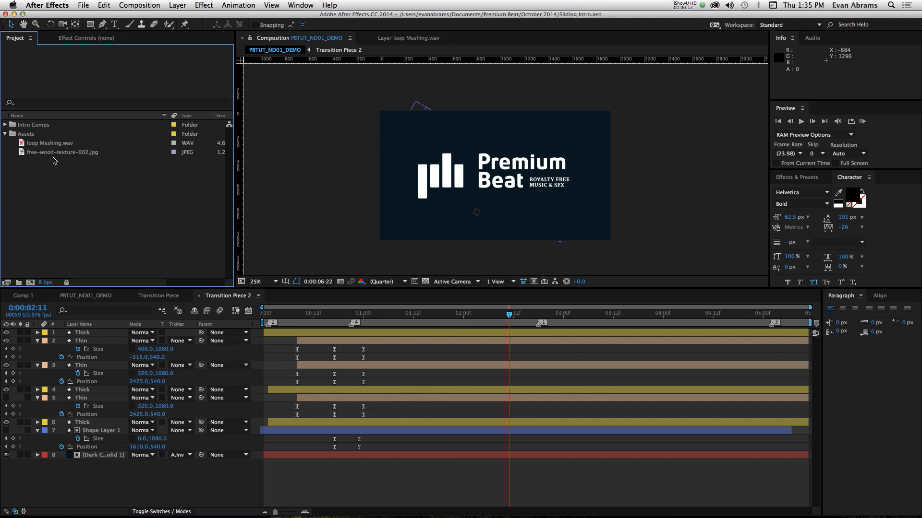
{"action": "left_click", "coordinate": [51, 143]}
{"action": "left_click", "coordinate": [50, 152]}
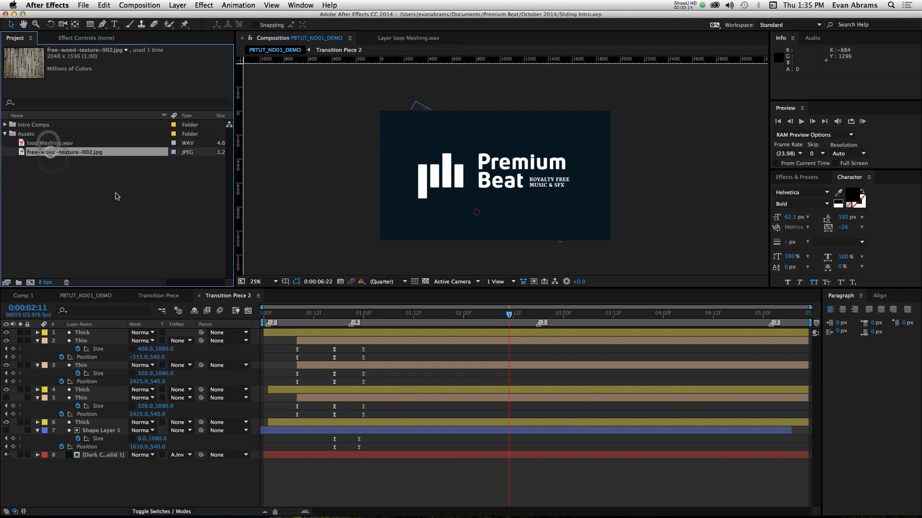
{"action": "left_click", "coordinate": [116, 188]}
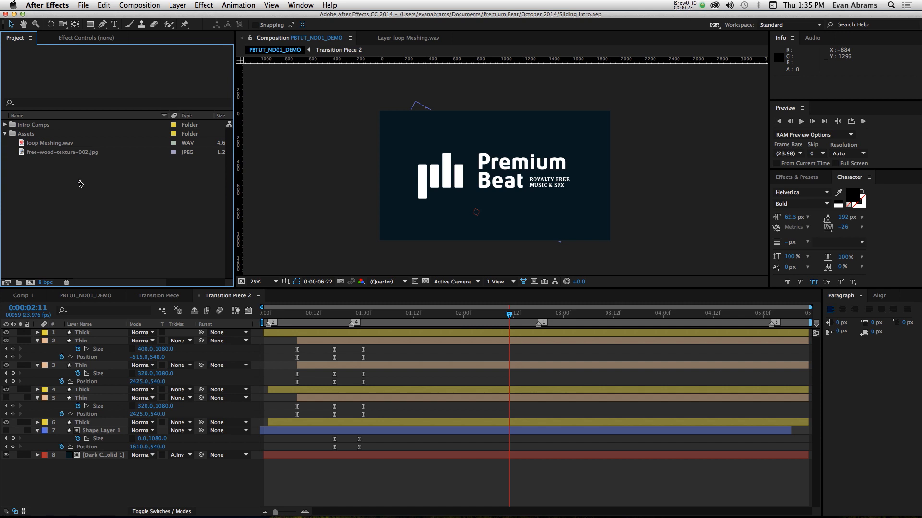
- Choose logo_pb.ai from the Premium Beat folder for import, opening its import options
{"action": "double_click", "coordinate": [78, 183]}
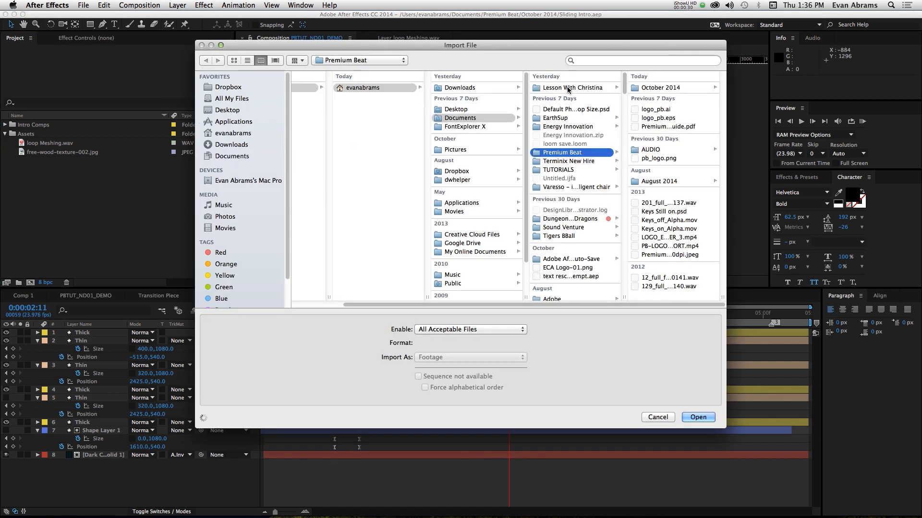
{"action": "left_click", "coordinate": [654, 110]}
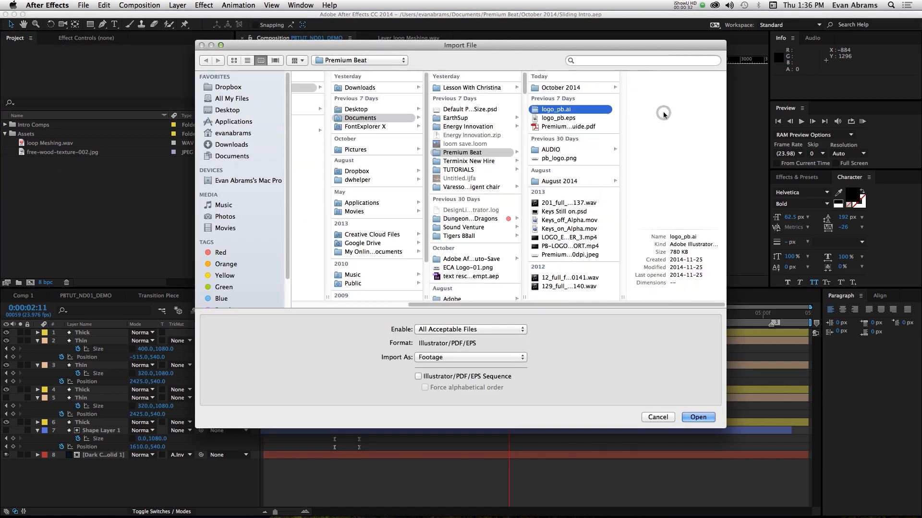
{"action": "left_click", "coordinate": [697, 417]}
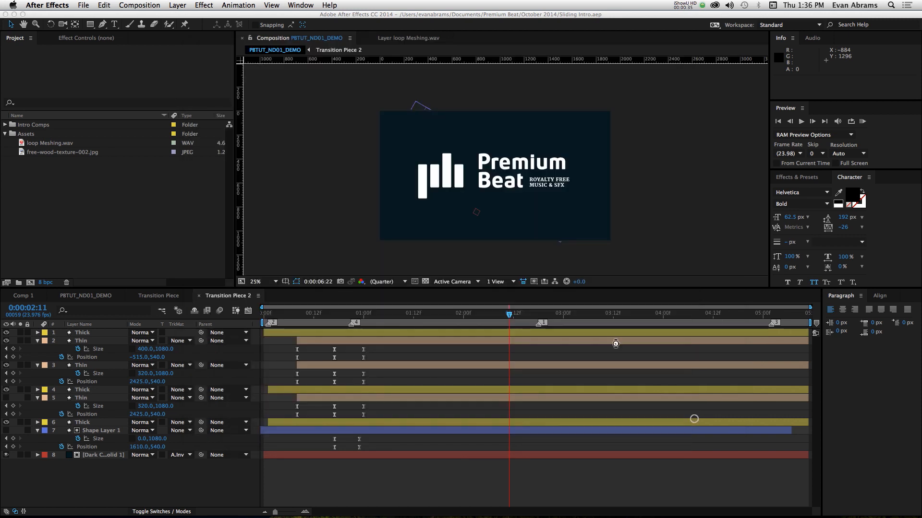
{"action": "left_click_drag", "start_coordinate": [301, 96], "coordinate": [219, 145]}
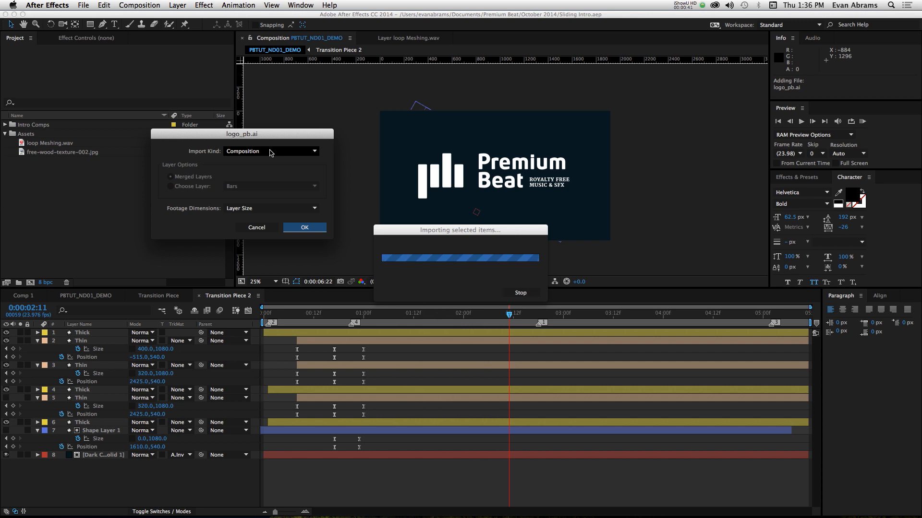
{"action": "left_click", "coordinate": [270, 153]}
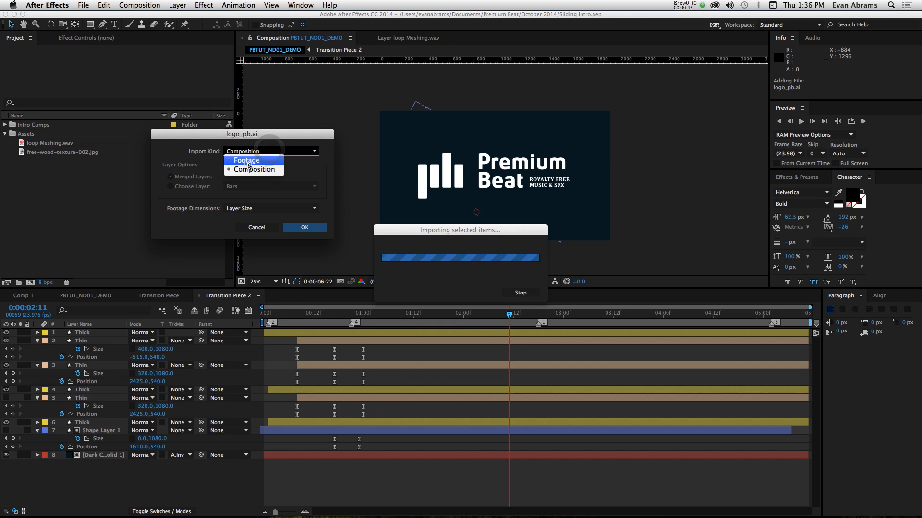
{"action": "left_click", "coordinate": [243, 150]}
{"action": "left_click", "coordinate": [192, 187]}
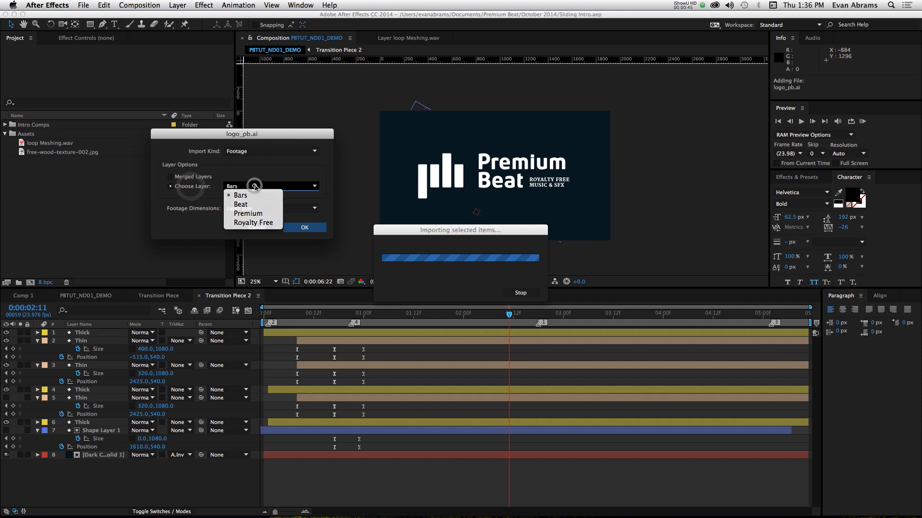
{"action": "left_click", "coordinate": [203, 177]}
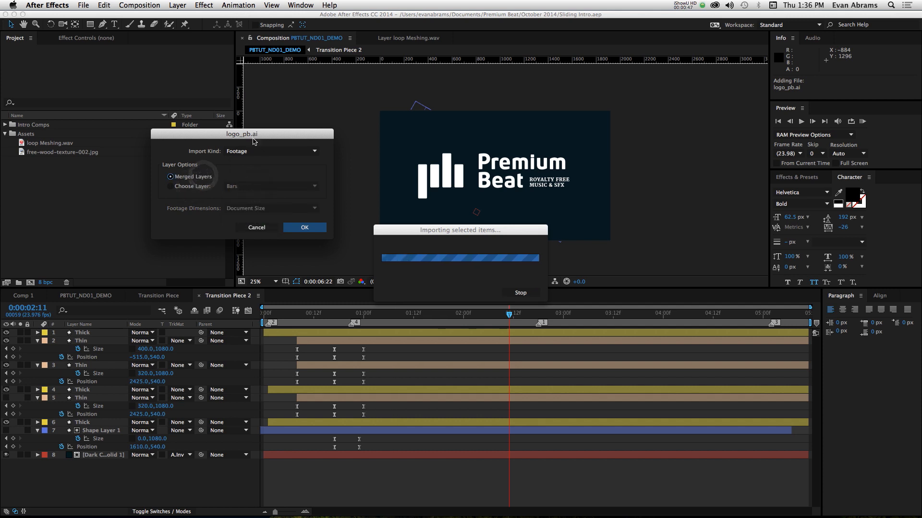
- Import logo_pb.ai as a composition with footage dimensions set to Layer Size
{"action": "left_click", "coordinate": [248, 151]}
{"action": "left_click", "coordinate": [250, 168]}
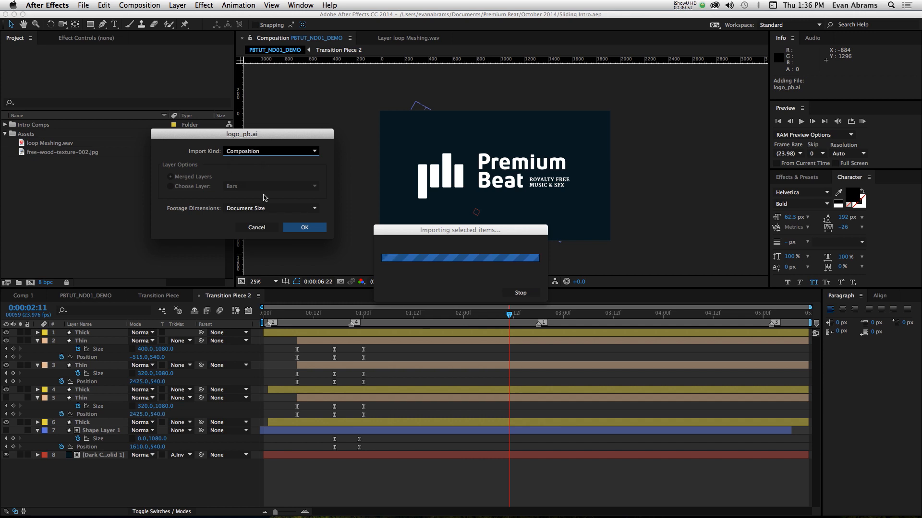
{"action": "left_click", "coordinate": [264, 208]}
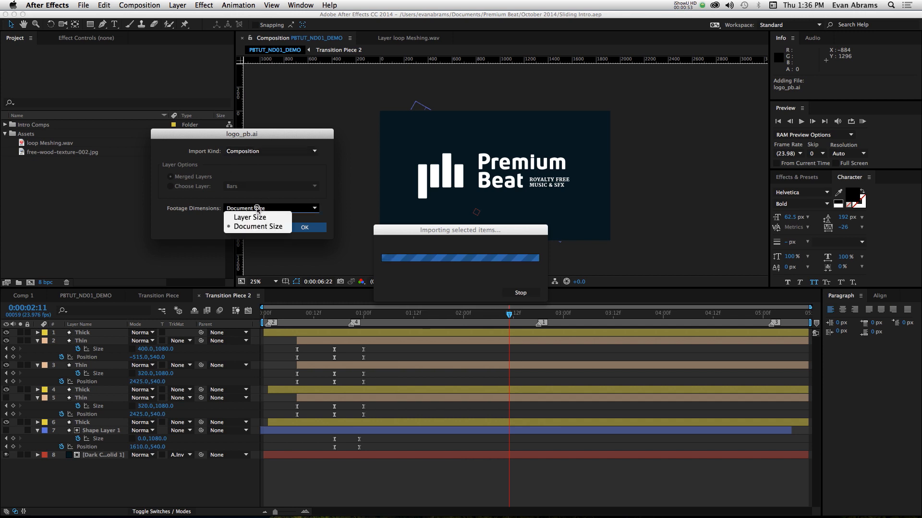
{"action": "left_click", "coordinate": [252, 214]}
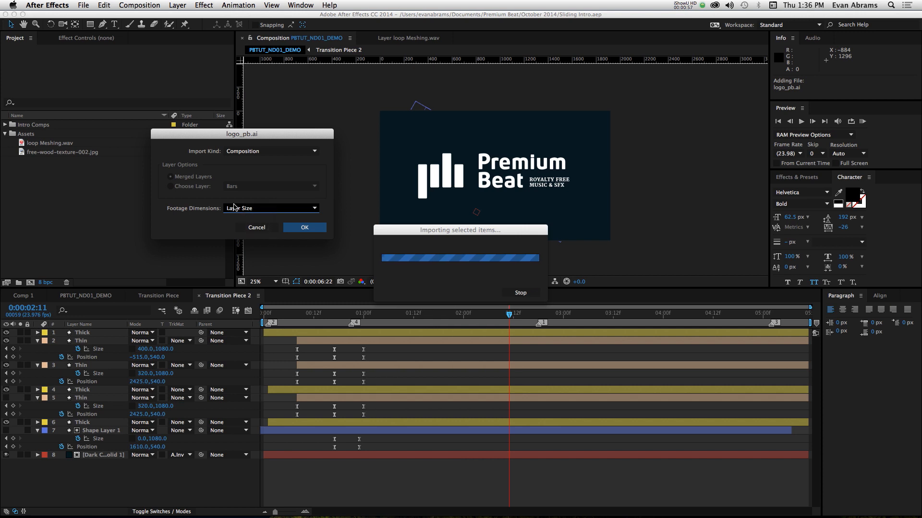
{"action": "left_click", "coordinate": [291, 229]}
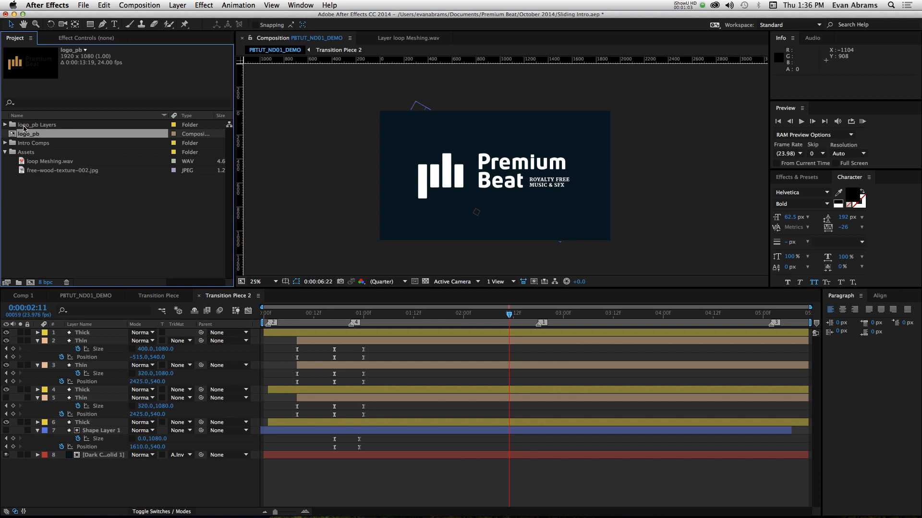
- Move the logo_pb Layers folder and the logo_pb composition into the Assets folder
{"action": "left_click", "coordinate": [24, 125]}
{"action": "left_click", "coordinate": [28, 134], "text": "shift"}
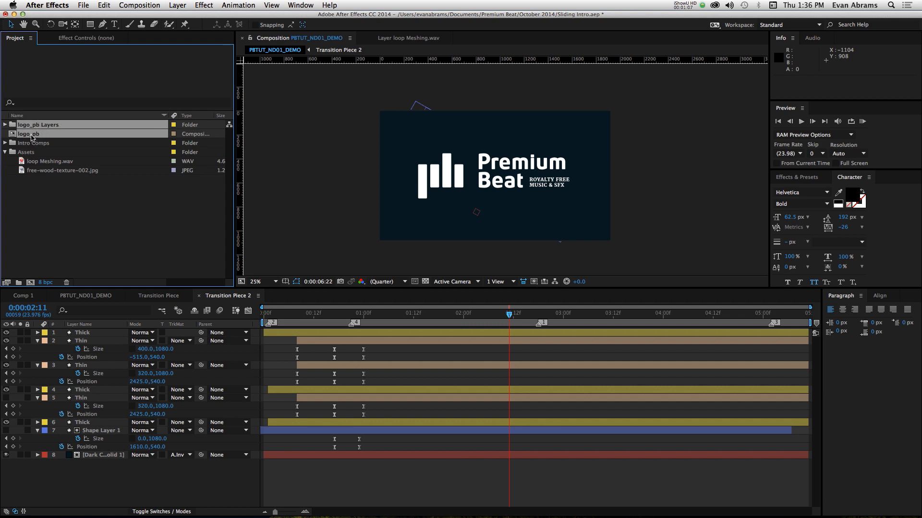
{"action": "left_click_drag", "start_coordinate": [31, 137], "coordinate": [30, 153]}
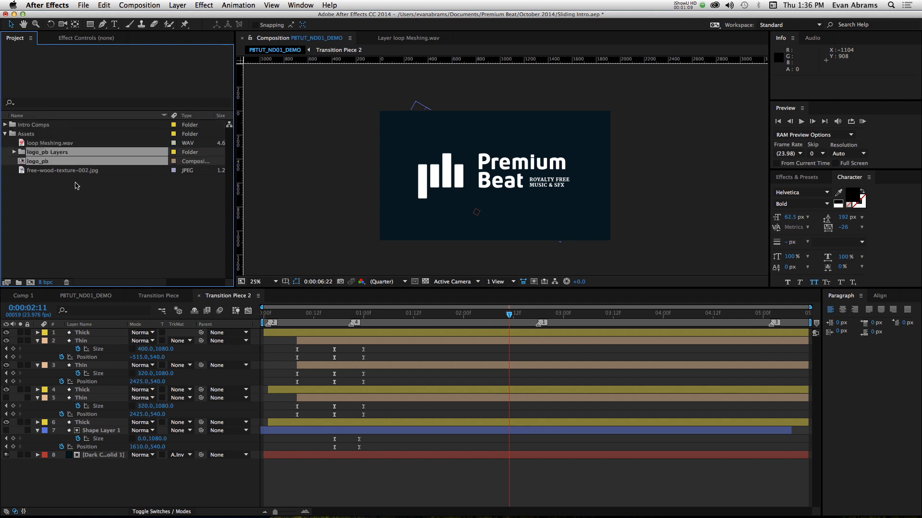
{"action": "left_click", "coordinate": [75, 185]}
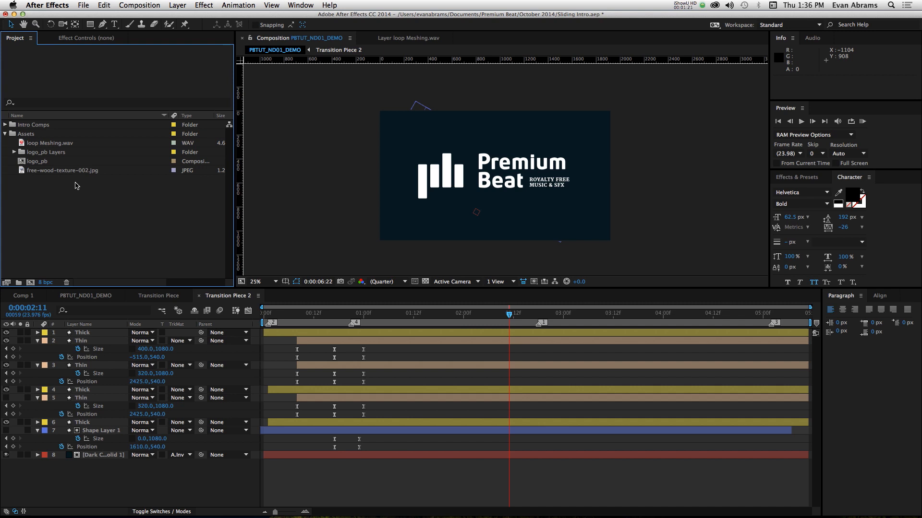
- Create a new composition from loop Meshing.wav and rename it Tutorial Example
{"action": "left_click", "coordinate": [54, 145]}
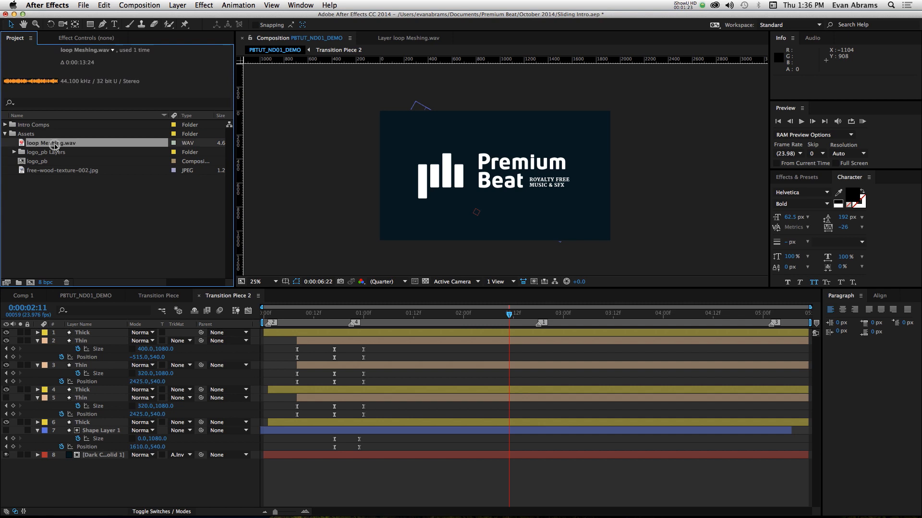
{"action": "left_click", "coordinate": [34, 285]}
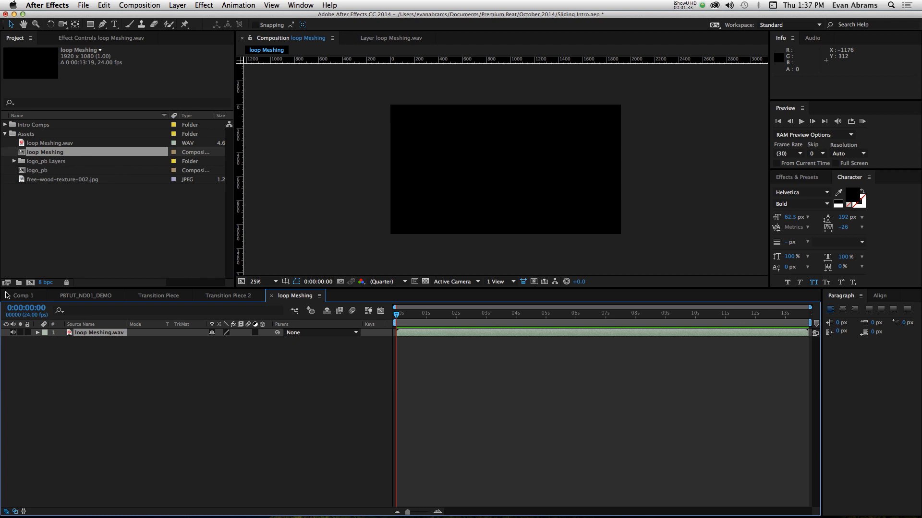
{"action": "left_click", "coordinate": [59, 151]}
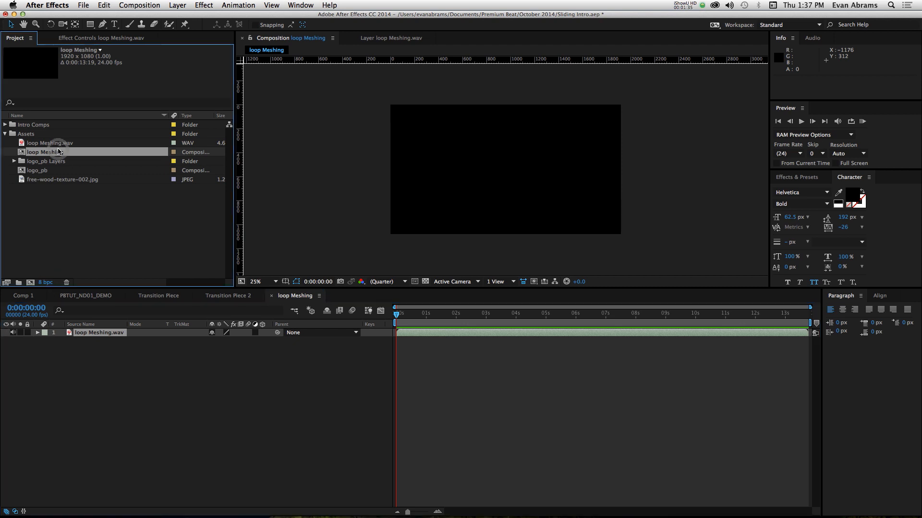
{"action": "key", "text": "Return"}
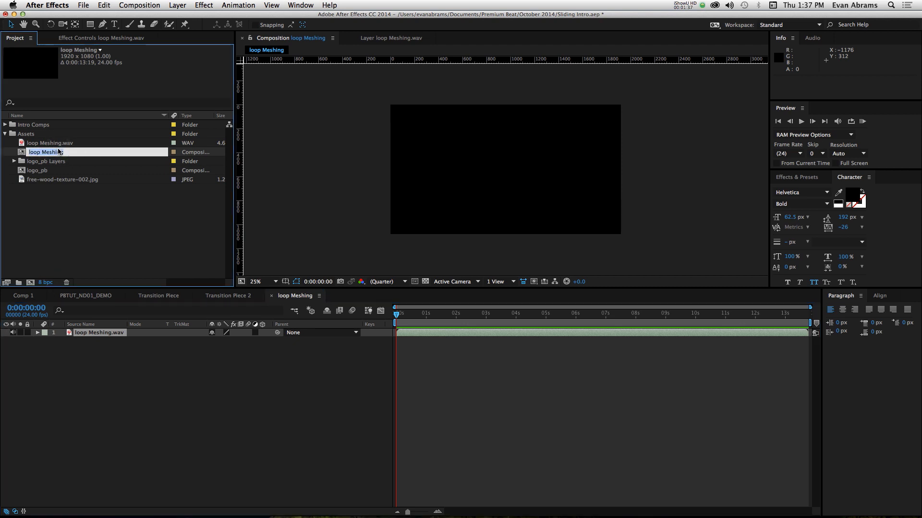
{"action": "type", "text": "Tutorial Example"}
{"action": "key", "text": "Return"}
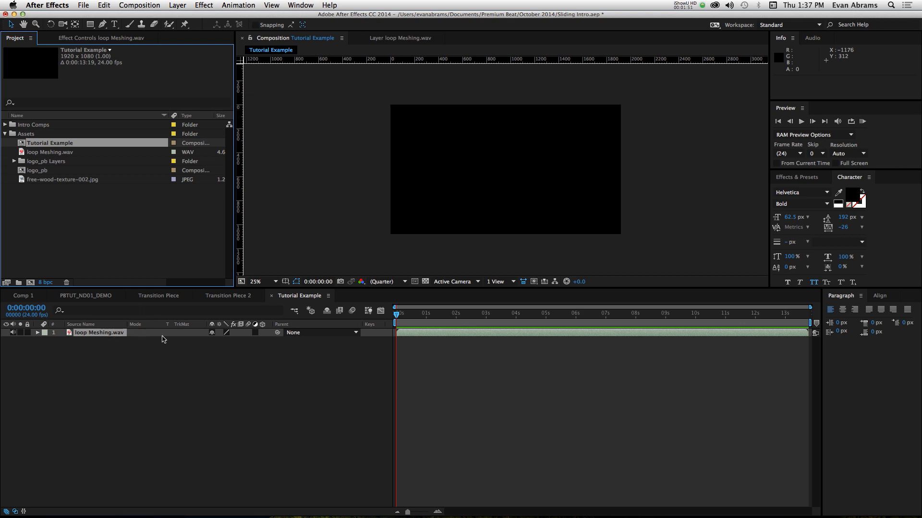
- Reveal the audio waveform of the loop Meshing.wav layer in the timeline
{"action": "left_click", "coordinate": [120, 336]}
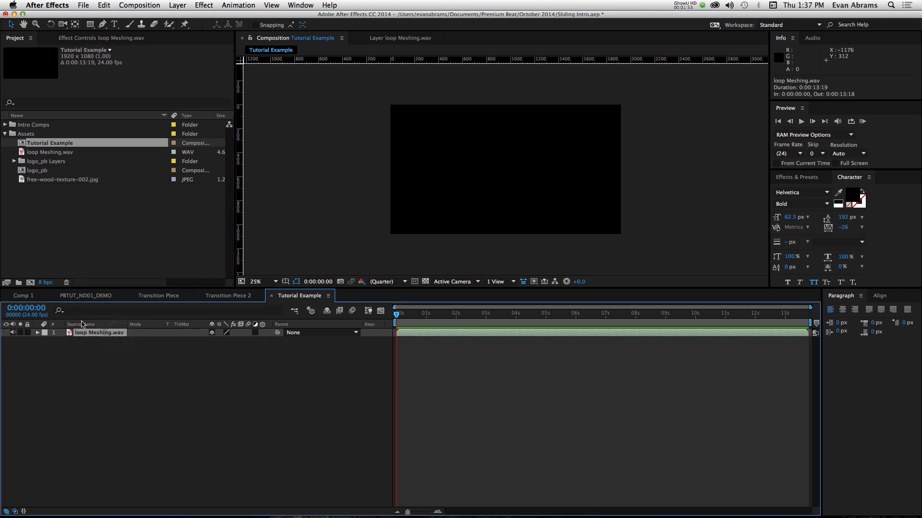
{"action": "key", "text": "k"}
{"action": "key", "text": "k"}
{"action": "key", "text": "l"}
{"action": "key", "text": "l"}
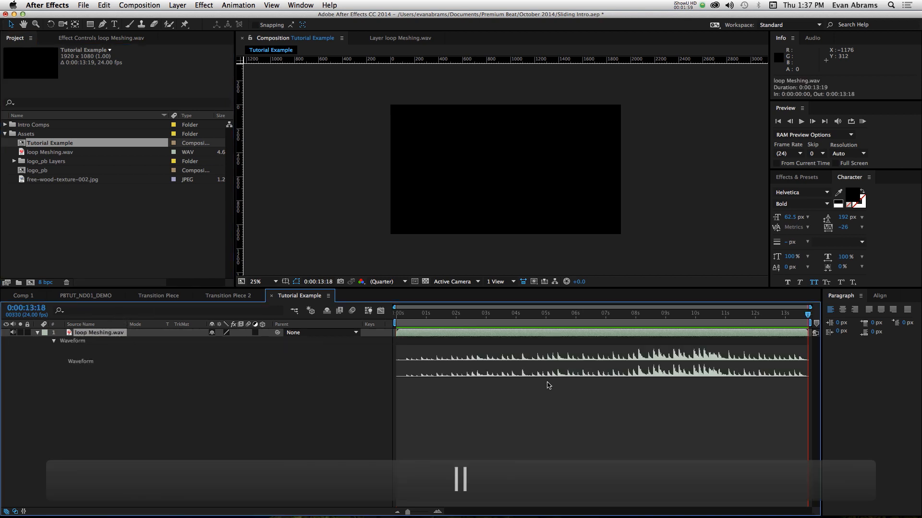
- Trim the start of the loop Meshing.wav layer to 0:00:05:08, just before the strong beat
{"action": "left_click_drag", "start_coordinate": [402, 314], "coordinate": [556, 334]}
{"action": "scroll", "coordinate": [558, 360], "scroll_direction": "up", "scroll_amount": 1}
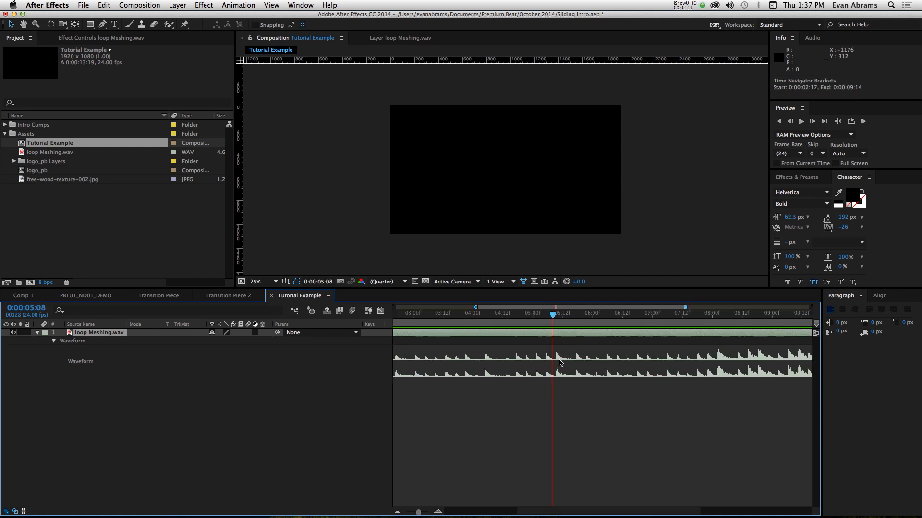
{"action": "scroll", "coordinate": [559, 362], "scroll_direction": "up", "scroll_amount": 3}
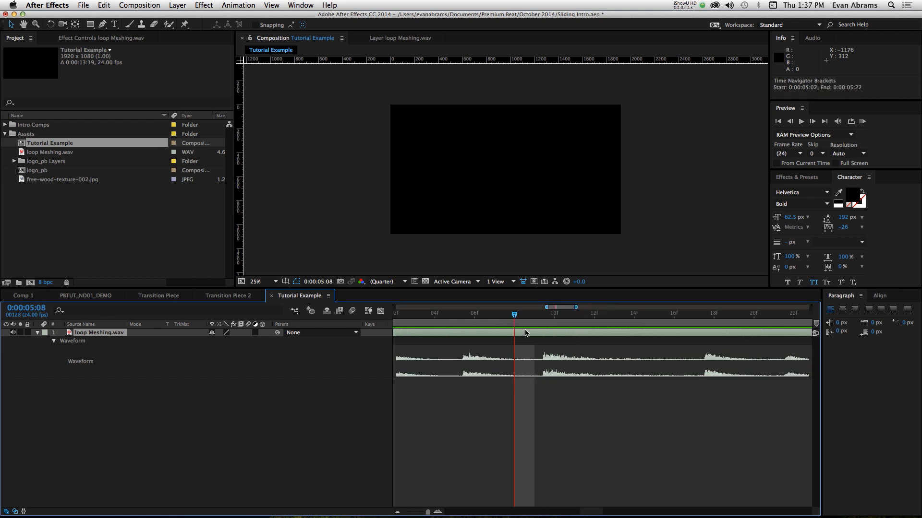
{"action": "scroll", "coordinate": [516, 375], "scroll_direction": "down", "scroll_amount": 4}
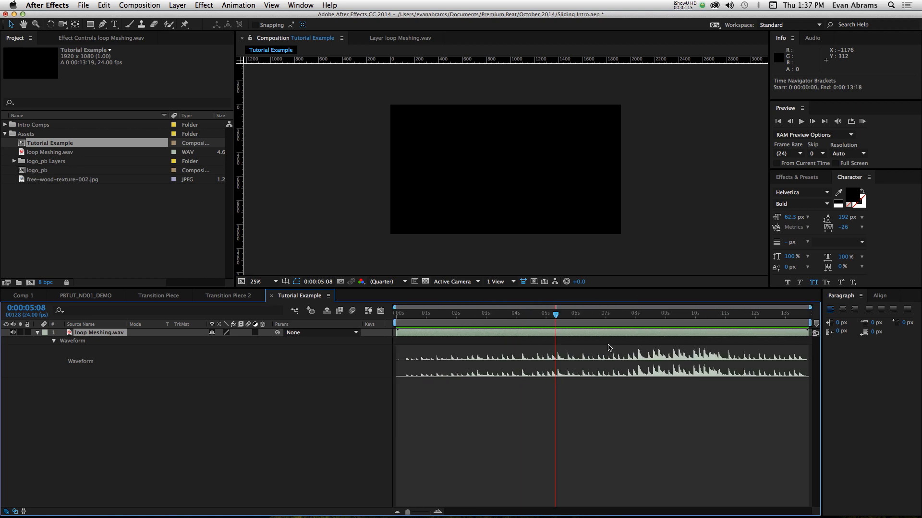
{"action": "left_click_drag", "start_coordinate": [398, 333], "coordinate": [555, 339]}
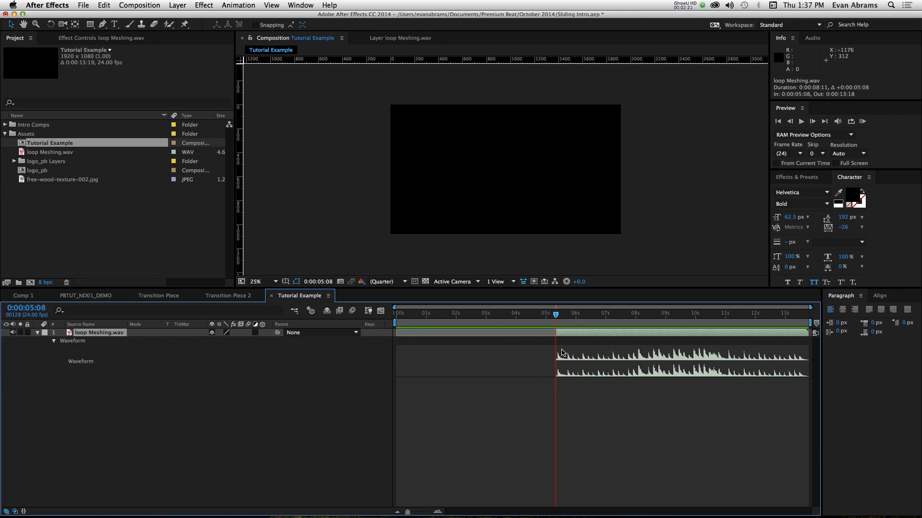
- Set the work area to start at 0:00:05:03 and trim the composition to the work area
{"action": "key", "text": "b"}
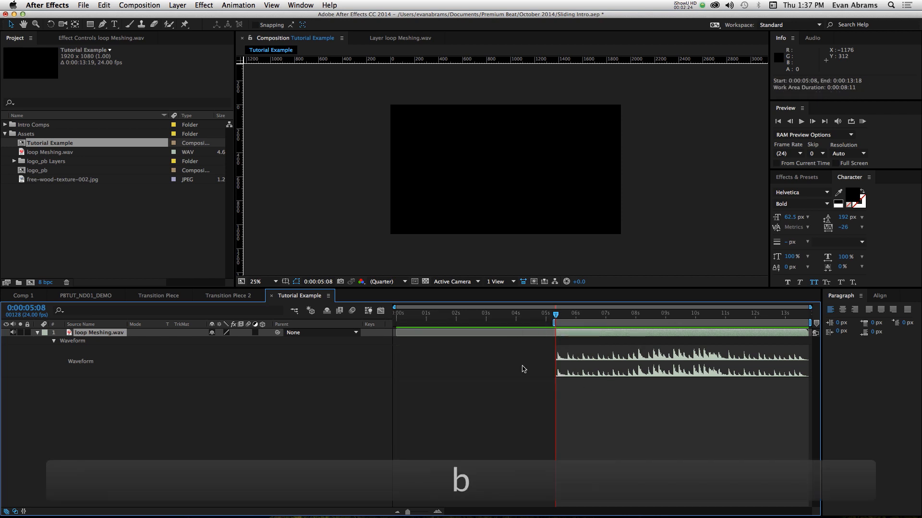
{"action": "scroll", "coordinate": [557, 330], "scroll_direction": "up", "scroll_amount": 4}
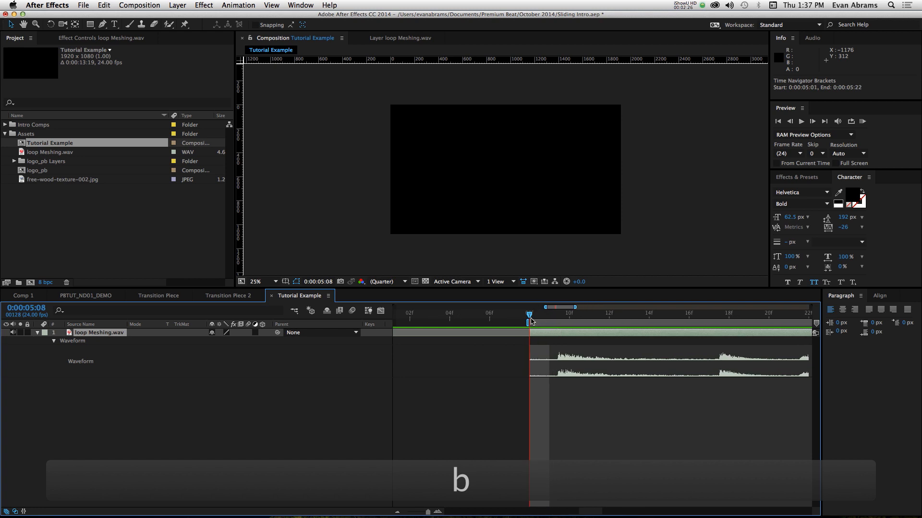
{"action": "scroll", "coordinate": [530, 320], "scroll_direction": "down", "scroll_amount": 5}
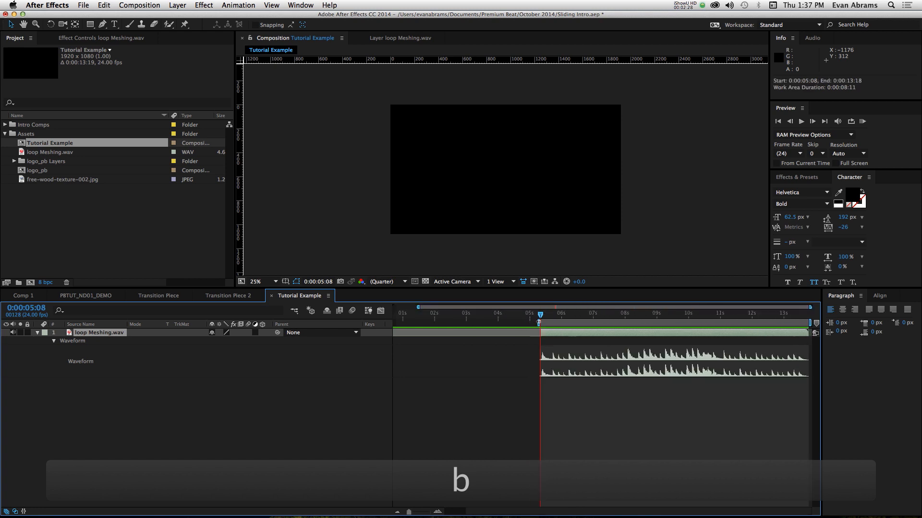
{"action": "left_click_drag", "start_coordinate": [539, 322], "coordinate": [532, 322]}
{"action": "right_click", "coordinate": [561, 322]}
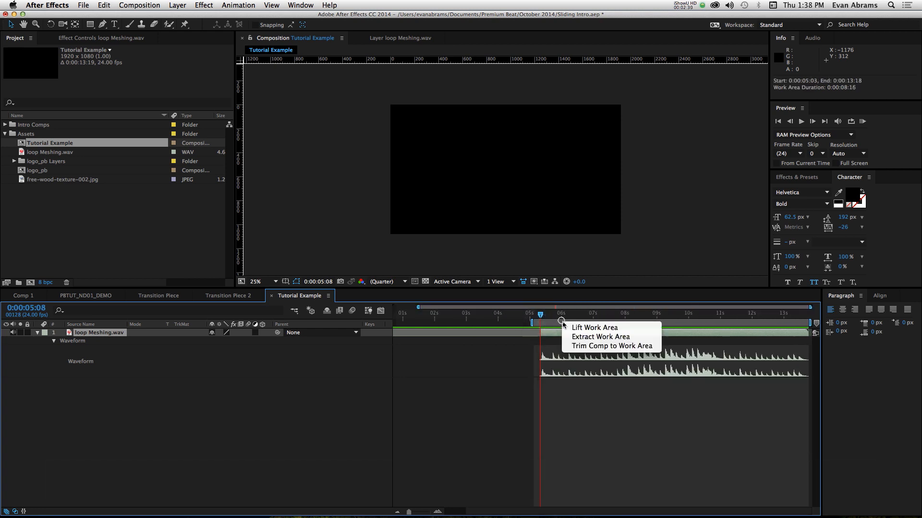
{"action": "left_click", "coordinate": [605, 345]}
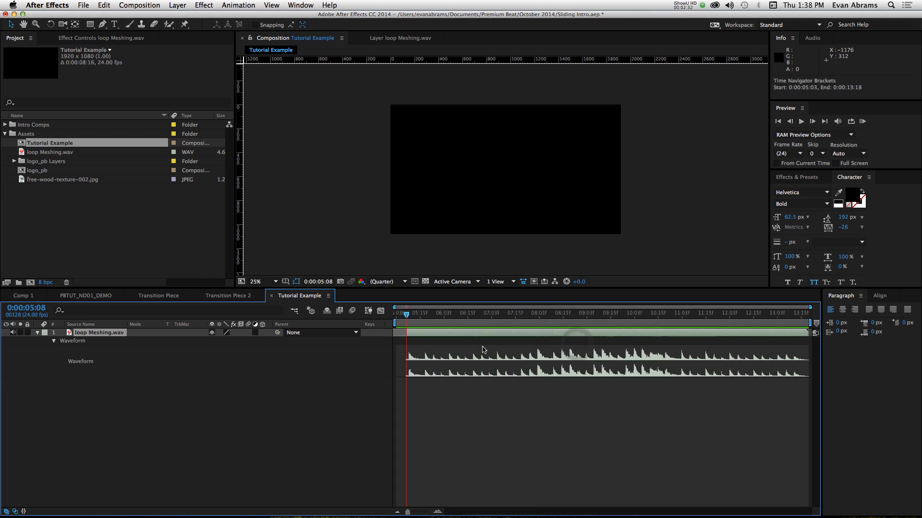
- Shift the audio layer three frames earlier to start at 0:00:05:05 and return the playhead to the composition's start
{"action": "left_click_drag", "start_coordinate": [461, 332], "coordinate": [456, 333]}
{"action": "left_click_drag", "start_coordinate": [405, 313], "coordinate": [391, 360]}
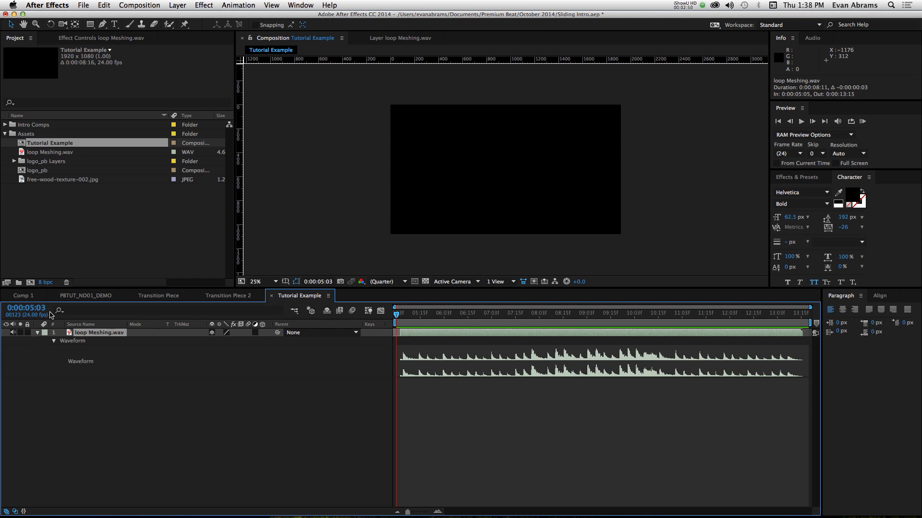
- Review the Tutorial Example composition's settings, including start timecode and duration, and accept them
{"action": "left_click", "coordinate": [328, 296]}
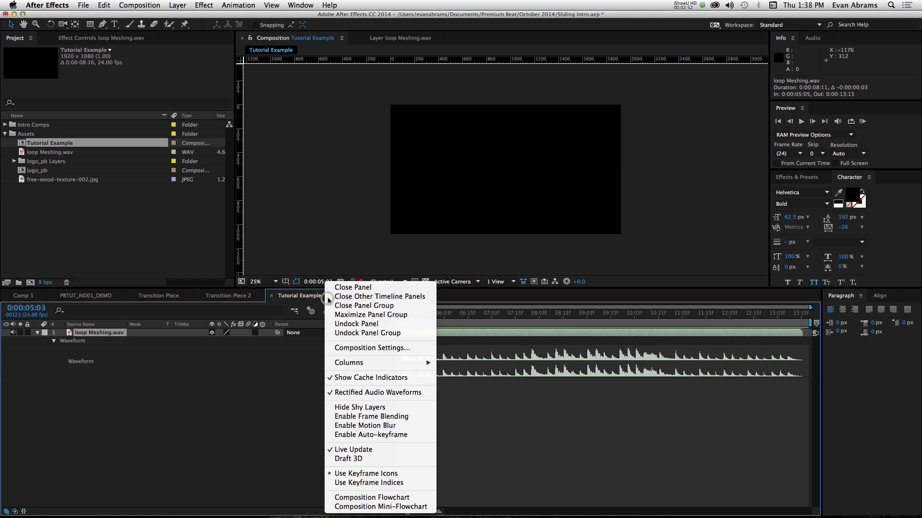
{"action": "left_click", "coordinate": [337, 347]}
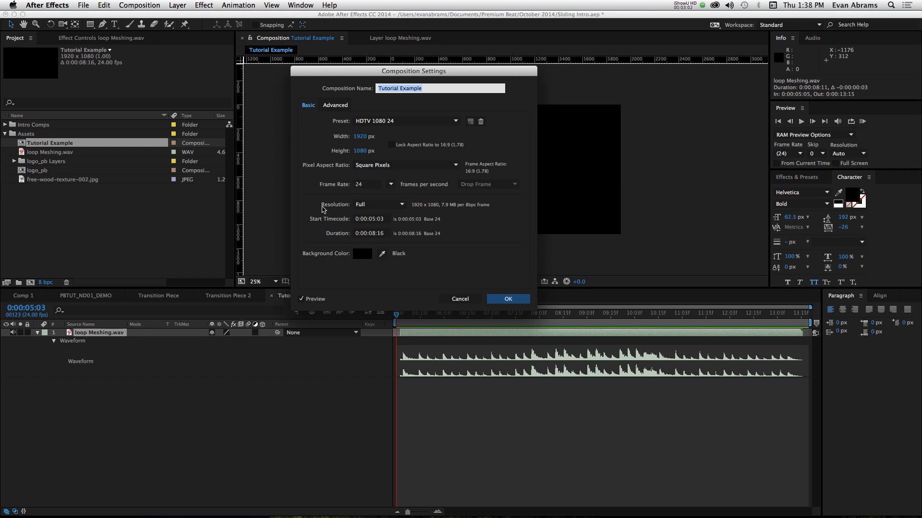
{"action": "left_click", "coordinate": [508, 299]}
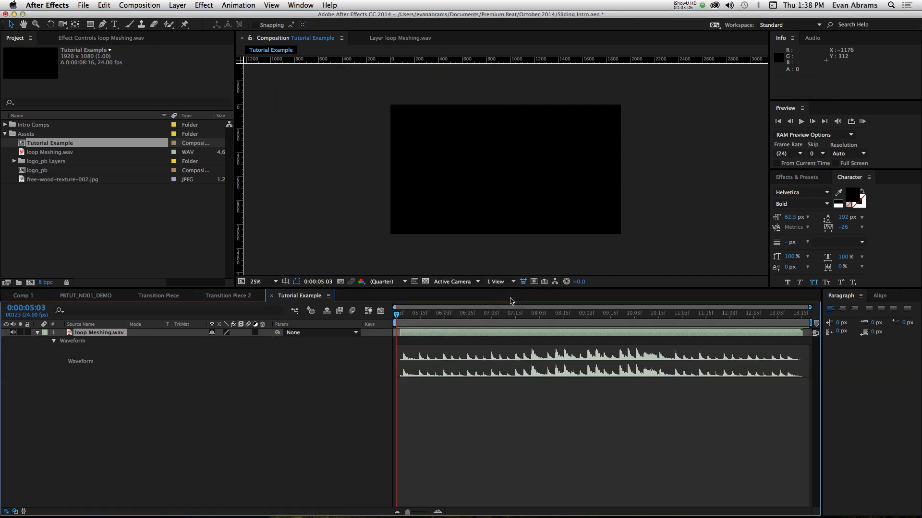
- Play an audio-only preview of the loop from 0:00:05:05, then return the playhead to the composition's start
{"action": "left_click_drag", "start_coordinate": [432, 313], "coordinate": [401, 330]}
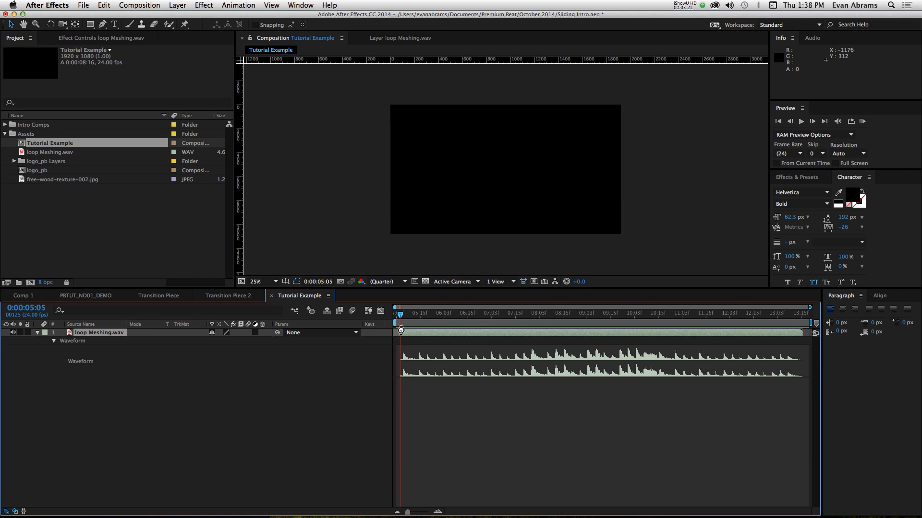
{"action": "key", "text": "KP_Decimal"}
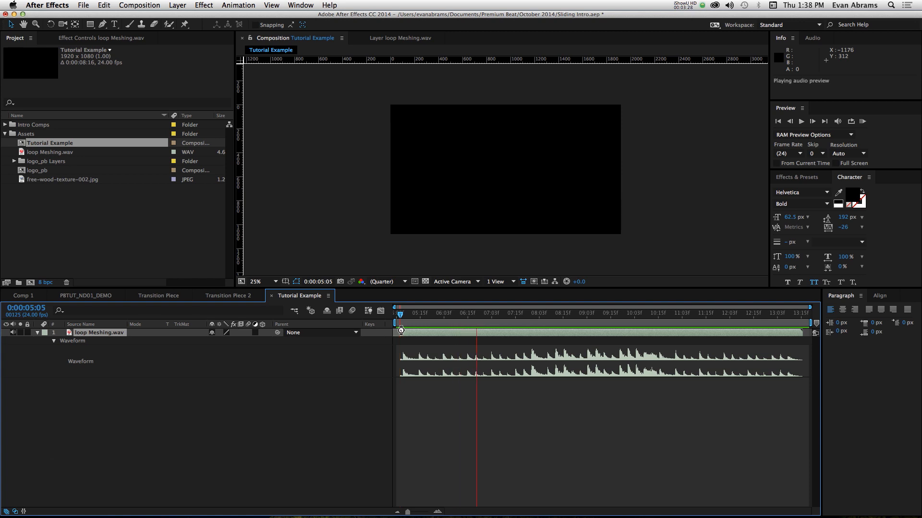
{"action": "key", "text": "KP_Decimal"}
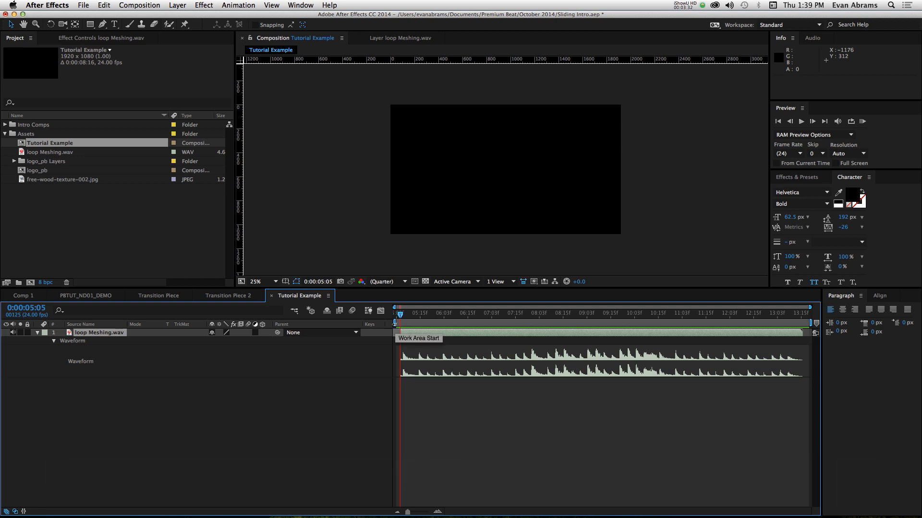
{"action": "left_click_drag", "start_coordinate": [407, 317], "coordinate": [398, 339]}
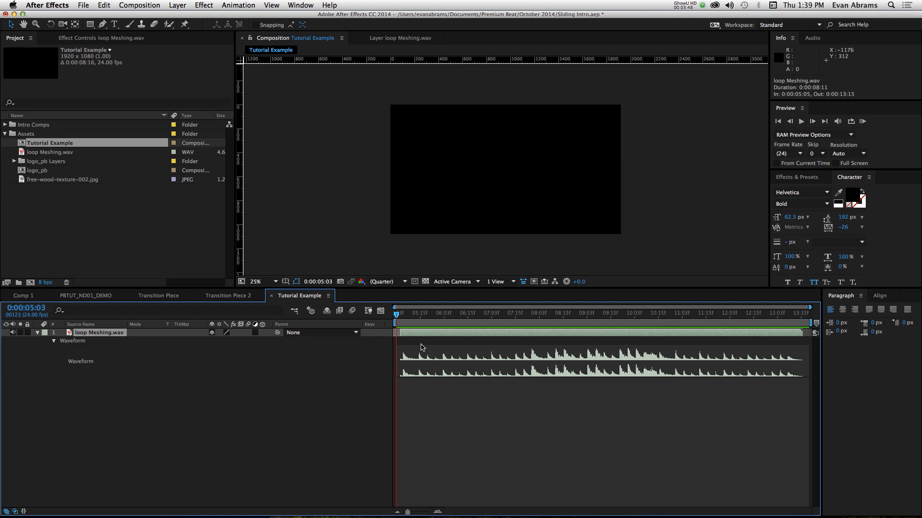
- Play the audio preview and add layer markers to the loop Meshing.wav layer in time with the strong beats
{"action": "key", "text": "KP_Decimal"}
{"action": "key", "text": "KP_Multiply"}
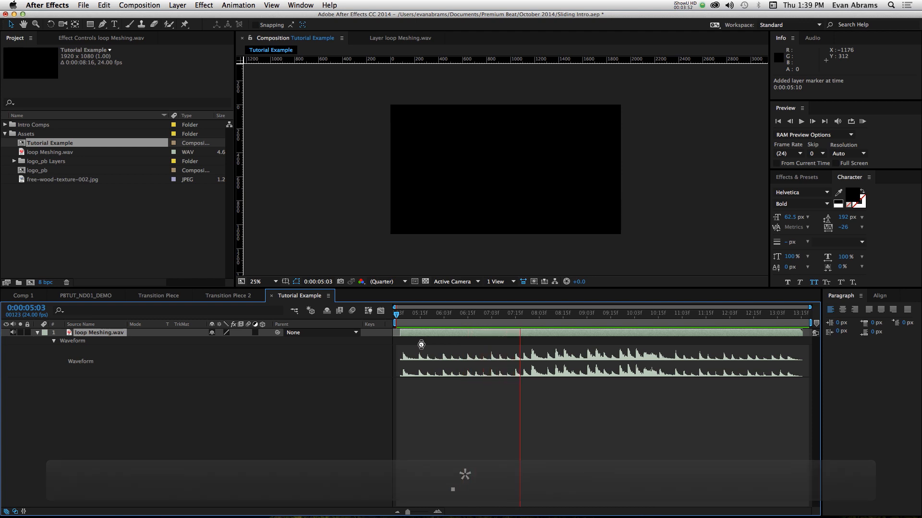
{"action": "key", "text": "KP_Multiply"}
{"action": "key", "text": "KP_Multiply"}
{"action": "key", "text": "KP_Multiply"}
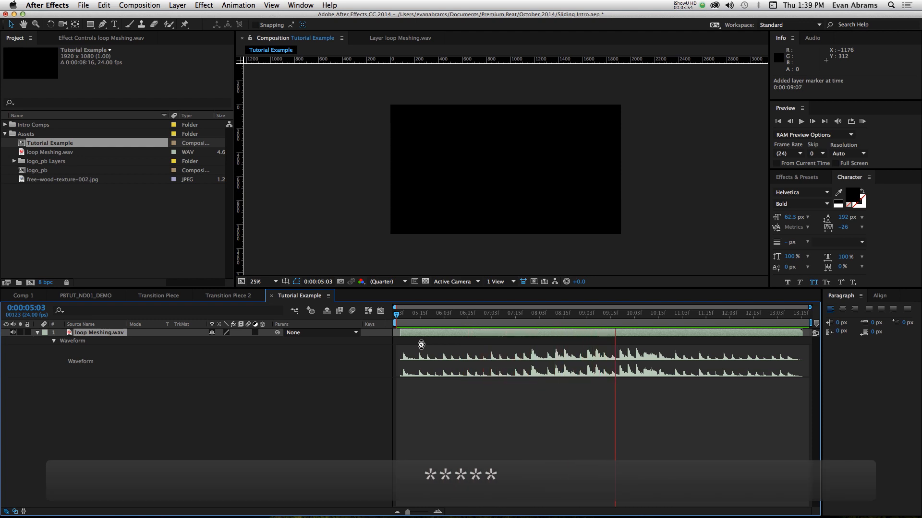
{"action": "key", "text": "KP_Multiply"}
{"action": "key", "text": "KP_Multiply"}
{"action": "key", "text": "KP_Multiply"}
{"action": "key", "text": "space"}
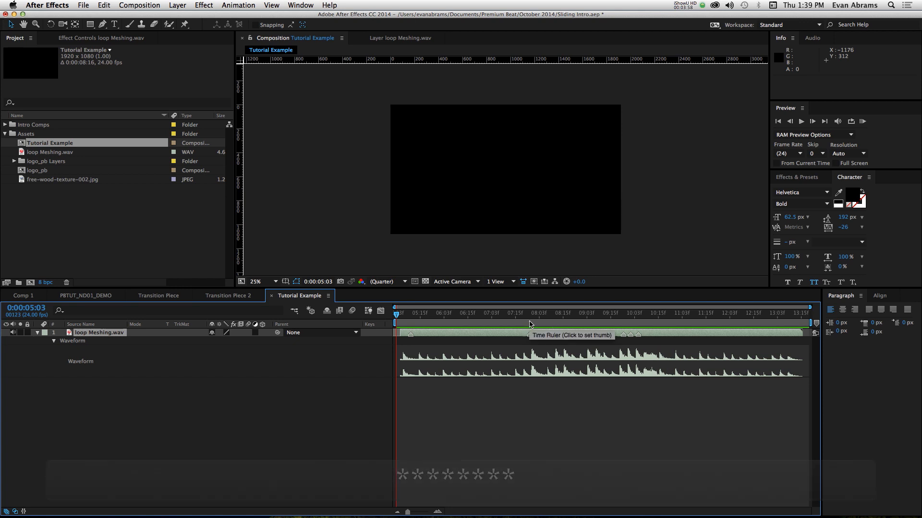
- Align the first two audio layer markers with their waveform peaks at 0:00:05:06 and 0:00:07:23
{"action": "left_click_drag", "start_coordinate": [530, 325], "coordinate": [409, 357]}
{"action": "scroll", "coordinate": [409, 357], "scroll_direction": "up", "scroll_amount": 5}
{"action": "scroll", "coordinate": [409, 356], "scroll_direction": "left", "scroll_amount": 3}
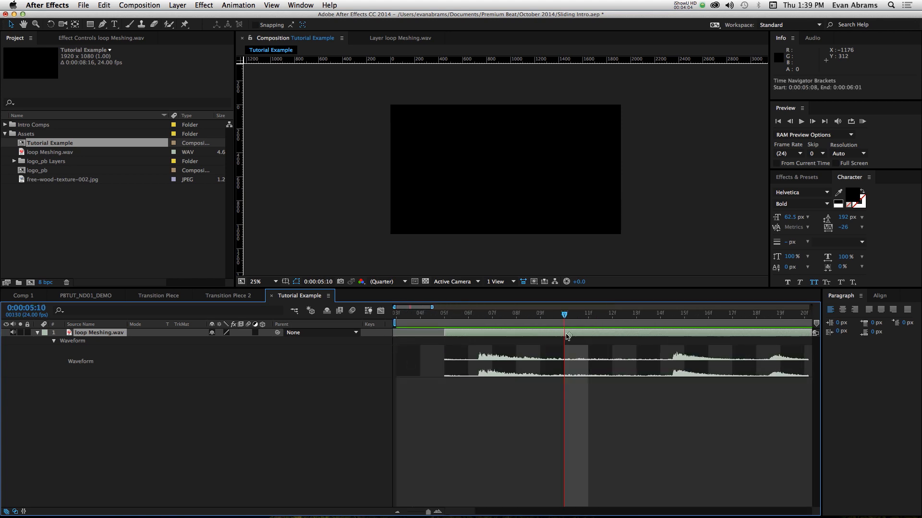
{"action": "left_click_drag", "start_coordinate": [567, 336], "coordinate": [480, 342]}
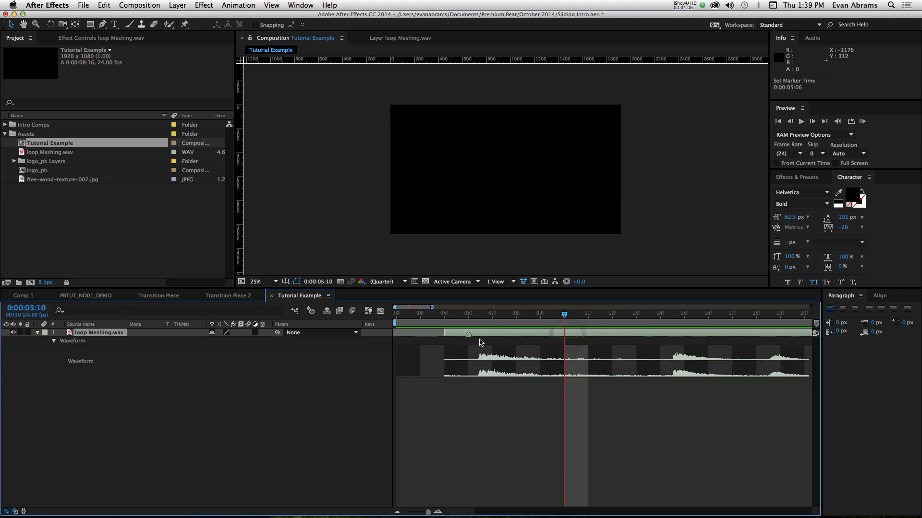
{"action": "scroll", "coordinate": [481, 343], "scroll_direction": "down", "scroll_amount": 5}
{"action": "scroll", "coordinate": [535, 344], "scroll_direction": "up", "scroll_amount": 5}
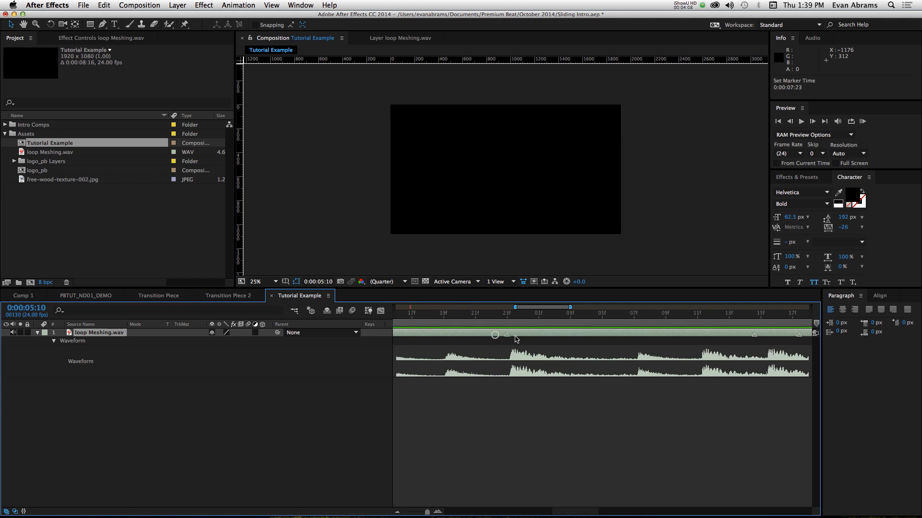
- Move the third marker to 0:00:08:11 and the fourth onto the next waveform peak, undoing any accidental shift of the audio layer
{"action": "scroll", "coordinate": [499, 336], "scroll_direction": "down", "scroll_amount": 5}
{"action": "scroll", "coordinate": [595, 338], "scroll_direction": "up", "scroll_amount": 5}
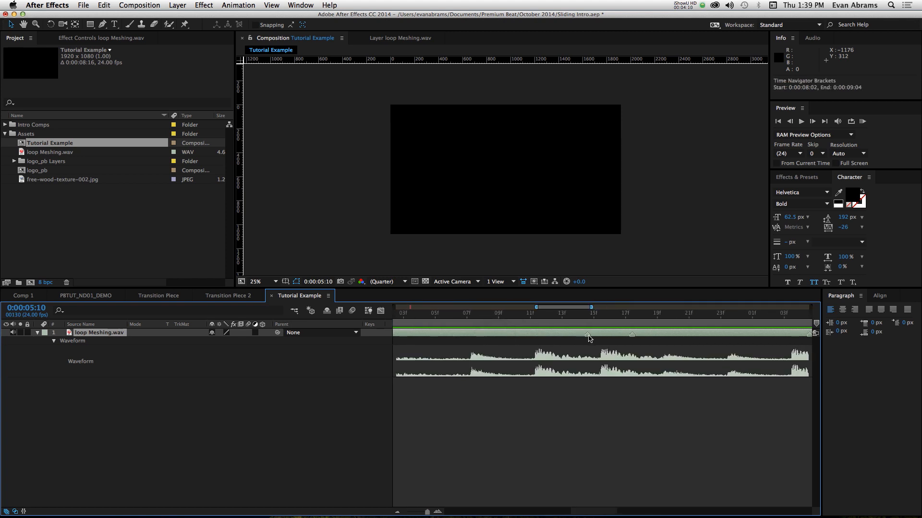
{"action": "left_click_drag", "start_coordinate": [588, 336], "coordinate": [530, 344]}
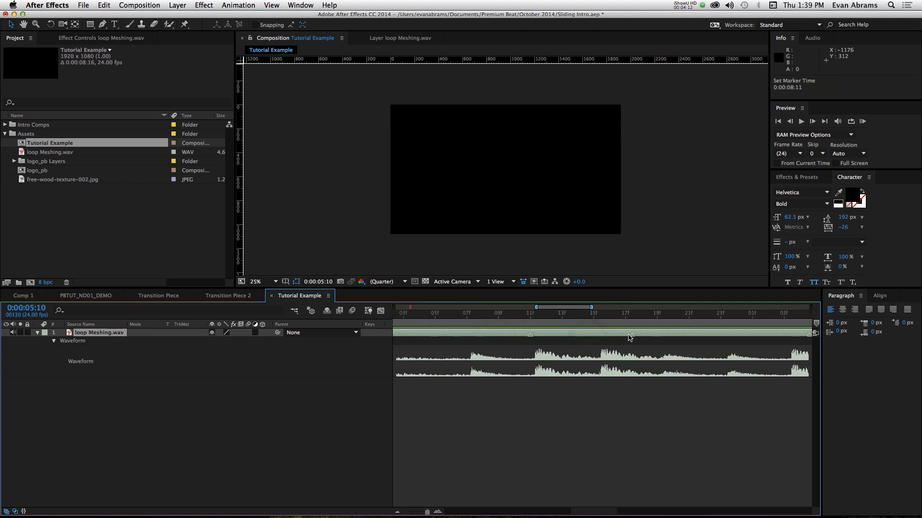
{"action": "left_click_drag", "start_coordinate": [632, 336], "coordinate": [598, 344]}
{"action": "left_click_drag", "start_coordinate": [533, 337], "coordinate": [546, 336]}
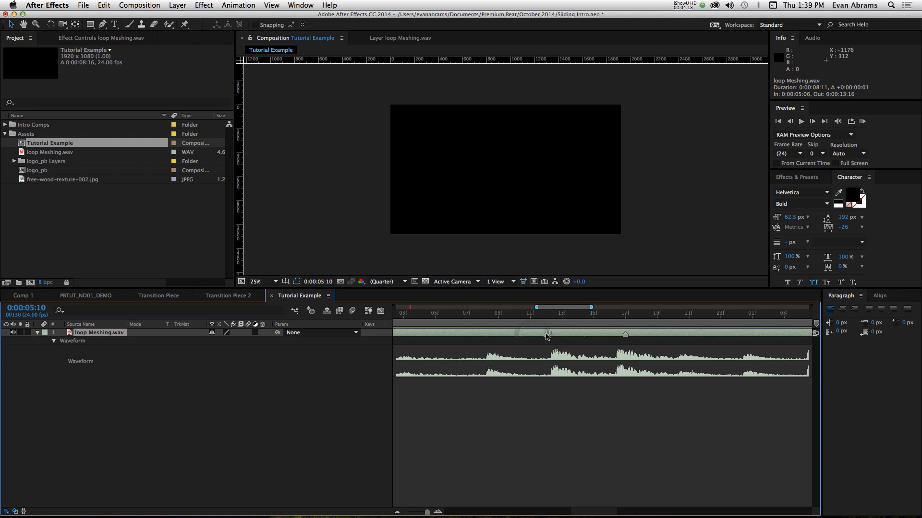
{"action": "key", "text": "super+z"}
- Deselect the audio layer and move the fifth marker to the waveform peak at 0:00:09:03
{"action": "left_click_drag", "start_coordinate": [496, 318], "coordinate": [640, 336]}
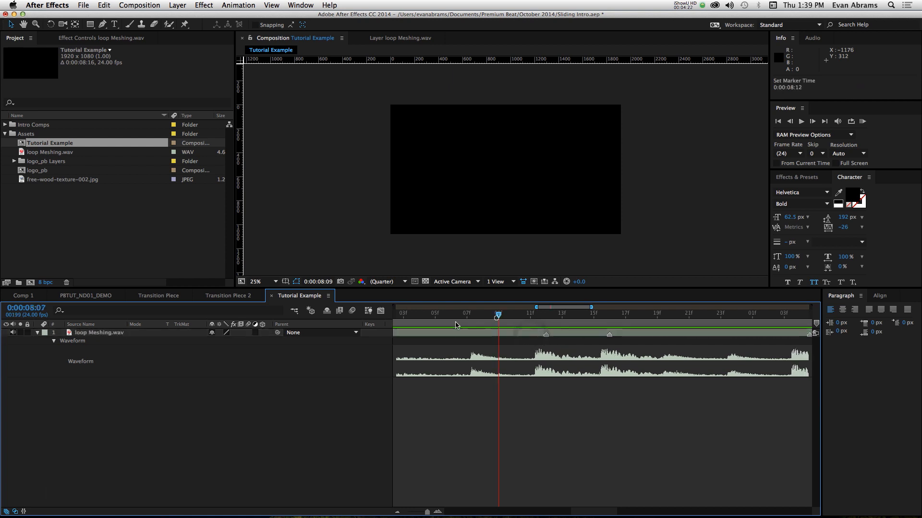
{"action": "scroll", "coordinate": [639, 336], "scroll_direction": "down", "scroll_amount": 10}
{"action": "scroll", "coordinate": [596, 349], "scroll_direction": "up", "scroll_amount": 10}
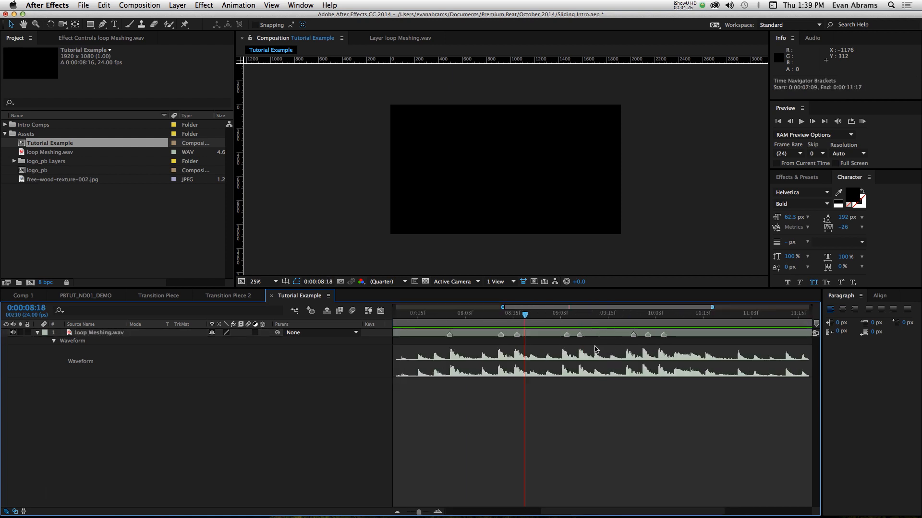
{"action": "scroll", "coordinate": [490, 343], "scroll_direction": "down", "scroll_amount": 2}
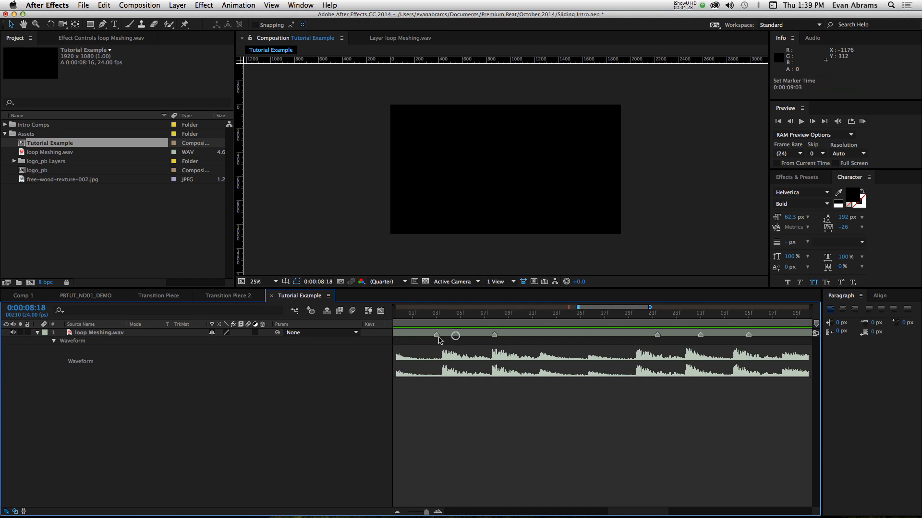
{"action": "left_click", "coordinate": [456, 336]}
{"action": "scroll", "coordinate": [660, 340], "scroll_direction": "up", "scroll_amount": 2}
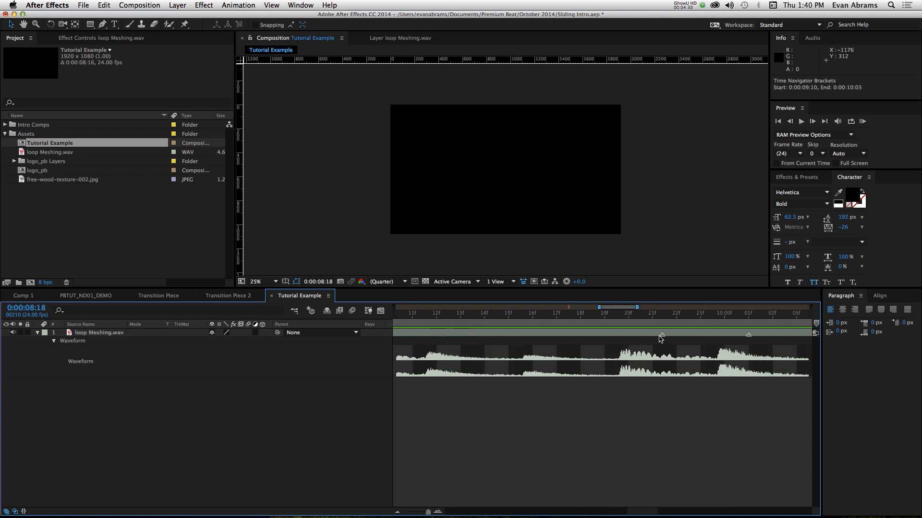
- Align the last three markers with the waveform peaks at 0:00:09:20, 0:00:10:00 and 0:00:10:04
{"action": "left_click_drag", "start_coordinate": [663, 335], "coordinate": [628, 336]}
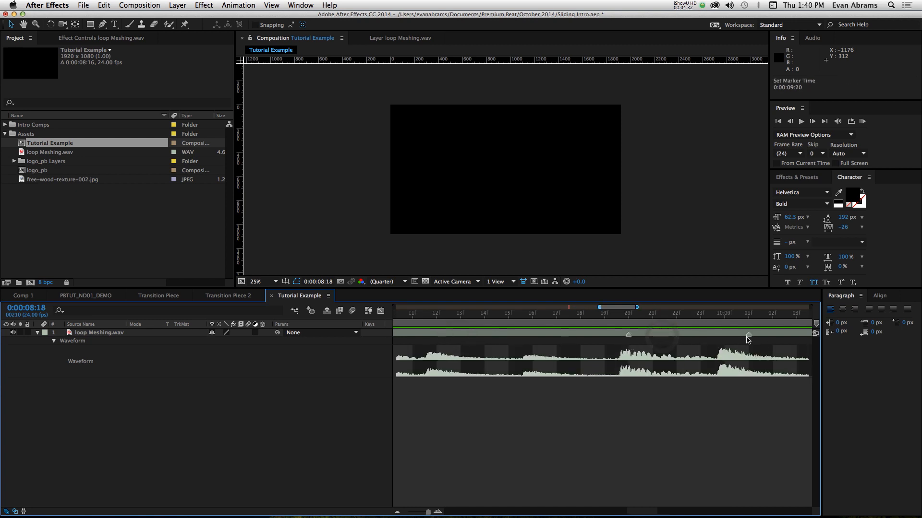
{"action": "left_click_drag", "start_coordinate": [748, 337], "coordinate": [725, 341]}
{"action": "scroll", "coordinate": [749, 345], "scroll_direction": "down", "scroll_amount": 2}
{"action": "scroll", "coordinate": [756, 345], "scroll_direction": "right", "scroll_amount": 1}
{"action": "left_click_drag", "start_coordinate": [784, 337], "coordinate": [772, 339]}
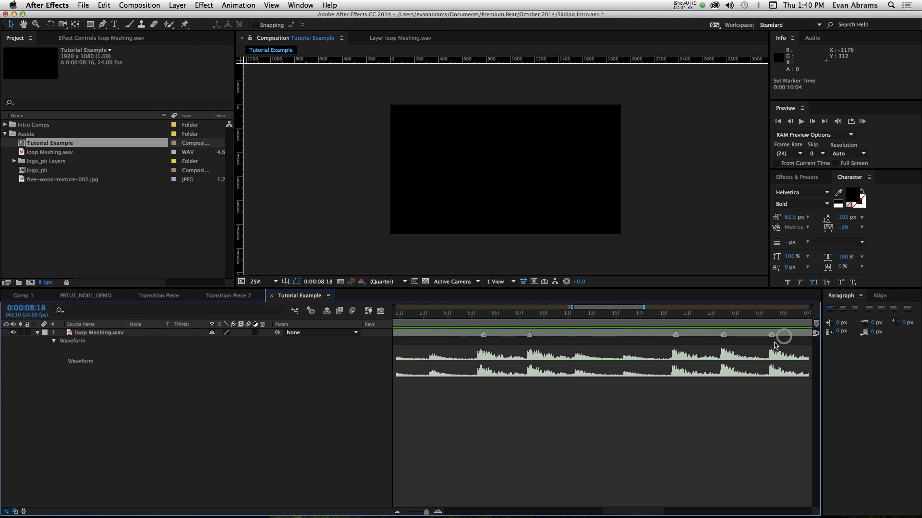
{"action": "scroll", "coordinate": [725, 348], "scroll_direction": "down", "scroll_amount": 5}
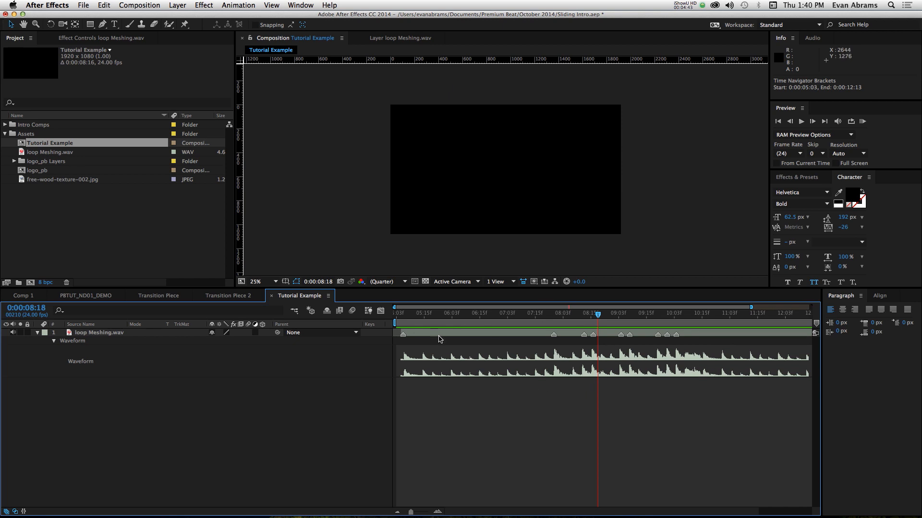
- Add a white rectangle shape layer that fills the whole composition frame
{"action": "left_click_drag", "start_coordinate": [415, 329], "coordinate": [398, 328]}
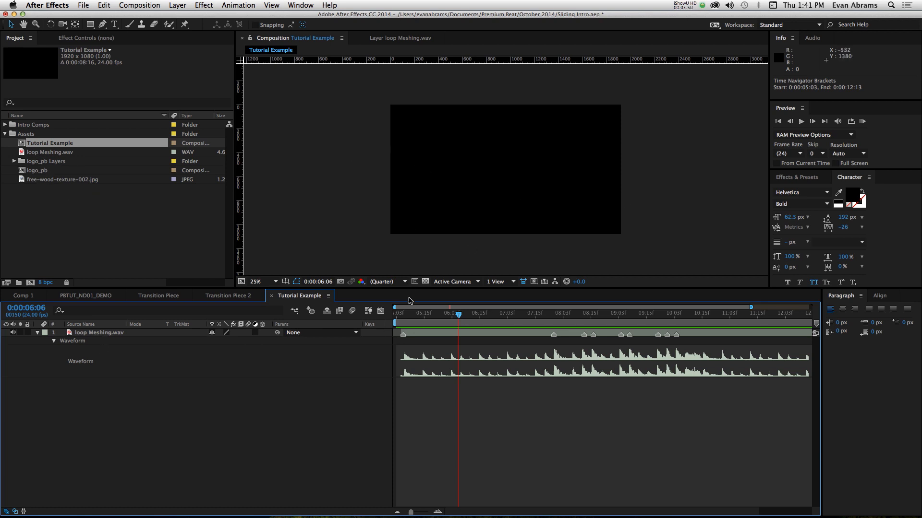
{"action": "double_click", "coordinate": [90, 24]}
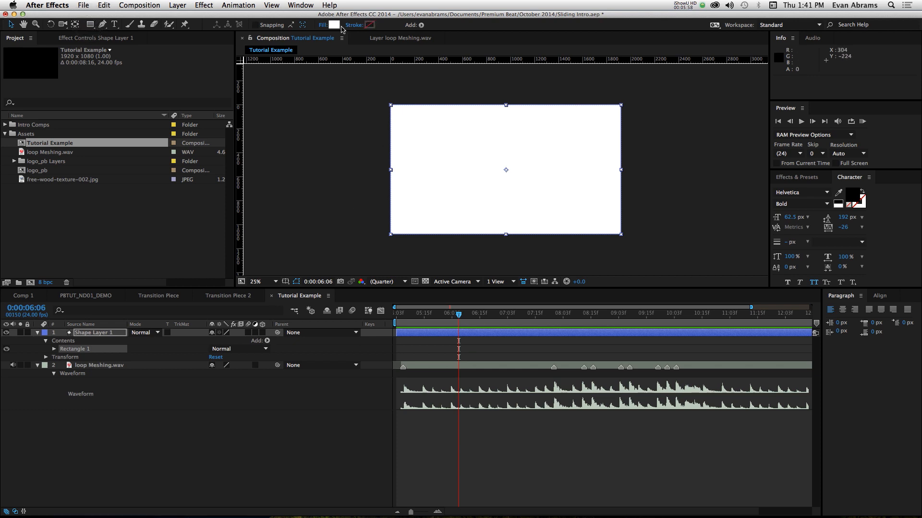
{"action": "left_click", "coordinate": [61, 352]}
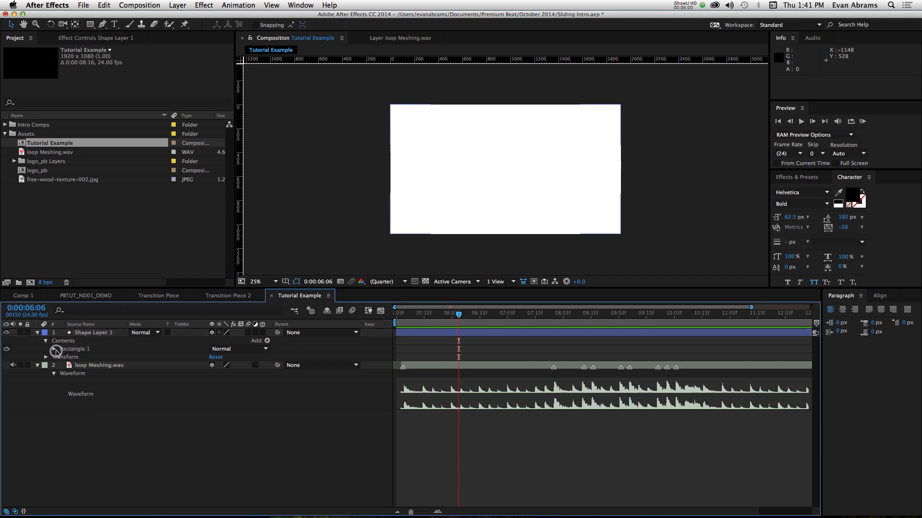
- Set the rotation of Shape Layer 1 to 30°
{"action": "left_click", "coordinate": [84, 333]}
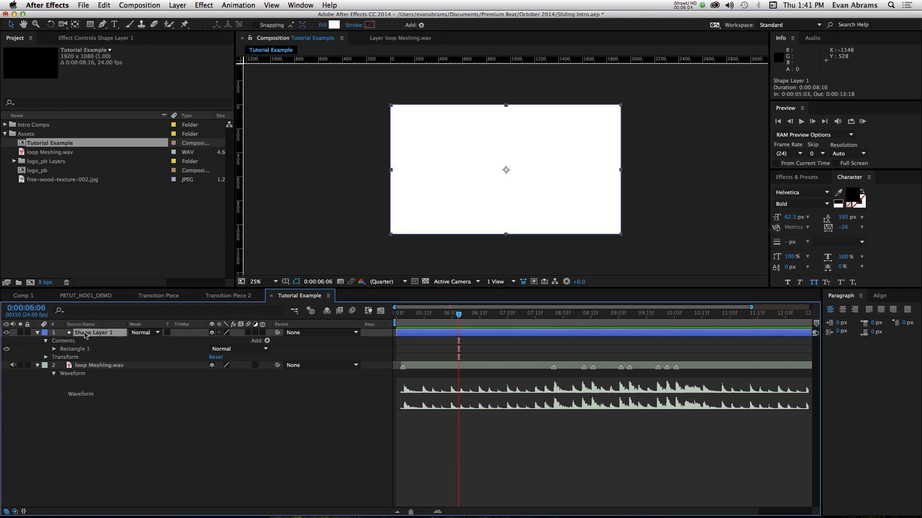
{"action": "key", "text": "r"}
{"action": "left_click", "coordinate": [228, 341]}
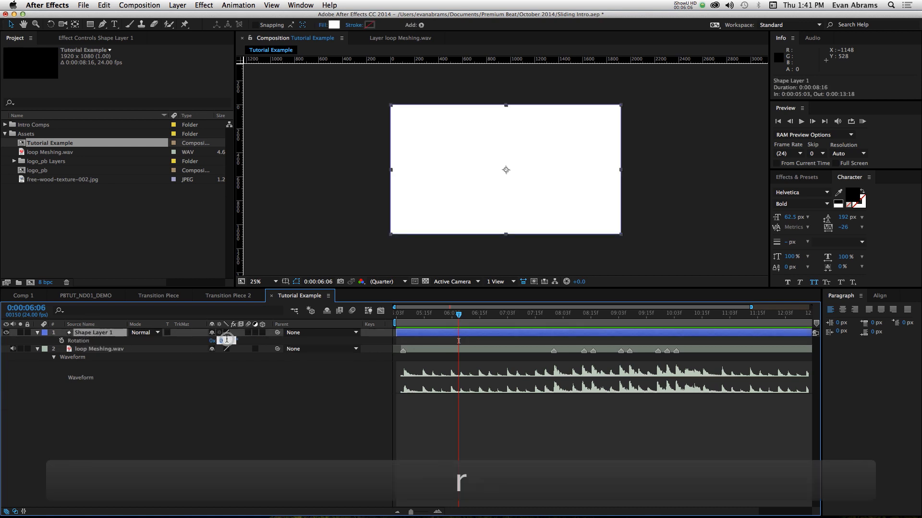
{"action": "type", "text": "30"}
{"action": "key", "text": "Return"}
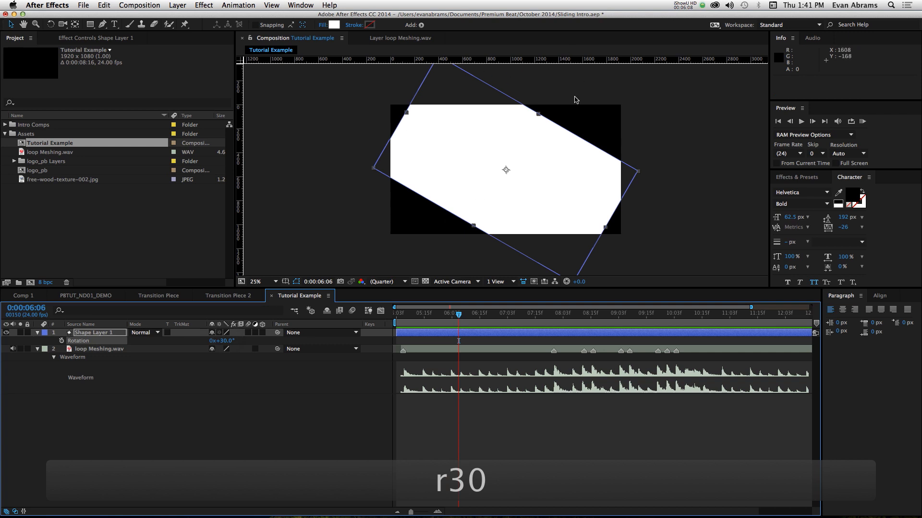
- Unlink the size proportions of Rectangle Path 1 and increase its height to about 3751 so it extends beyond the frame
{"action": "left_click_drag", "start_coordinate": [407, 317], "coordinate": [449, 314]}
{"action": "left_click", "coordinate": [39, 333]}
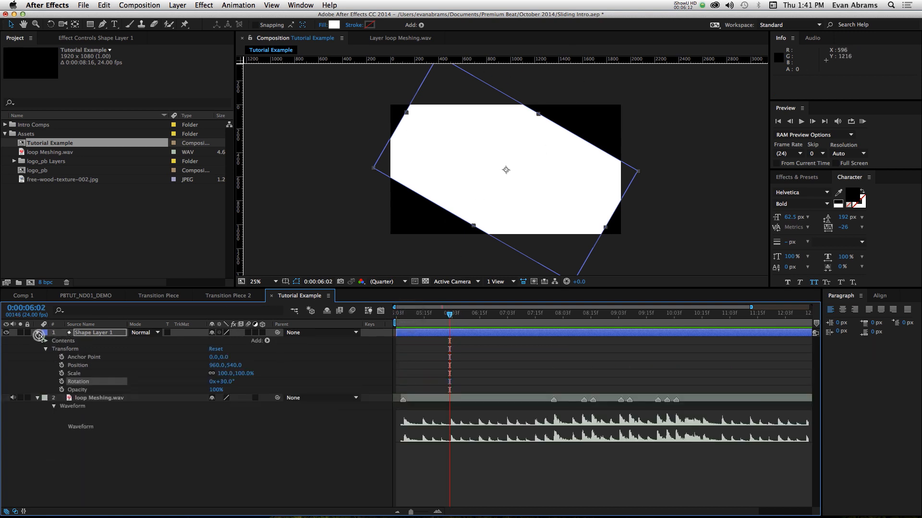
{"action": "left_click", "coordinate": [46, 341]}
{"action": "left_click", "coordinate": [55, 350]}
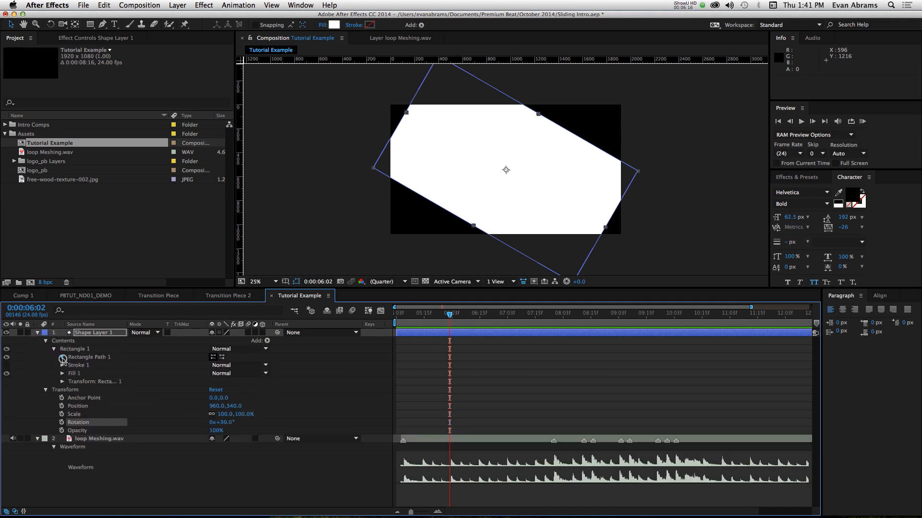
{"action": "left_click", "coordinate": [62, 358]}
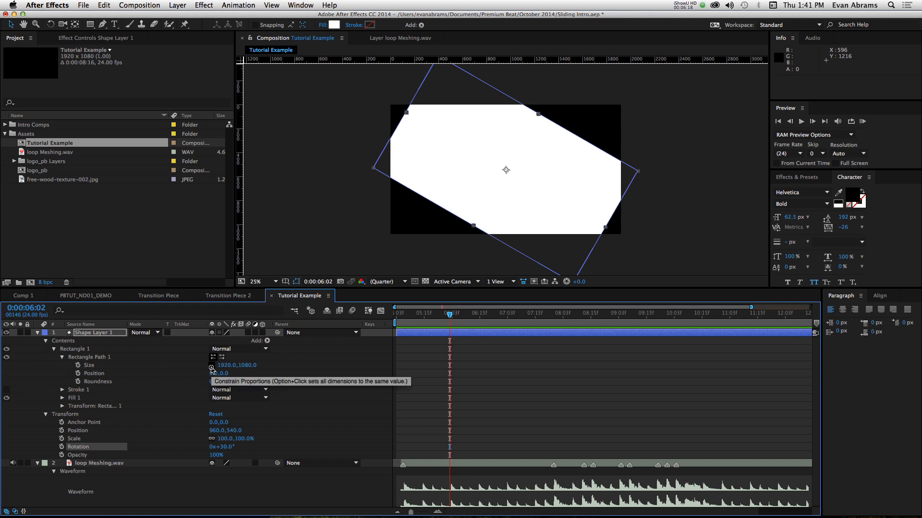
{"action": "left_click", "coordinate": [212, 368]}
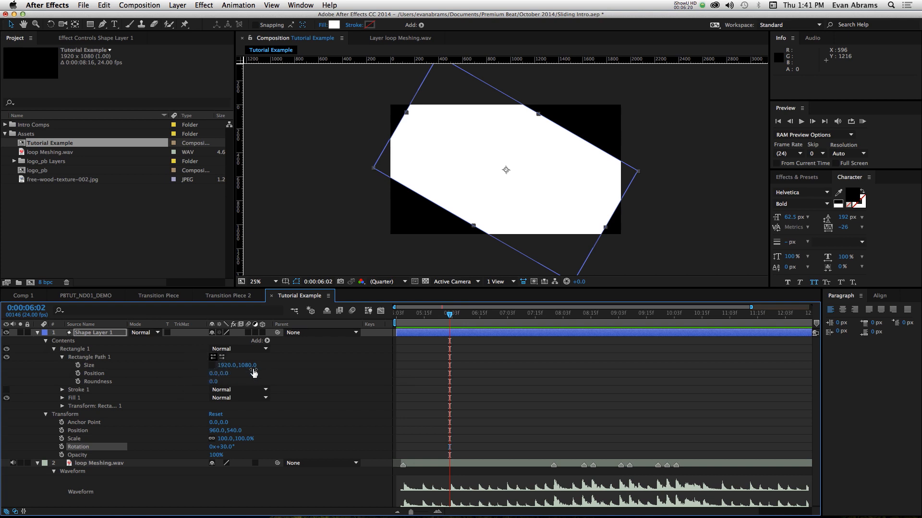
{"action": "left_click_drag", "start_coordinate": [254, 373], "coordinate": [457, 359]}
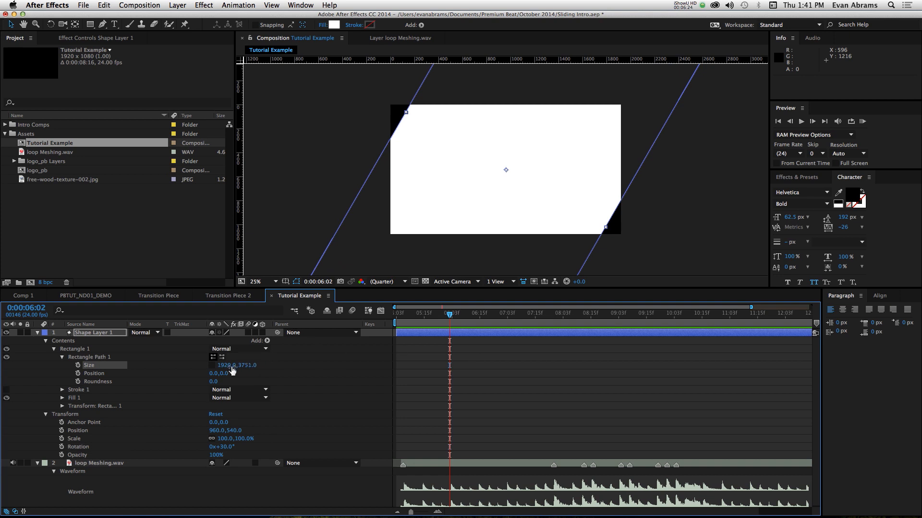
- Set the rectangle path's width to 0 and keyframe its Size at the composition's start, 0:00:05:03
{"action": "left_click", "coordinate": [224, 365]}
{"action": "type", "text": "0"}
{"action": "key", "text": "Return"}
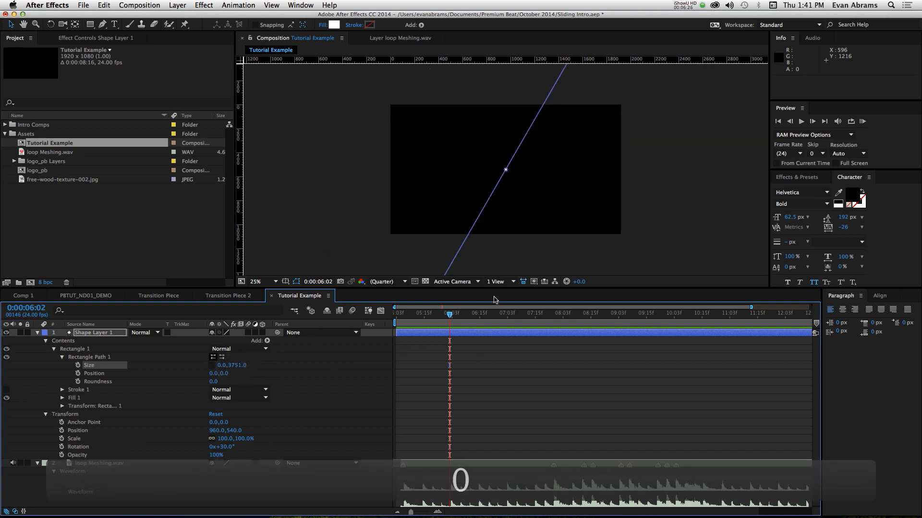
{"action": "left_click_drag", "start_coordinate": [450, 315], "coordinate": [396, 316]}
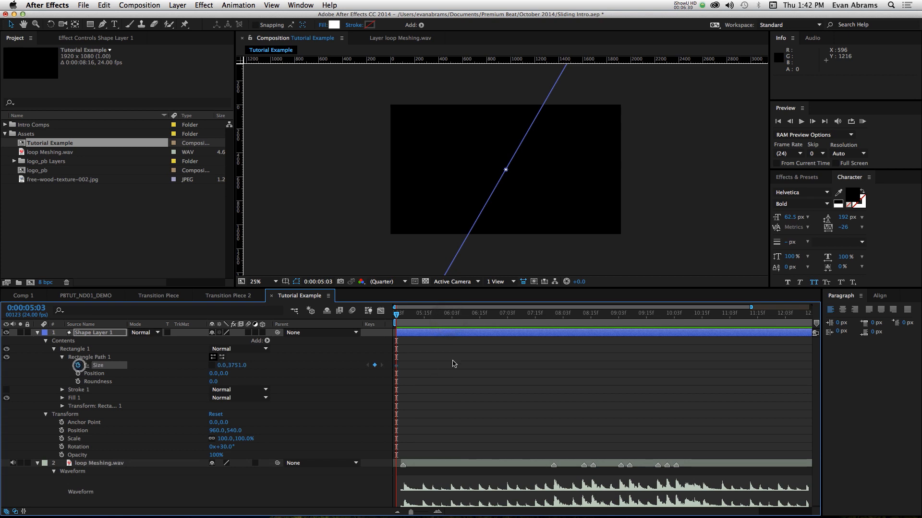
- Keyframe the rectangle path's width at 500 at 0:00:06:15
{"action": "key", "text": "="}
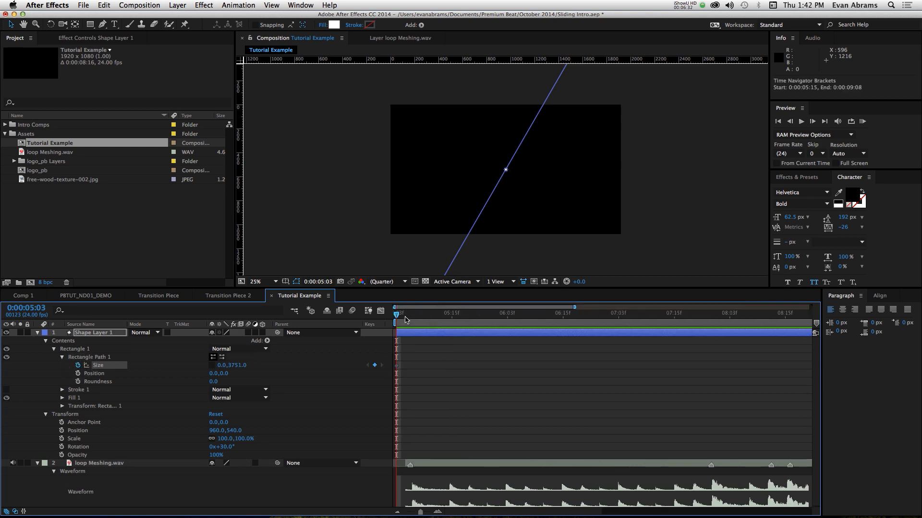
{"action": "left_click", "coordinate": [564, 313]}
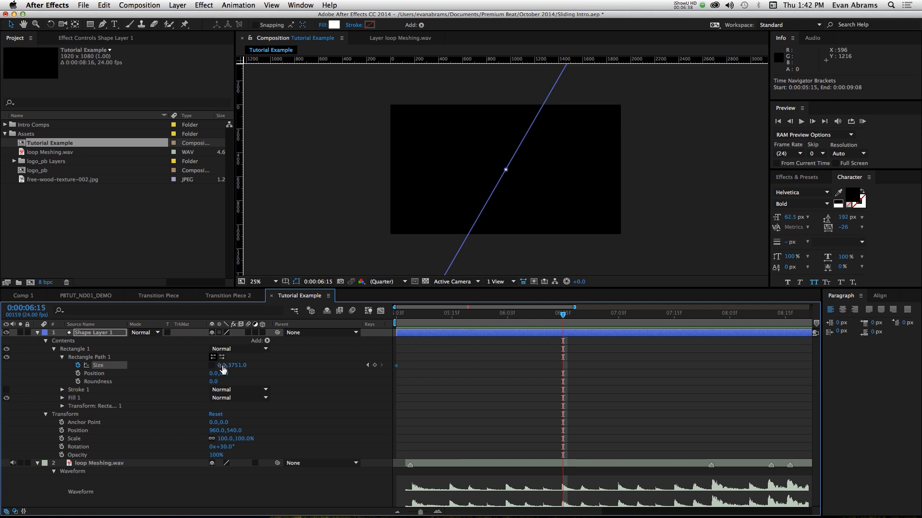
{"action": "left_click", "coordinate": [221, 365]}
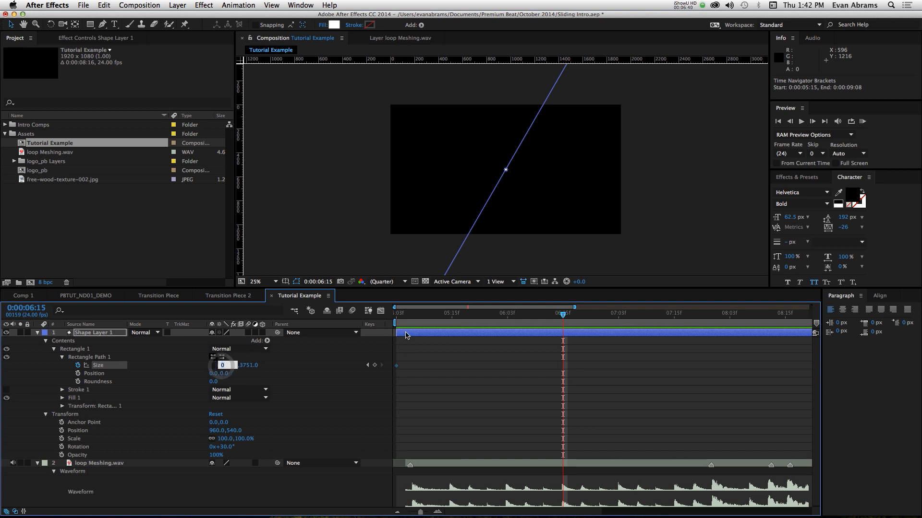
{"action": "type", "text": "500"}
{"action": "key", "text": "Return"}
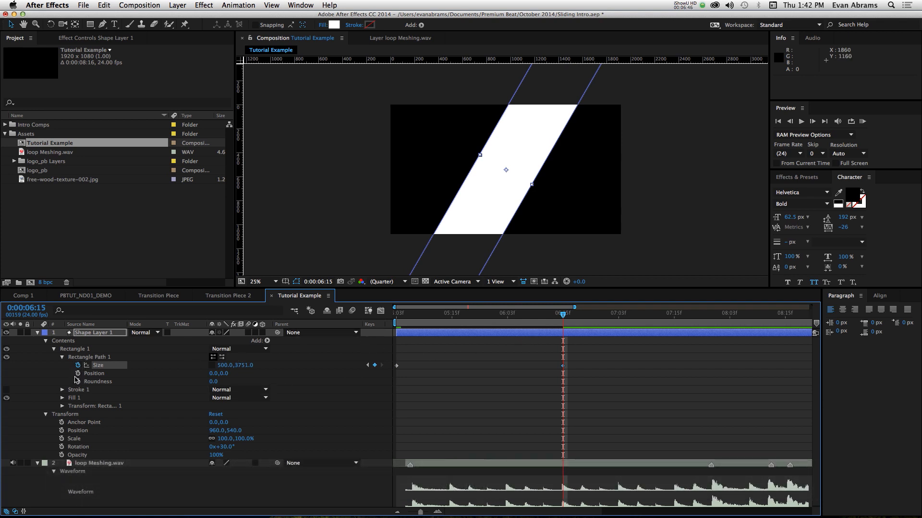
- Keyframe Shape Layer 1's Position at about -636,540 at 0:00:06:15, 536,540 at 0:00:05:03 and 1295,540 at 0:00:05:19
{"action": "left_click", "coordinate": [62, 431]}
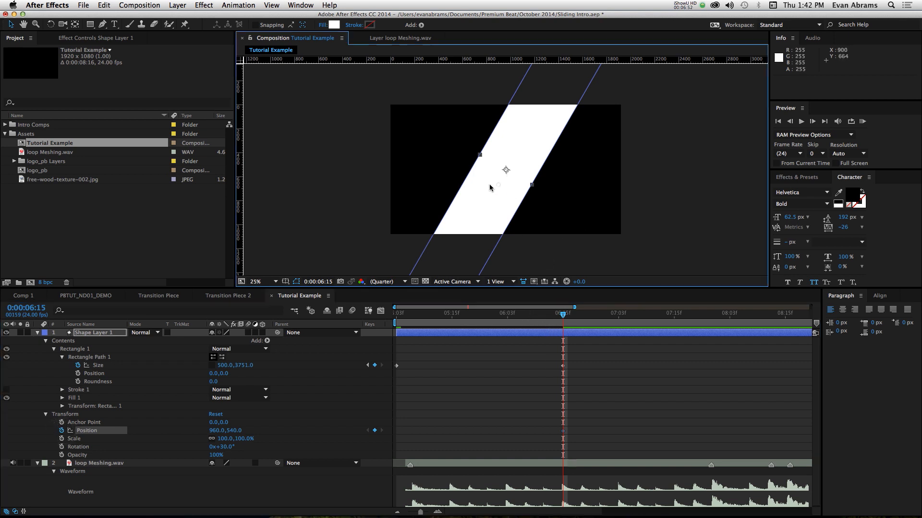
{"action": "left_click_drag", "start_coordinate": [494, 192], "coordinate": [307, 197]}
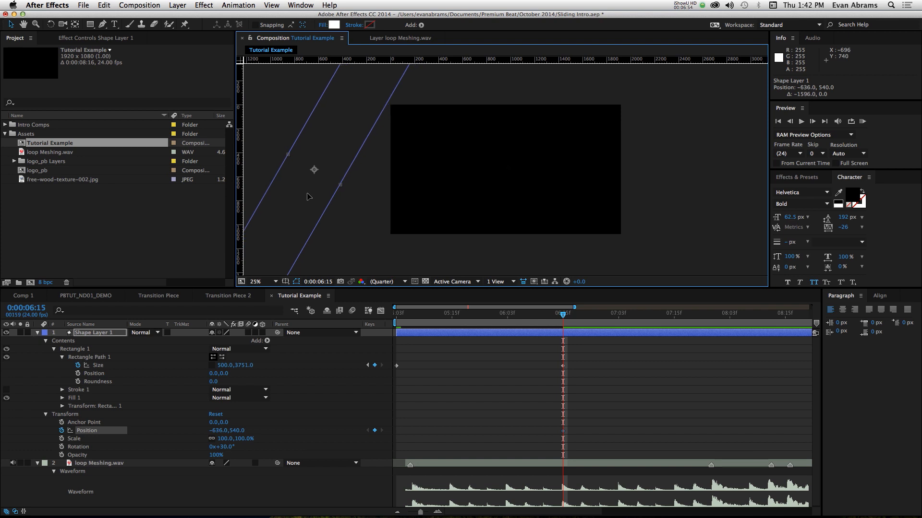
{"action": "left_click_drag", "start_coordinate": [456, 318], "coordinate": [350, 334]}
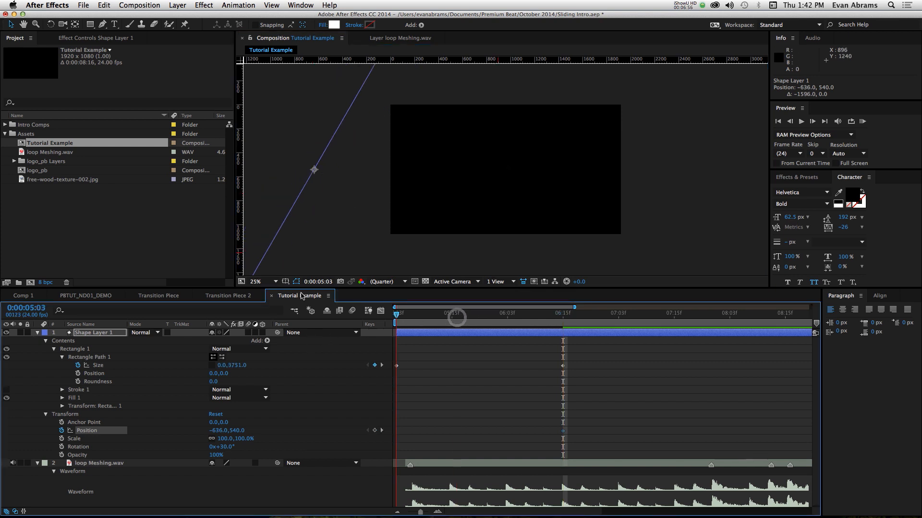
{"action": "left_click_drag", "start_coordinate": [315, 171], "coordinate": [457, 178]}
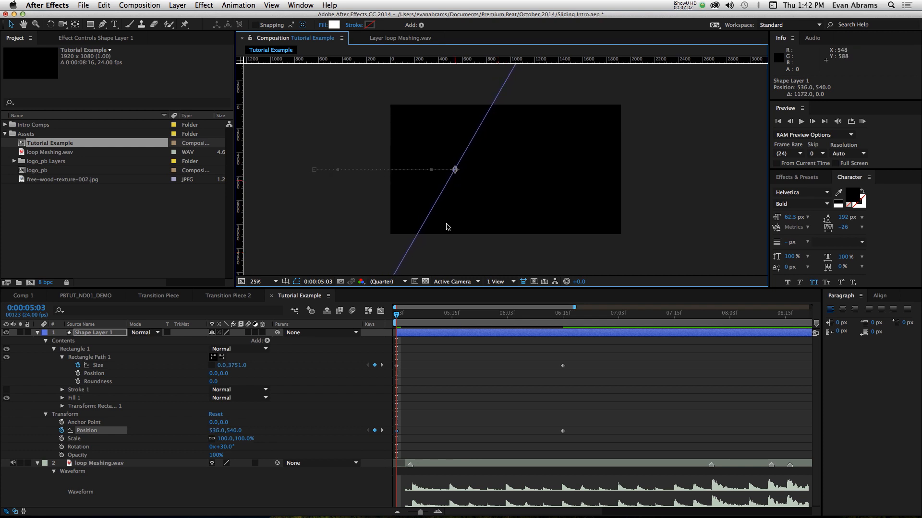
{"action": "left_click_drag", "start_coordinate": [443, 316], "coordinate": [470, 318]}
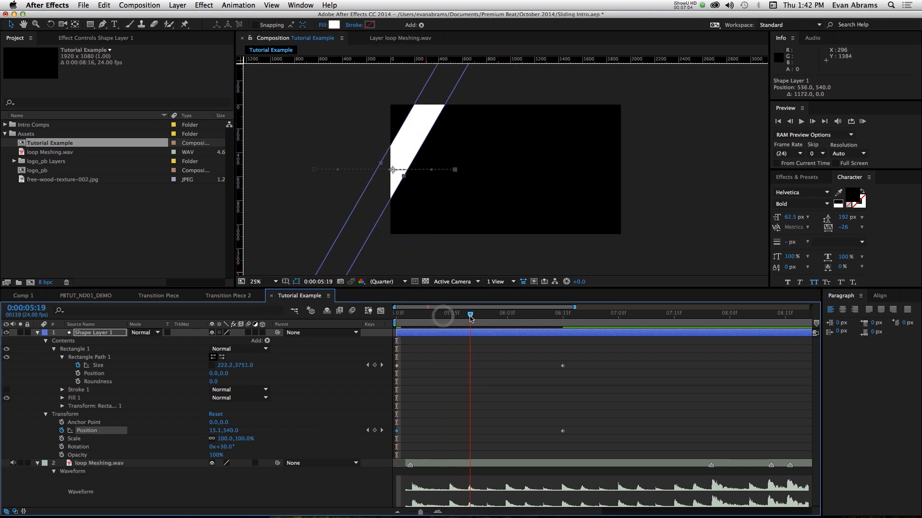
{"action": "left_click_drag", "start_coordinate": [393, 171], "coordinate": [548, 172]}
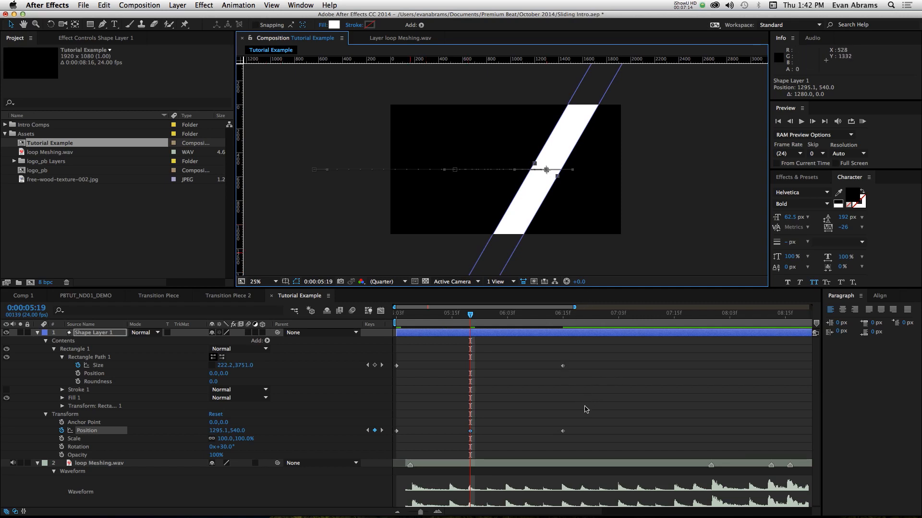
- Apply Easy Ease to all Position and Size keyframes of Shape Layer 1
{"action": "left_click_drag", "start_coordinate": [588, 408], "coordinate": [393, 442]}
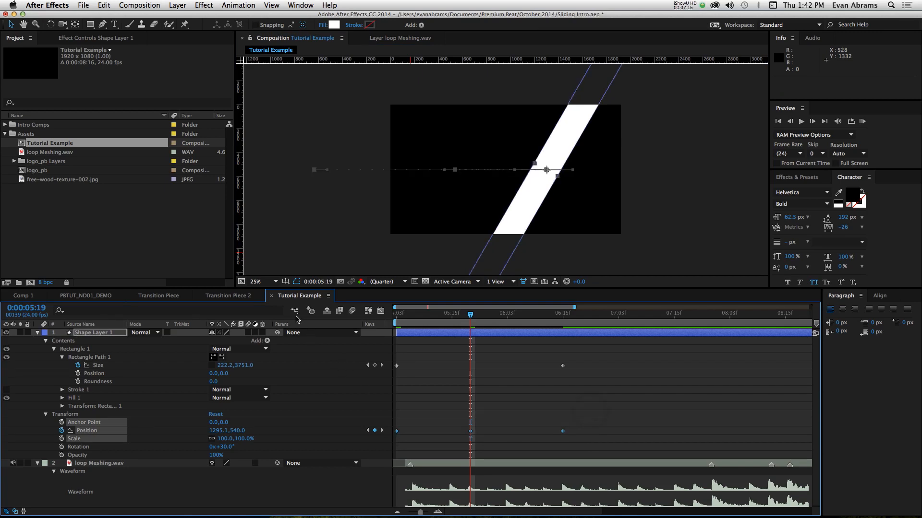
{"action": "key", "text": "F9"}
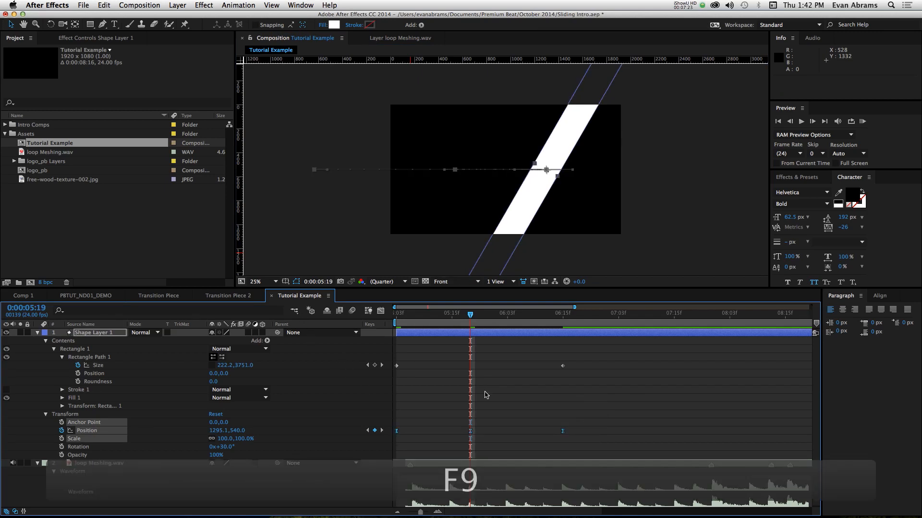
{"action": "left_click_drag", "start_coordinate": [592, 354], "coordinate": [450, 383]}
{"action": "key", "text": "F9"}
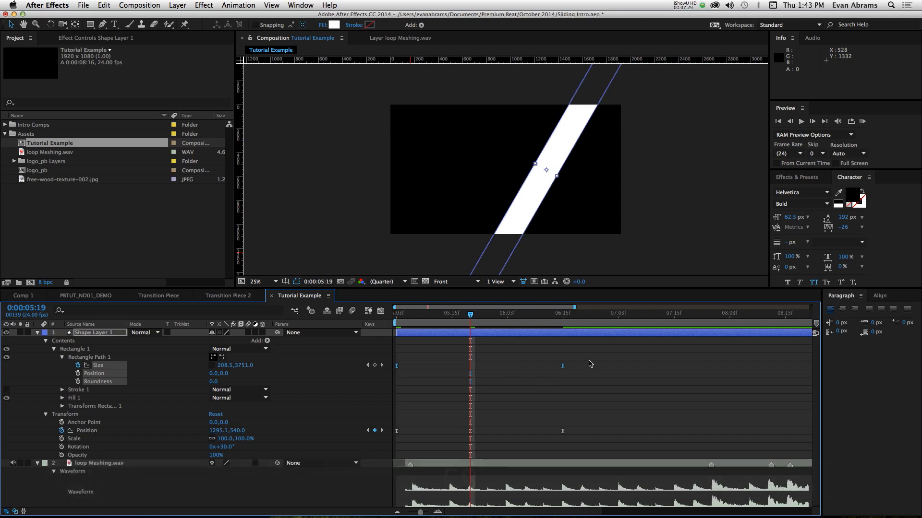
- In the speed graph, lengthen the middle Position keyframe's easing on both sides so speed peaks near the outer keyframes, and preview the motion
{"action": "left_click_drag", "start_coordinate": [585, 359], "coordinate": [377, 442]}
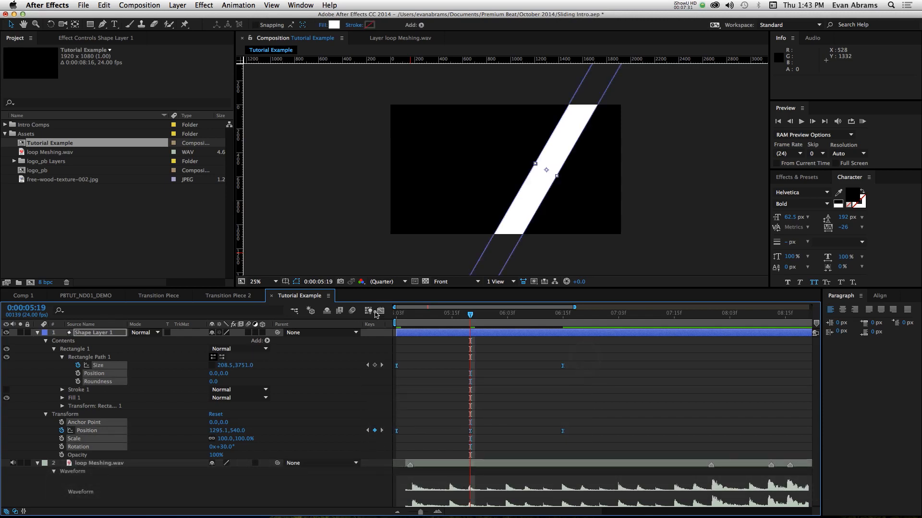
{"action": "left_click", "coordinate": [380, 311]}
{"action": "left_click", "coordinate": [543, 382]}
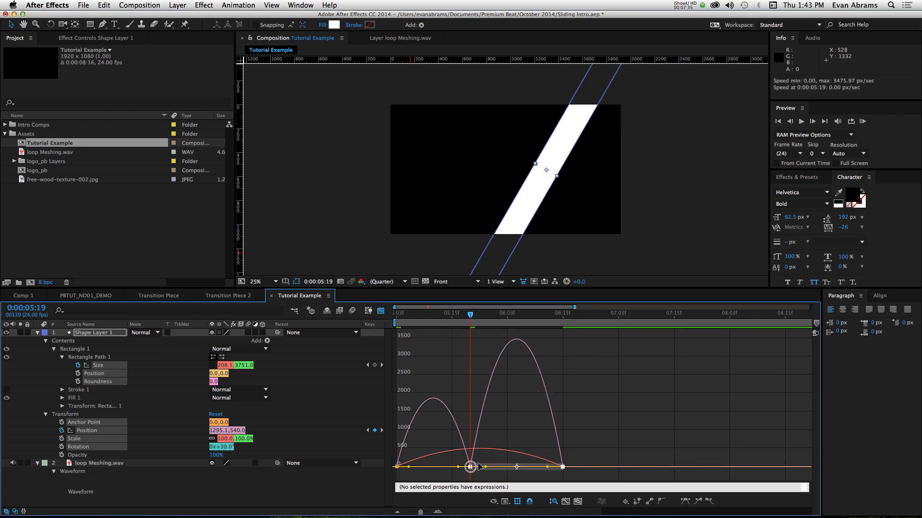
{"action": "left_click", "coordinate": [511, 503]}
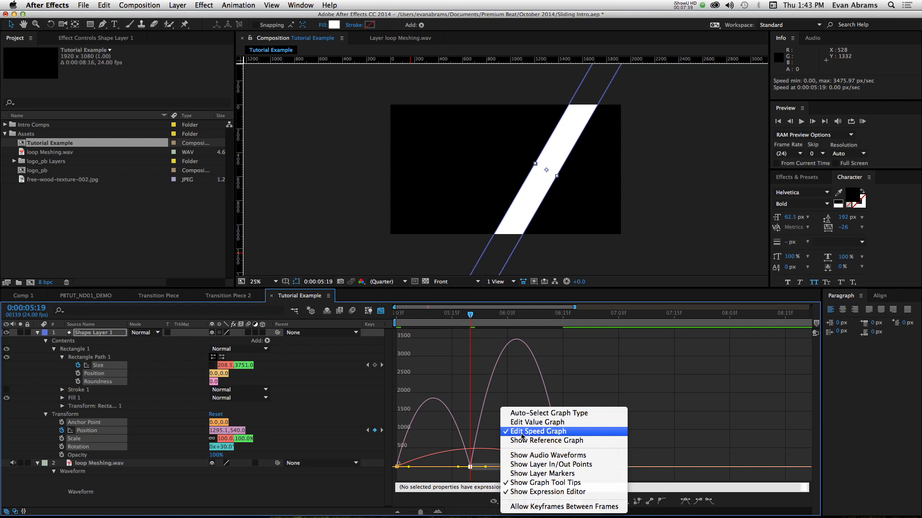
{"action": "left_click", "coordinate": [472, 429]}
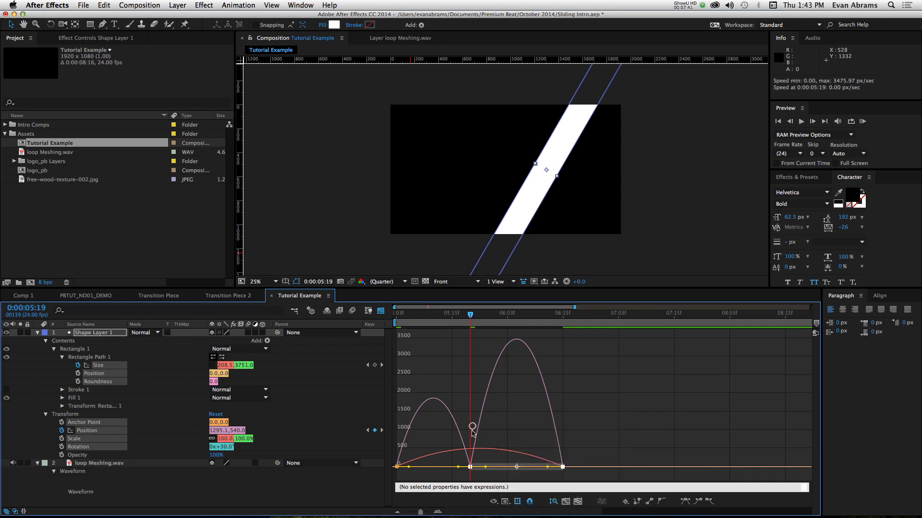
{"action": "key", "text": "super+z"}
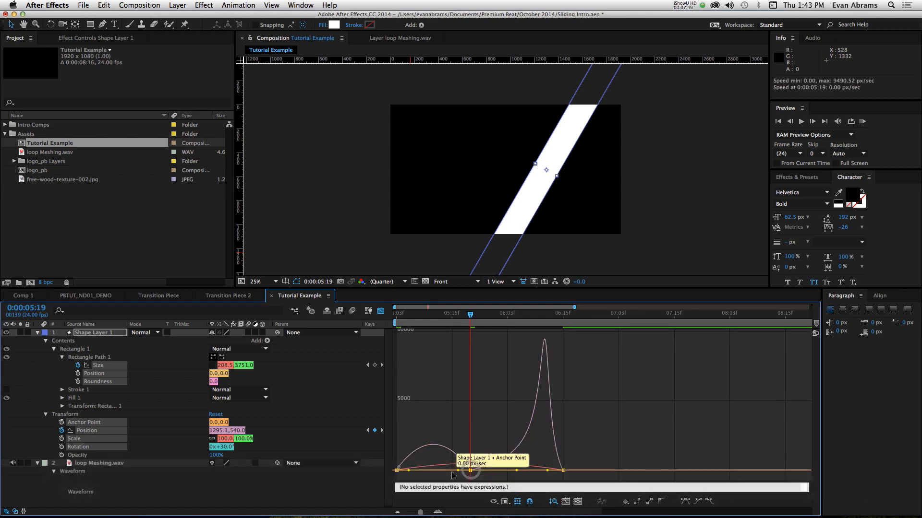
{"action": "left_click_drag", "start_coordinate": [451, 472], "coordinate": [424, 468]}
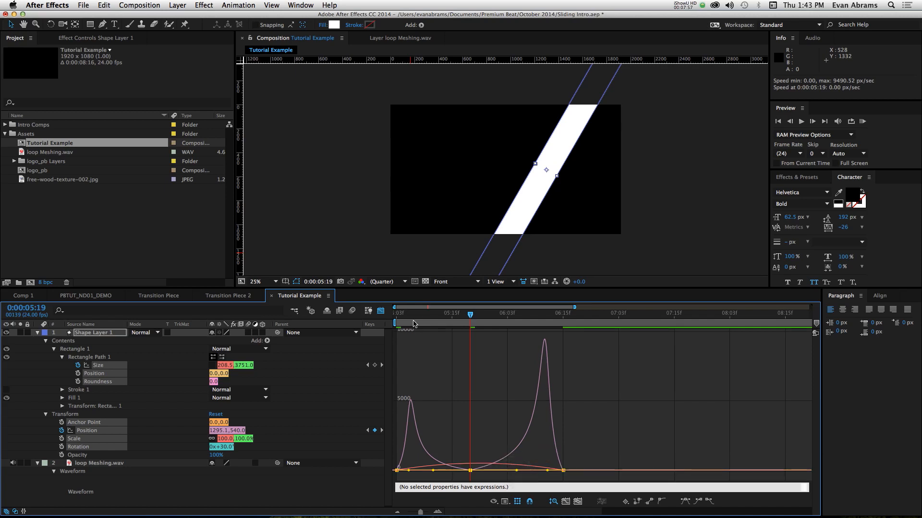
{"action": "key", "text": "KP_0"}
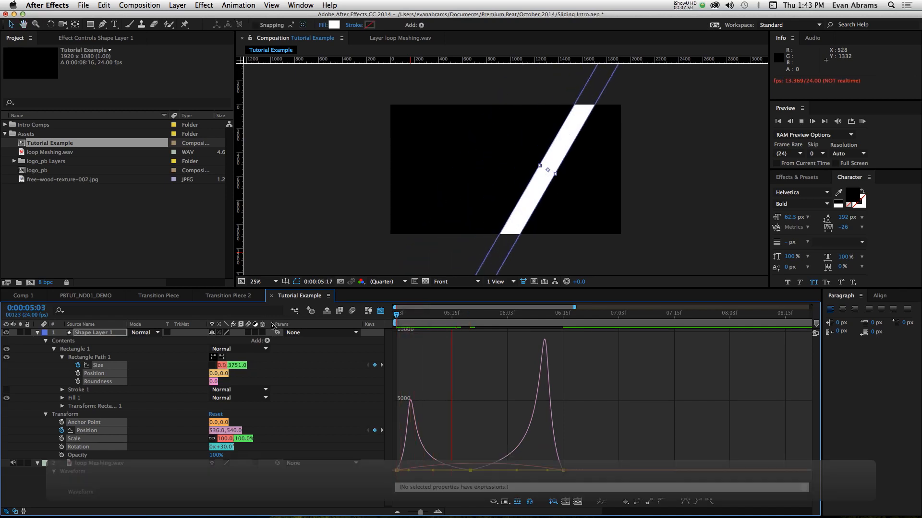
{"action": "key", "text": "space"}
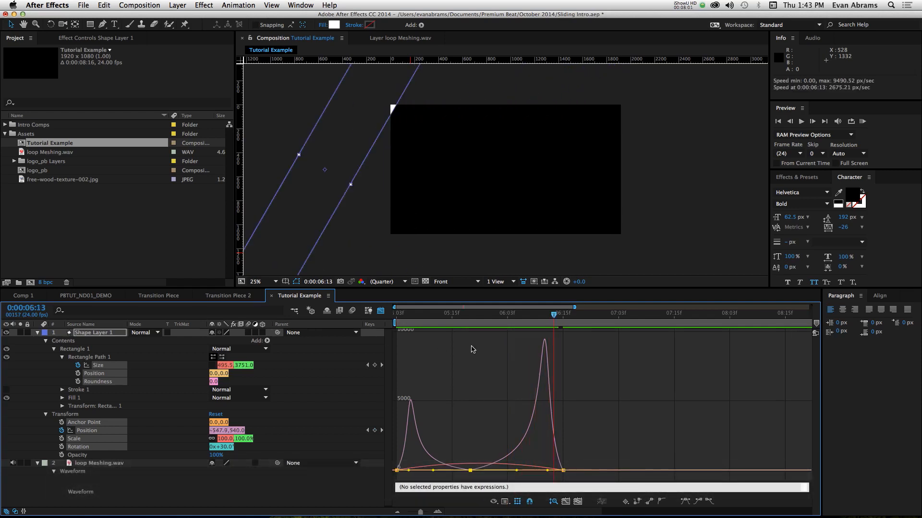
- Lengthen the incoming easing of the last Size keyframe so its speed peaks early, preview the result and leave the Graph Editor
{"action": "left_click_drag", "start_coordinate": [487, 316], "coordinate": [470, 316]}
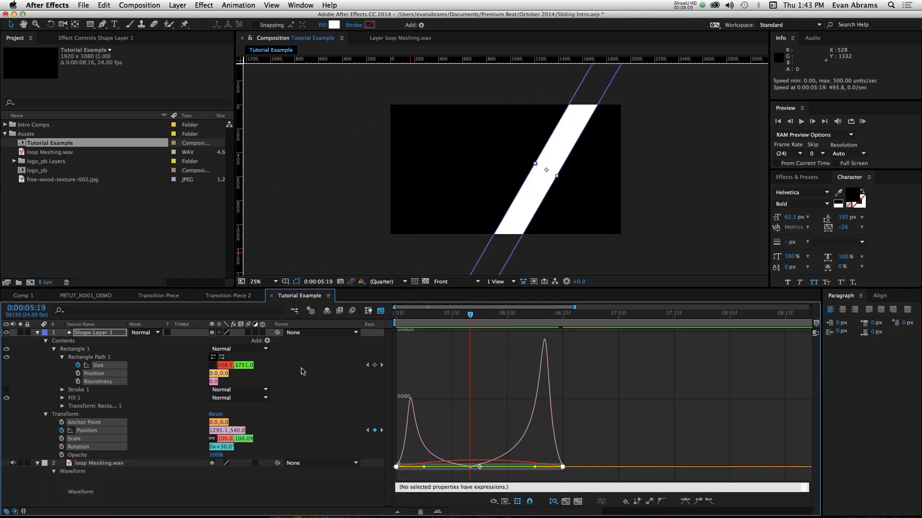
{"action": "left_click", "coordinate": [144, 371]}
{"action": "left_click", "coordinate": [123, 366]}
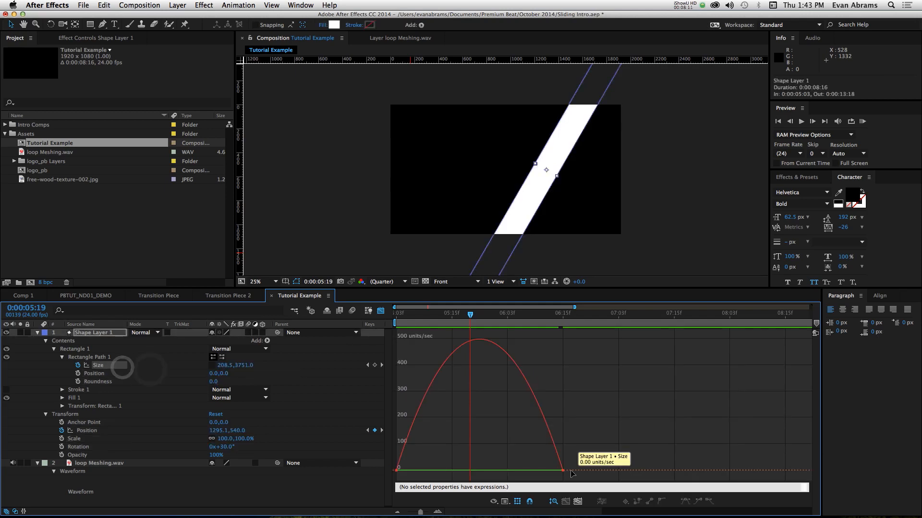
{"action": "left_click_drag", "start_coordinate": [533, 470], "coordinate": [424, 471]}
{"action": "key", "text": "space"}
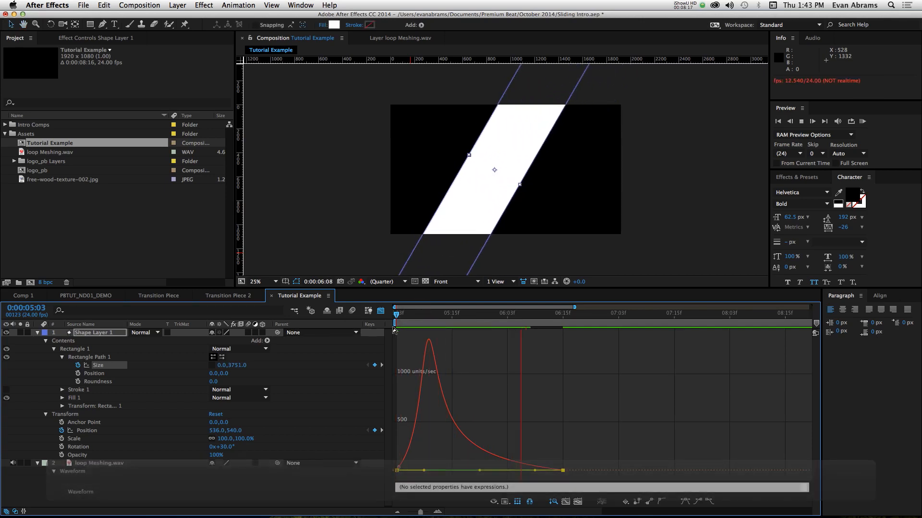
{"action": "key", "text": "space"}
{"action": "left_click", "coordinate": [380, 311]}
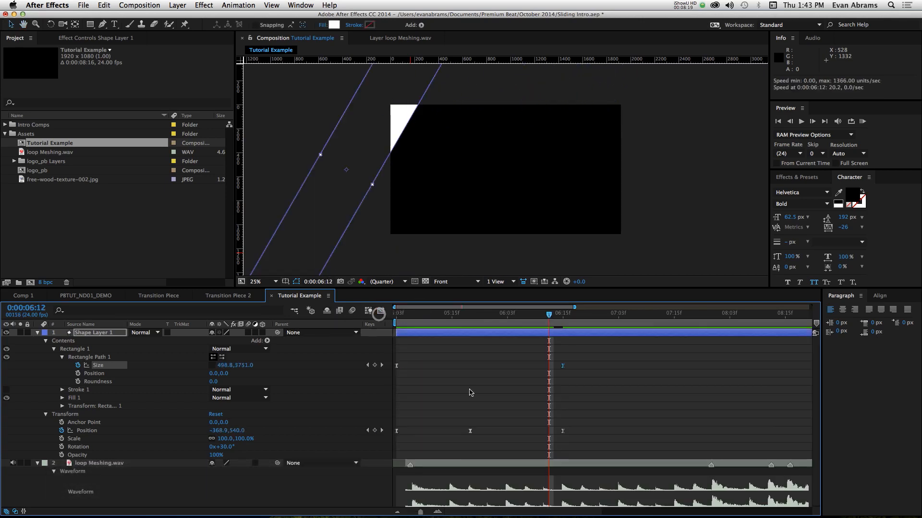
- Set the spatial interpolation of all three Position keyframes to Linear
{"action": "left_click", "coordinate": [475, 315]}
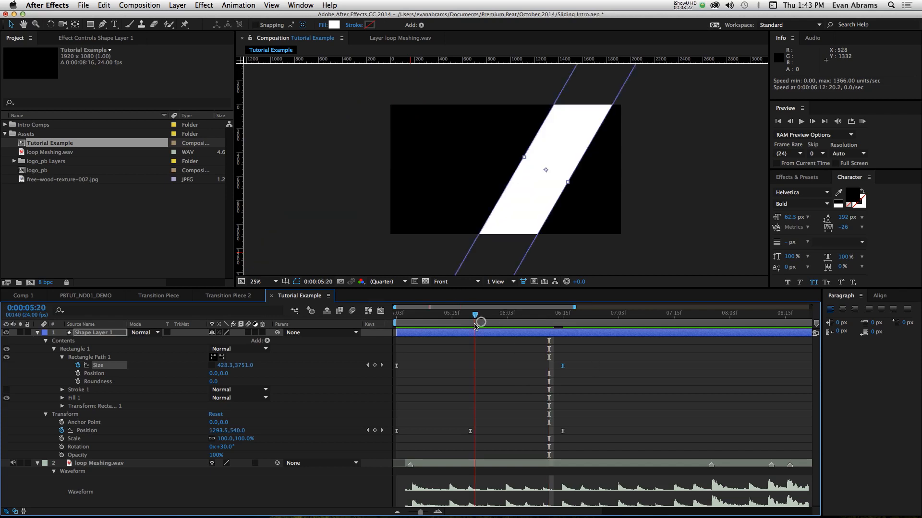
{"action": "left_click_drag", "start_coordinate": [583, 420], "coordinate": [371, 434]}
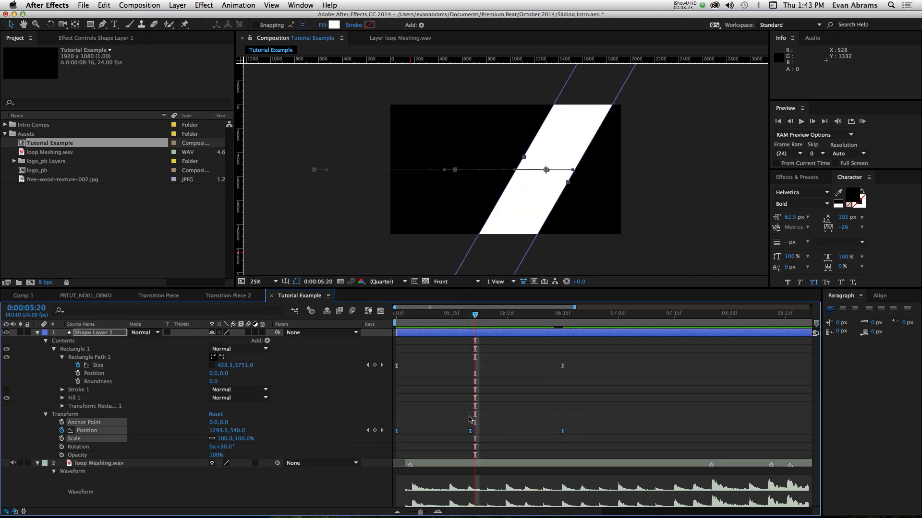
{"action": "right_click", "coordinate": [469, 431]}
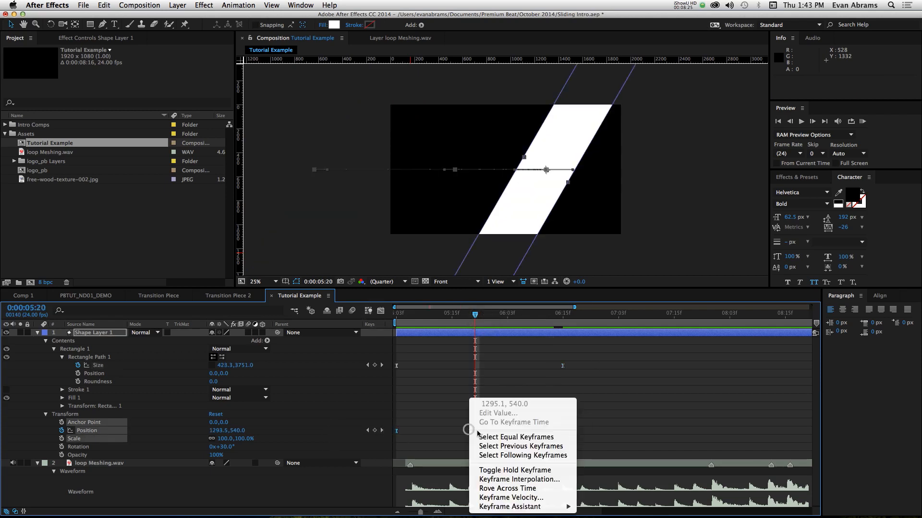
{"action": "left_click", "coordinate": [530, 479]}
{"action": "left_click", "coordinate": [318, 154]}
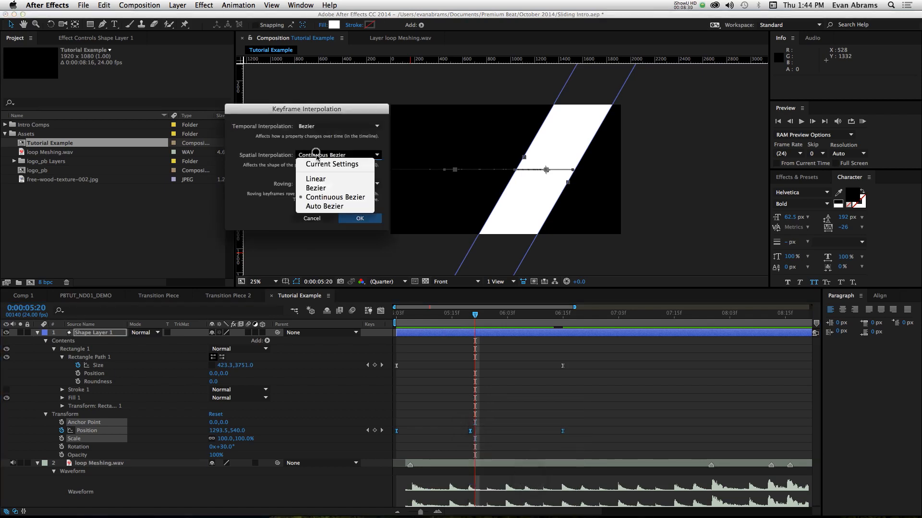
{"action": "left_click", "coordinate": [317, 178]}
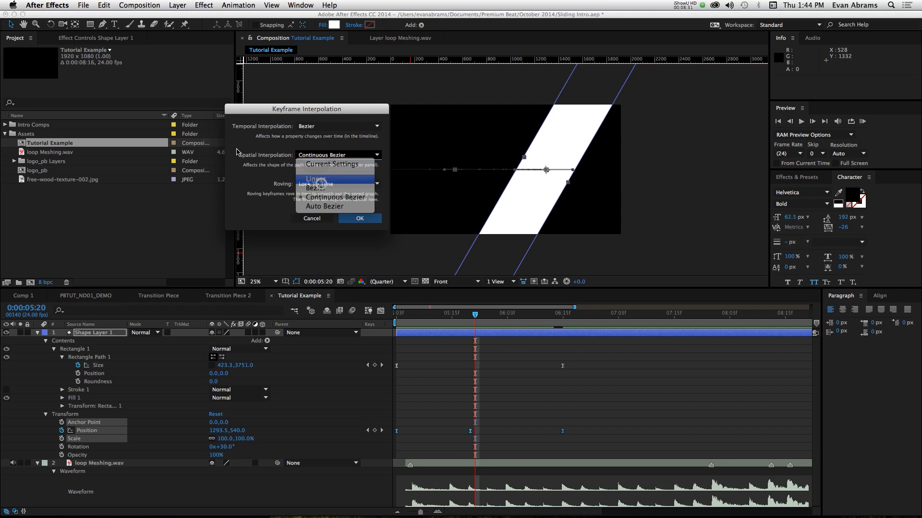
{"action": "left_click", "coordinate": [345, 216]}
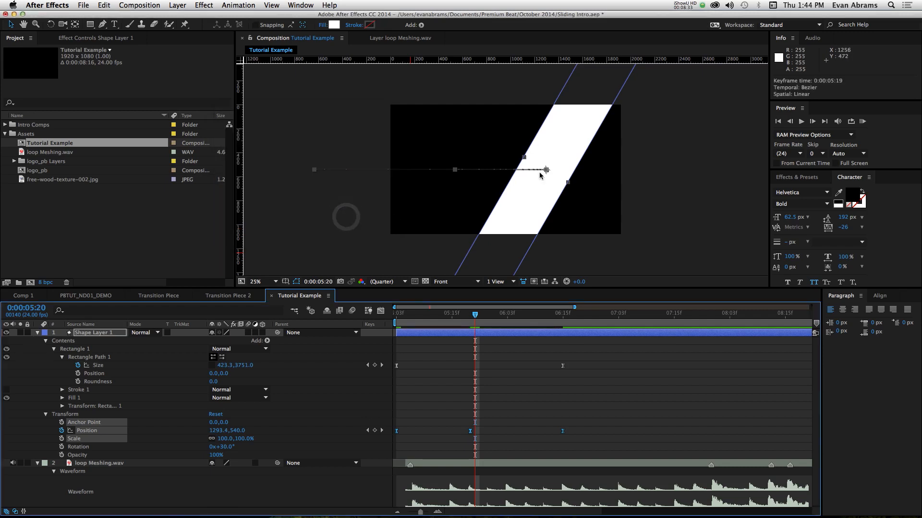
- Preview the animation and compress all Size and Position keyframes proportionally in time so the last ones land at 0:00:06:03
{"action": "key", "text": "space"}
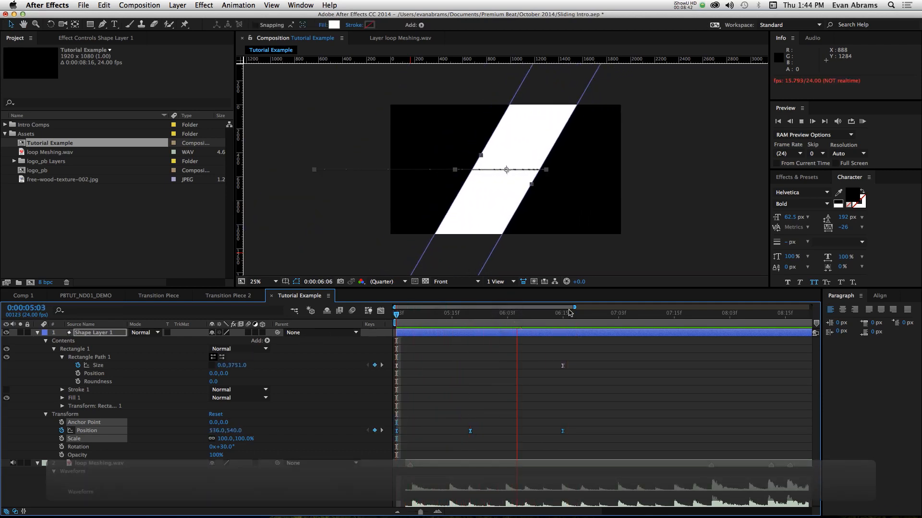
{"action": "key", "text": "space"}
{"action": "key", "text": "space"}
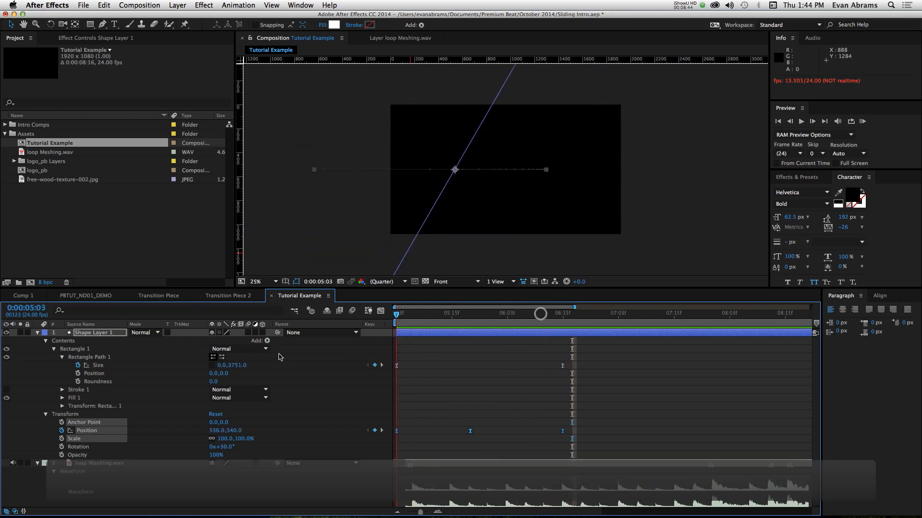
{"action": "key", "text": "space"}
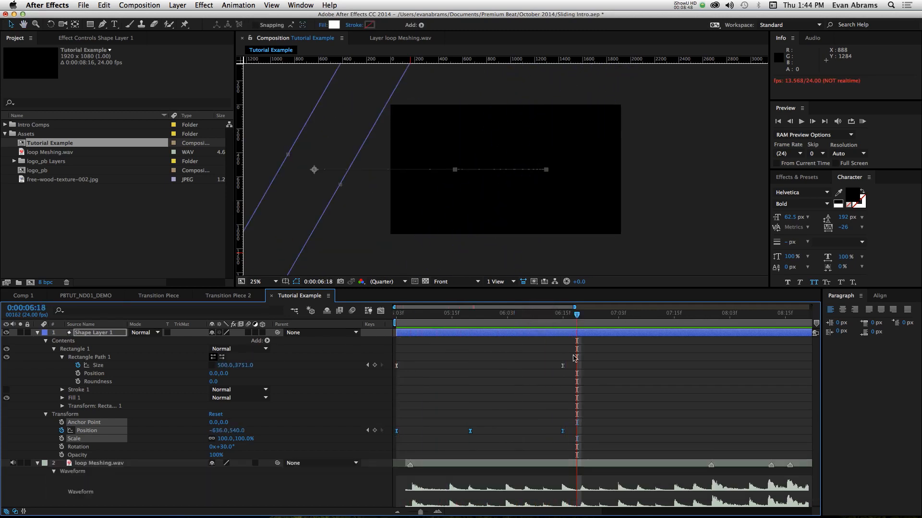
{"action": "left_click_drag", "start_coordinate": [611, 357], "coordinate": [392, 439]}
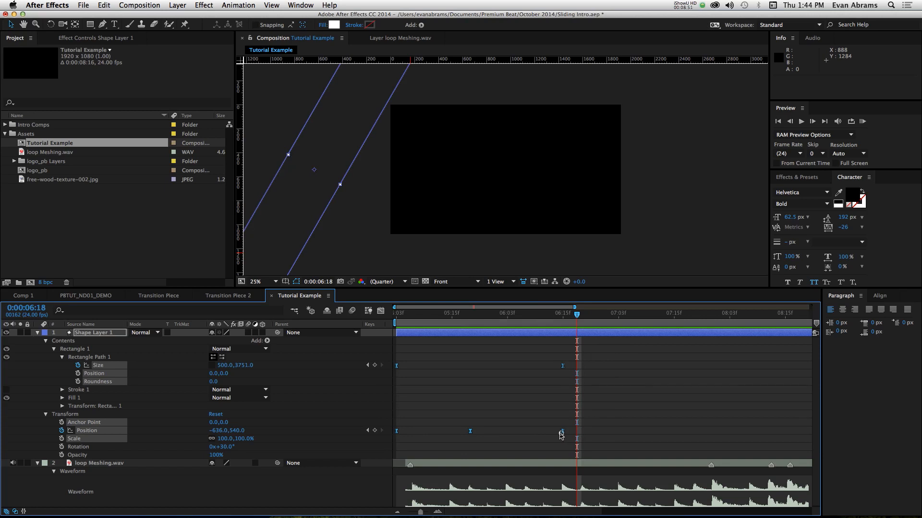
{"action": "left_click_drag", "start_coordinate": [561, 434], "coordinate": [511, 449], "text": "alt"}
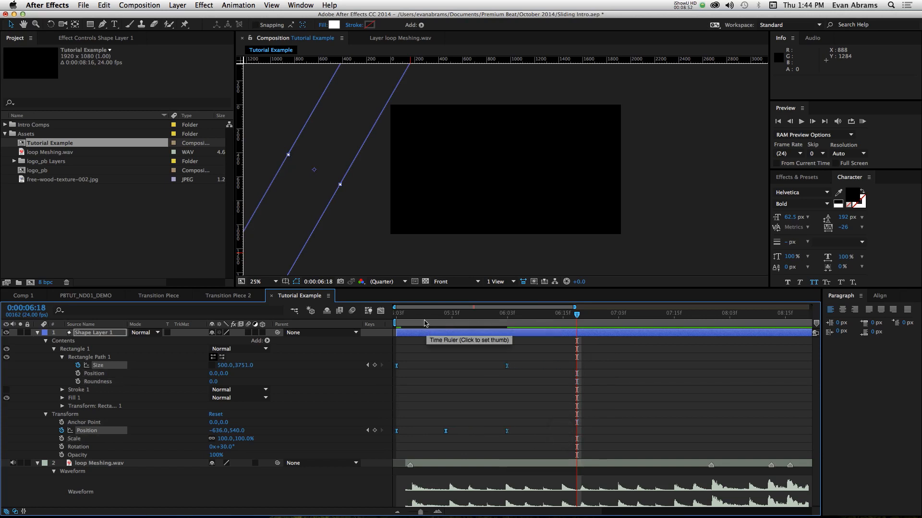
- Preview from 0:00:05:03 and move the middle Position keyframe of Shape Layer 1 to 0:00:05:15
{"action": "left_click_drag", "start_coordinate": [420, 317], "coordinate": [392, 316]}
{"action": "key", "text": "0"}
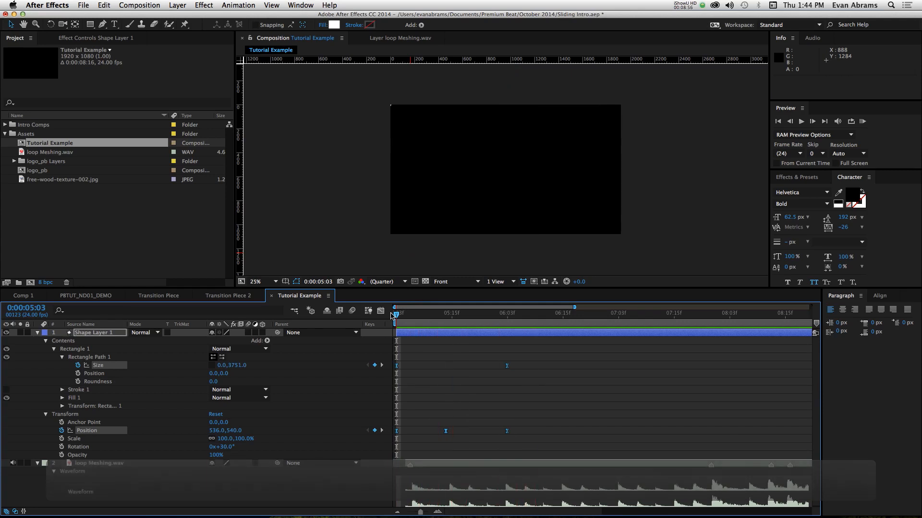
{"action": "key", "text": "space"}
{"action": "left_click_drag", "start_coordinate": [408, 315], "coordinate": [452, 325]}
{"action": "left_click", "coordinate": [447, 431]}
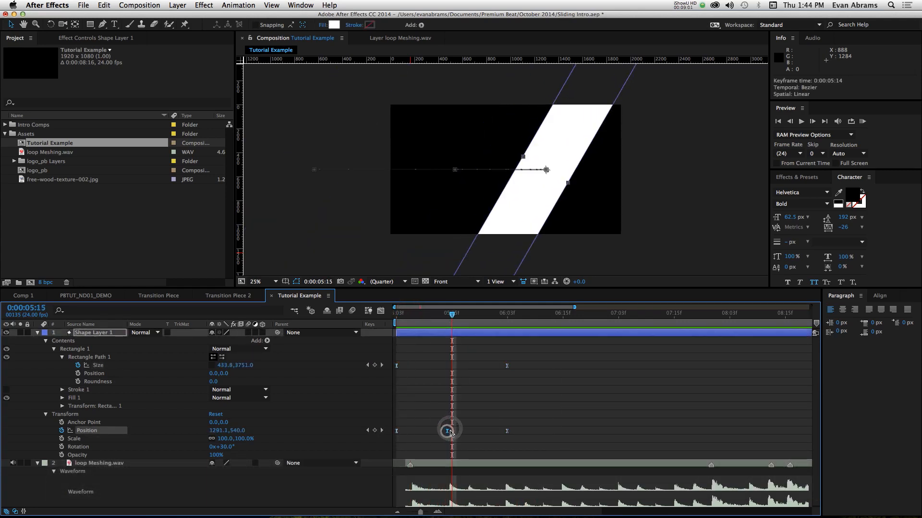
{"action": "left_click_drag", "start_coordinate": [447, 431], "coordinate": [452, 431]}
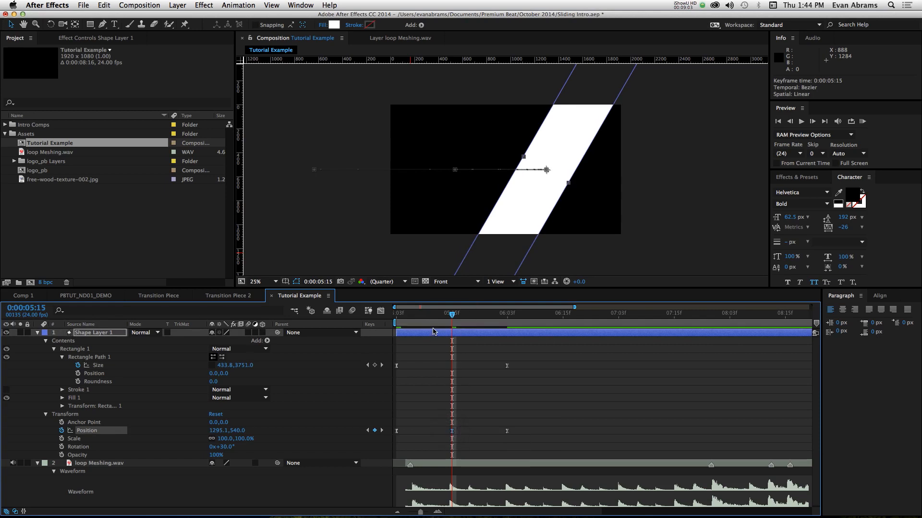
{"action": "left_click_drag", "start_coordinate": [406, 322], "coordinate": [506, 359]}
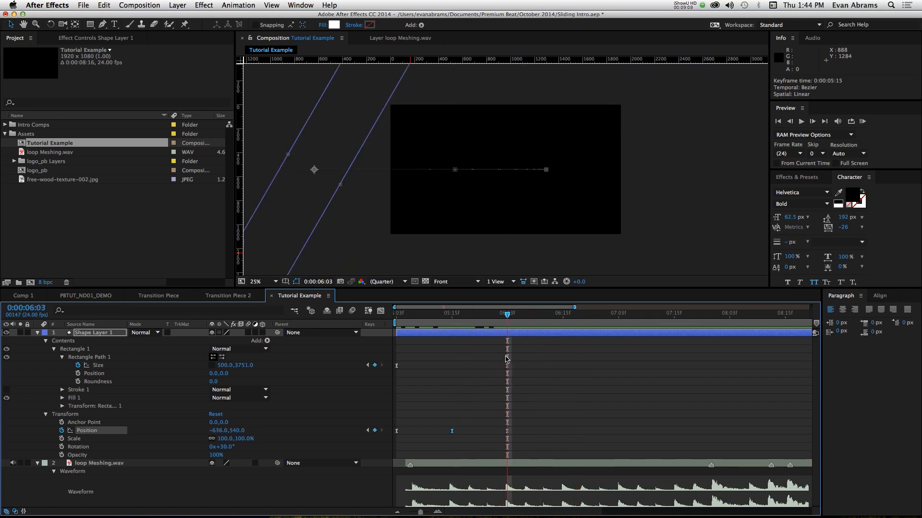
- Duplicate Shape Layer 1, show the copy's keyframes, and move its last Position keyframe at 0:00:06:03 to 2540, 540, beyond the frame's right side
{"action": "left_click", "coordinate": [519, 343]}
{"action": "left_click", "coordinate": [517, 334]}
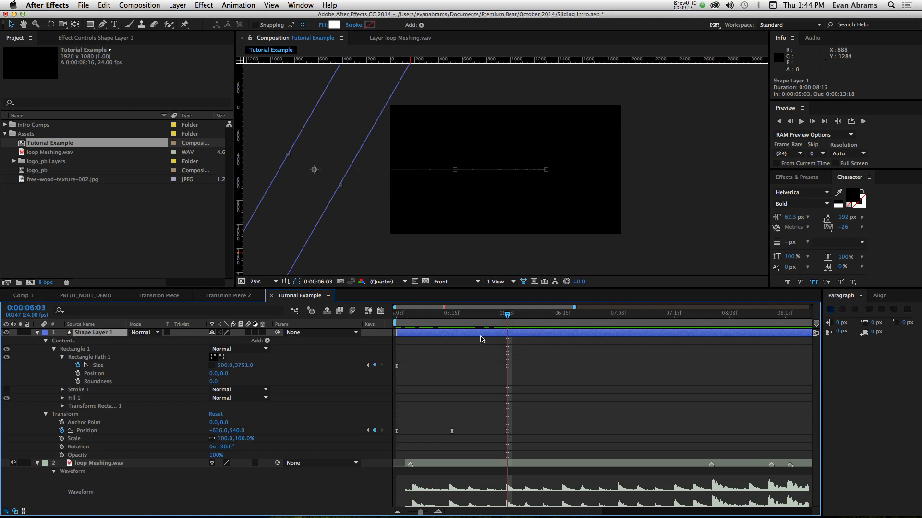
{"action": "key", "text": "super+d"}
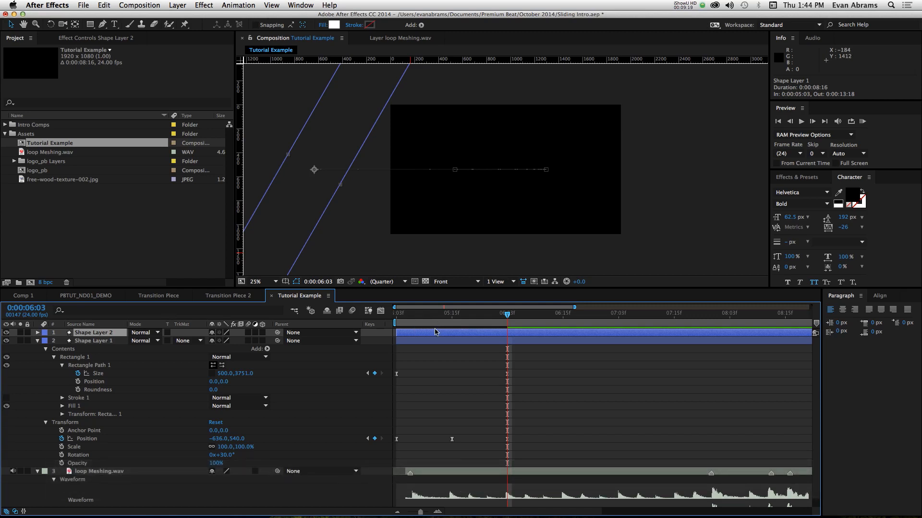
{"action": "key", "text": "u"}
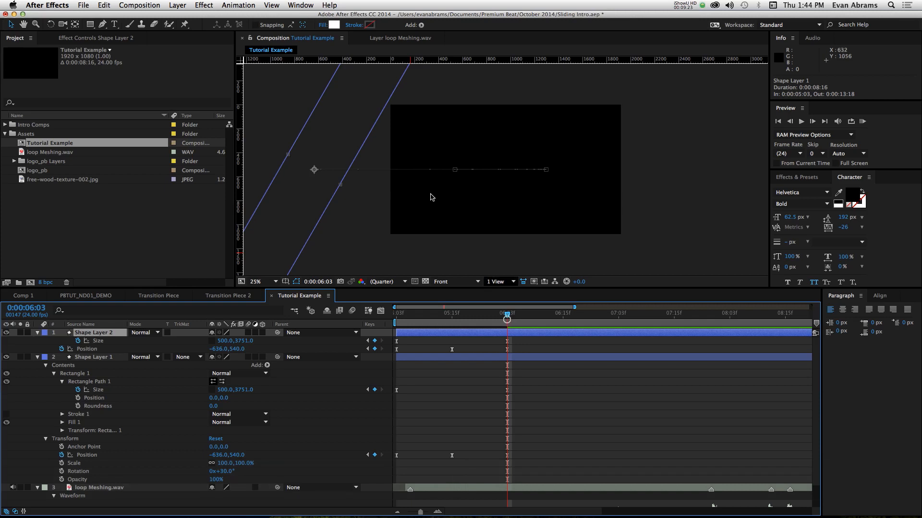
{"action": "left_click_drag", "start_coordinate": [326, 136], "coordinate": [699, 142]}
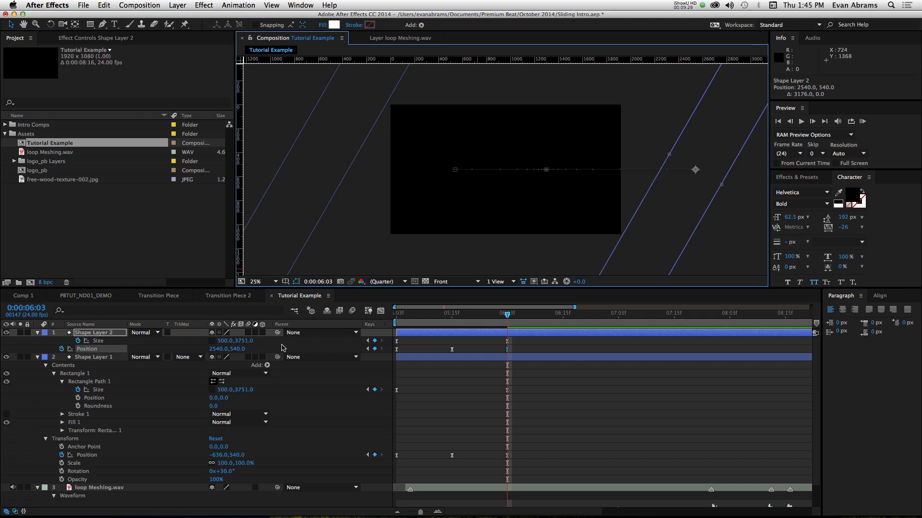
- Set the width of Shape Layer 2's last Size keyframe to 400
{"action": "left_click", "coordinate": [227, 342]}
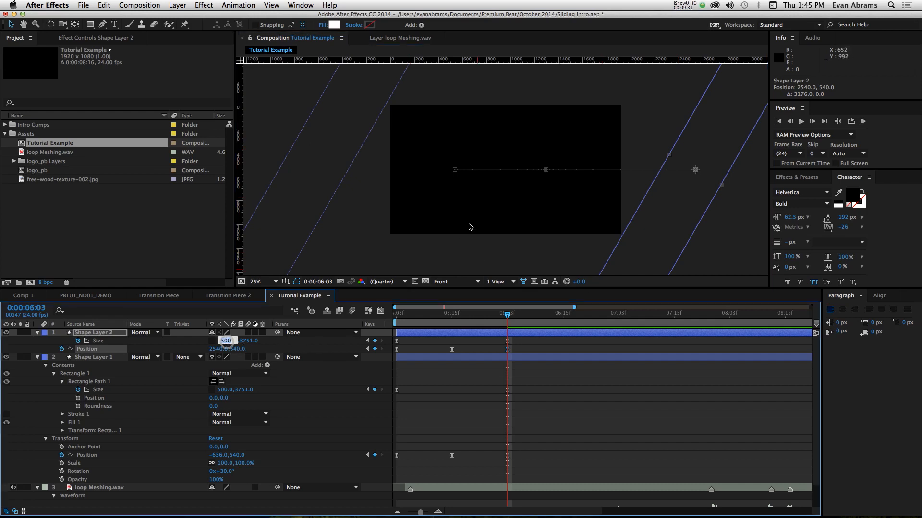
{"action": "type", "text": "400"}
{"action": "key", "text": "Return"}
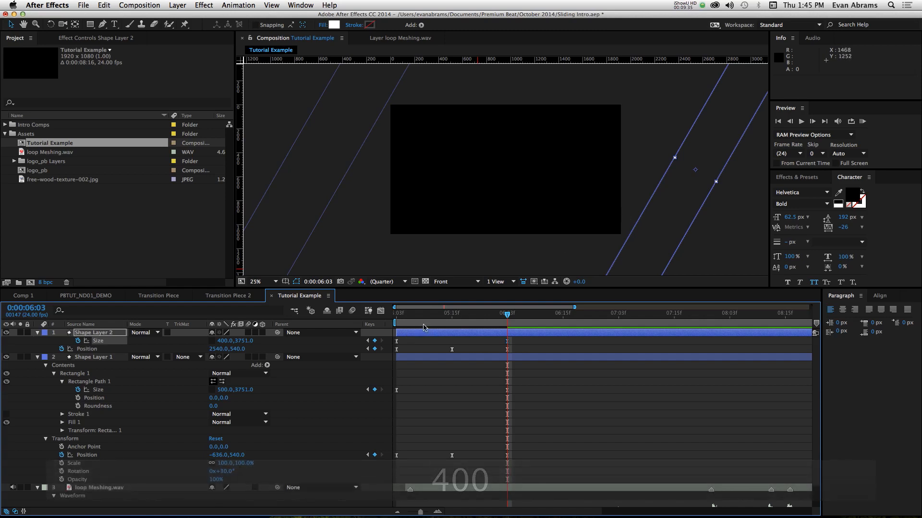
- Move Shape Layer 2's middle Position keyframe at 0:00:05:15 to about 815, 540 and its first one to 1536, 540, and preview
{"action": "left_click", "coordinate": [452, 315]}
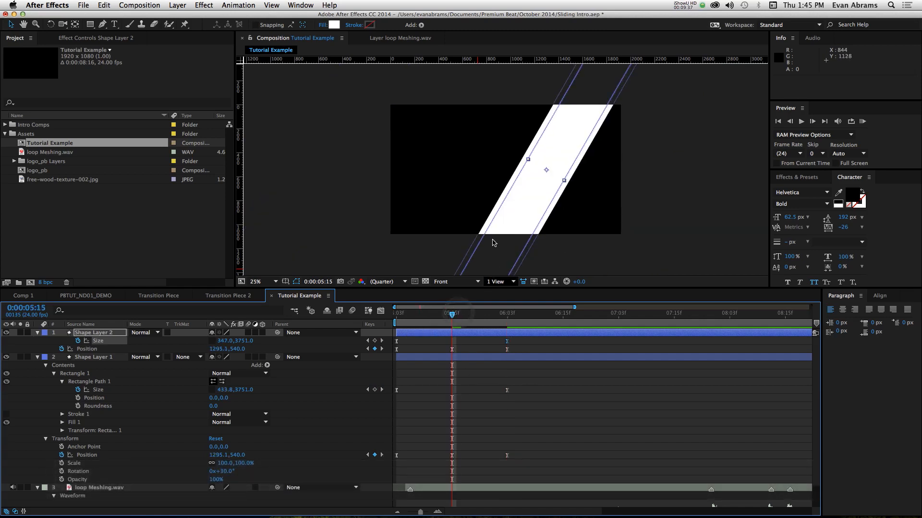
{"action": "left_click_drag", "start_coordinate": [532, 194], "coordinate": [456, 199]}
{"action": "key", "text": "super+z"}
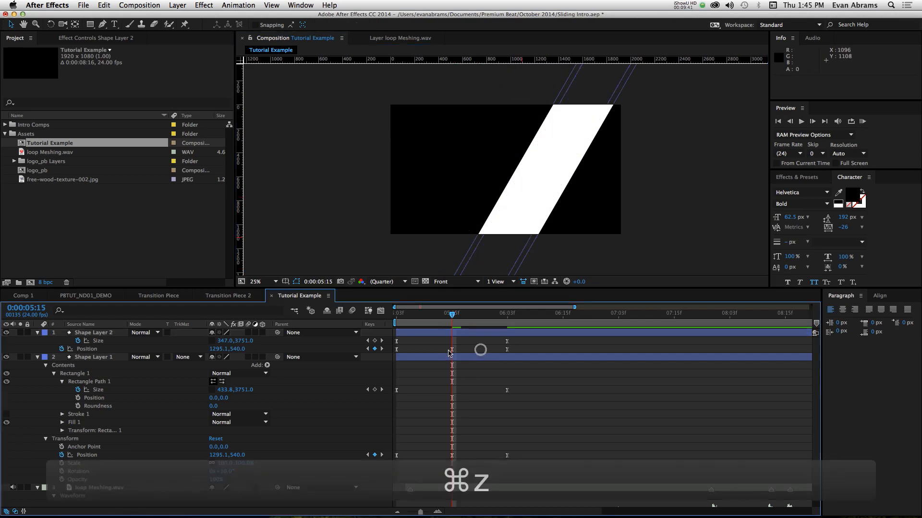
{"action": "left_click", "coordinate": [451, 349]}
{"action": "mouse_move", "coordinate": [515, 215]}
{"action": "left_mouse_down"}
{"action": "mouse_move", "coordinate": [469, 220]}
{"action": "mouse_move", "coordinate": [457, 174]}
{"action": "mouse_move", "coordinate": [547, 182]}
{"action": "mouse_move", "coordinate": [578, 174]}
{"action": "left_mouse_up"}
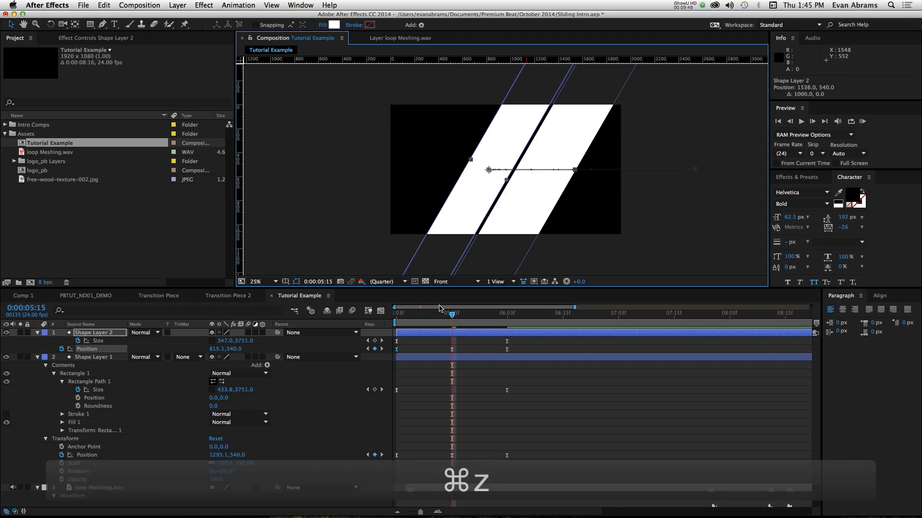
{"action": "left_click_drag", "start_coordinate": [440, 309], "coordinate": [394, 318]}
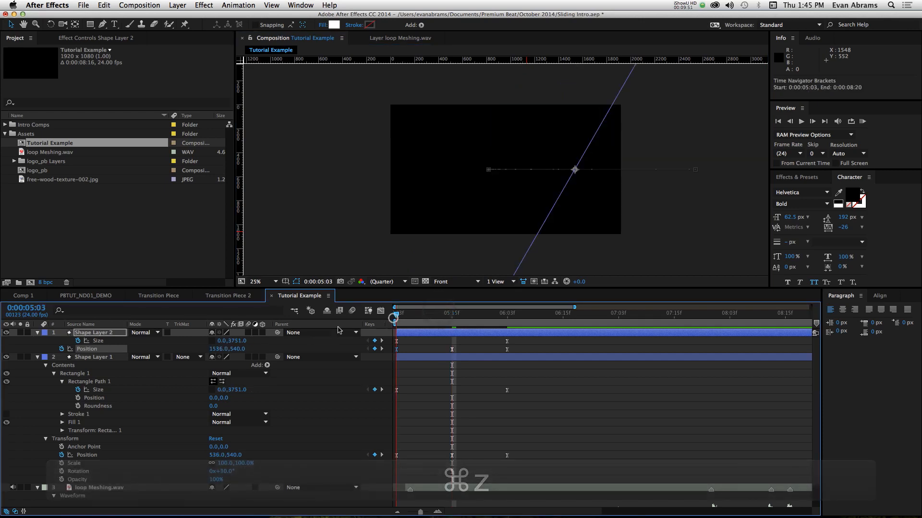
{"action": "left_click", "coordinate": [621, 370]}
{"action": "key", "text": "space"}
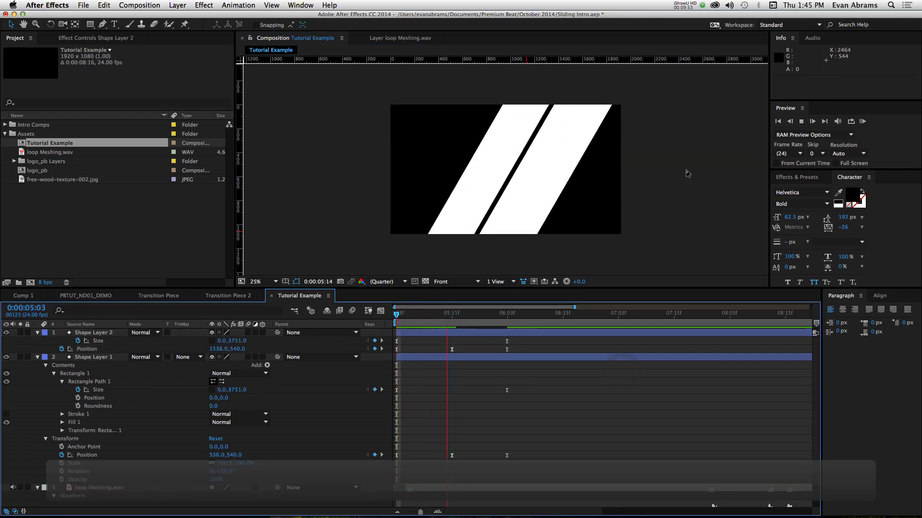
- Move Shape Layer 2's middle Position keyframe farther left to about 591, 540 and preview the motion
{"action": "left_click", "coordinate": [438, 320]}
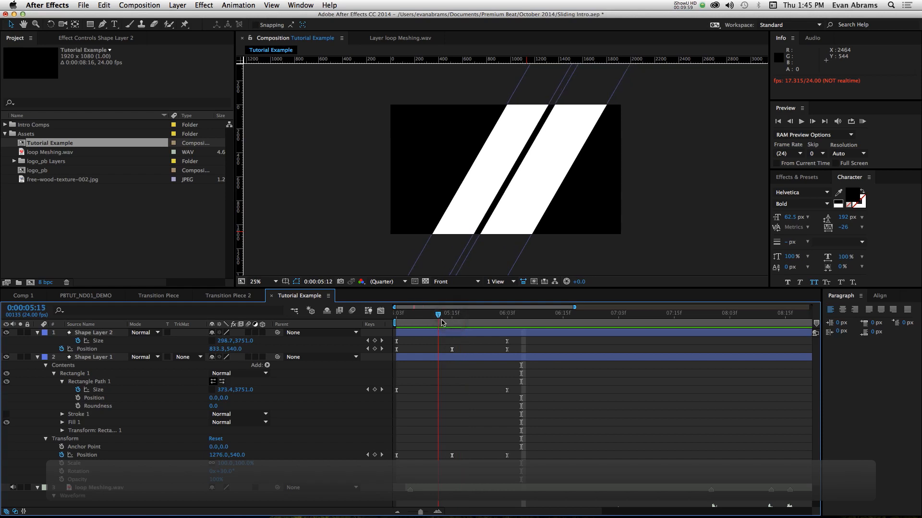
{"action": "left_click", "coordinate": [453, 352]}
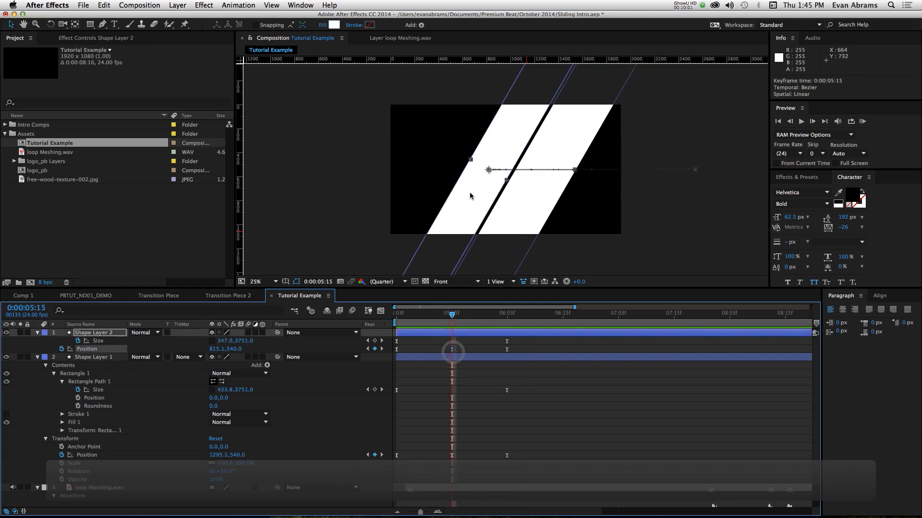
{"action": "left_click_drag", "start_coordinate": [470, 194], "coordinate": [444, 196]}
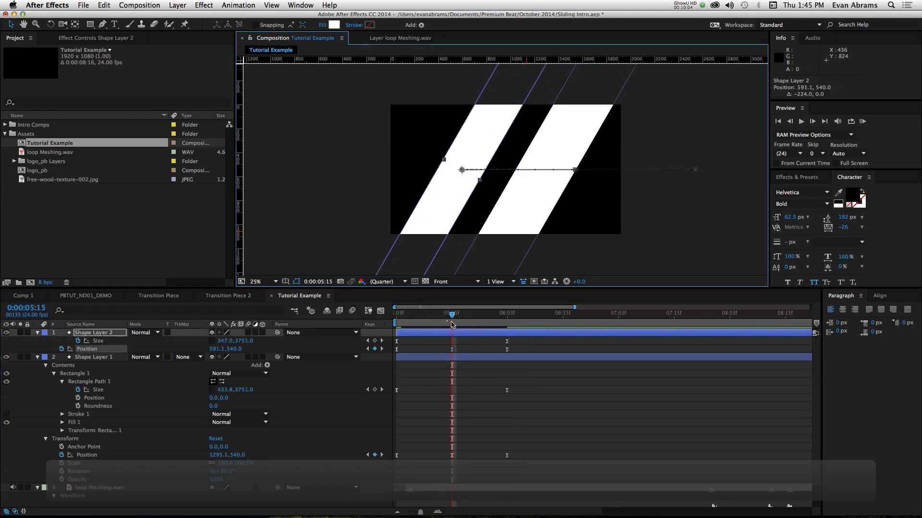
{"action": "key", "text": "space"}
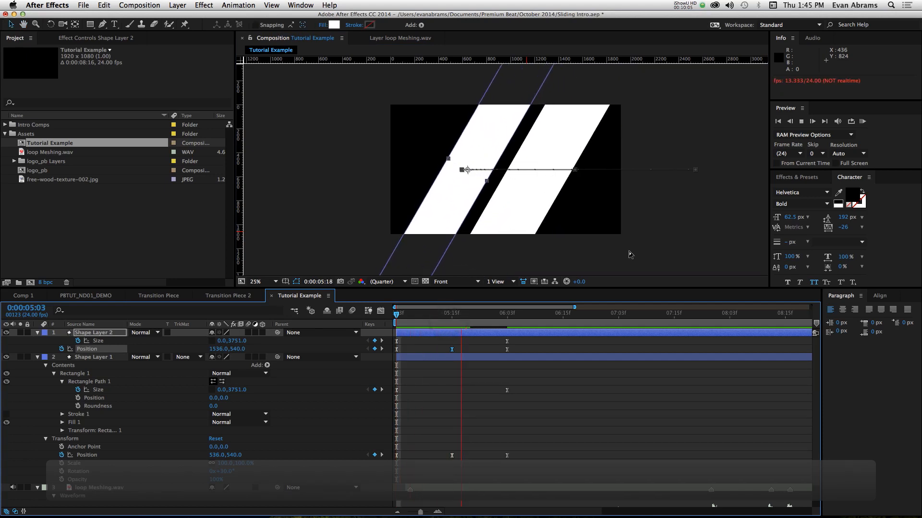
{"action": "key", "text": "space"}
{"action": "key", "text": "space"}
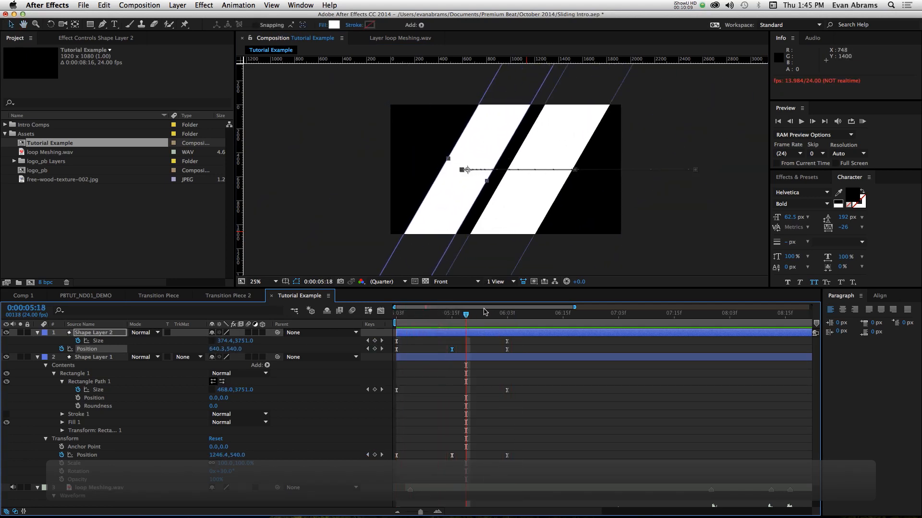
- Duplicate Shape Layer 2 and set the copy's last Size keyframe at 0:00:06:03 to a width of 350
{"action": "left_click", "coordinate": [486, 332]}
{"action": "key", "text": "super+d"}
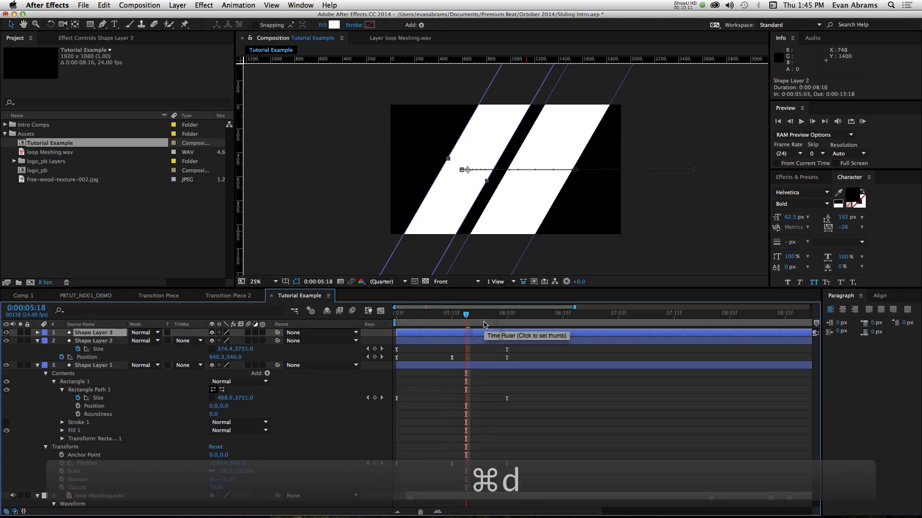
{"action": "left_click", "coordinate": [507, 315]}
{"action": "key", "text": "u"}
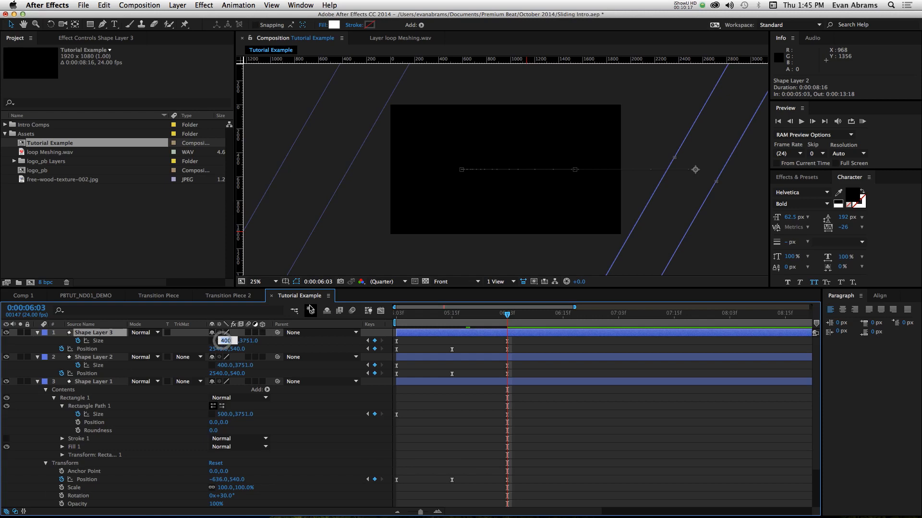
{"action": "type", "text": "350"}
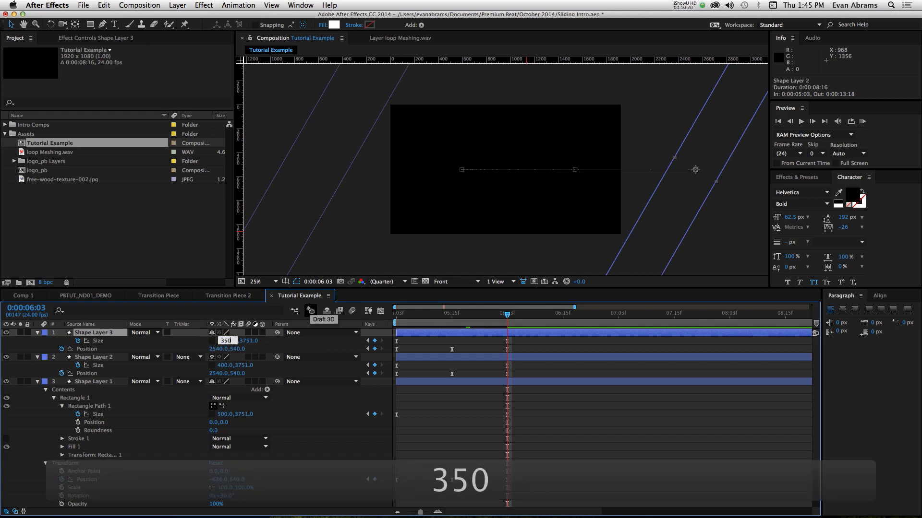
{"action": "key", "text": "Return"}
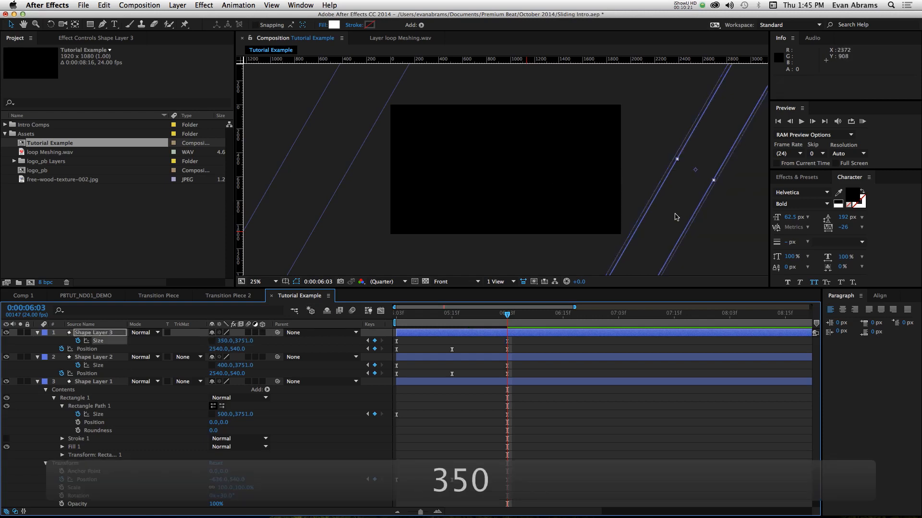
- Move Shape Layer 3's last Position keyframe to -532, 540, its first to 980, 540 and its middle one near the frame's right side, and preview
{"action": "left_click_drag", "start_coordinate": [671, 211], "coordinate": [358, 192]}
{"action": "key", "text": "super+z"}
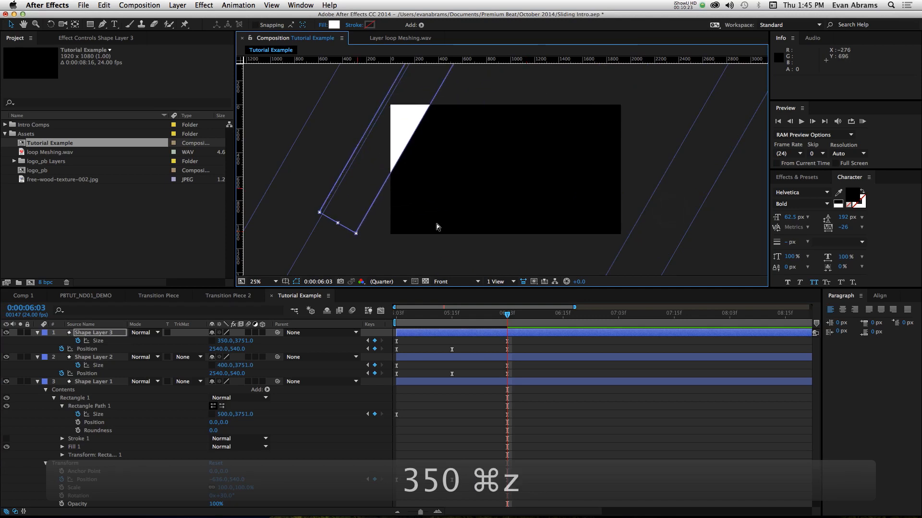
{"action": "left_click", "coordinate": [712, 250]}
{"action": "left_click_drag", "start_coordinate": [684, 194], "coordinate": [314, 196]}
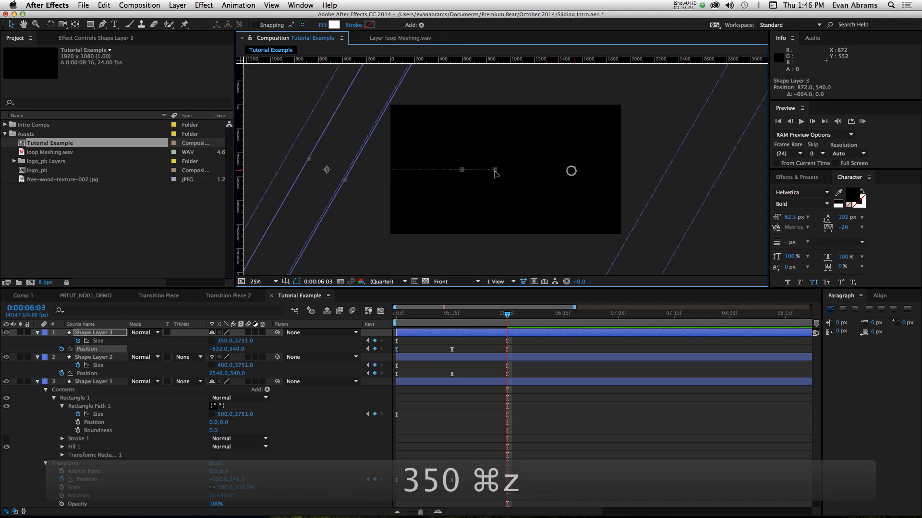
{"action": "left_click_drag", "start_coordinate": [464, 172], "coordinate": [592, 171]}
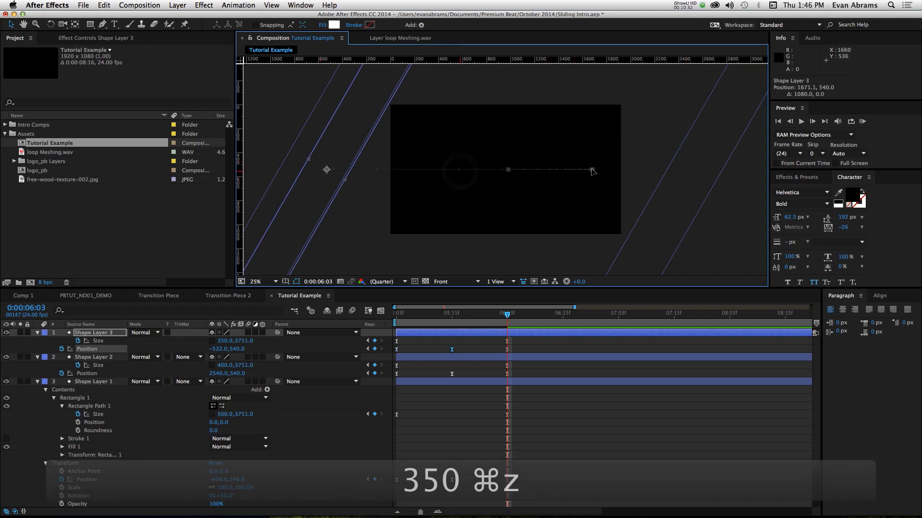
{"action": "left_click", "coordinate": [460, 313]}
{"action": "key", "text": "space"}
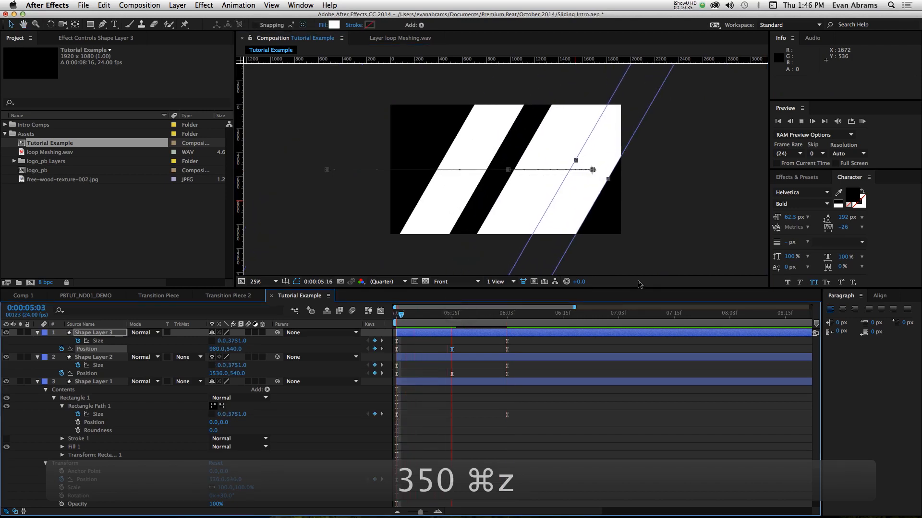
{"action": "key", "text": "space"}
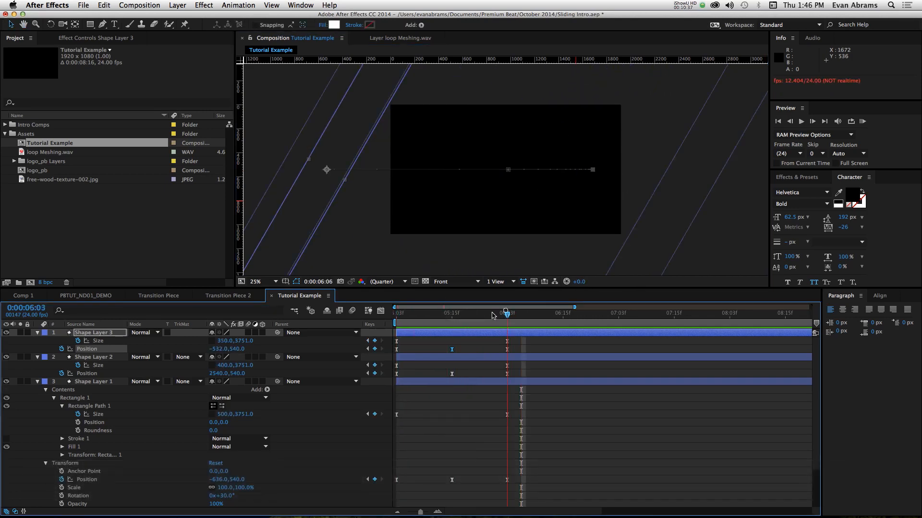
{"action": "mouse_move", "coordinate": [493, 315]}
{"action": "left_mouse_down"}
{"action": "mouse_move", "coordinate": [452, 319]}
{"action": "mouse_move", "coordinate": [503, 313]}
{"action": "left_mouse_up"}
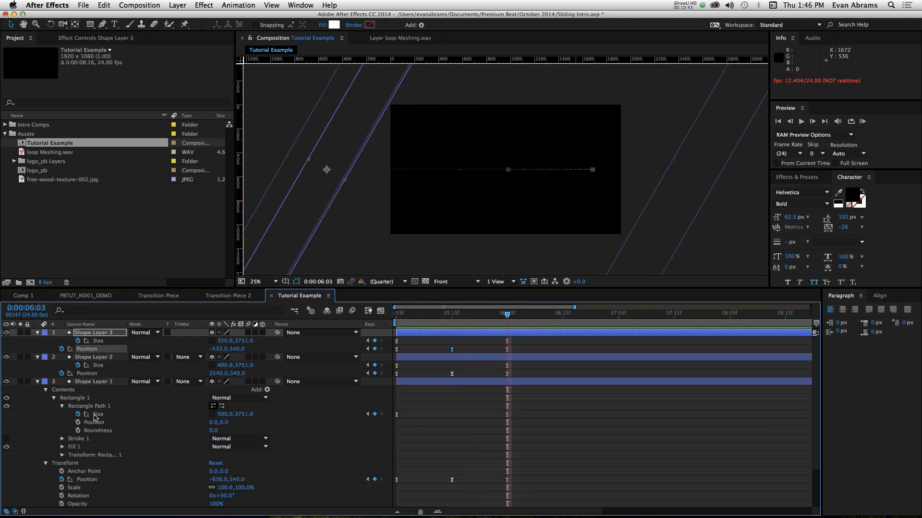
- Collapse the three shape layers and set the label color of all three to Fuchsia
{"action": "left_click", "coordinate": [39, 333]}
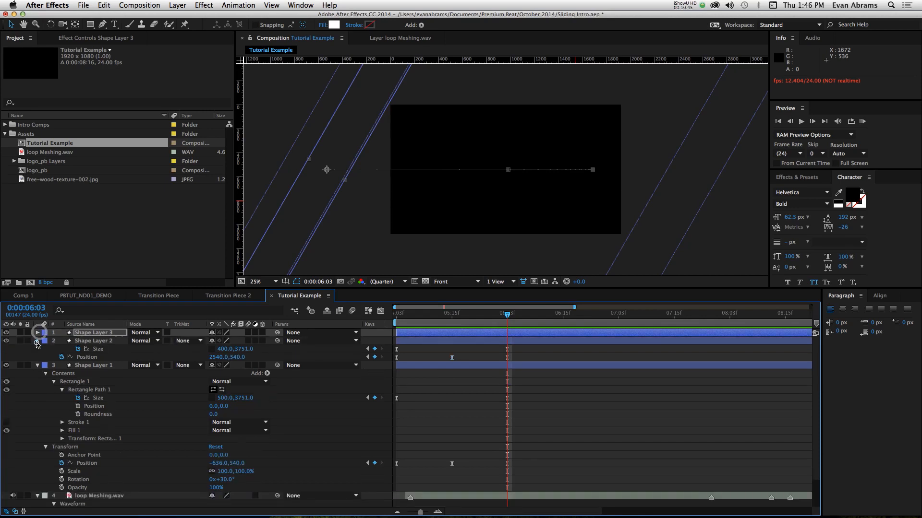
{"action": "left_click", "coordinate": [38, 341]}
{"action": "left_click", "coordinate": [37, 349]}
{"action": "left_click", "coordinate": [77, 349]}
{"action": "left_click", "coordinate": [81, 334], "text": "shift"}
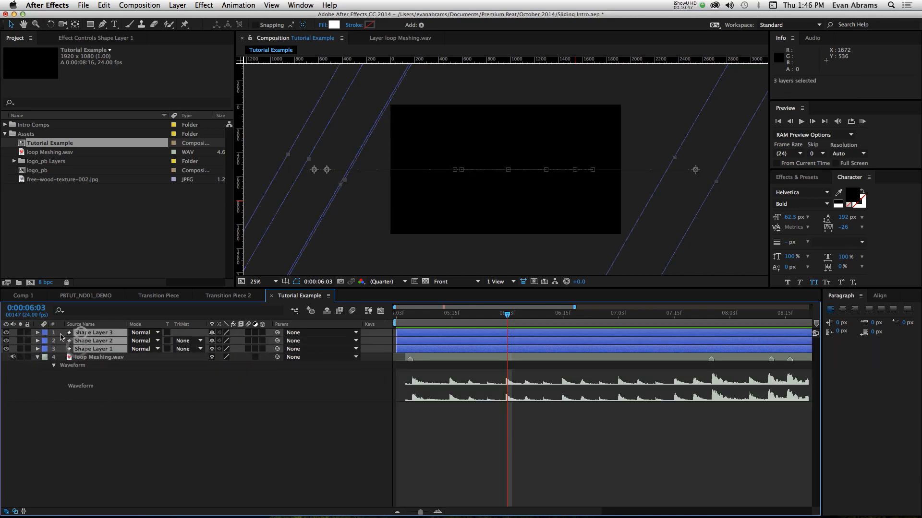
{"action": "left_click", "coordinate": [44, 334]}
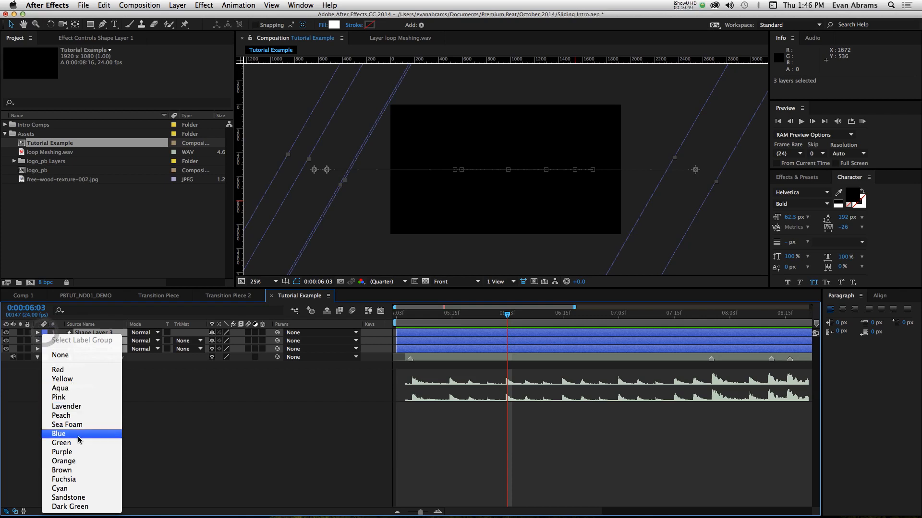
{"action": "left_click", "coordinate": [76, 479]}
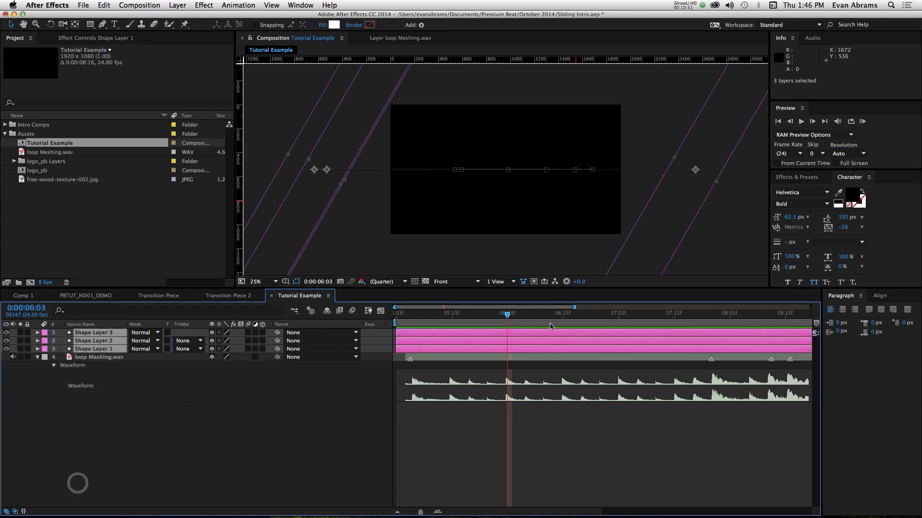
- Change the fill of all three shape layers from white to a hot pink with RGB 239, 14, 123
{"action": "left_click_drag", "start_coordinate": [499, 323], "coordinate": [480, 322]}
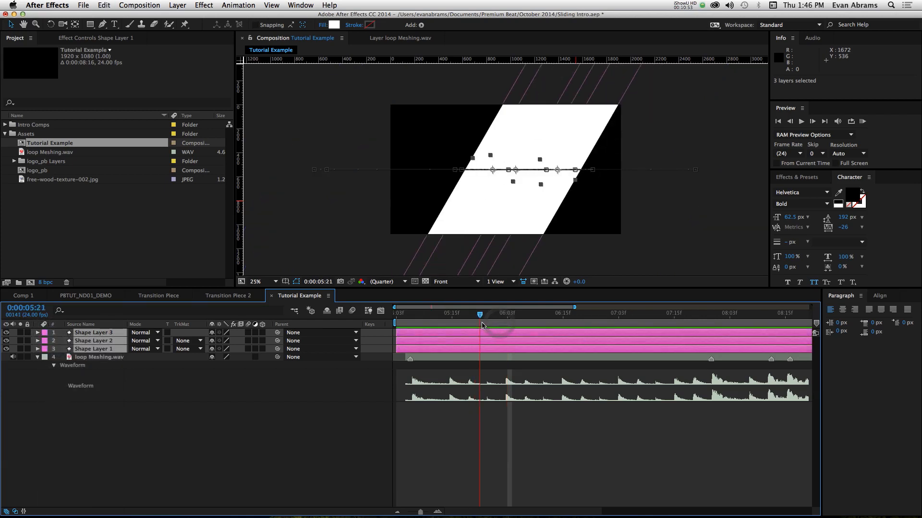
{"action": "left_click", "coordinate": [337, 25]}
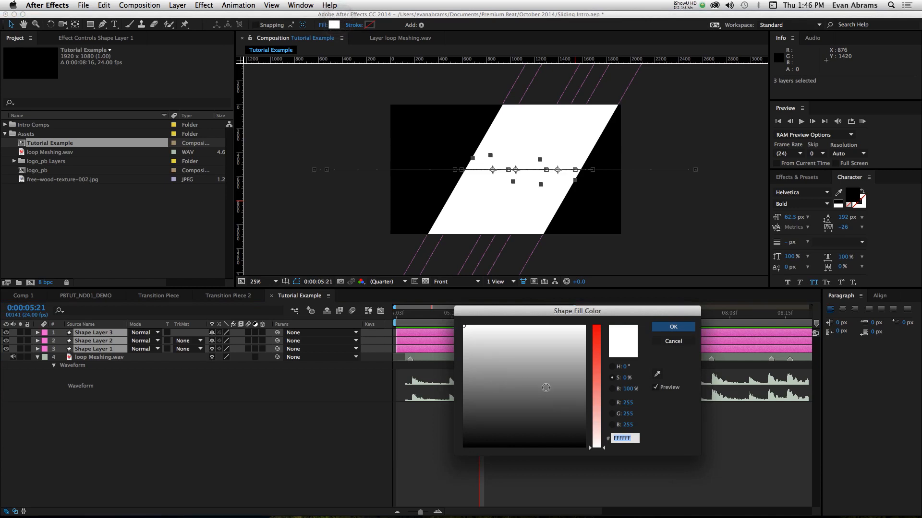
{"action": "mouse_move", "coordinate": [596, 366]}
{"action": "left_mouse_down"}
{"action": "mouse_move", "coordinate": [577, 339]}
{"action": "mouse_move", "coordinate": [597, 333]}
{"action": "mouse_move", "coordinate": [576, 333]}
{"action": "left_mouse_up"}
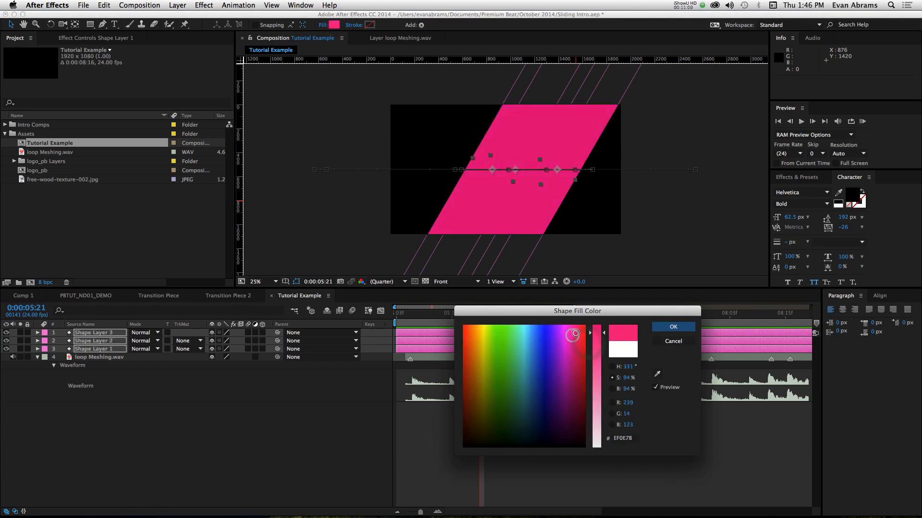
{"action": "left_click", "coordinate": [682, 331]}
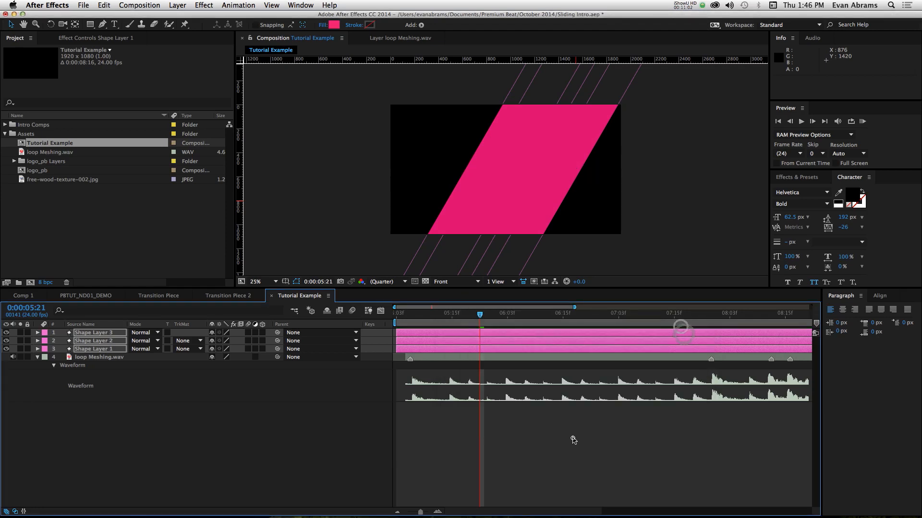
- Preview the pink slanted bars' transition from its start
{"action": "left_click", "coordinate": [572, 438]}
{"action": "left_click", "coordinate": [408, 313]}
{"action": "key", "text": "KP_0"}
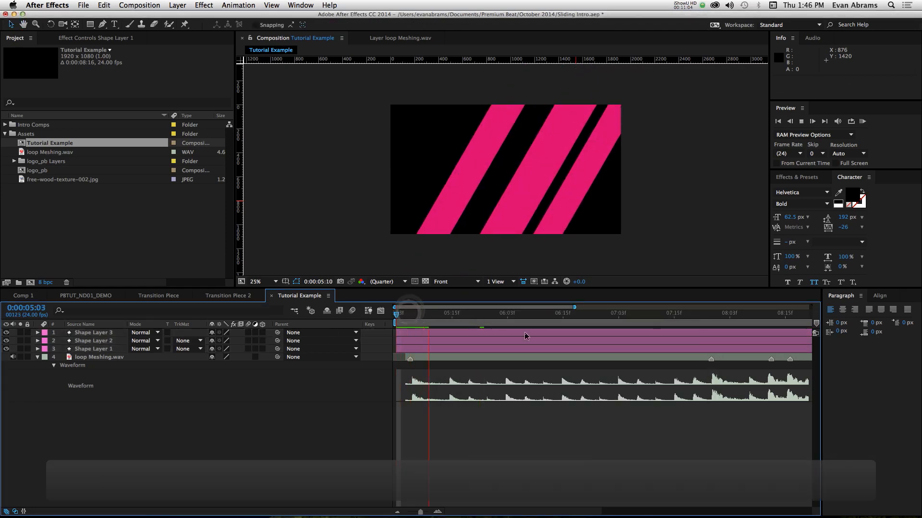
{"action": "key", "text": "space"}
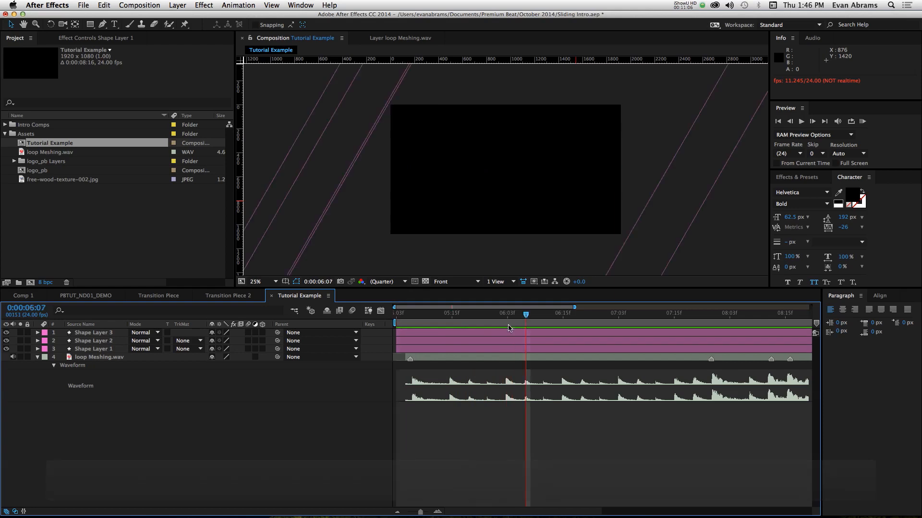
{"action": "left_click_drag", "start_coordinate": [437, 314], "coordinate": [401, 316]}
{"action": "key", "text": "space"}
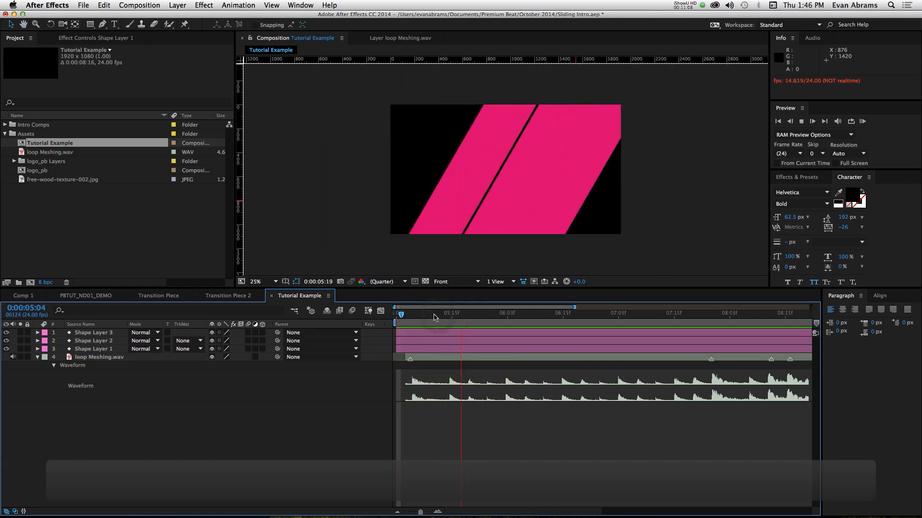
{"action": "key", "text": "space"}
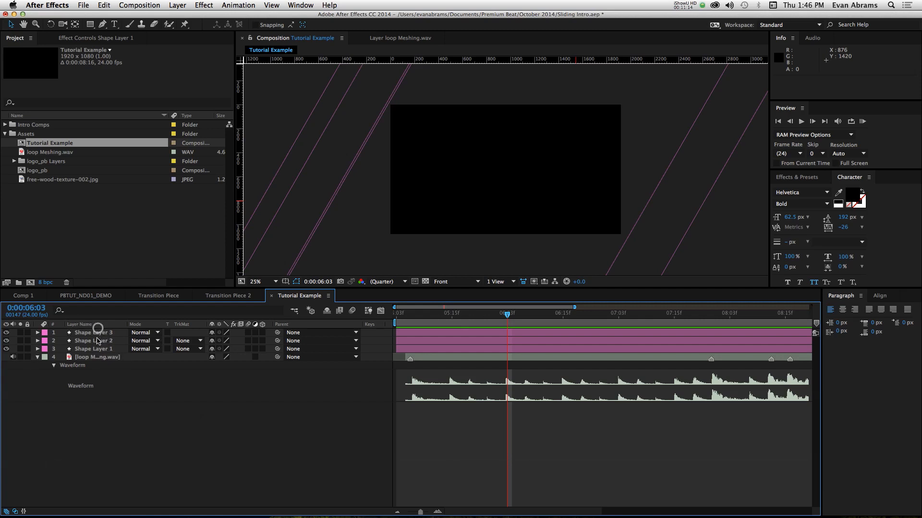
- Duplicate Shape Layer 3 and set the copy's last Size keyframe at 0:00:06:03 to a width of 200
{"action": "left_click", "coordinate": [98, 341]}
{"action": "key", "text": "super+d"}
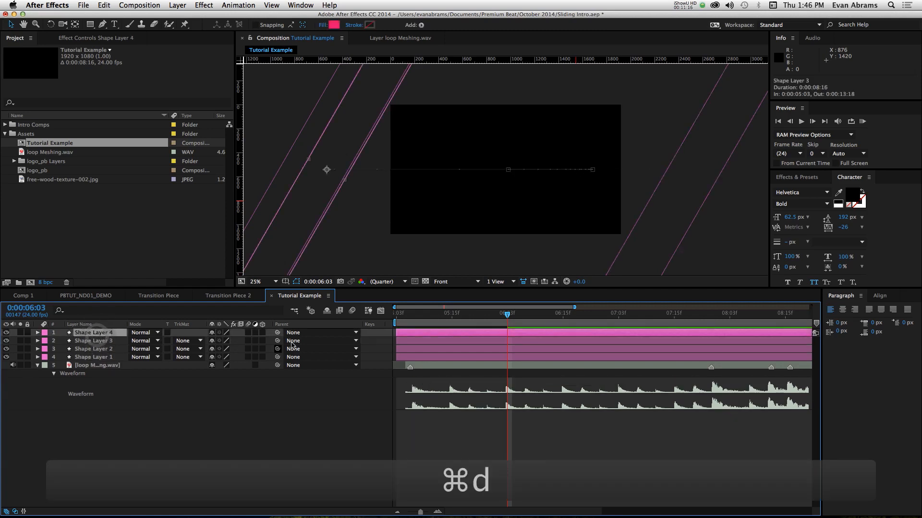
{"action": "key", "text": "u"}
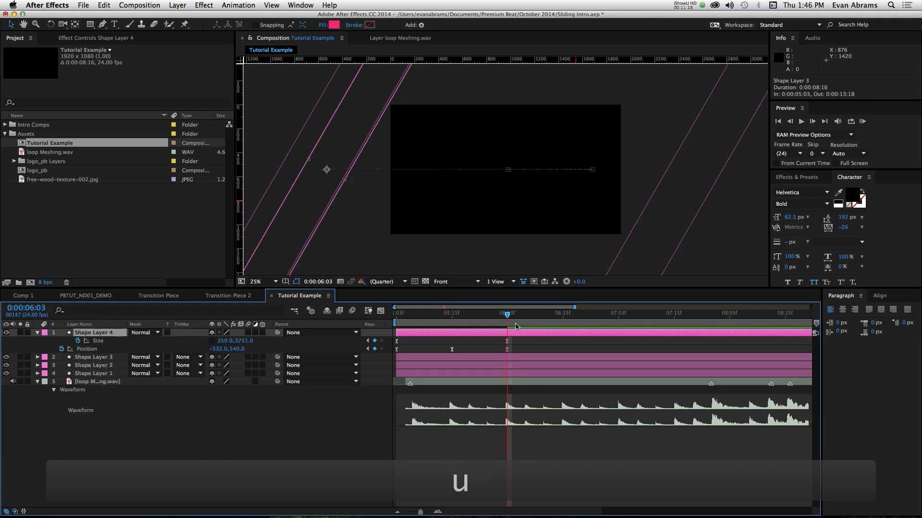
{"action": "left_click", "coordinate": [225, 341]}
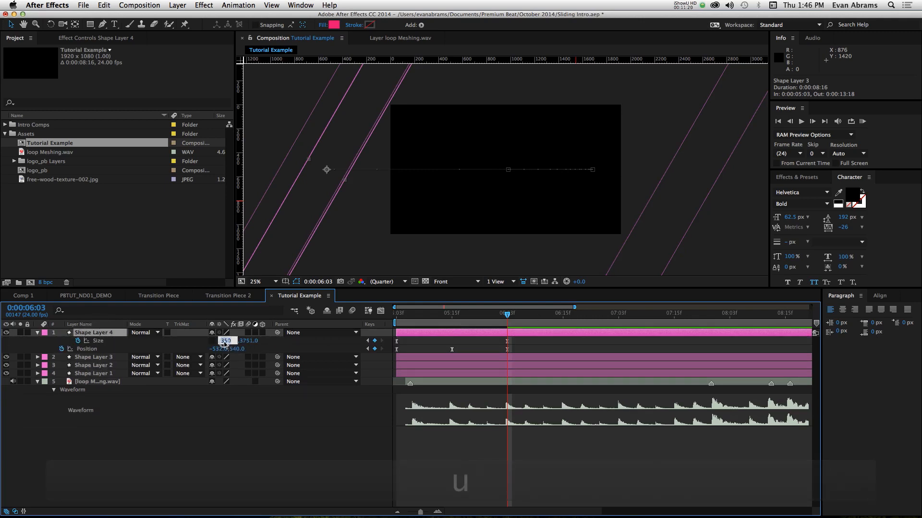
{"action": "type", "text": "200"}
{"action": "key", "text": "Return"}
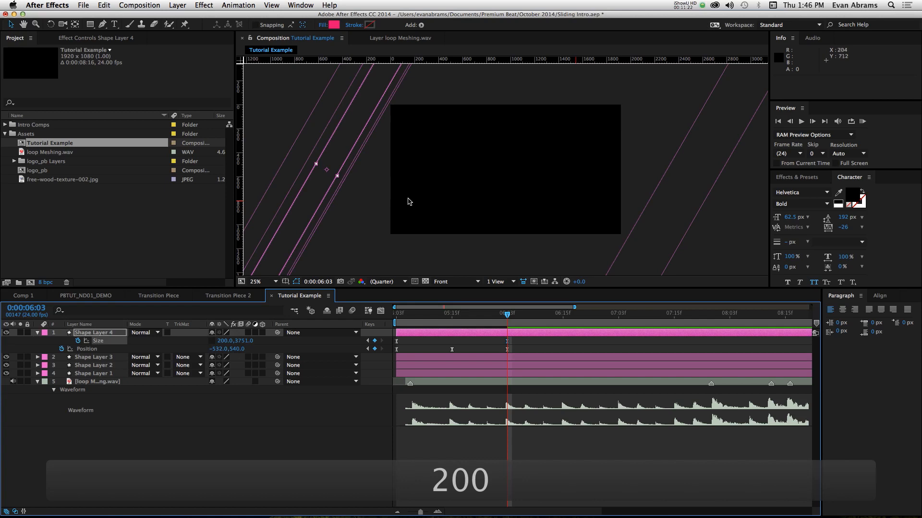
{"action": "left_click_drag", "start_coordinate": [323, 186], "coordinate": [323, 188]}
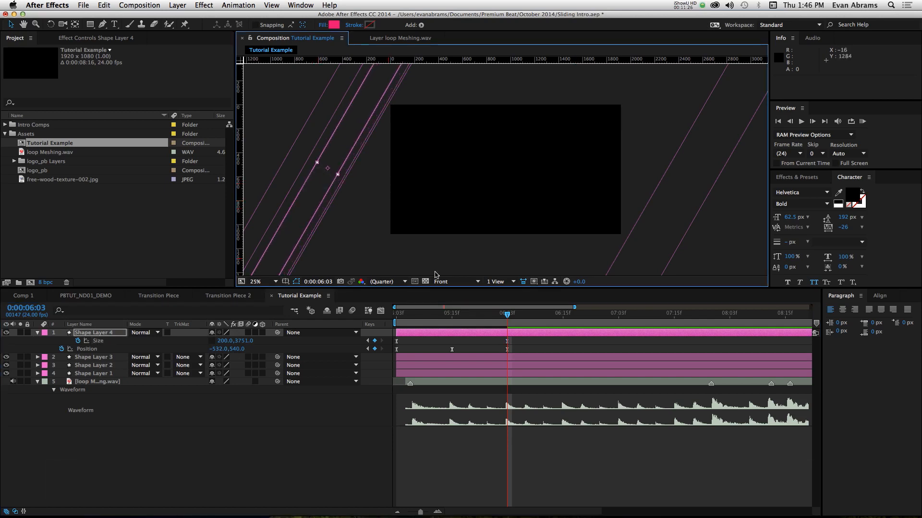
- Change Shape Layer 4's fill to light blue with RGB 77, 226, 247 and its label color to Blue
{"action": "left_click_drag", "start_coordinate": [461, 321], "coordinate": [452, 320]}
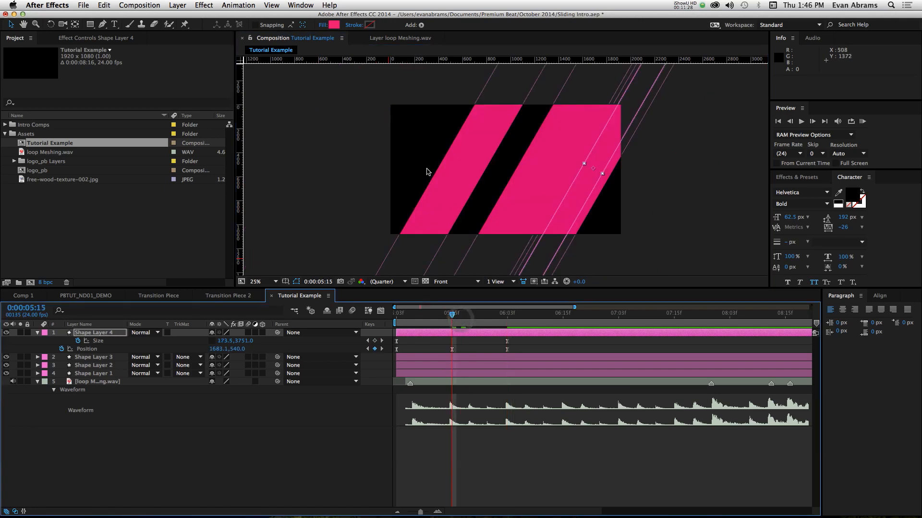
{"action": "left_click", "coordinate": [333, 25]}
{"action": "left_click", "coordinate": [527, 338]}
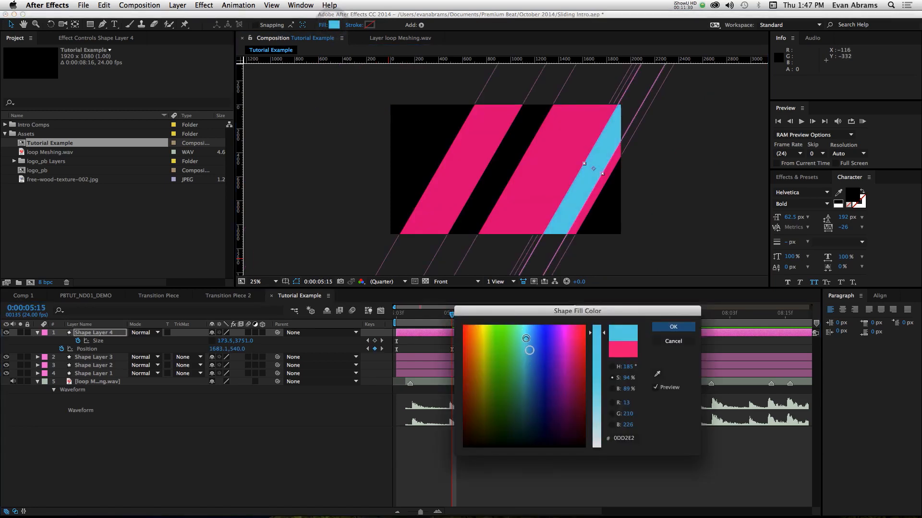
{"action": "mouse_move", "coordinate": [527, 337]}
{"action": "left_mouse_down"}
{"action": "mouse_move", "coordinate": [524, 346]}
{"action": "mouse_move", "coordinate": [527, 337]}
{"action": "left_mouse_up"}
{"action": "mouse_move", "coordinate": [602, 346]}
{"action": "left_mouse_down"}
{"action": "mouse_move", "coordinate": [596, 373]}
{"action": "mouse_move", "coordinate": [604, 330]}
{"action": "left_mouse_up"}
{"action": "left_click", "coordinate": [612, 389]}
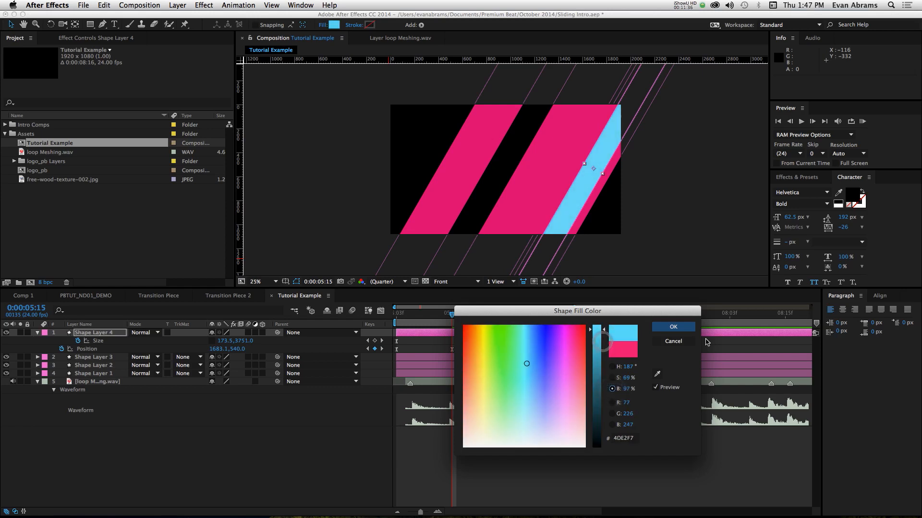
{"action": "left_click", "coordinate": [687, 329]}
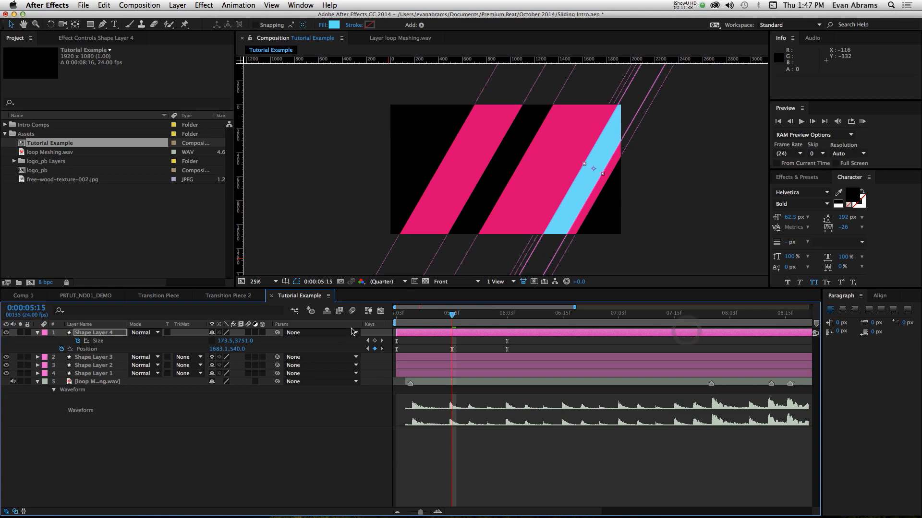
{"action": "left_click", "coordinate": [45, 334]}
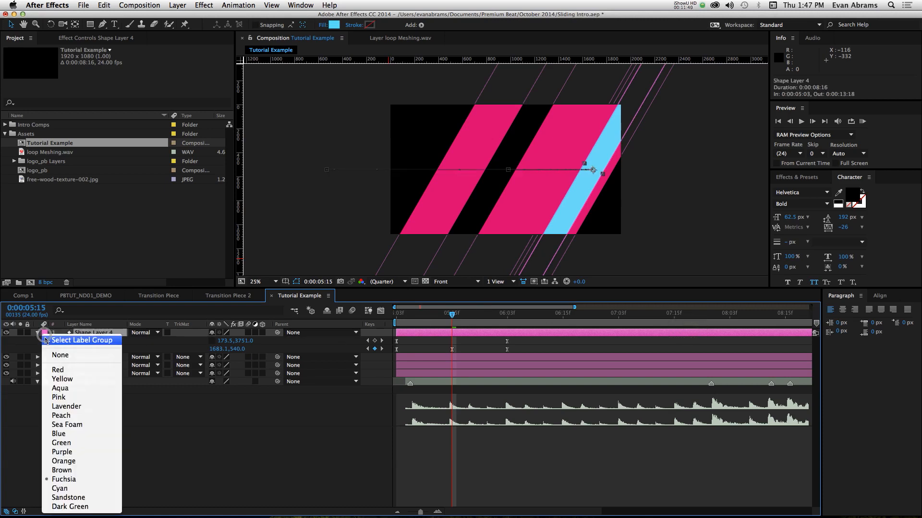
{"action": "left_click", "coordinate": [58, 433]}
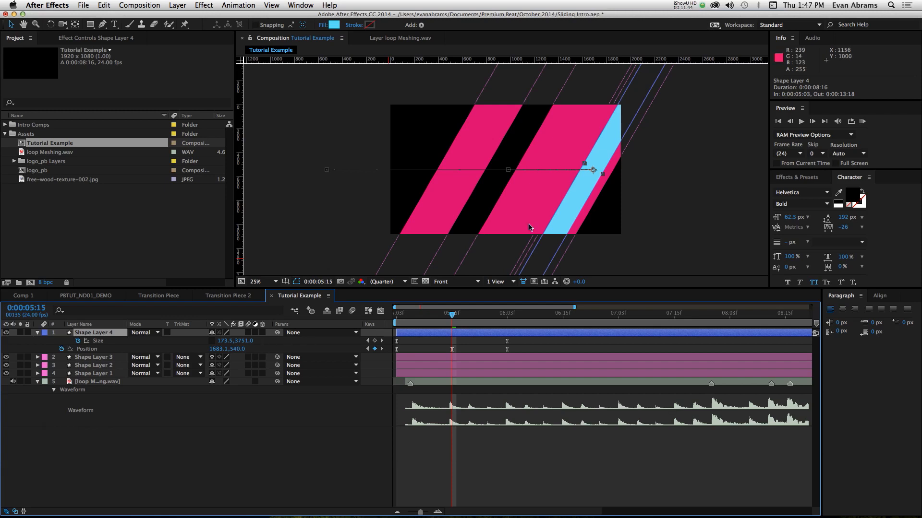
- Move Shape Layer 4's middle Position keyframe to about 833, 540 and its first one to 1432, 540
{"action": "left_click_drag", "start_coordinate": [210, 349], "coordinate": [172, 355]}
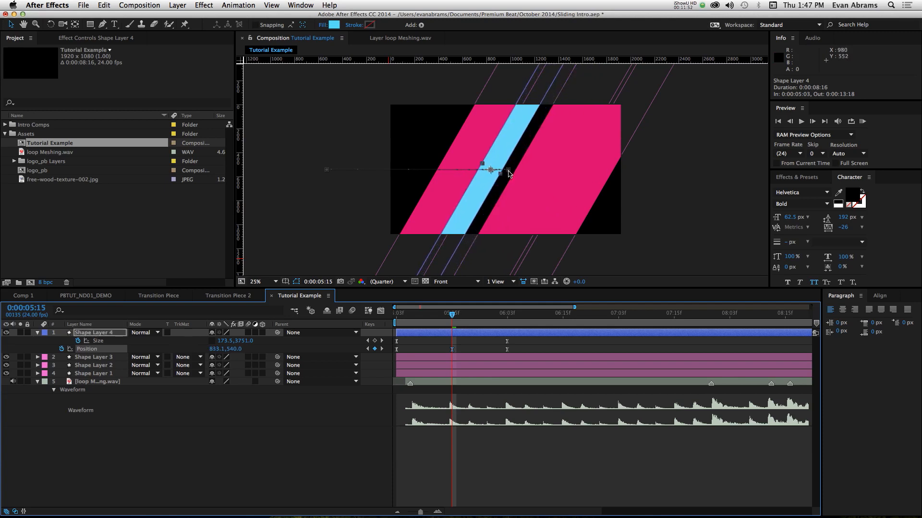
{"action": "left_click_drag", "start_coordinate": [508, 171], "coordinate": [558, 174]}
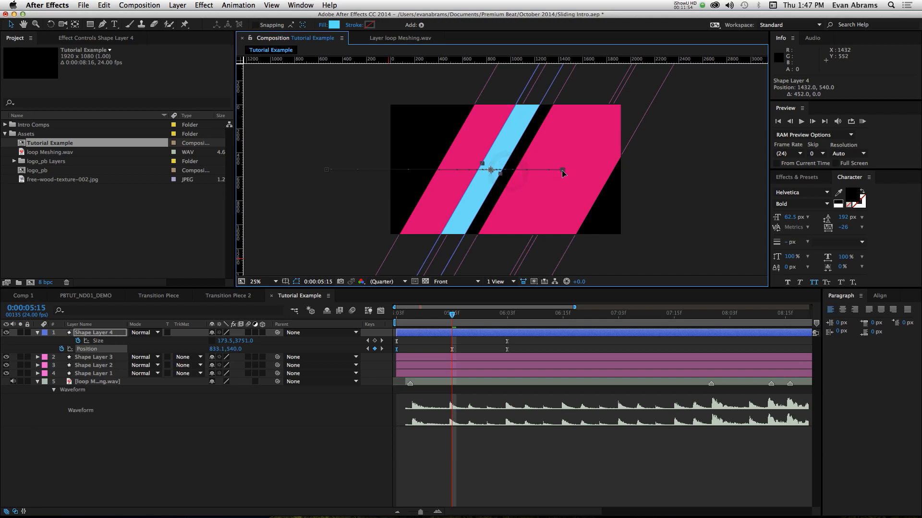
{"action": "left_click_drag", "start_coordinate": [441, 311], "coordinate": [397, 312]}
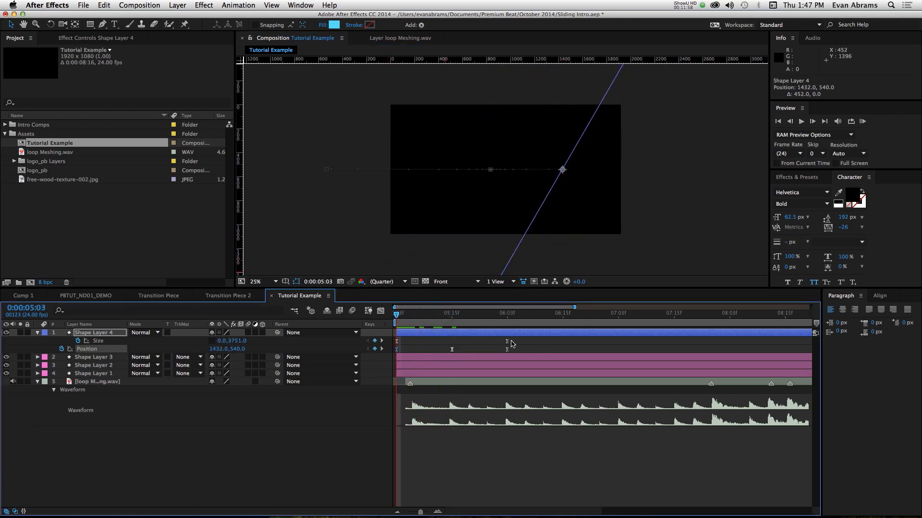
- Compress all of Shape Layer 4's keyframes proportionally to start at about 0:00:05:11 and still end at 0:00:06:03, and preview
{"action": "left_click_drag", "start_coordinate": [518, 340], "coordinate": [389, 359]}
{"action": "left_click_drag", "start_coordinate": [410, 319], "coordinate": [440, 321]}
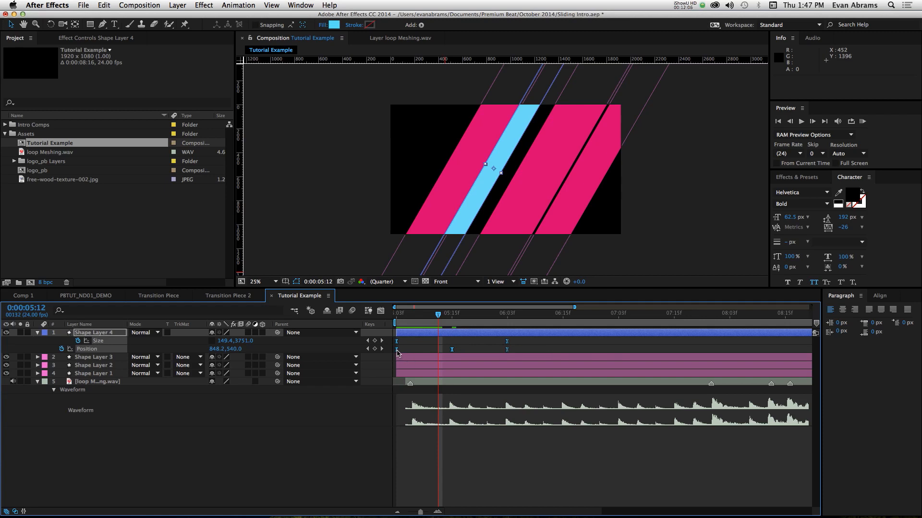
{"action": "left_click_drag", "start_coordinate": [397, 351], "coordinate": [433, 351]}
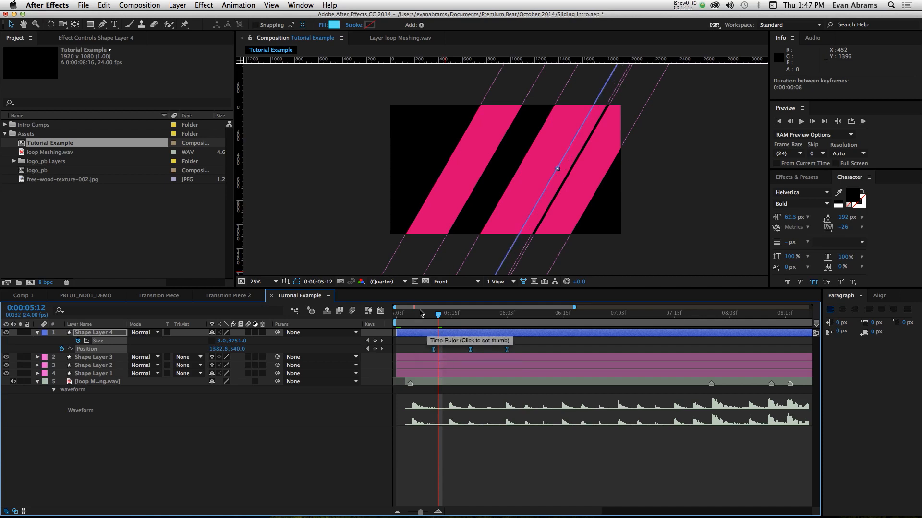
{"action": "left_click", "coordinate": [417, 313]}
{"action": "left_click_drag", "start_coordinate": [432, 319], "coordinate": [424, 345]}
{"action": "key", "text": "space"}
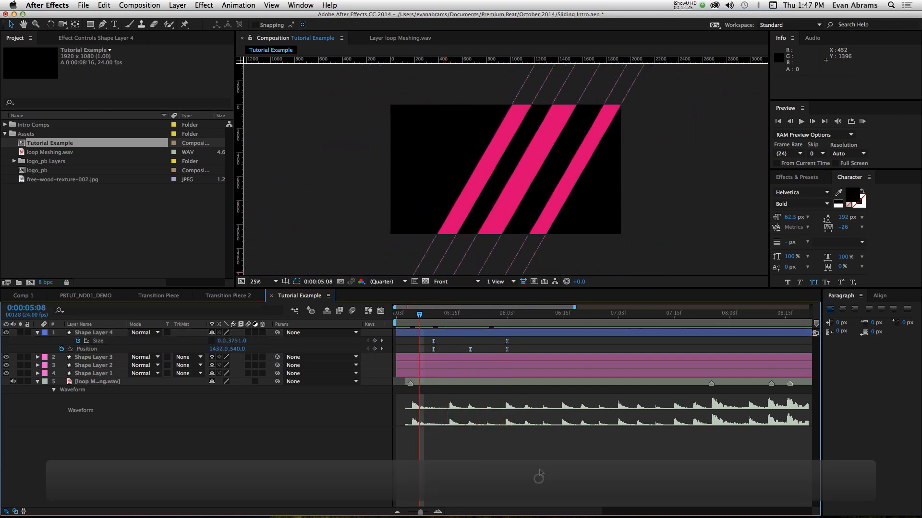
{"action": "key", "text": "space"}
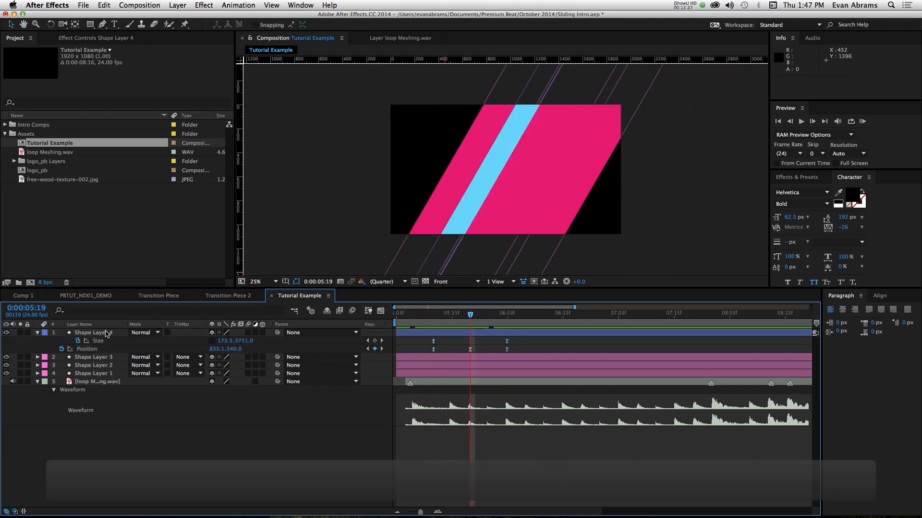
- Move Shape Layer 4 below Shape Layer 2 in the layer stack and preview the transition
{"action": "left_click_drag", "start_coordinate": [106, 334], "coordinate": [99, 370]}
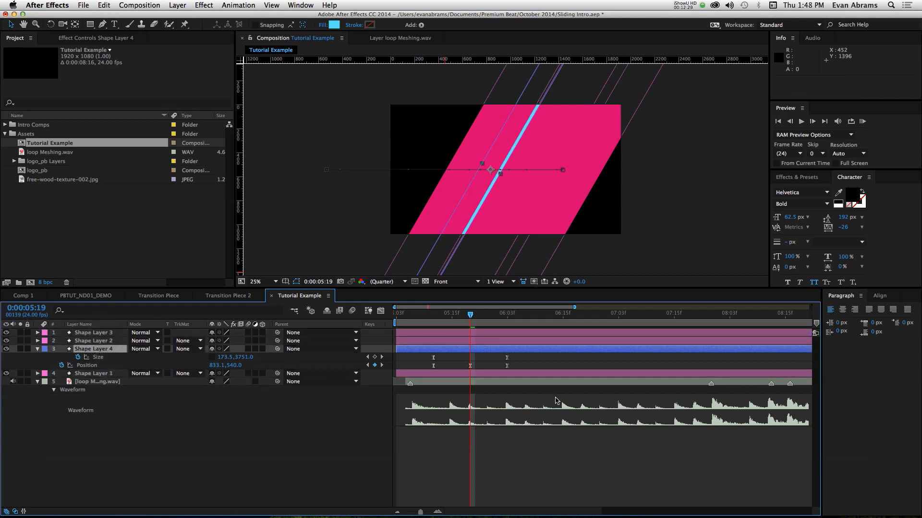
{"action": "key", "text": "space"}
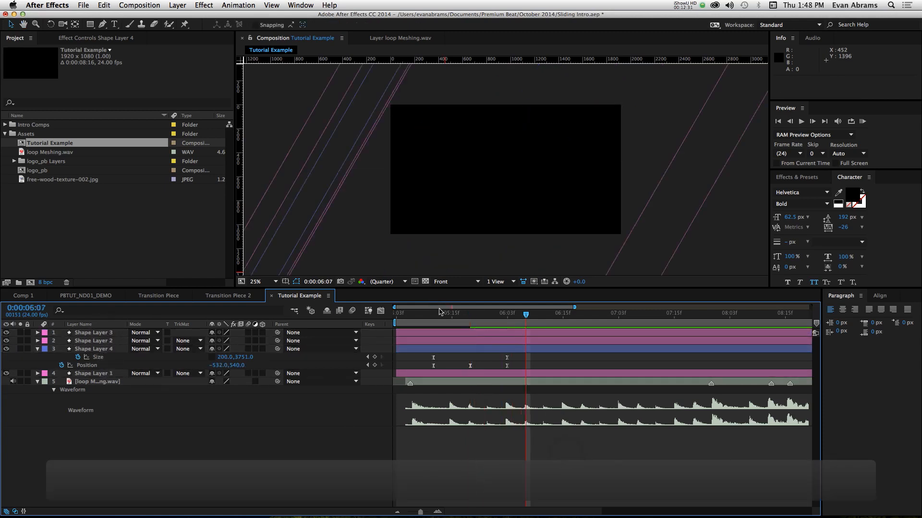
{"action": "key", "text": "space"}
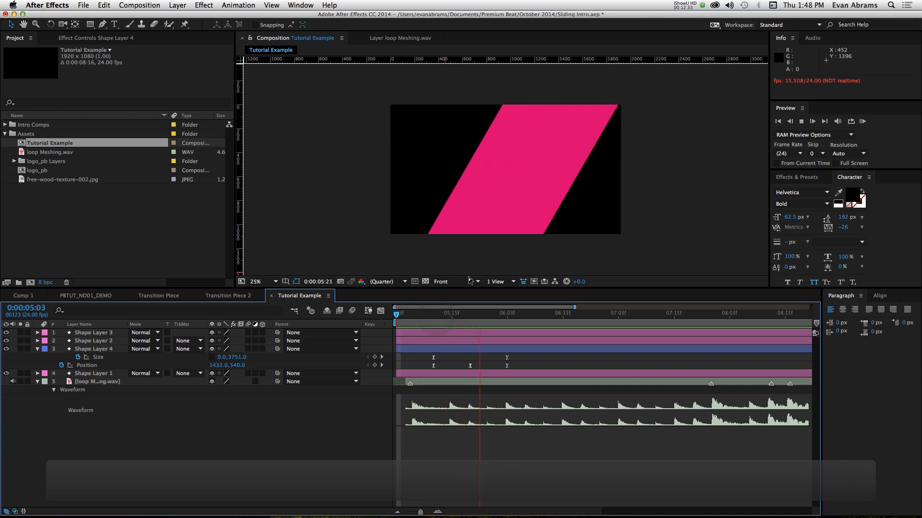
{"action": "key", "text": "space"}
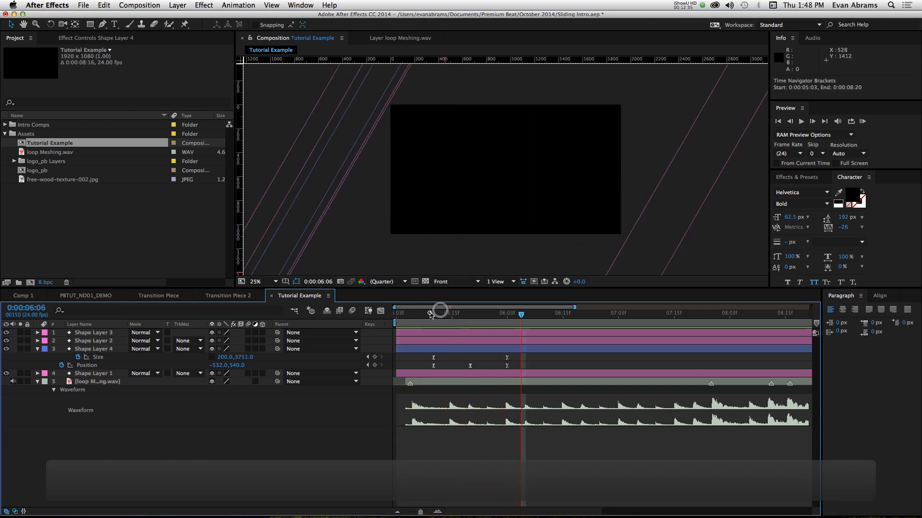
{"action": "mouse_move", "coordinate": [431, 315]}
{"action": "left_mouse_down"}
{"action": "mouse_move", "coordinate": [466, 315]}
{"action": "mouse_move", "coordinate": [438, 315]}
{"action": "left_mouse_up"}
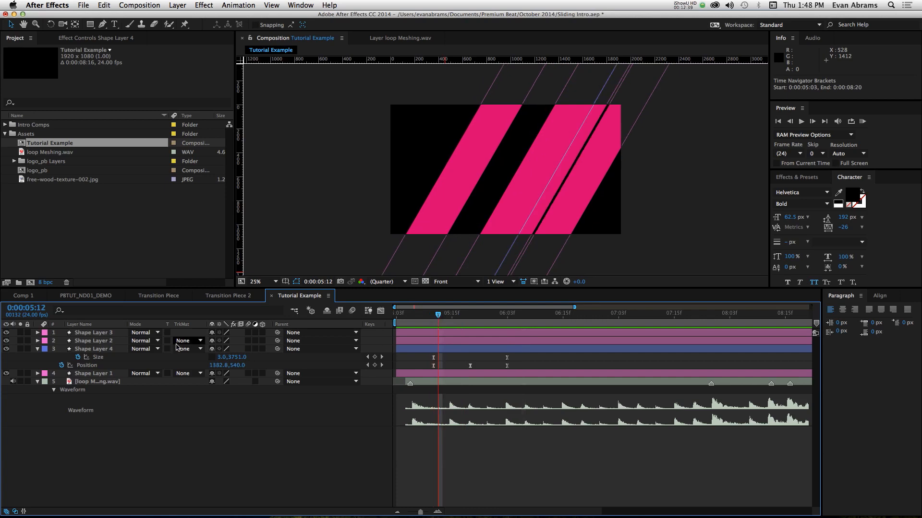
- Move Shape Layer 4 beneath Shape Layer 1, behind all the pink bars, and preview the transition
{"action": "left_click_drag", "start_coordinate": [112, 352], "coordinate": [113, 377]}
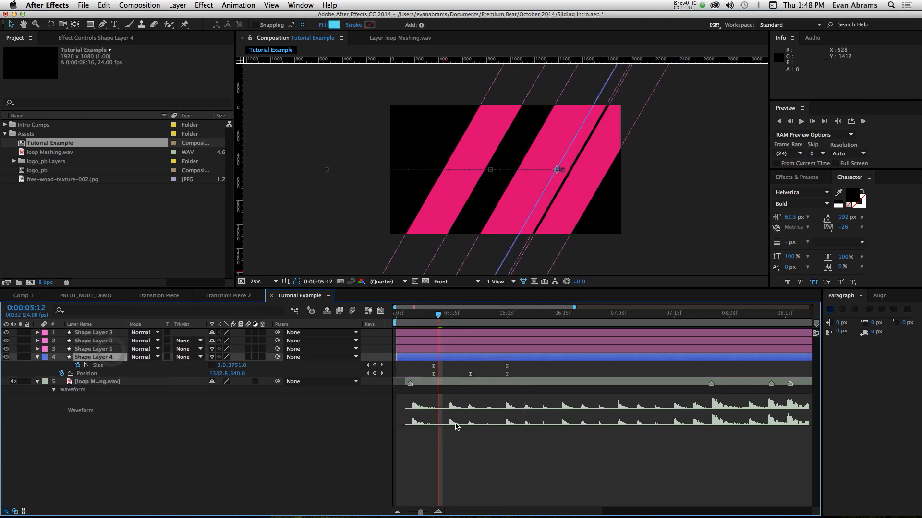
{"action": "left_click", "coordinate": [560, 440]}
{"action": "key", "text": "space"}
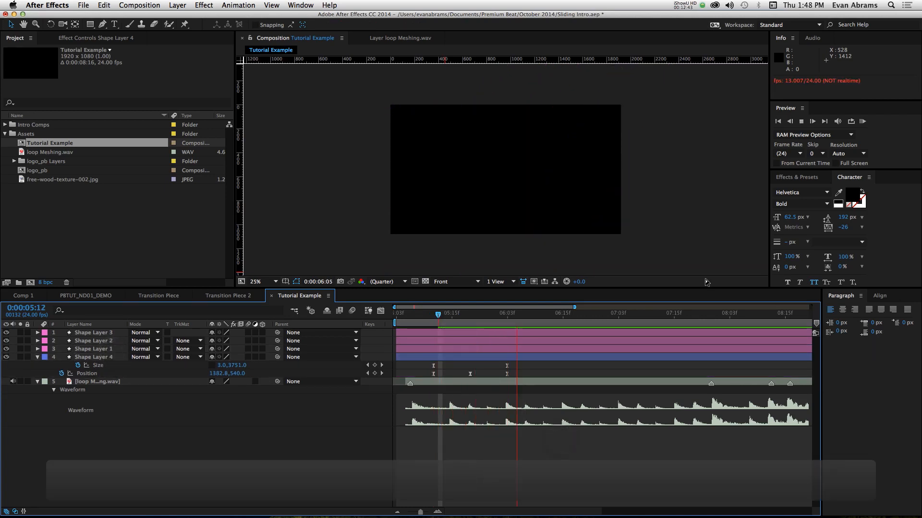
- Move Shape Layer 2 to the bottom of the shape stack, just below Shape Layer 4, and scrub through the transition
{"action": "left_click_drag", "start_coordinate": [438, 323], "coordinate": [457, 321]}
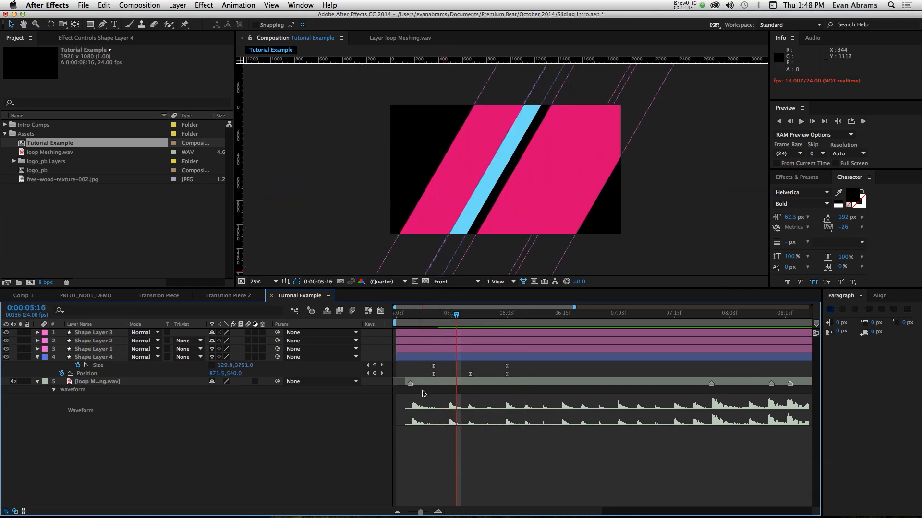
{"action": "left_click", "coordinate": [102, 333]}
{"action": "left_click", "coordinate": [103, 341]}
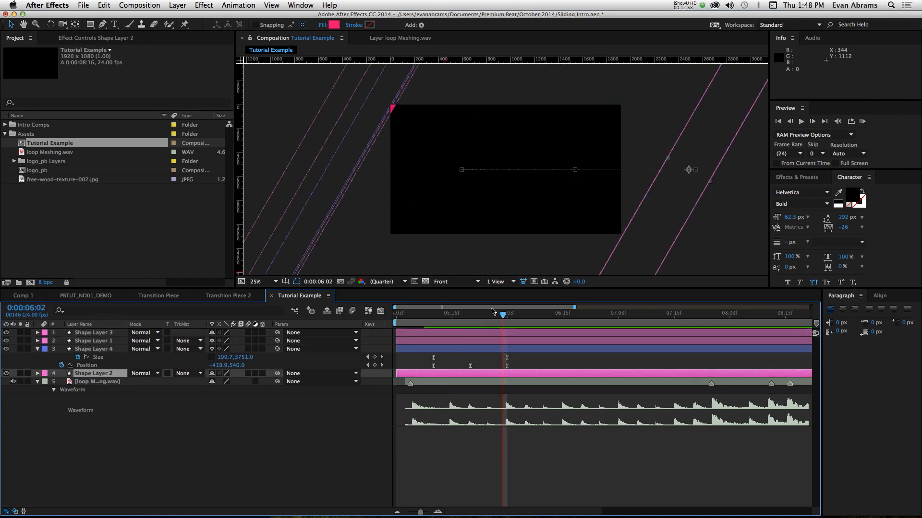
{"action": "left_click_drag", "start_coordinate": [491, 310], "coordinate": [479, 315]}
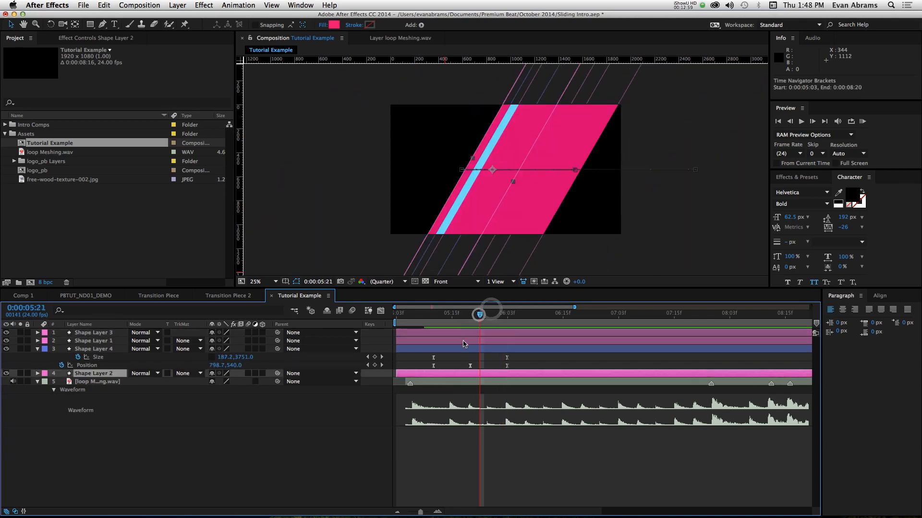
- Duplicate Shape Layer 4 and place the copy between Shape Layer 3 and Shape Layer 1
{"action": "left_click", "coordinate": [449, 351]}
{"action": "key", "text": "super+d"}
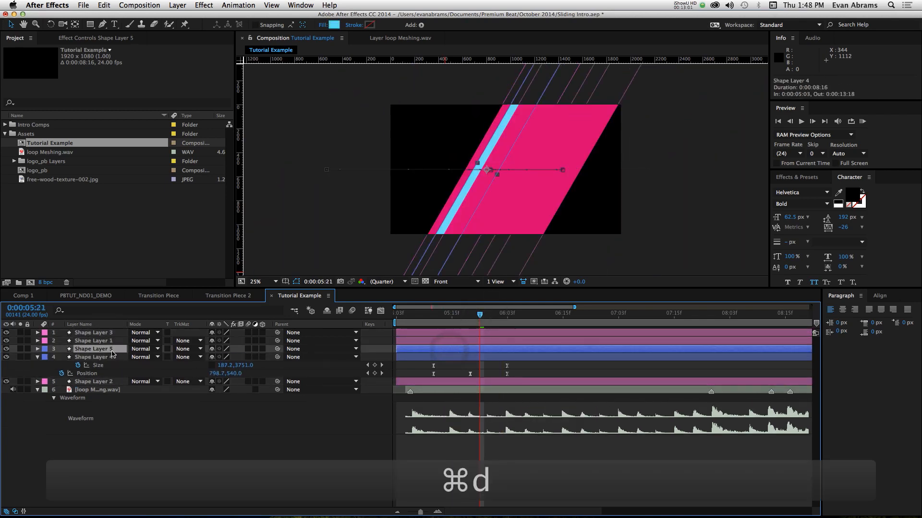
{"action": "left_click_drag", "start_coordinate": [111, 351], "coordinate": [114, 337]}
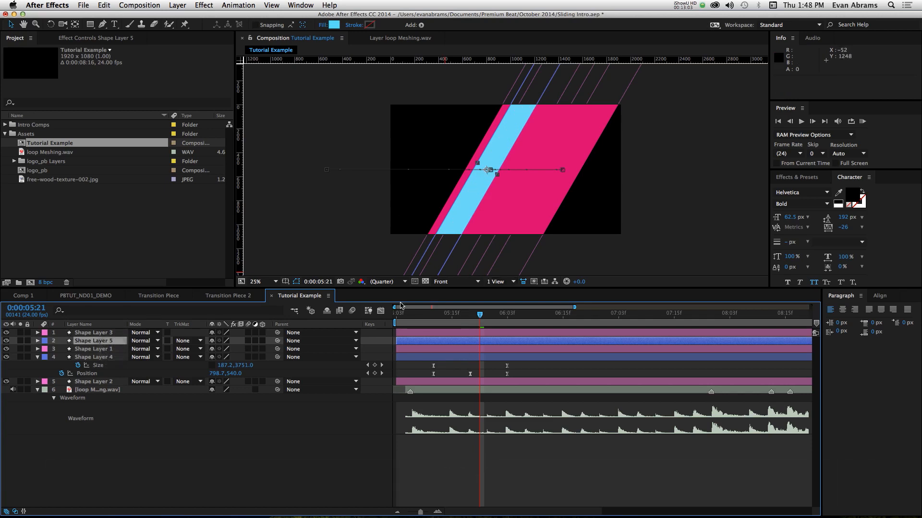
- Move Shape Layer 5's last Position keyframe, at 0:00:06:03, to 2368, 540 so the bar exits the opposite side, and preview
{"action": "left_click", "coordinate": [507, 328]}
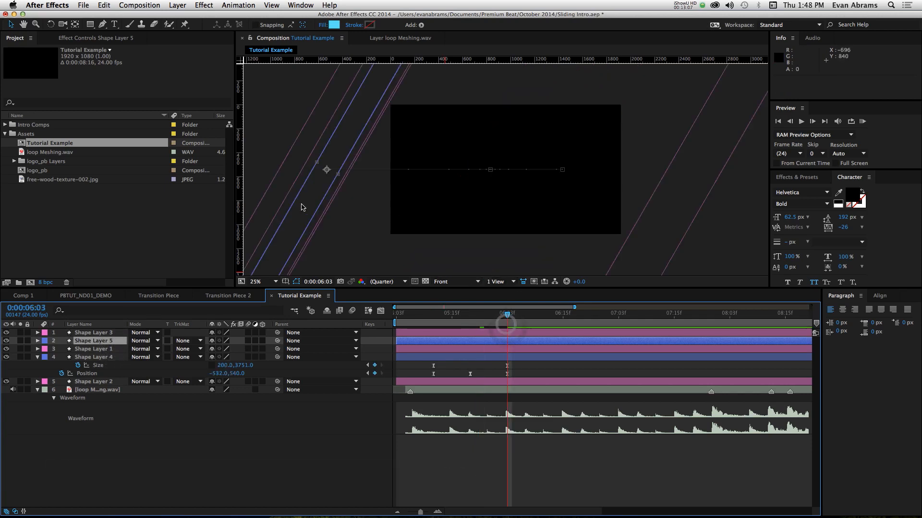
{"action": "left_click_drag", "start_coordinate": [302, 205], "coordinate": [666, 214]}
{"action": "left_click", "coordinate": [471, 316]}
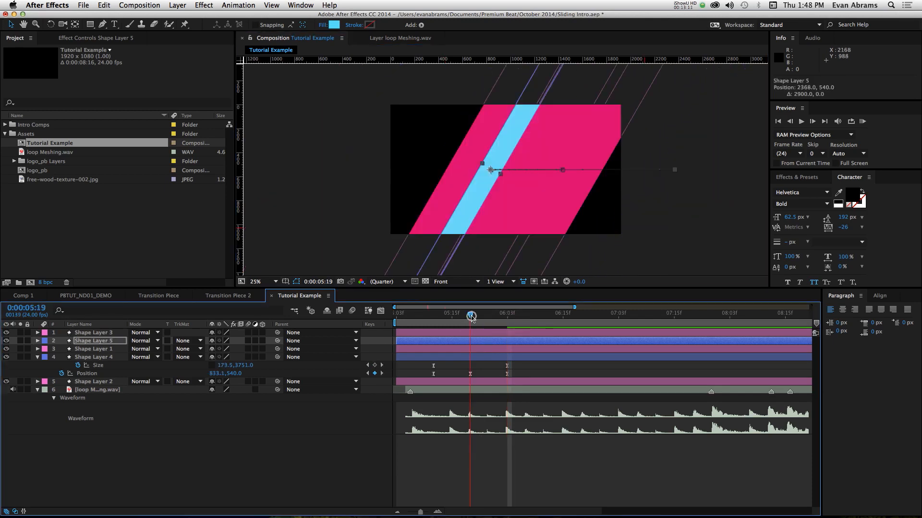
{"action": "left_click", "coordinate": [562, 172]}
{"action": "key", "text": "space"}
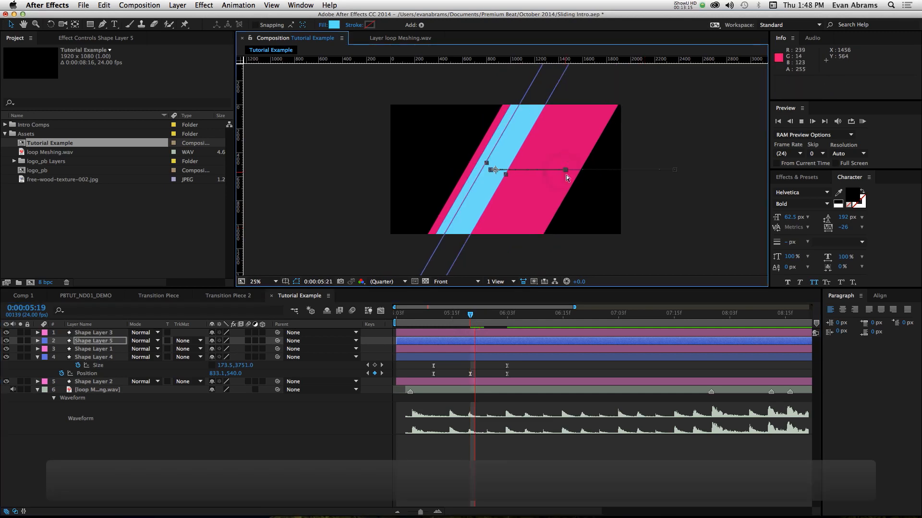
{"action": "key", "text": "space"}
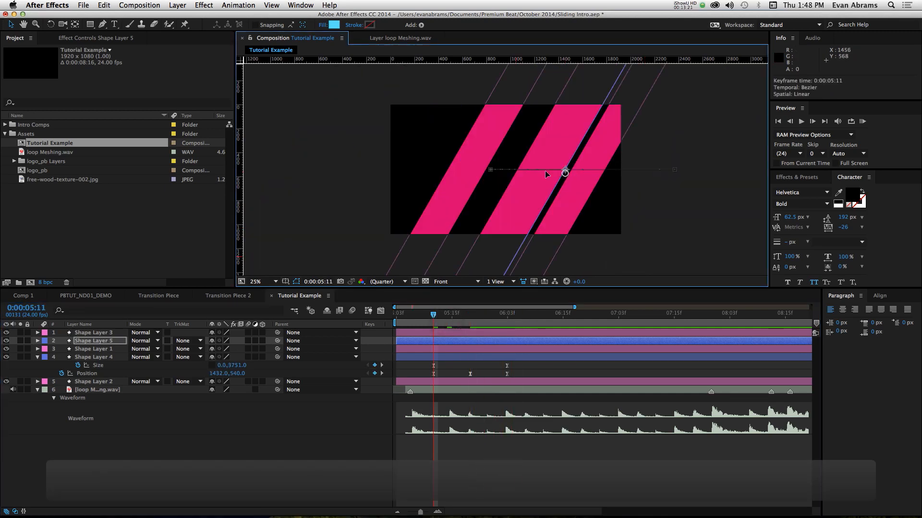
- Move Shape Layer 5's first Position keyframe to 720, 540 and its middle one to about 297, 540, and preview
{"action": "left_click_drag", "start_coordinate": [564, 173], "coordinate": [478, 176]}
{"action": "left_click", "coordinate": [469, 316]}
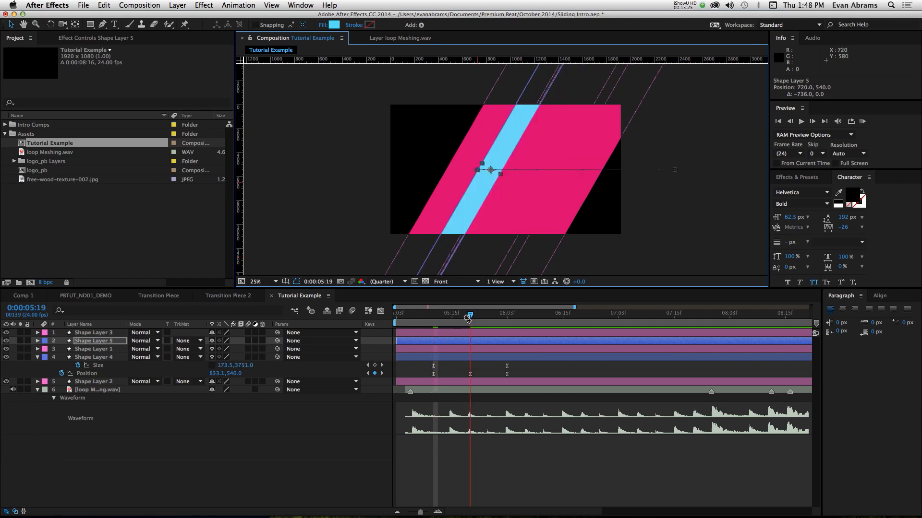
{"action": "left_click_drag", "start_coordinate": [489, 182], "coordinate": [424, 198]}
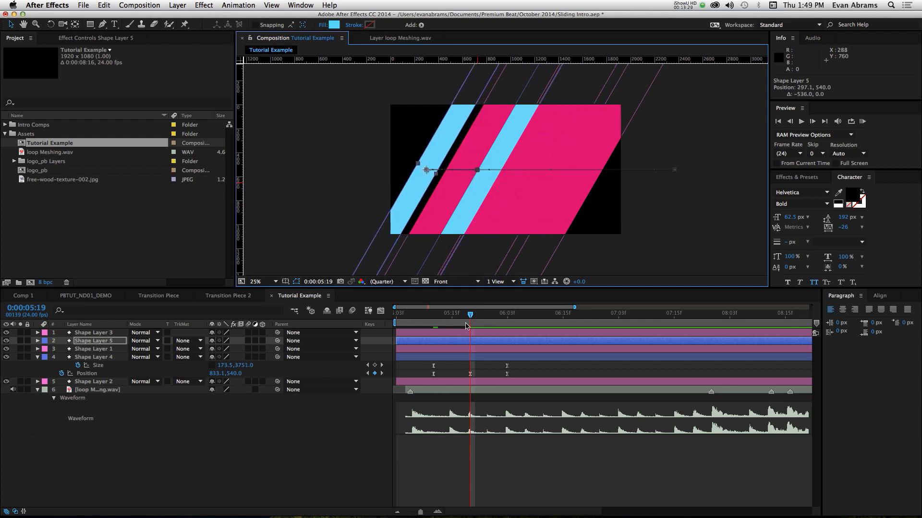
{"action": "left_click", "coordinate": [435, 322]}
{"action": "key", "text": "space"}
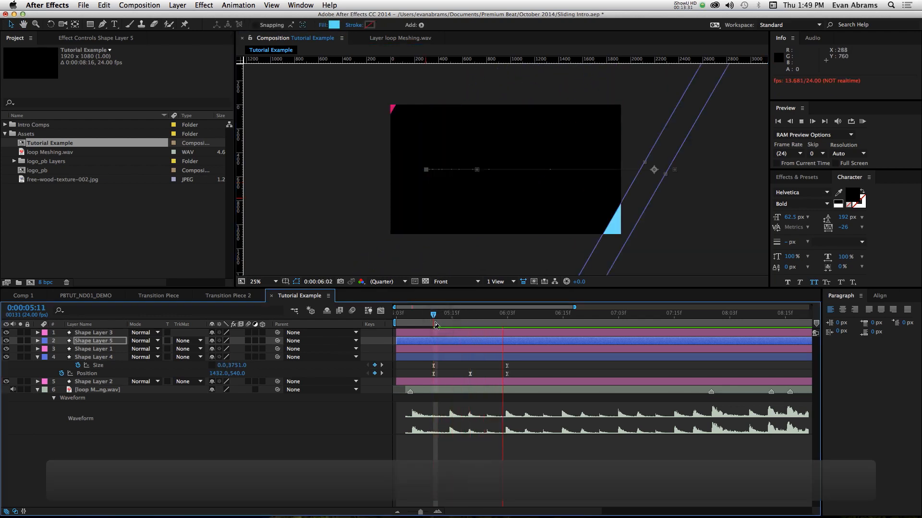
{"action": "left_click_drag", "start_coordinate": [435, 323], "coordinate": [364, 328]}
{"action": "left_click", "coordinate": [520, 476]}
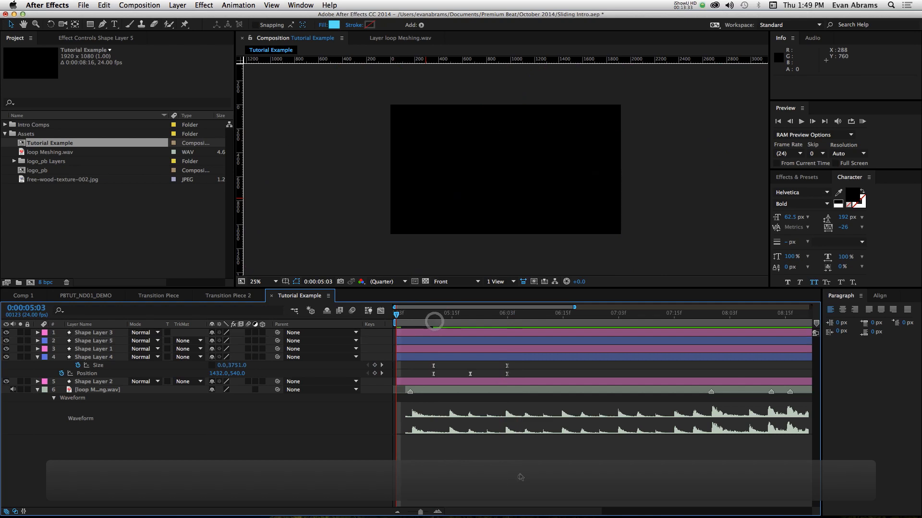
{"action": "key", "text": "space"}
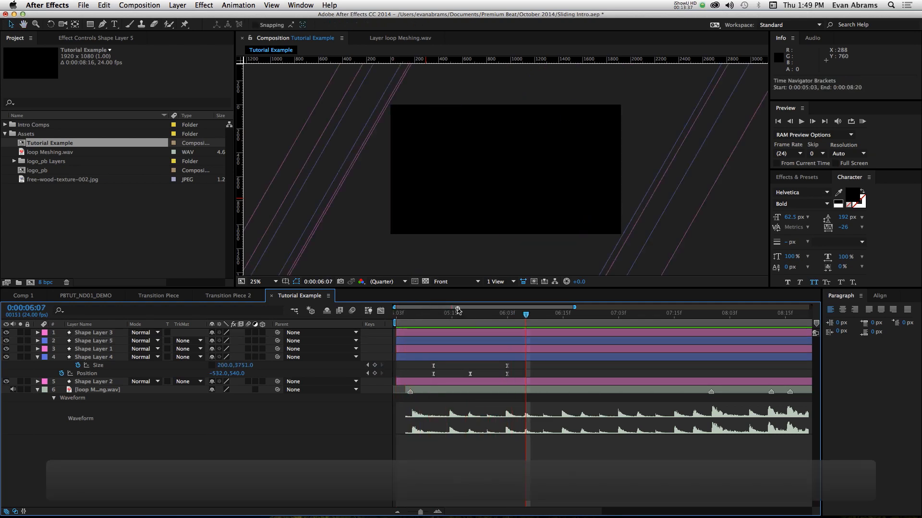
- Try to shift Shape Layer 4's Size and Position keyframes, and undo that keyframe movement
{"action": "left_click", "coordinate": [439, 323]}
{"action": "left_click_drag", "start_coordinate": [439, 323], "coordinate": [456, 323]}
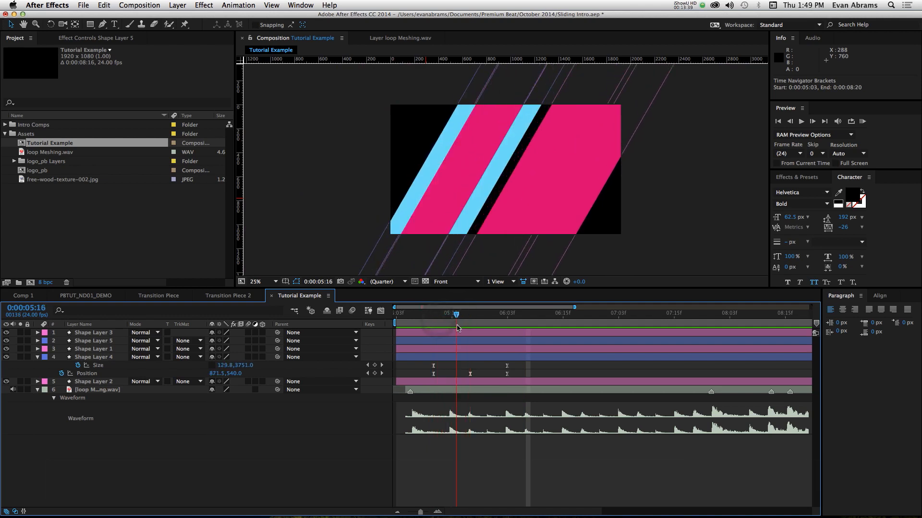
{"action": "left_click_drag", "start_coordinate": [519, 363], "coordinate": [434, 374]}
{"action": "key", "text": "super+z"}
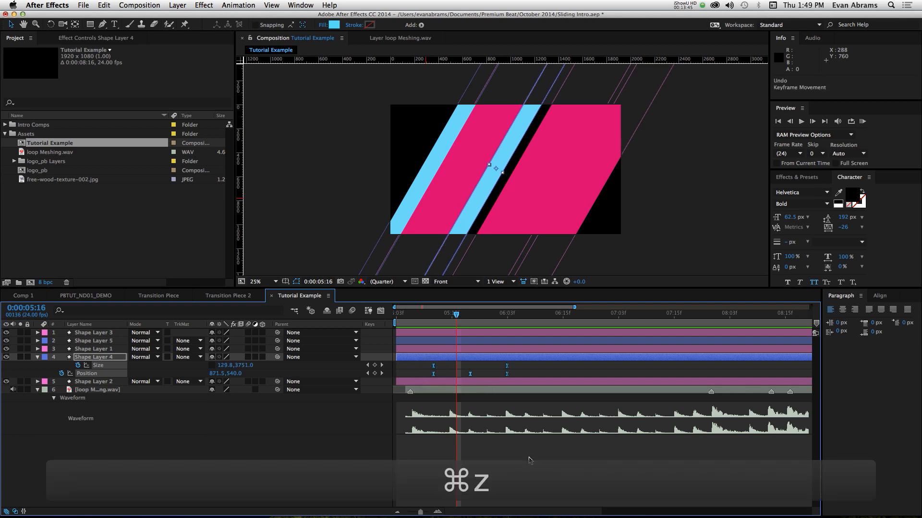
- Preview the layered transition and scrub to 0:00:06:01 to examine where the bars leave the frame
{"action": "left_click", "coordinate": [529, 458]}
{"action": "key", "text": "space"}
{"action": "key", "text": "space"}
{"action": "key", "text": "space"}
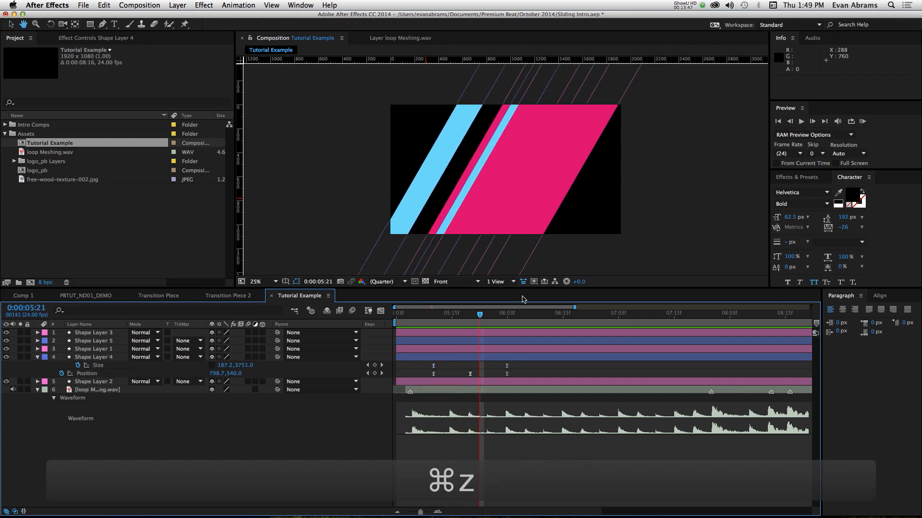
{"action": "key", "text": "space"}
{"action": "left_click_drag", "start_coordinate": [486, 314], "coordinate": [495, 317]}
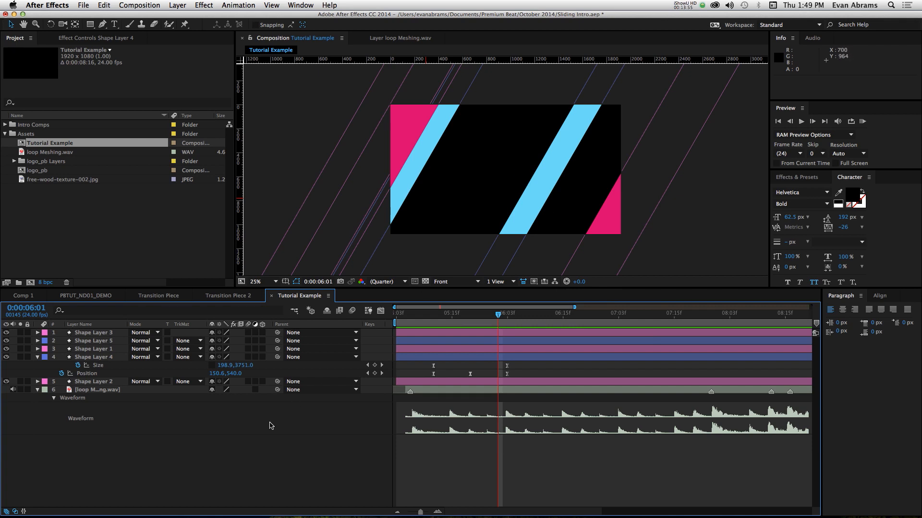
- Collapse Shape Layer 4 and add free-wood-texture-002.jpg as a background directly beneath the shape layers
{"action": "left_click", "coordinate": [38, 358]}
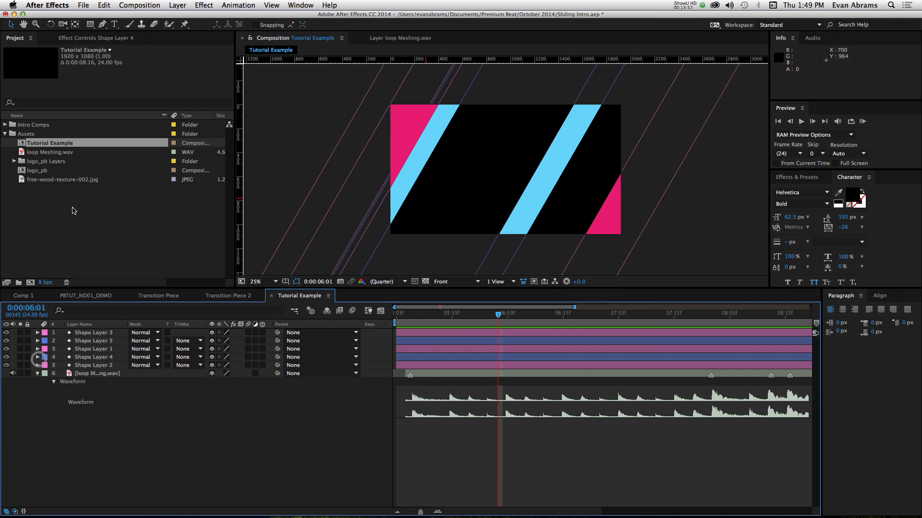
{"action": "left_click_drag", "start_coordinate": [44, 181], "coordinate": [79, 374]}
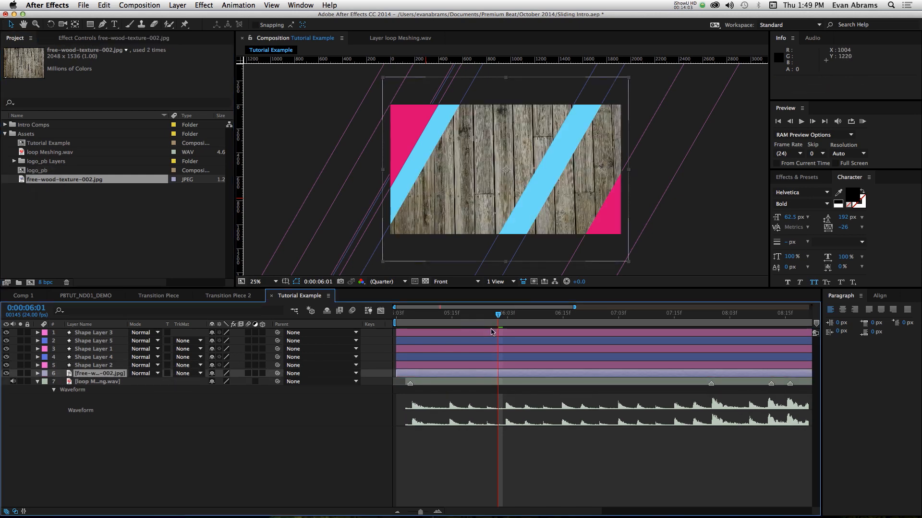
{"action": "mouse_move", "coordinate": [487, 315]}
{"action": "left_mouse_down"}
{"action": "mouse_move", "coordinate": [469, 321]}
{"action": "mouse_move", "coordinate": [480, 329]}
{"action": "left_mouse_up"}
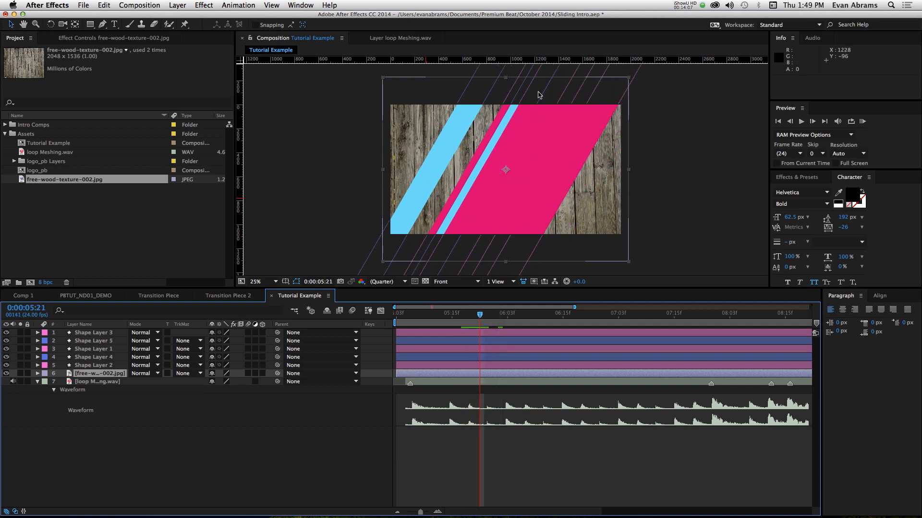
{"action": "left_click", "coordinate": [270, 440]}
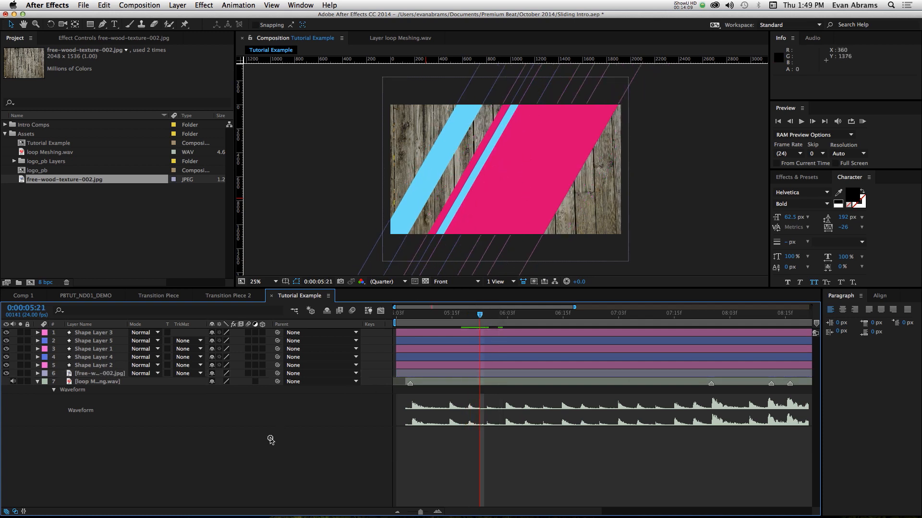
- Create a composition-sized rectangle on a new shape layer and set its fill colour to yellow, E7F727
{"action": "double_click", "coordinate": [90, 25]}
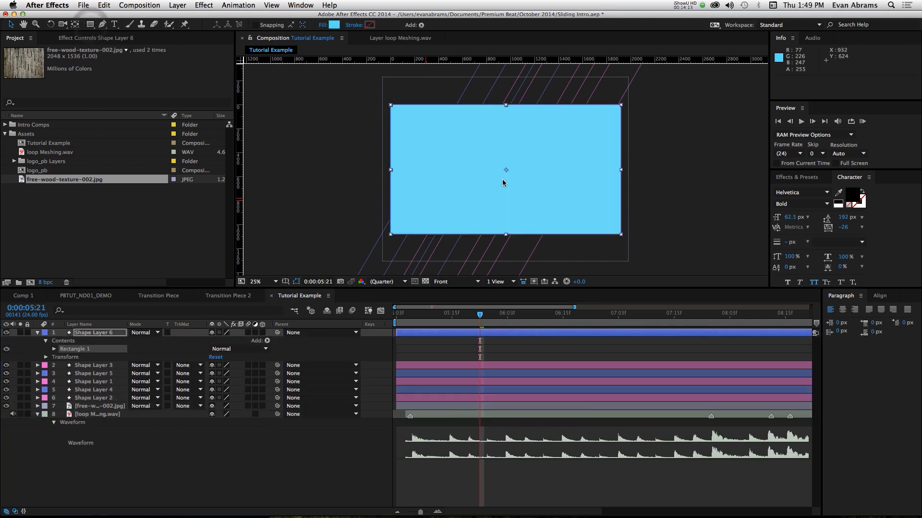
{"action": "left_click", "coordinate": [53, 349]}
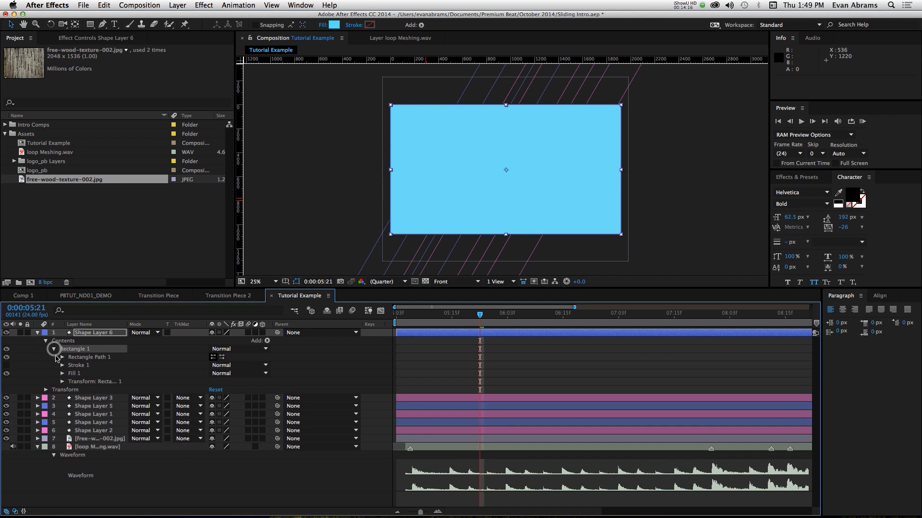
{"action": "left_click", "coordinate": [333, 24]}
{"action": "left_click", "coordinate": [485, 345]}
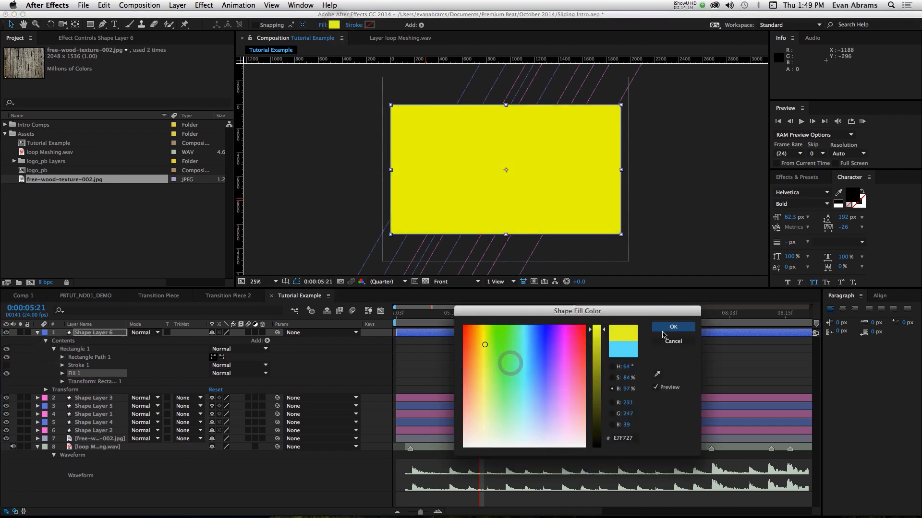
{"action": "left_click", "coordinate": [662, 330]}
- Give Shape Layer 6 a Yellow label and shift the layer in time to start at 0:00:05:22
{"action": "left_click", "coordinate": [44, 334]}
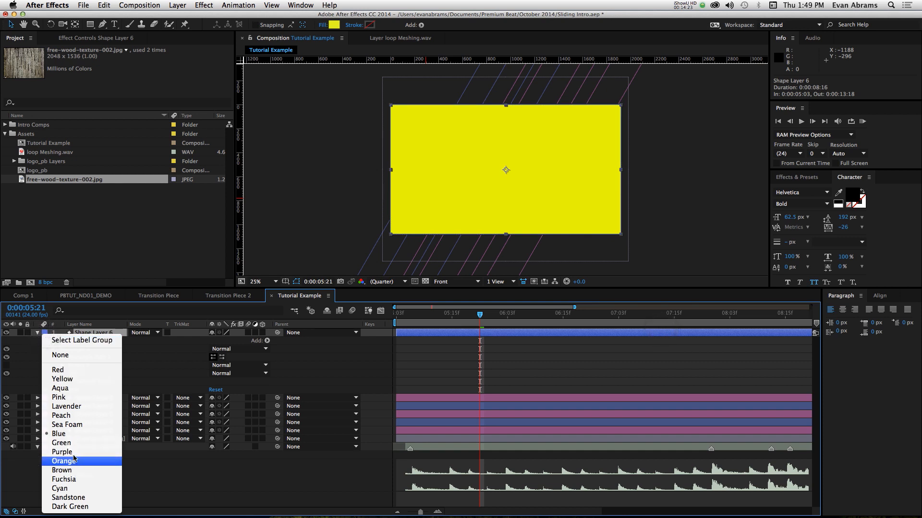
{"action": "left_click", "coordinate": [81, 379]}
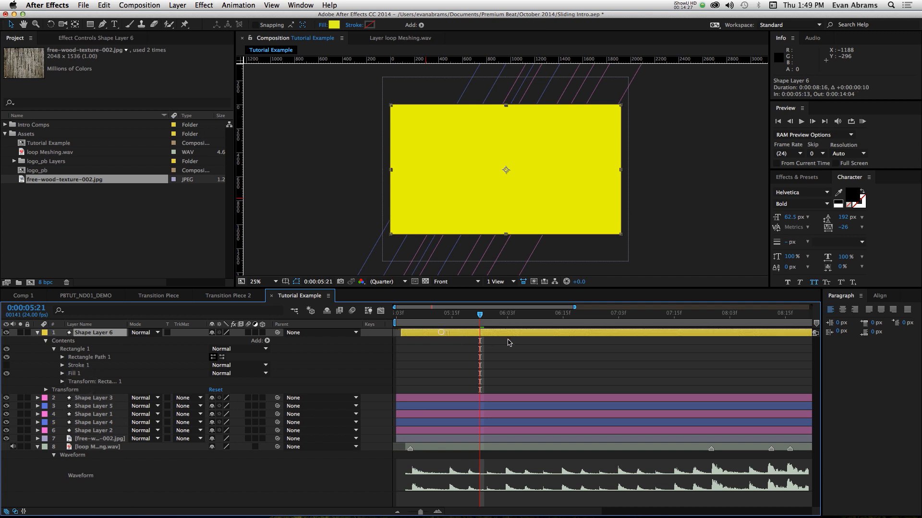
{"action": "left_click_drag", "start_coordinate": [508, 340], "coordinate": [535, 342]}
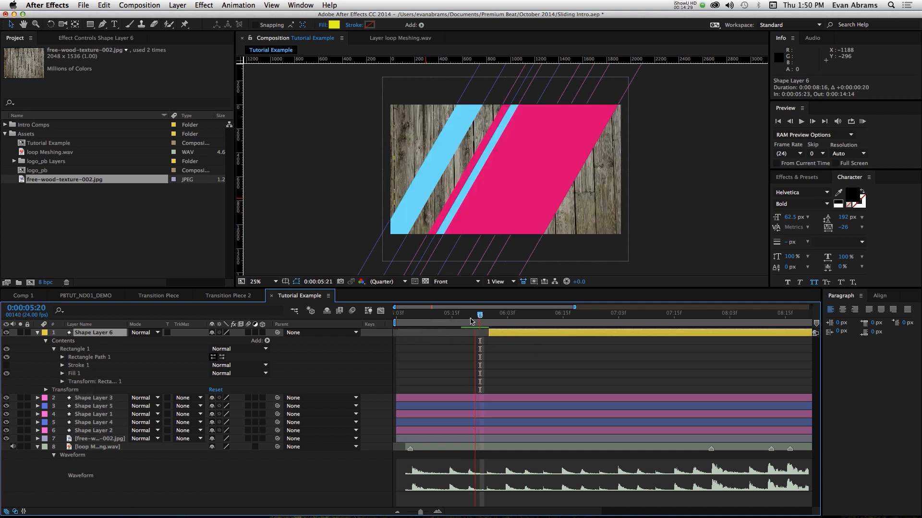
{"action": "left_click_drag", "start_coordinate": [470, 322], "coordinate": [486, 339]}
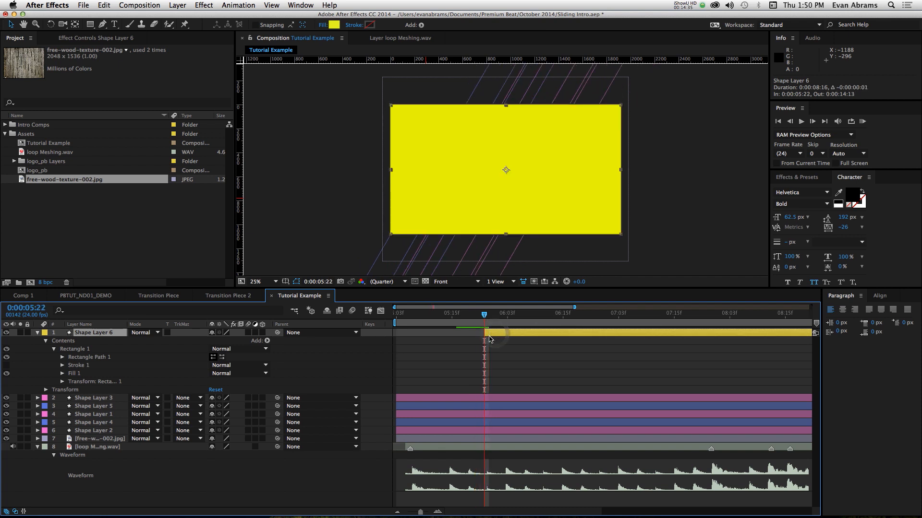
- Keyframe the yellow rectangle's Size width from 0 at 0:00:05:22 to 2413 at 0:00:06:07, keeping the height at 1080
{"action": "left_click", "coordinate": [62, 357]}
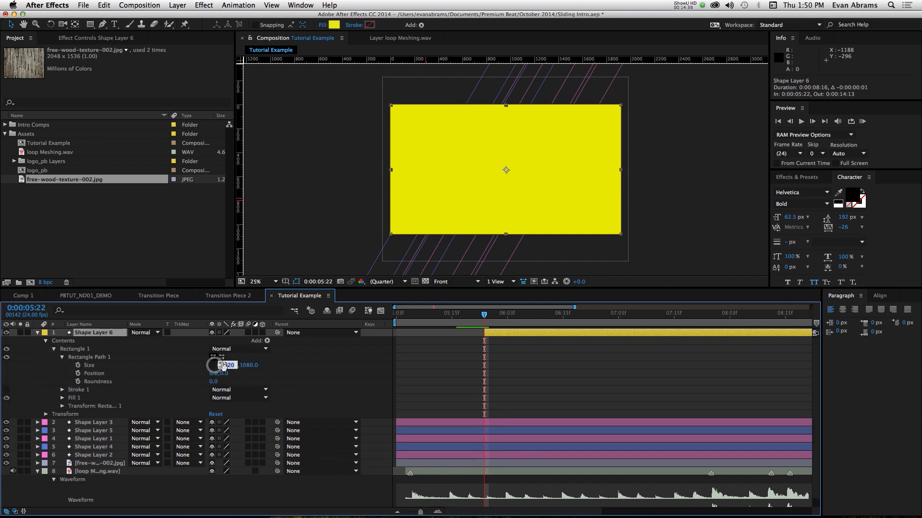
{"action": "type", "text": "0"}
{"action": "key", "text": "Return"}
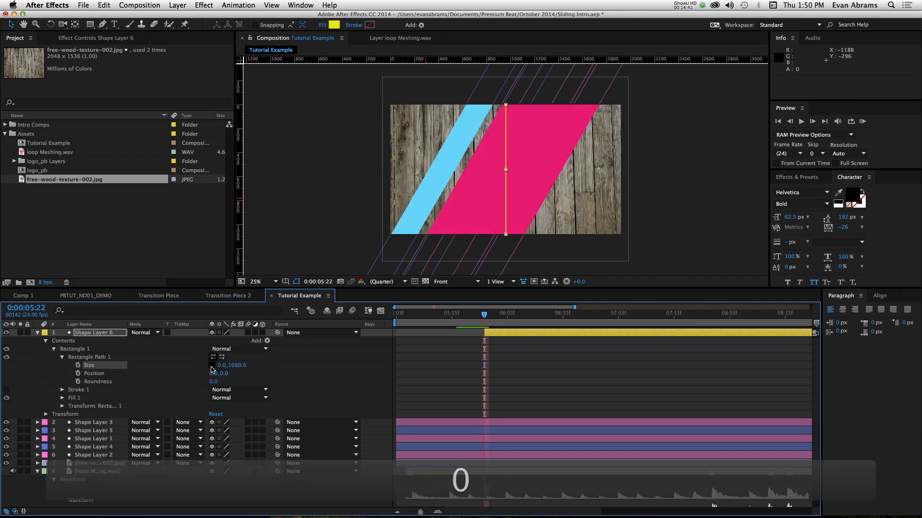
{"action": "left_click", "coordinate": [78, 365]}
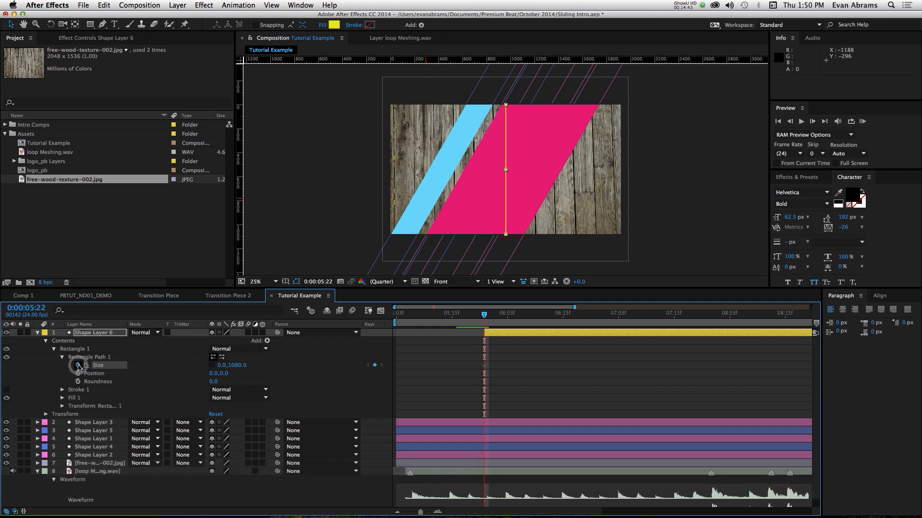
{"action": "left_click_drag", "start_coordinate": [494, 313], "coordinate": [518, 317]}
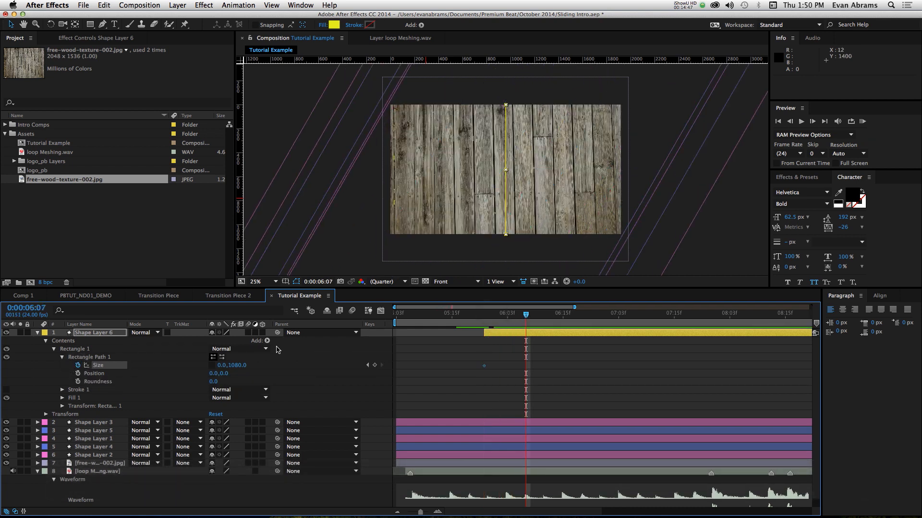
{"action": "left_click_drag", "start_coordinate": [223, 366], "coordinate": [670, 345]}
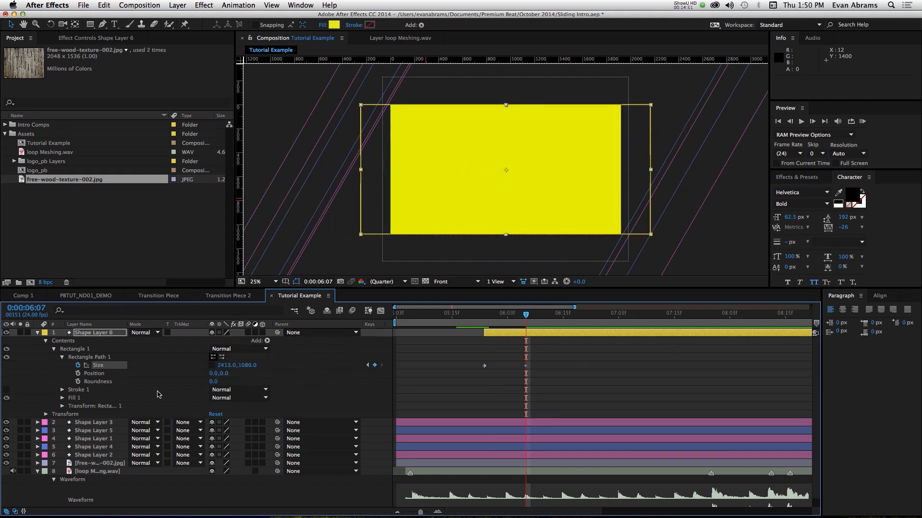
- Set the yellow rectangle's Skew to 30 and widen its Size at 0:00:06:07 to 2611 so it covers the frame
{"action": "left_click", "coordinate": [63, 406]}
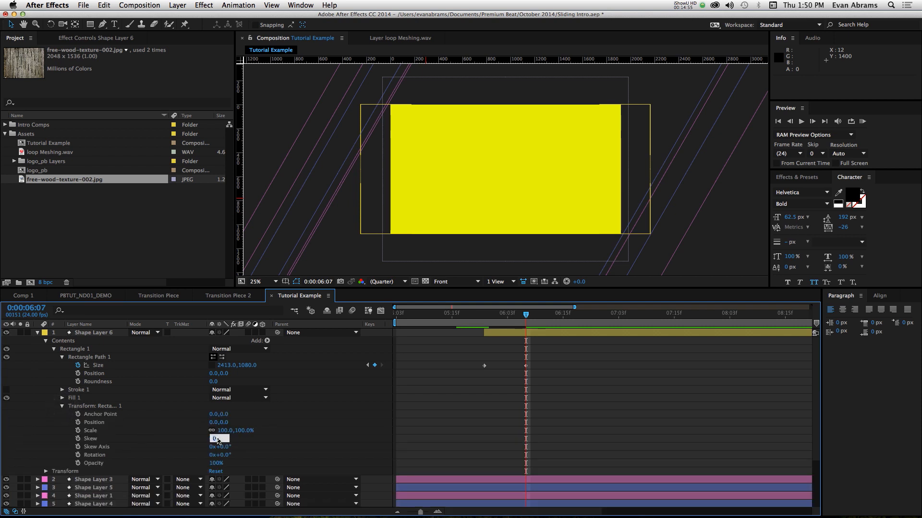
{"action": "type", "text": "30"}
{"action": "key", "text": "Return"}
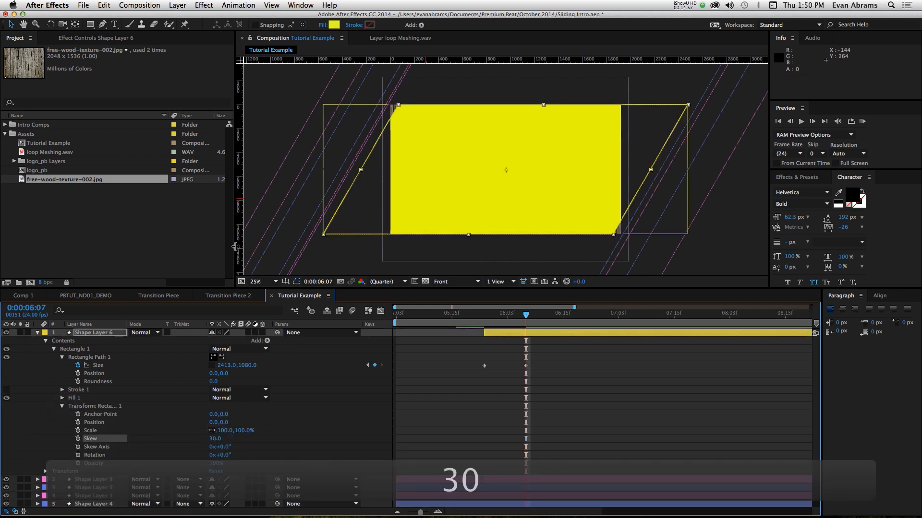
{"action": "left_click_drag", "start_coordinate": [219, 366], "coordinate": [302, 368]}
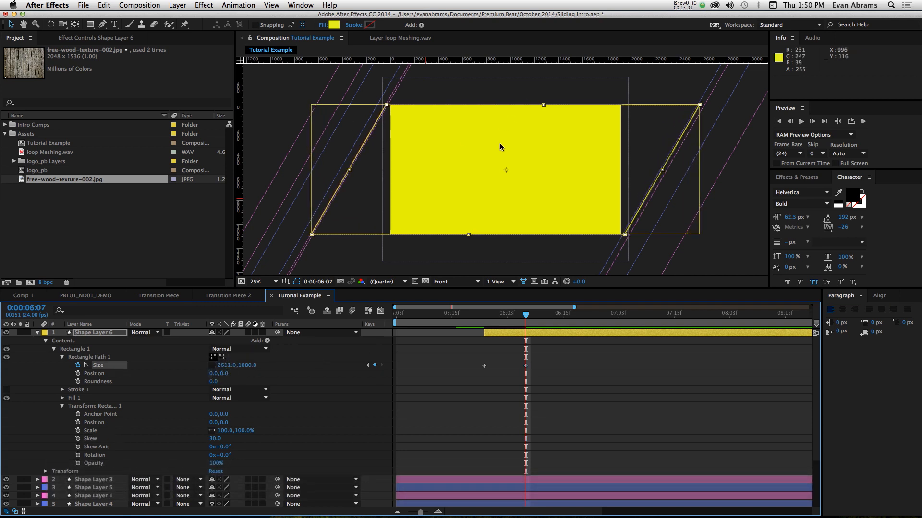
- Easy-ease the yellow rectangle's Size keyframes, reshape their speed graph for a fast start and long slow finish, and preview the motion
{"action": "left_click", "coordinate": [547, 365]}
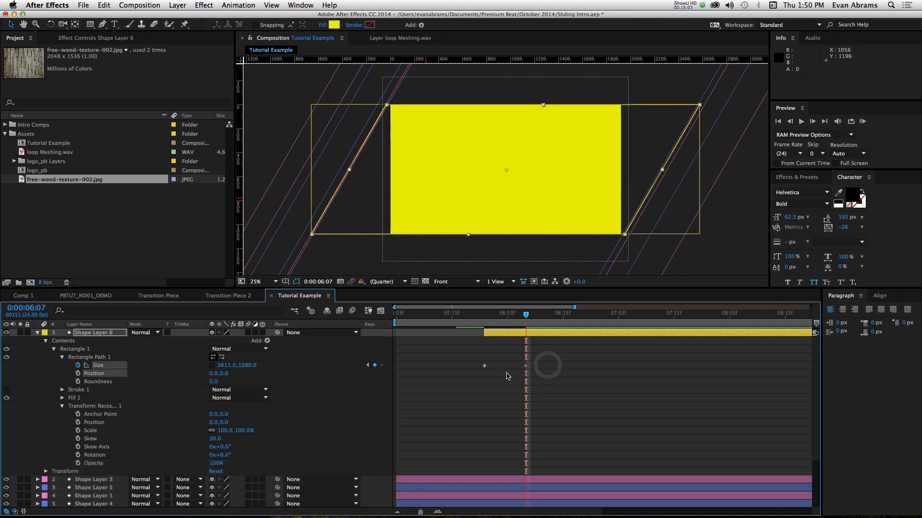
{"action": "key", "text": "F9"}
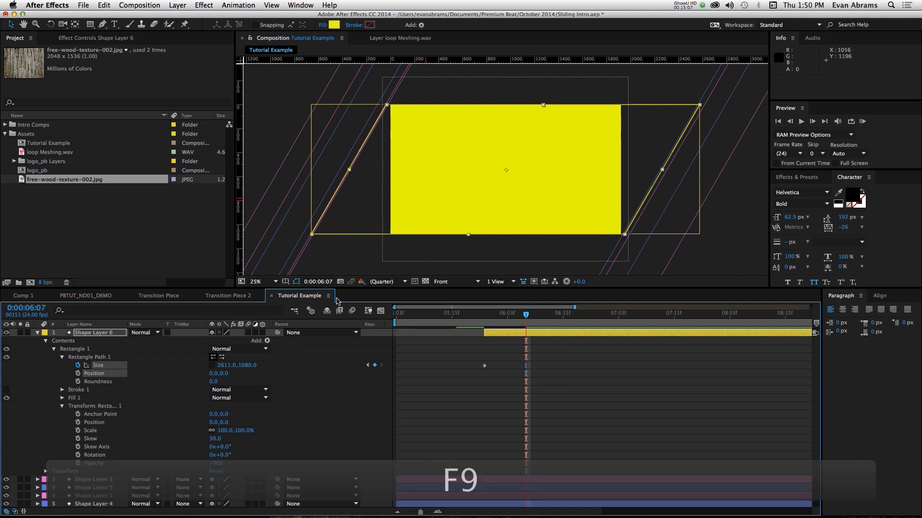
{"action": "left_click", "coordinate": [380, 311]}
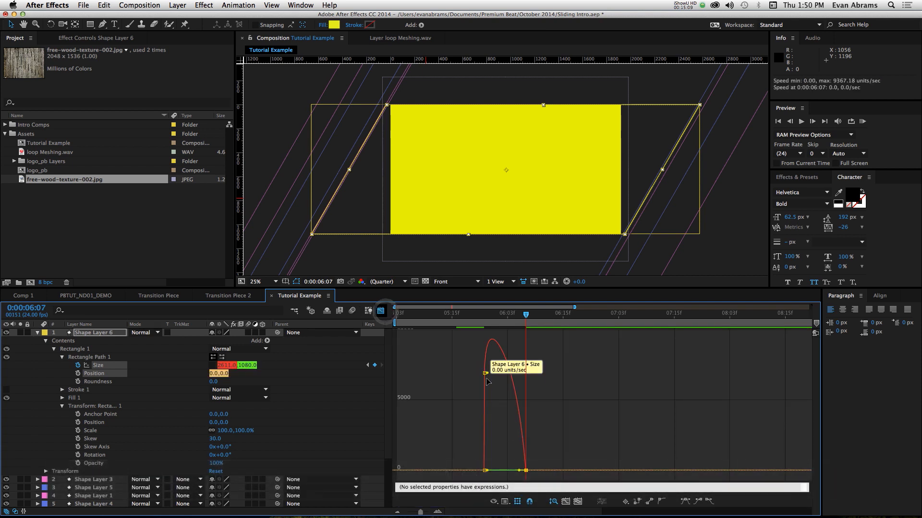
{"action": "mouse_move", "coordinate": [487, 374]}
{"action": "left_mouse_down"}
{"action": "mouse_move", "coordinate": [483, 366]}
{"action": "mouse_move", "coordinate": [485, 383]}
{"action": "left_mouse_up"}
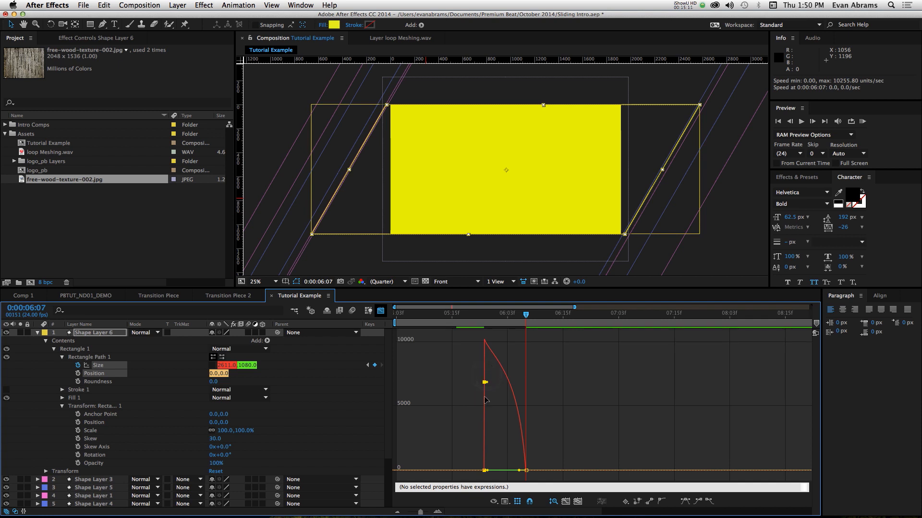
{"action": "left_click_drag", "start_coordinate": [519, 471], "coordinate": [504, 471]}
{"action": "left_click", "coordinate": [479, 315]}
{"action": "key", "text": "space"}
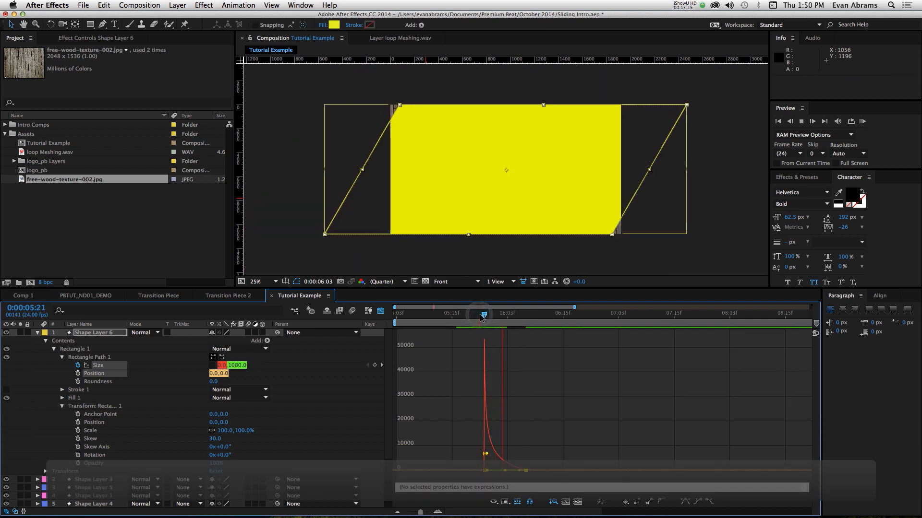
{"action": "key", "text": "space"}
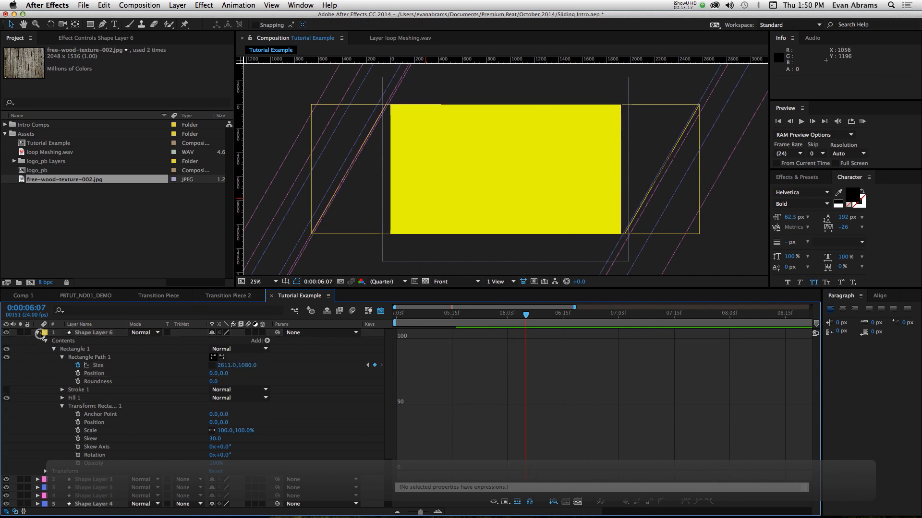
- Move Shape Layer 6 directly above the wood texture and set the texture's track matte to Alpha Matte "Shape Layer 6"
{"action": "left_click", "coordinate": [37, 333]}
{"action": "left_click_drag", "start_coordinate": [69, 334], "coordinate": [80, 382]}
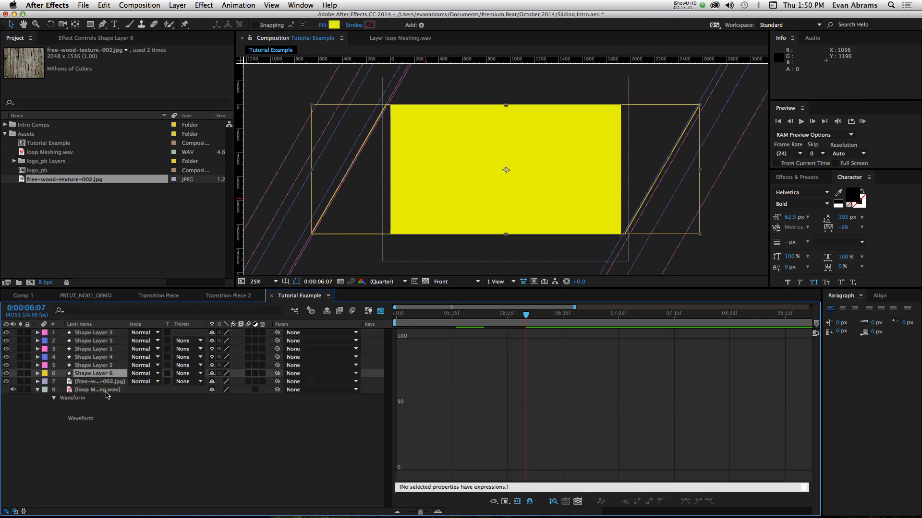
{"action": "left_click", "coordinate": [93, 381]}
{"action": "left_click", "coordinate": [187, 382]}
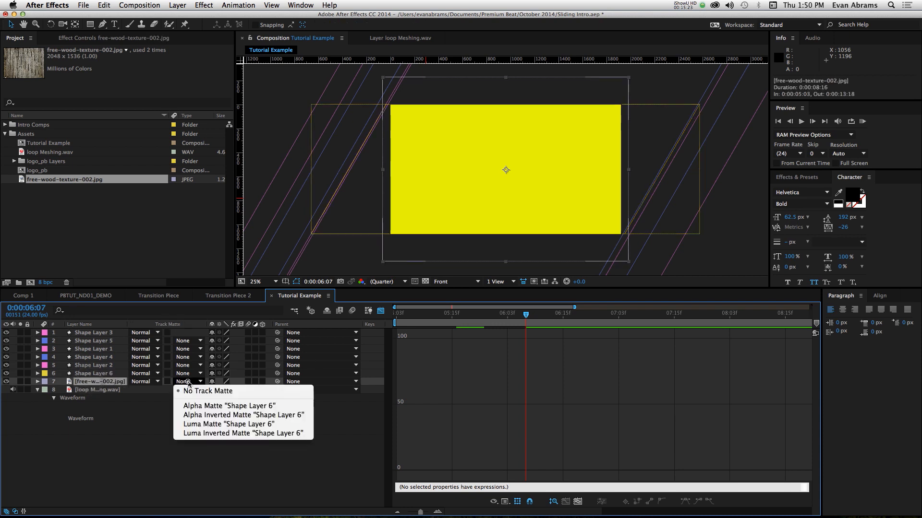
{"action": "left_click", "coordinate": [205, 407]}
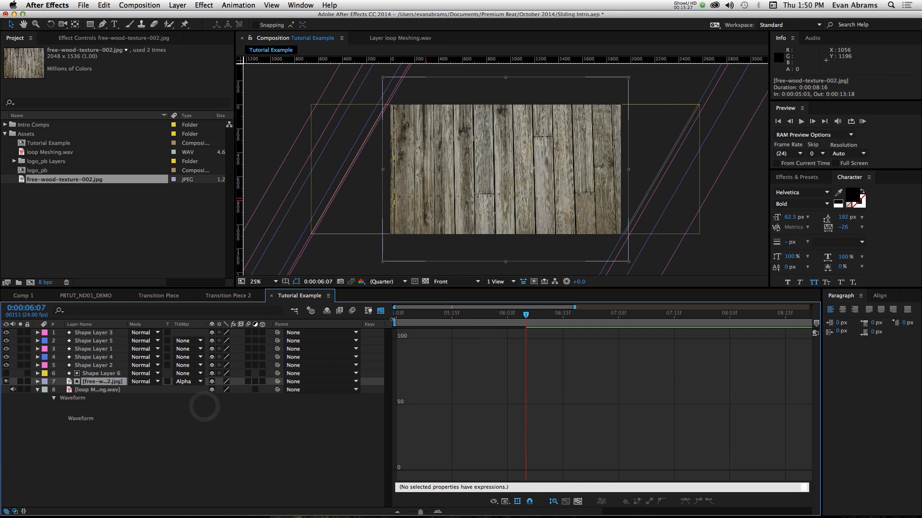
{"action": "left_click", "coordinate": [380, 310]}
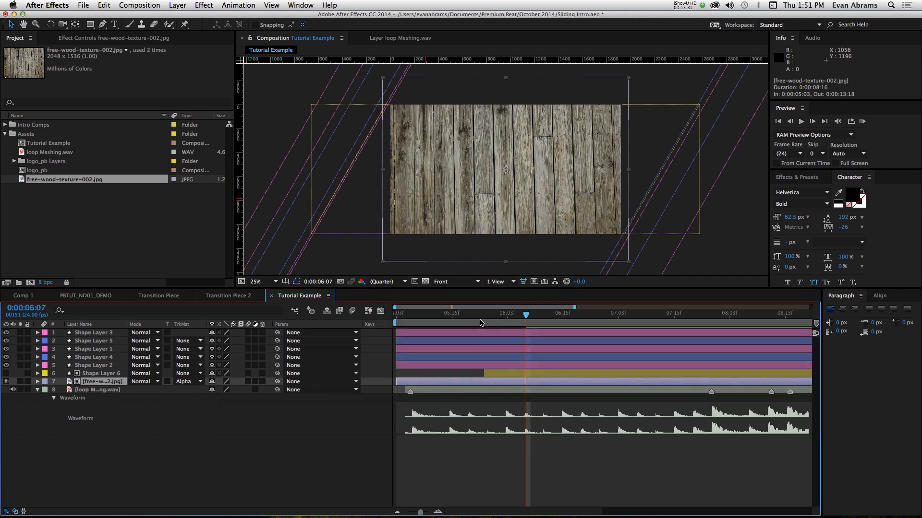
- Preview the matted wood texture's reveal between the pink and blue bars around 0:00:06:02
{"action": "left_click_drag", "start_coordinate": [480, 323], "coordinate": [502, 323]}
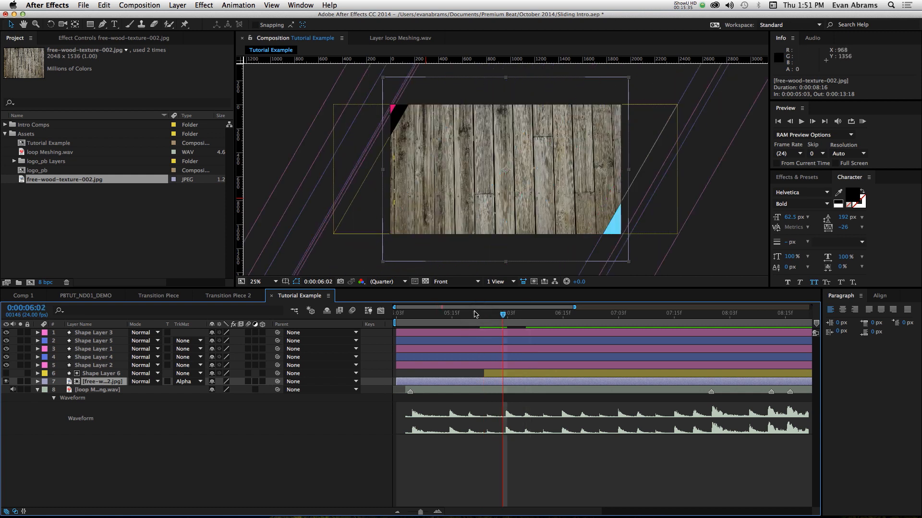
{"action": "key", "text": "KP_0"}
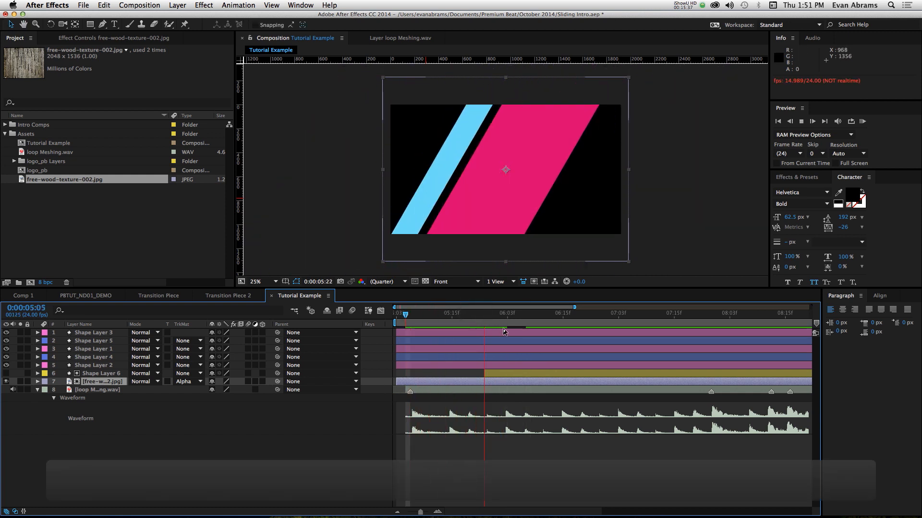
{"action": "left_click_drag", "start_coordinate": [475, 313], "coordinate": [503, 320]}
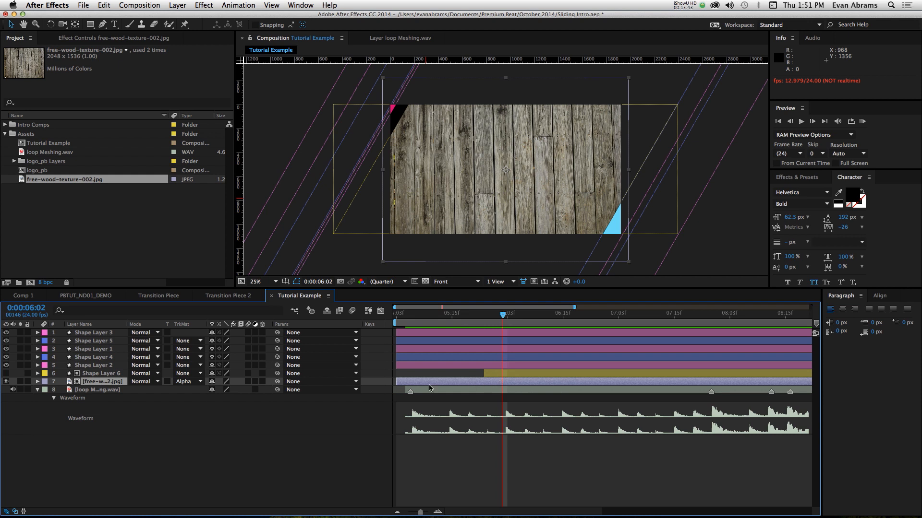
- Shift the wood texture layer in time to start at 0:00:05:22, aligned with Shape Layer 6
{"action": "key", "text": "."}
{"action": "mouse_move", "coordinate": [450, 315]}
{"action": "left_mouse_down"}
{"action": "mouse_move", "coordinate": [422, 316]}
{"action": "mouse_move", "coordinate": [465, 316]}
{"action": "left_mouse_up"}
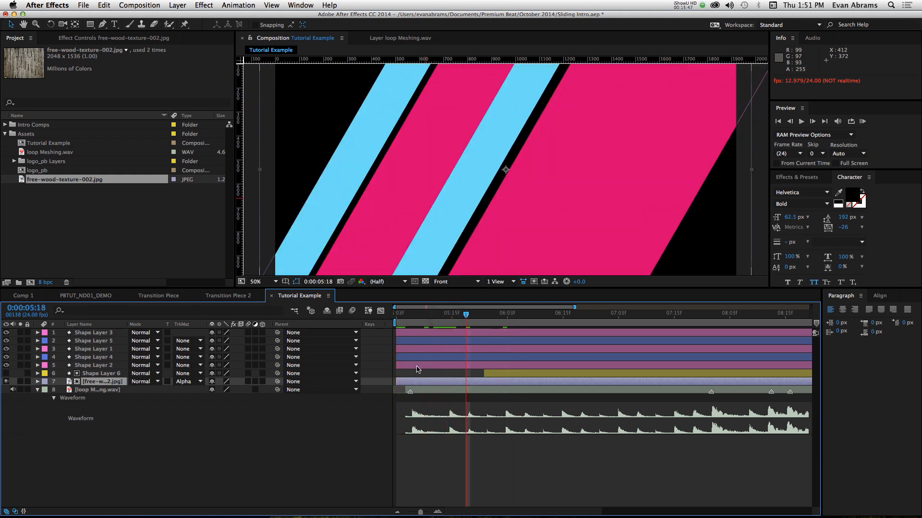
{"action": "left_click_drag", "start_coordinate": [408, 382], "coordinate": [496, 382]}
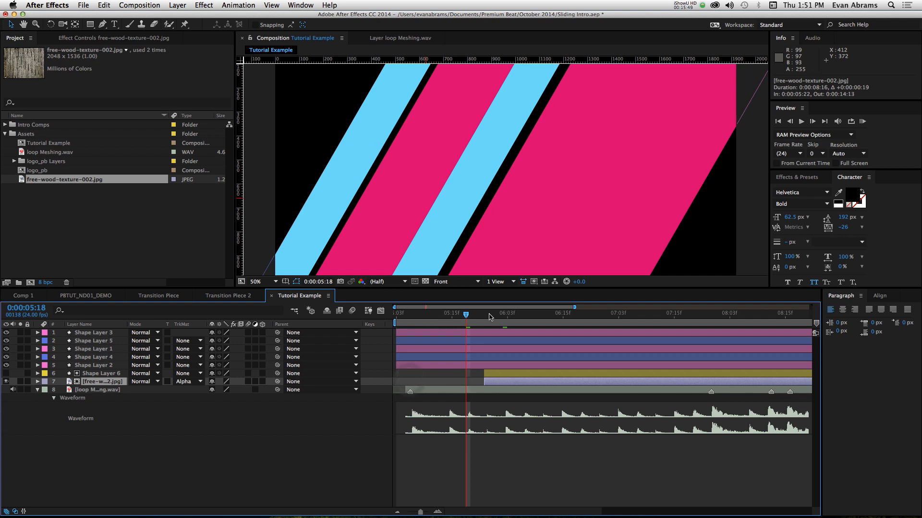
- Shift Shape Layer 6 and the wood texture together to start at 0:00:05:21, and preview the reveal up to 0:00:06:15
{"action": "mouse_move", "coordinate": [484, 313]}
{"action": "left_mouse_down"}
{"action": "mouse_move", "coordinate": [500, 314]}
{"action": "mouse_move", "coordinate": [479, 317]}
{"action": "left_mouse_up"}
{"action": "left_click", "coordinate": [502, 376]}
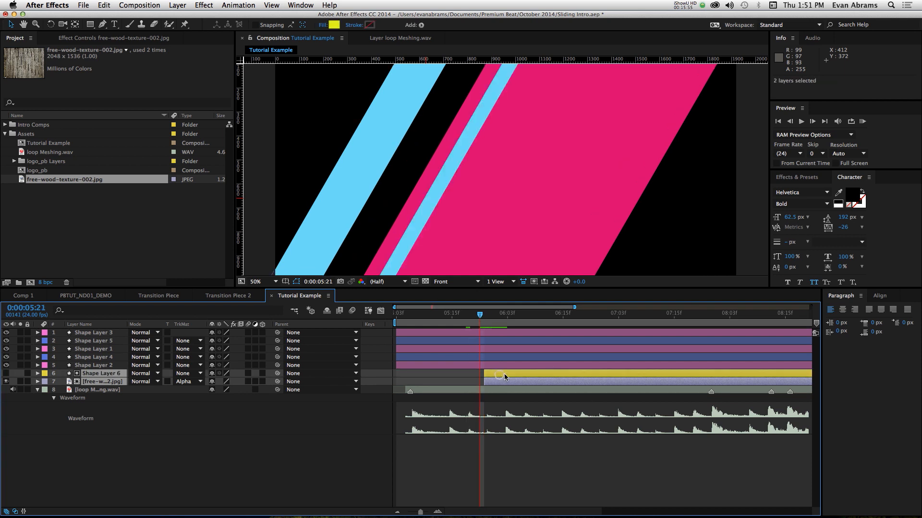
{"action": "scroll", "coordinate": [511, 191], "scroll_direction": "down", "scroll_amount": 2}
{"action": "key", "text": "space"}
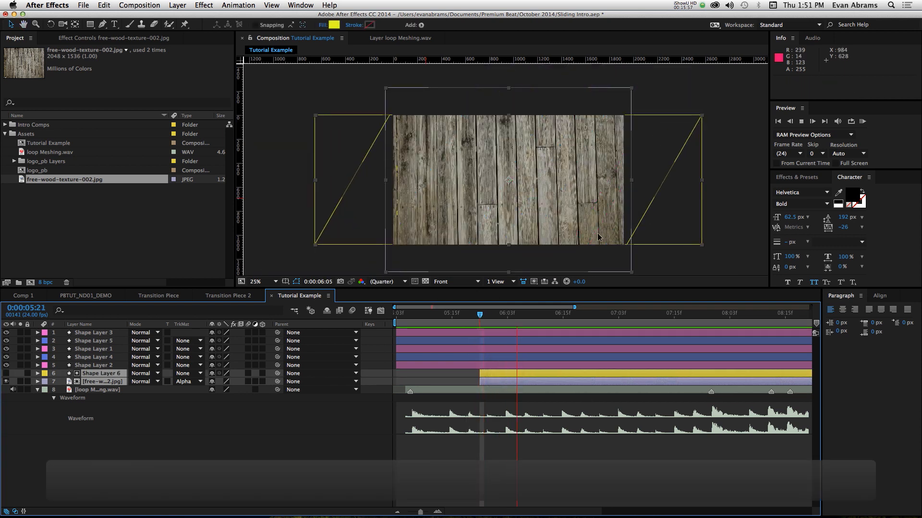
{"action": "key", "text": "space"}
{"action": "left_click_drag", "start_coordinate": [504, 323], "coordinate": [564, 327]}
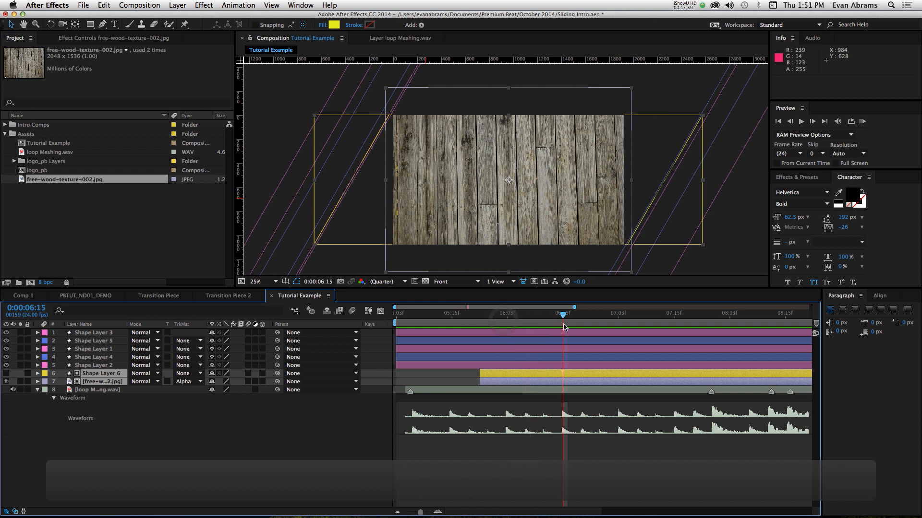
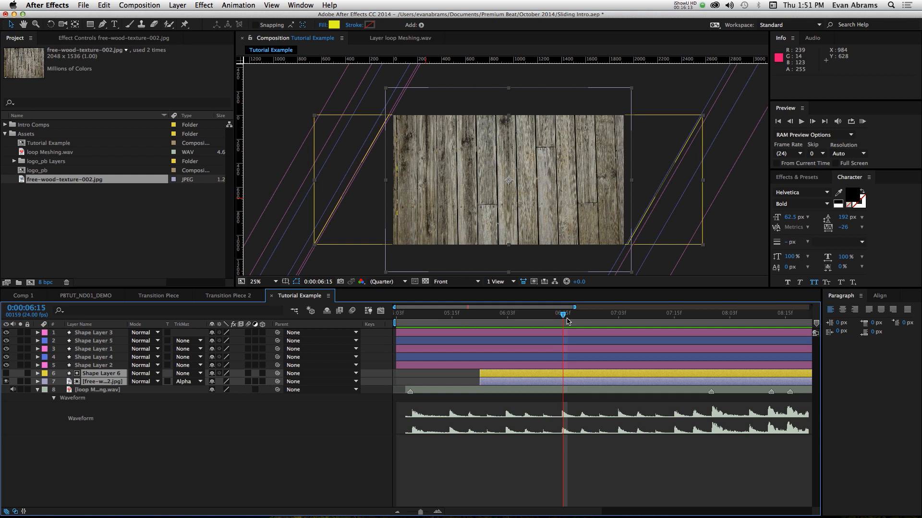
- Play back the wood texture reveal with the music from 0:00:06:01 and again from 0:00:05:03
{"action": "left_click_drag", "start_coordinate": [567, 320], "coordinate": [498, 326]}
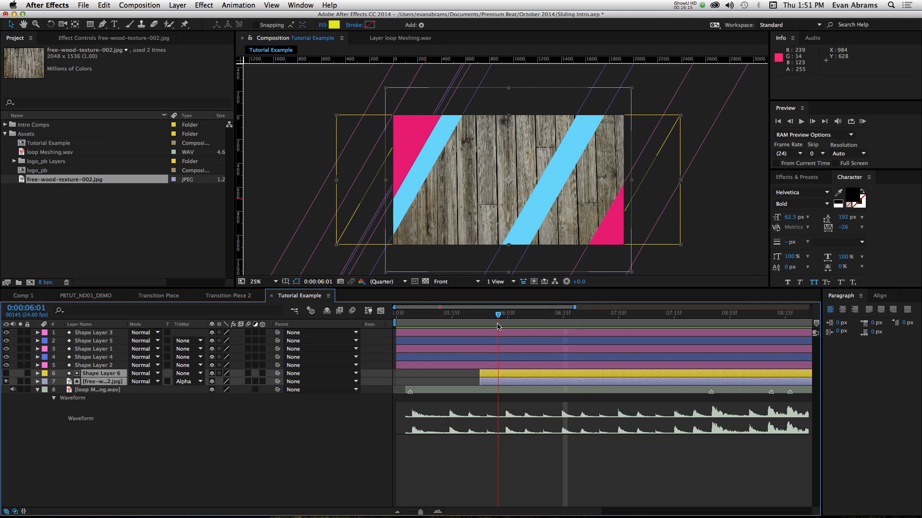
{"action": "key", "text": "space"}
{"action": "key", "text": "space"}
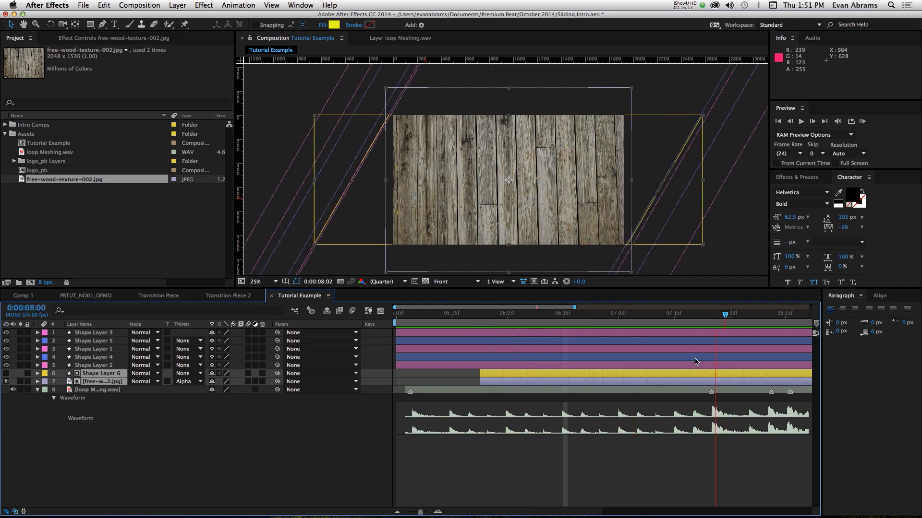
{"action": "key", "text": "shift+Page_Up"}
{"action": "key", "text": "minus"}
{"action": "key", "text": "minus"}
{"action": "key", "text": "minus"}
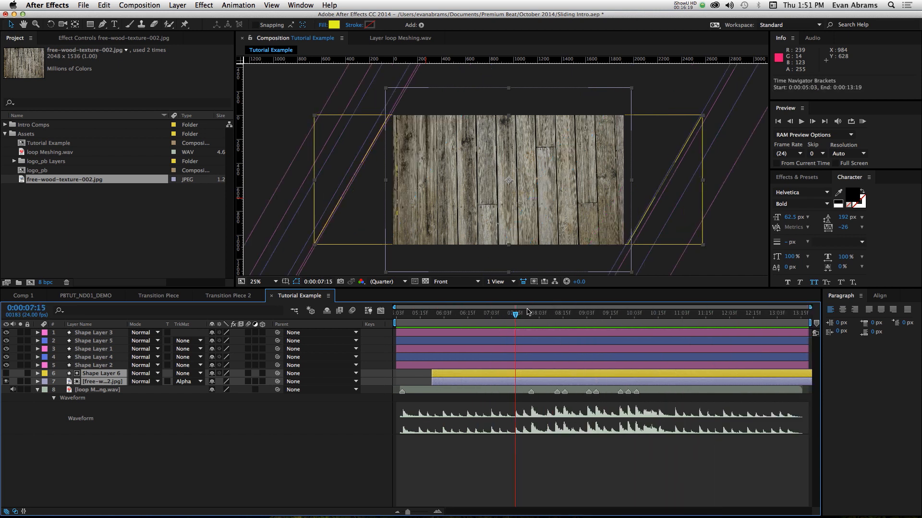
{"action": "left_click_drag", "start_coordinate": [512, 315], "coordinate": [374, 335]}
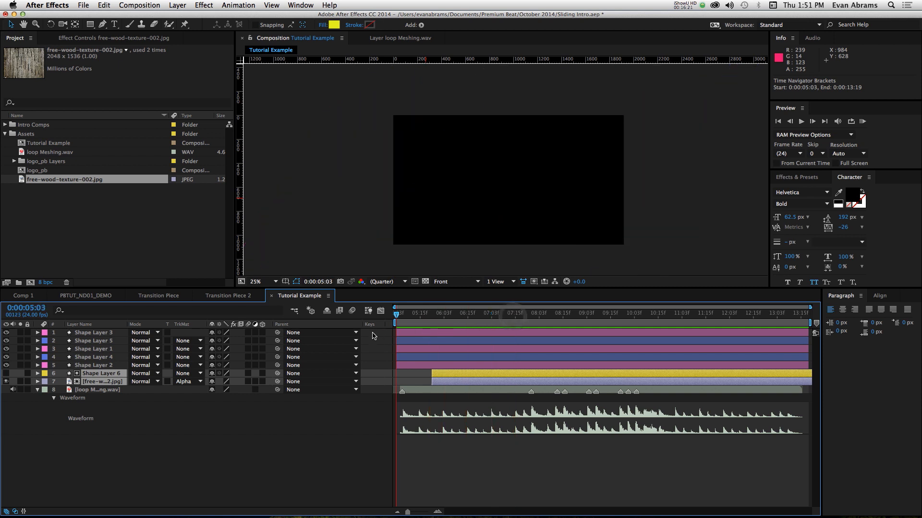
{"action": "key", "text": "space"}
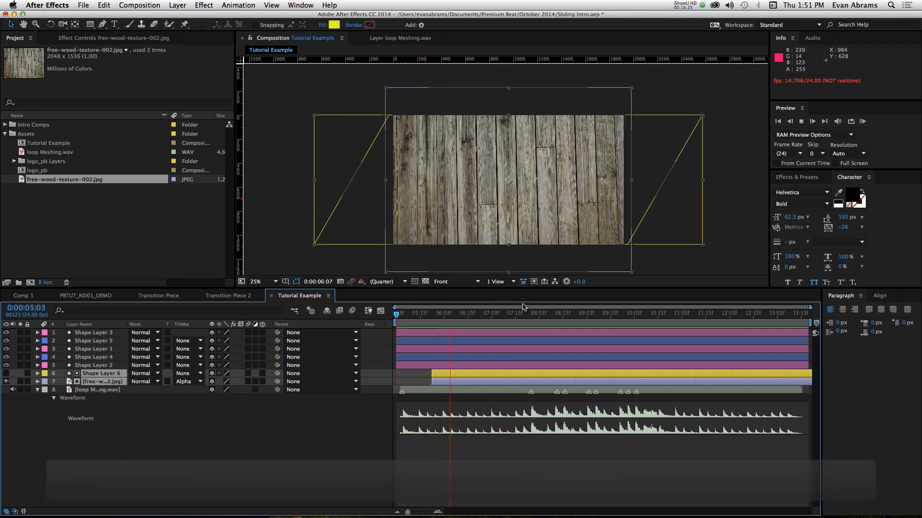
{"action": "key", "text": "space"}
- Pre-compose Shape Layers 1 to 5 as "Transtition Piece", moving all attributes, and trim the precomp's end to 0:00:06:08
{"action": "left_click", "coordinate": [95, 365]}
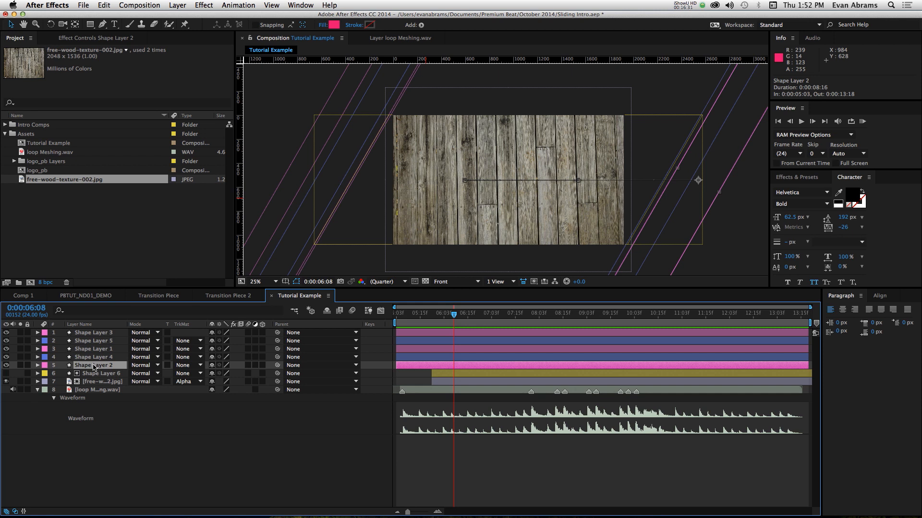
{"action": "left_click", "coordinate": [121, 332], "text": "shift"}
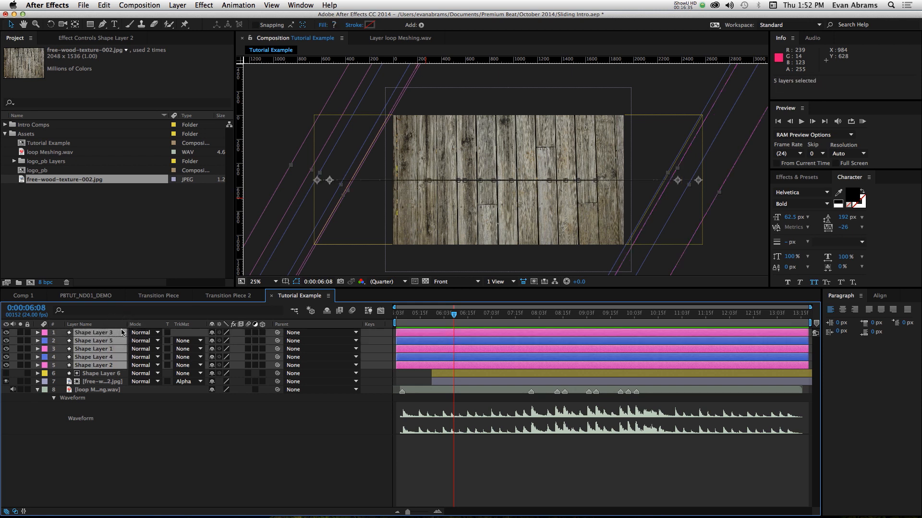
{"action": "key", "text": "super+shift+c"}
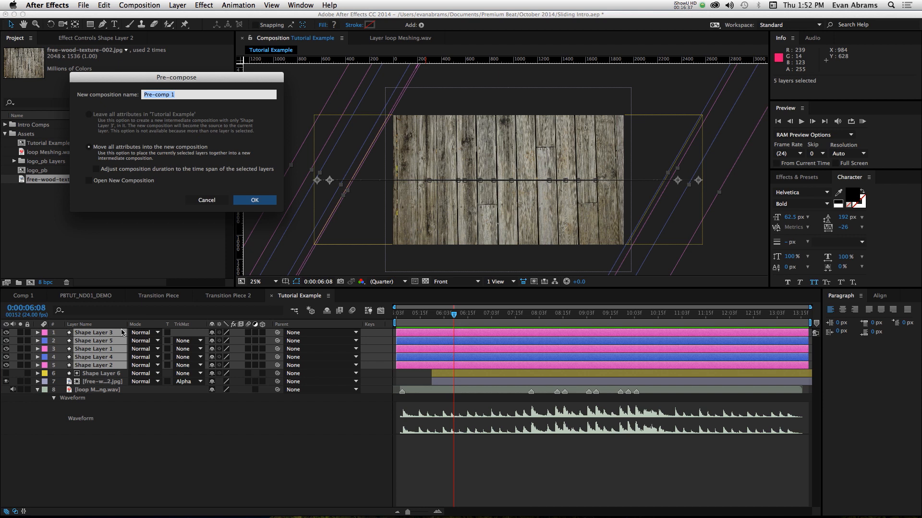
{"action": "type", "text": "Tr"}
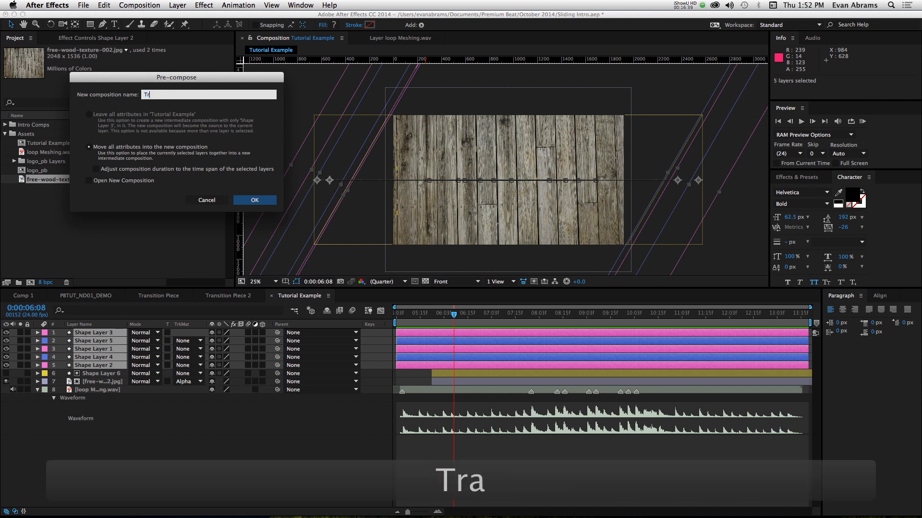
{"action": "type", "text": "anstition Piece"}
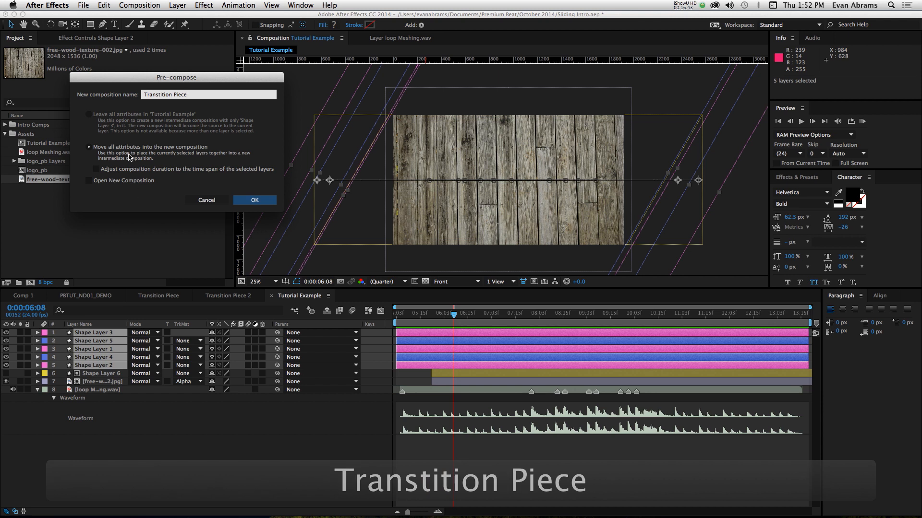
{"action": "left_click", "coordinate": [254, 201]}
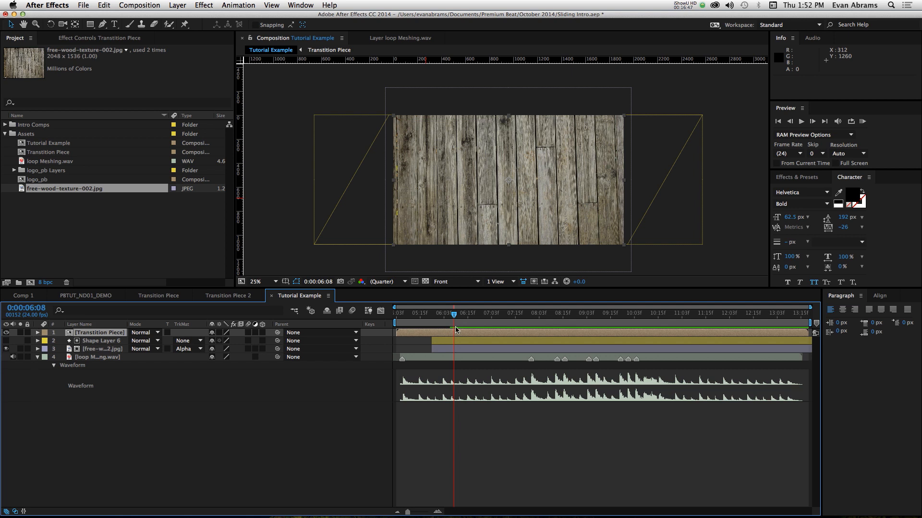
{"action": "key", "text": "alt+bracketright"}
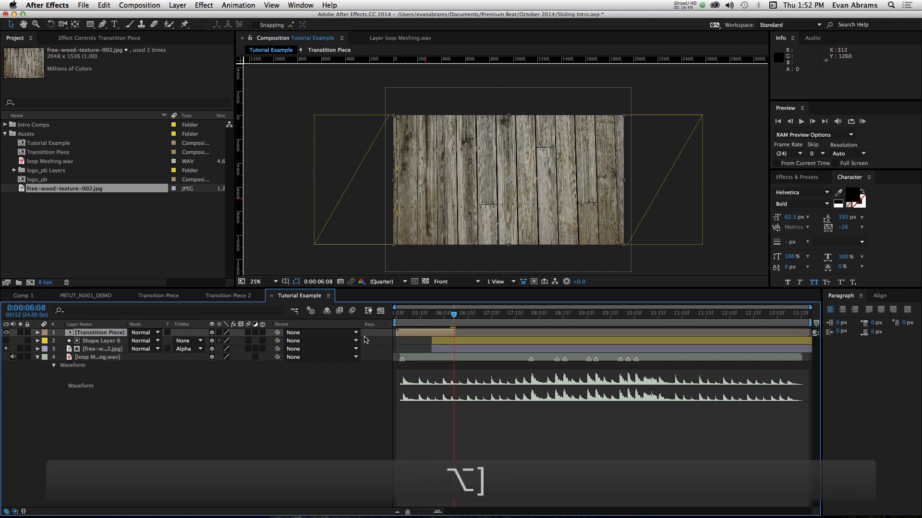
- Duplicate the trimmed transition precomp and shift the copy to start at 0:00:09:22, checking the bars' entrance around 0:00:10:02
{"action": "left_click_drag", "start_coordinate": [409, 322], "coordinate": [620, 316]}
{"action": "key", "text": "super+d"}
{"action": "left_click_drag", "start_coordinate": [428, 337], "coordinate": [646, 331]}
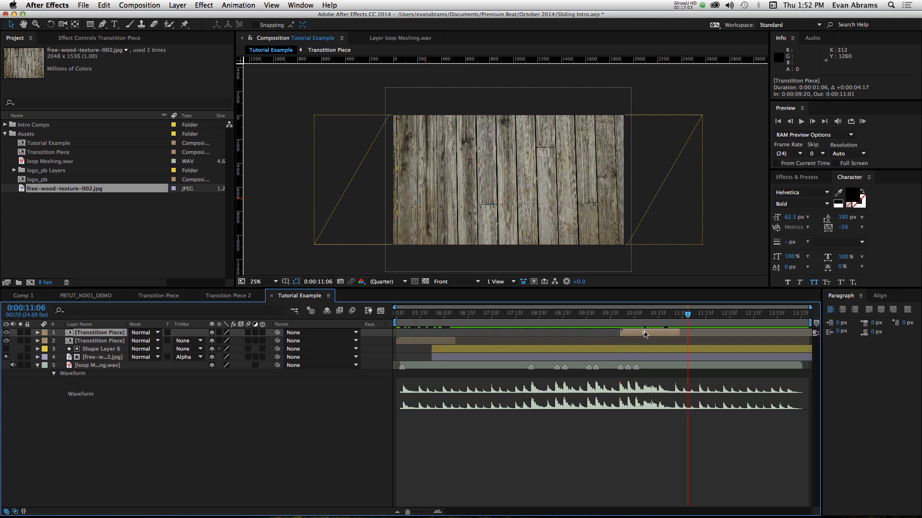
{"action": "left_click_drag", "start_coordinate": [639, 333], "coordinate": [632, 317]}
{"action": "left_click", "coordinate": [628, 316]}
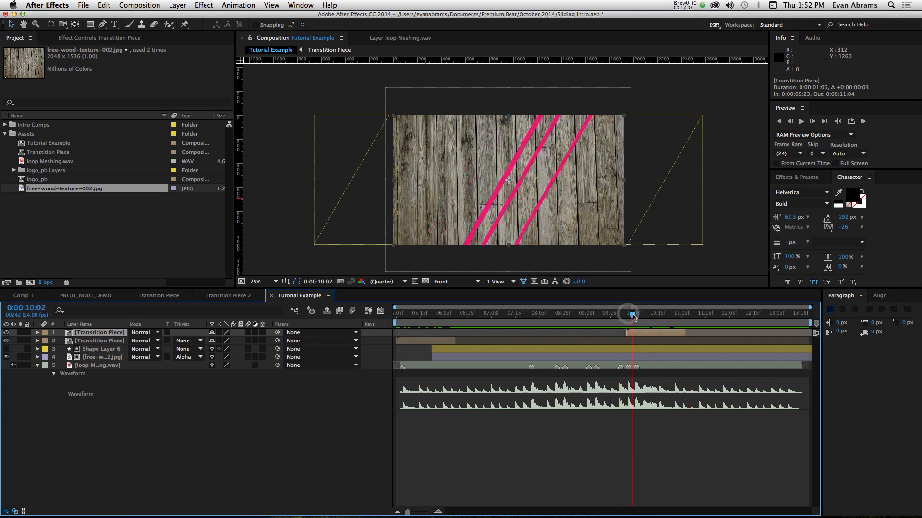
{"action": "left_click_drag", "start_coordinate": [626, 321], "coordinate": [671, 319]}
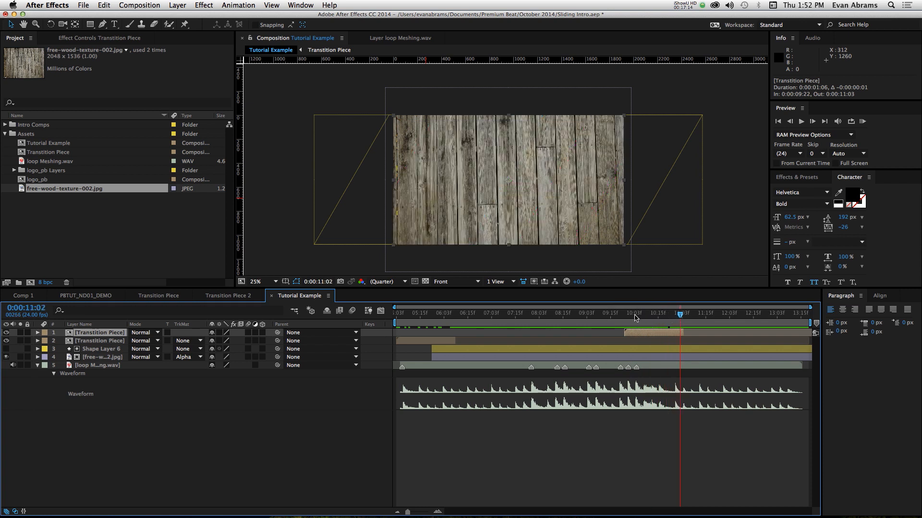
{"action": "left_click", "coordinate": [633, 318]}
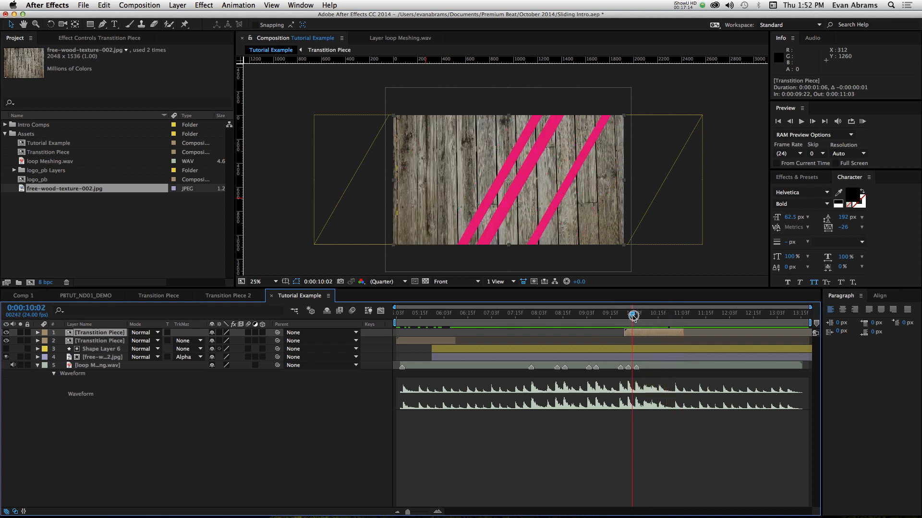
- Duplicate Shape Layer 6, make the copy visible, and set its fill to dark navy 04131F
{"action": "left_click", "coordinate": [481, 349]}
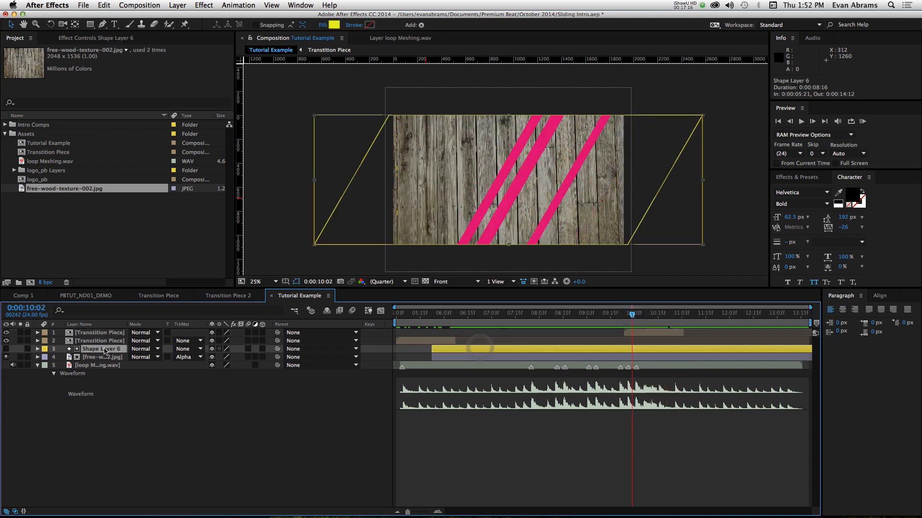
{"action": "key", "text": "super+d"}
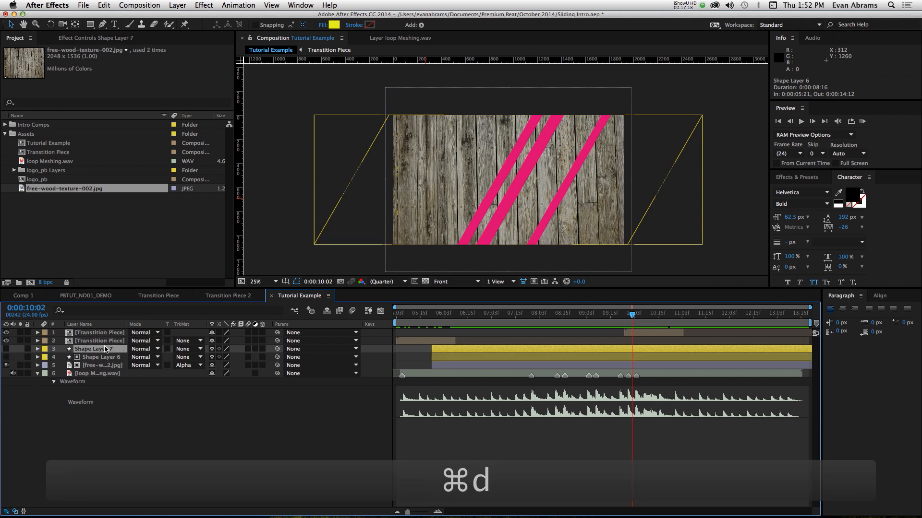
{"action": "left_click", "coordinate": [6, 349]}
{"action": "left_click", "coordinate": [333, 24]}
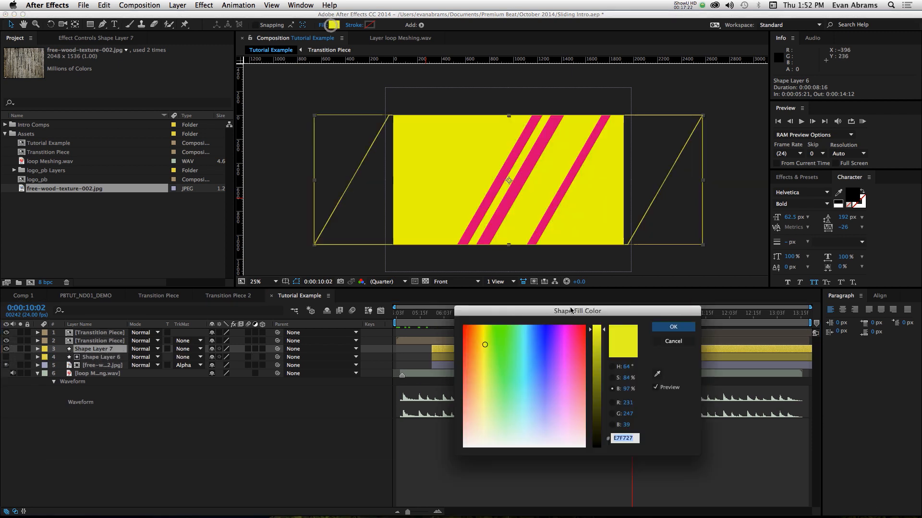
{"action": "left_click_drag", "start_coordinate": [598, 407], "coordinate": [598, 433]}
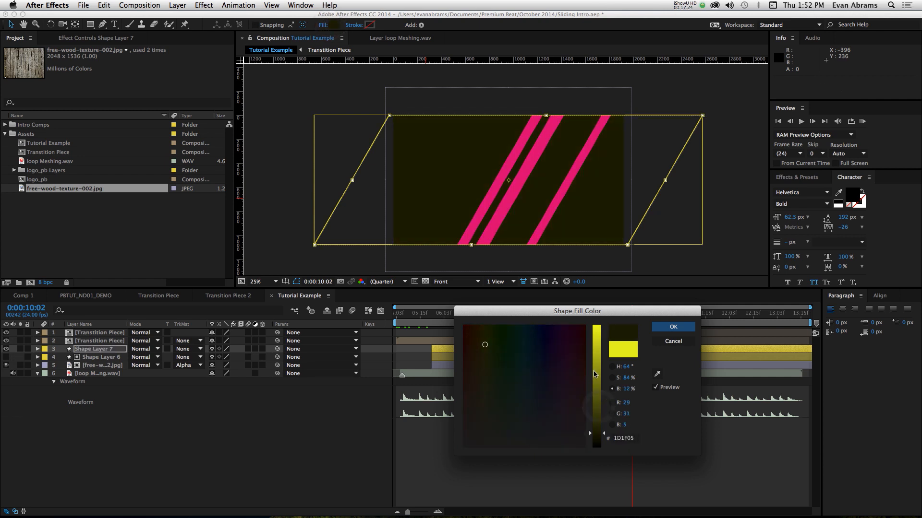
{"action": "left_click_drag", "start_coordinate": [540, 349], "coordinate": [534, 342]}
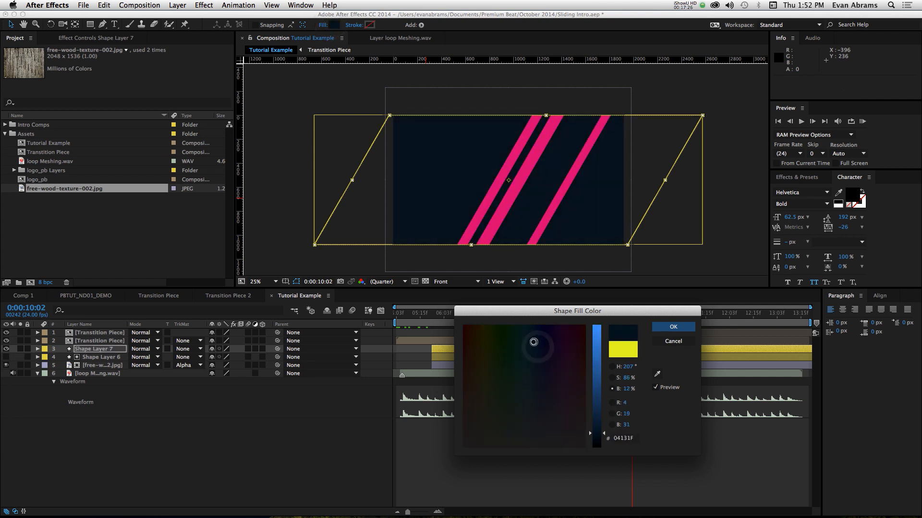
{"action": "left_click", "coordinate": [697, 327]}
- Shift the navy Shape Layer 7 in time to start at 0:00:10:18, hiding its opening behind the second transition's bars
{"action": "left_click_drag", "start_coordinate": [461, 351], "coordinate": [658, 349]}
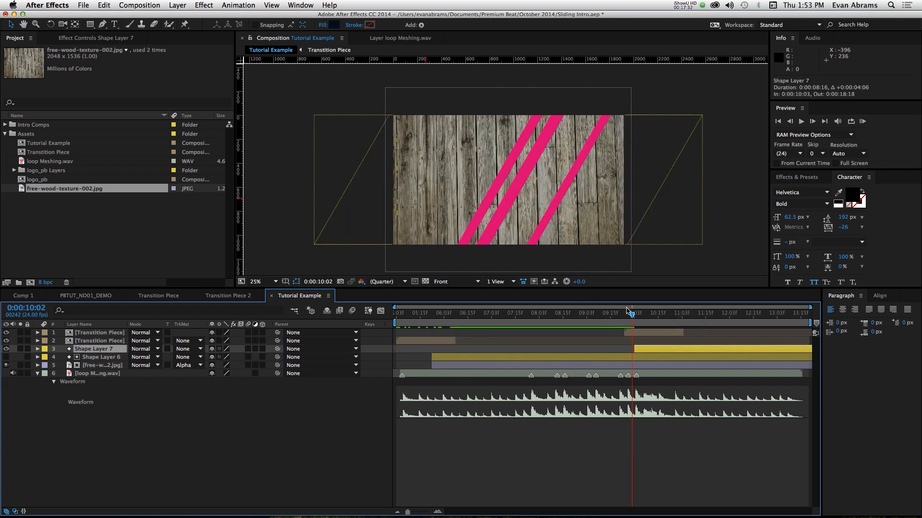
{"action": "left_click_drag", "start_coordinate": [627, 311], "coordinate": [638, 312]}
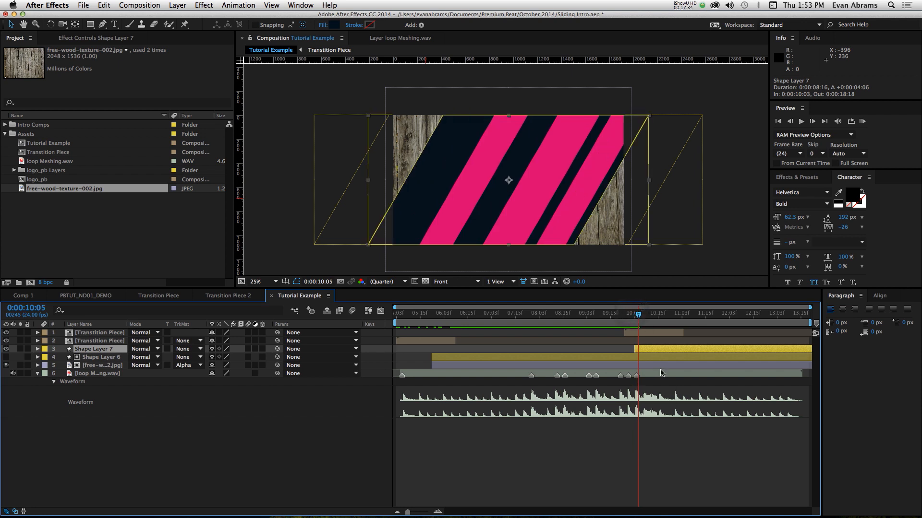
{"action": "left_click_drag", "start_coordinate": [641, 354], "coordinate": [646, 353]}
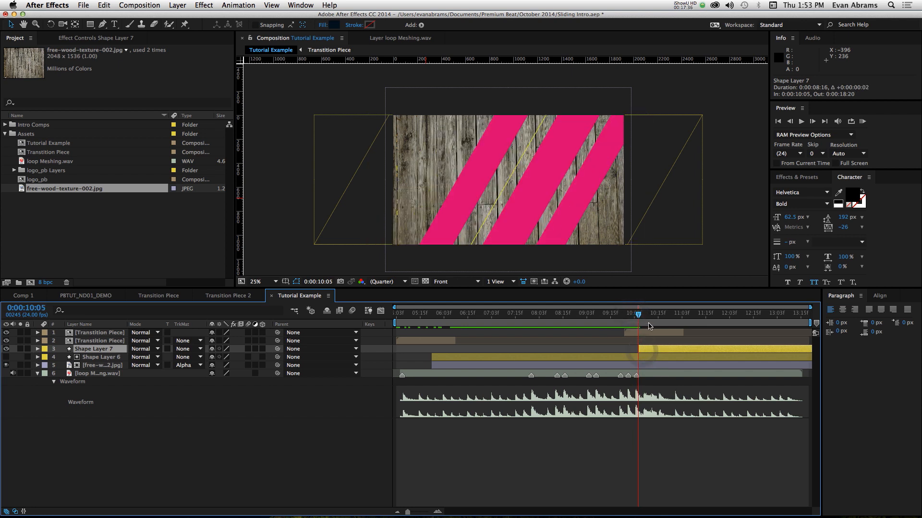
{"action": "left_click_drag", "start_coordinate": [638, 313], "coordinate": [646, 314]}
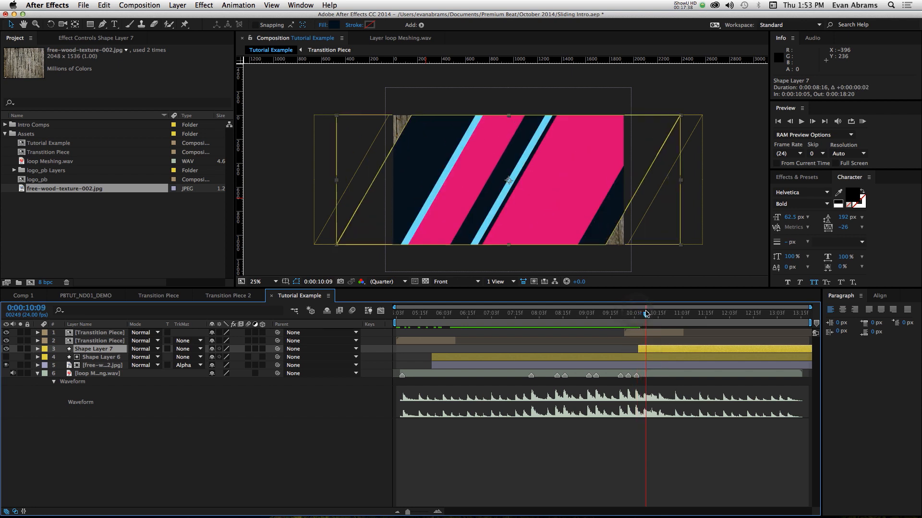
{"action": "left_click_drag", "start_coordinate": [654, 355], "coordinate": [661, 351]}
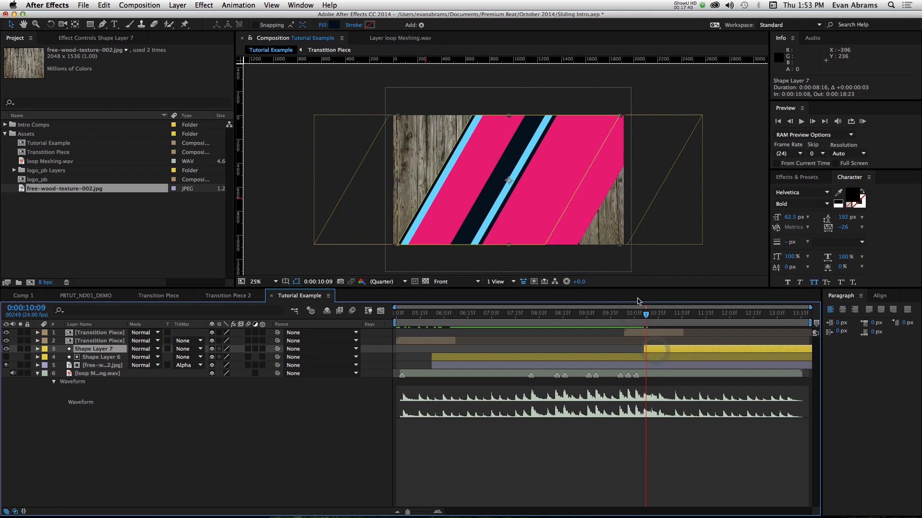
{"action": "left_click", "coordinate": [639, 314]}
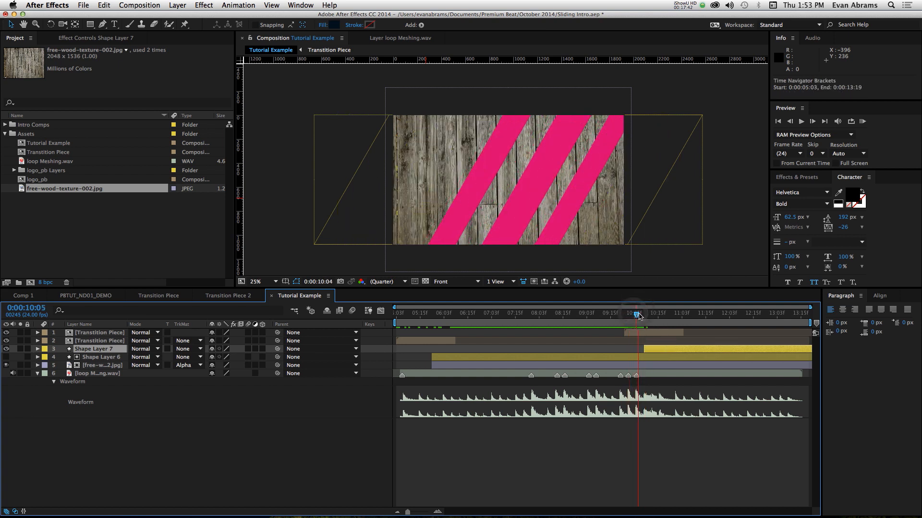
{"action": "left_click_drag", "start_coordinate": [638, 314], "coordinate": [663, 349]}
{"action": "key", "text": "space"}
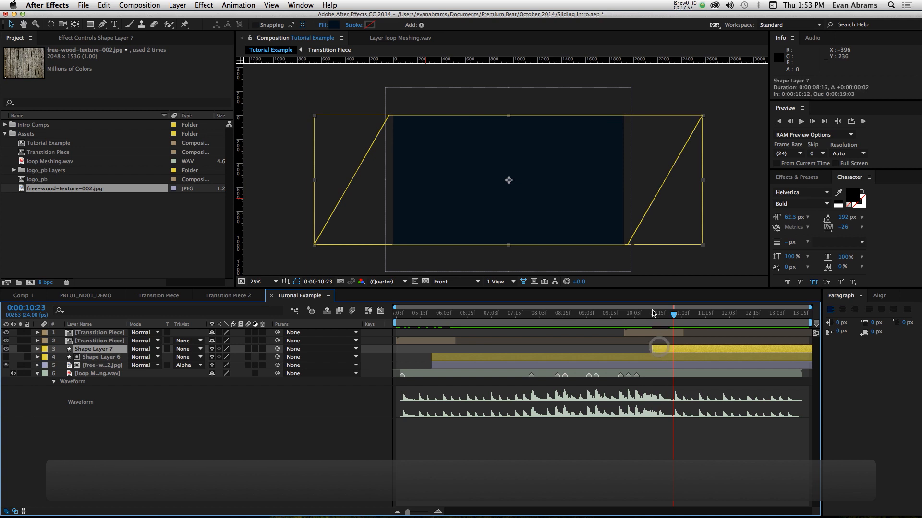
{"action": "left_click", "coordinate": [656, 314]}
{"action": "left_click_drag", "start_coordinate": [656, 315], "coordinate": [667, 316]}
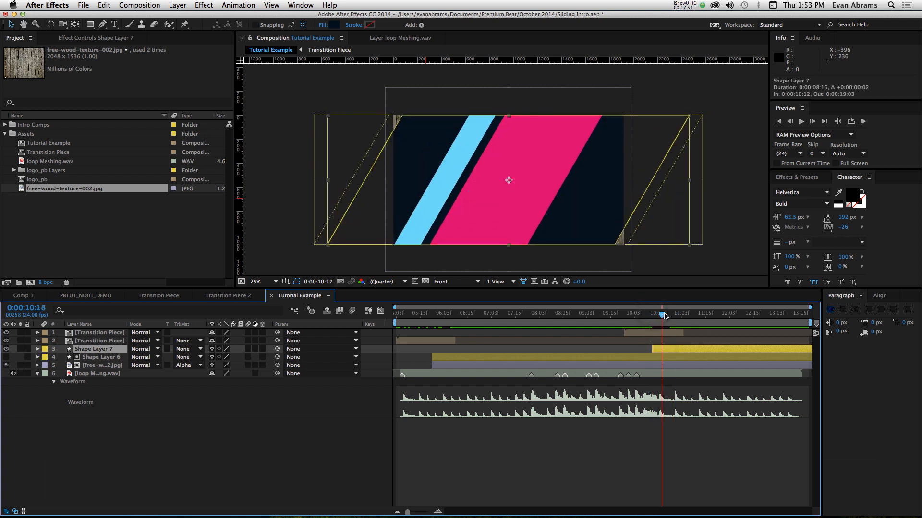
{"action": "left_click_drag", "start_coordinate": [665, 350], "coordinate": [677, 351]}
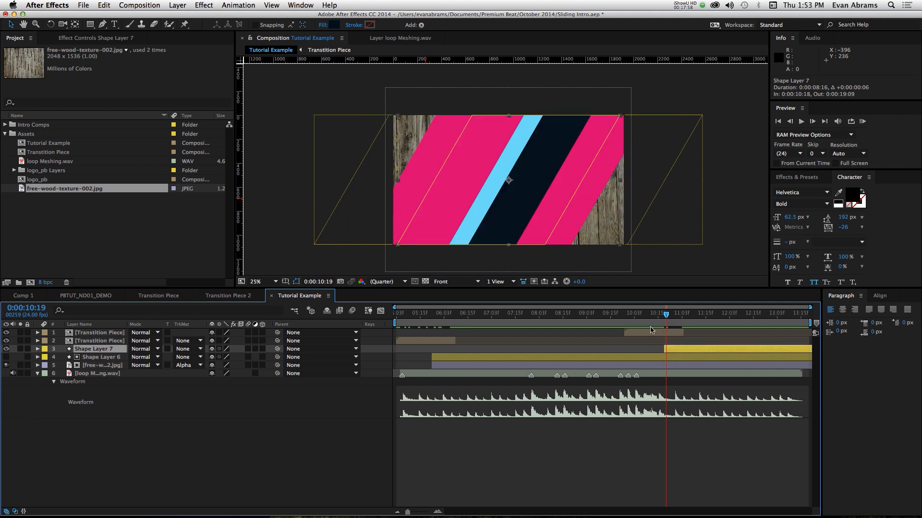
- Play back the first transition from 0:00:05:16 and the change to the navy background from 0:00:10:17
{"action": "left_click_drag", "start_coordinate": [651, 319], "coordinate": [422, 321]}
{"action": "left_click", "coordinate": [661, 335]}
{"action": "key", "text": "space"}
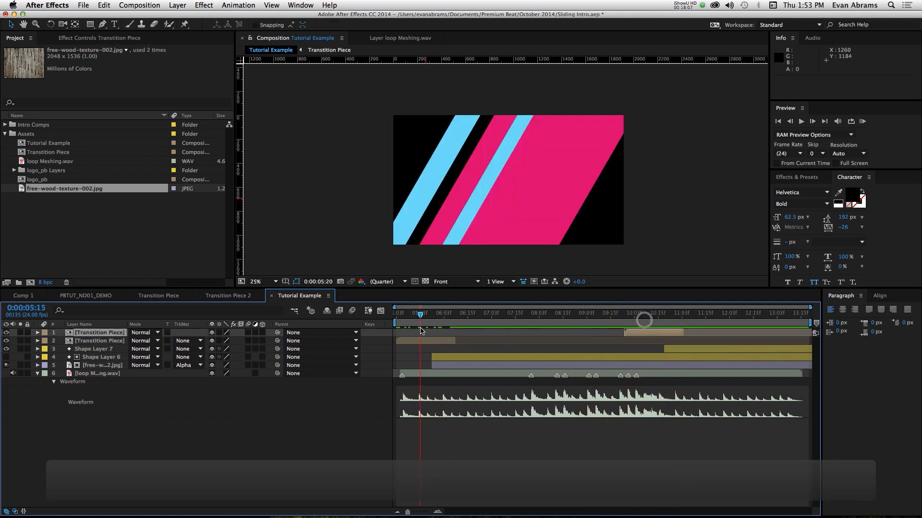
{"action": "left_click", "coordinate": [702, 348]}
{"action": "key", "text": "space"}
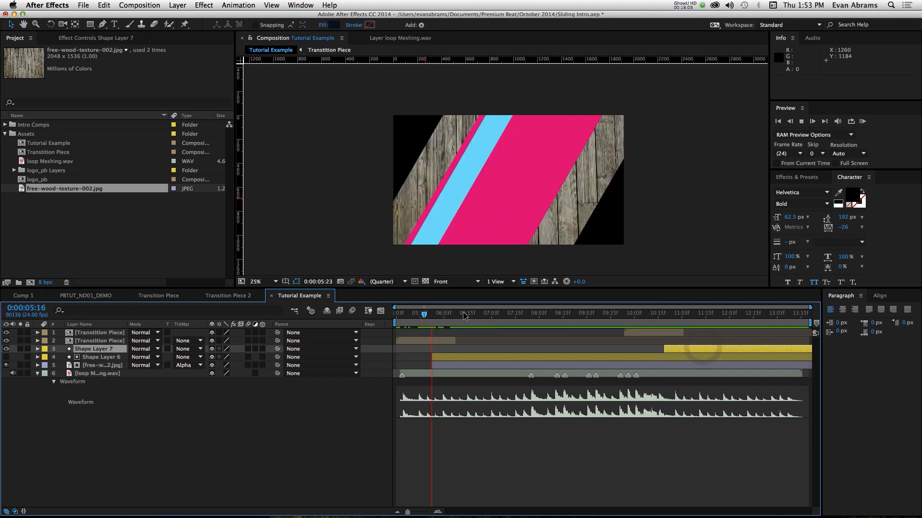
{"action": "key", "text": "space"}
{"action": "left_click", "coordinate": [663, 315]}
{"action": "key", "text": "space"}
{"action": "key", "text": "space"}
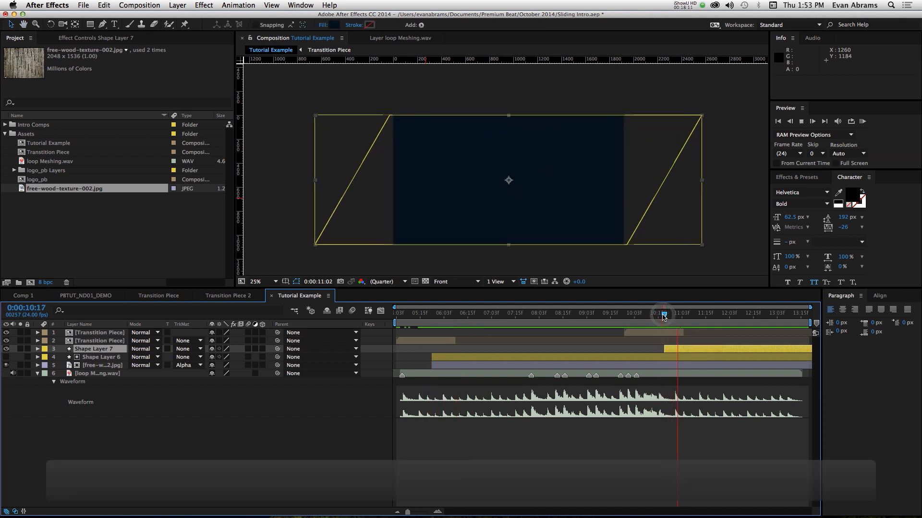
- Replay the first bar transition from 0:00:05:14 to the full wood background and clear the project item selection
{"action": "left_click_drag", "start_coordinate": [654, 314], "coordinate": [438, 323]}
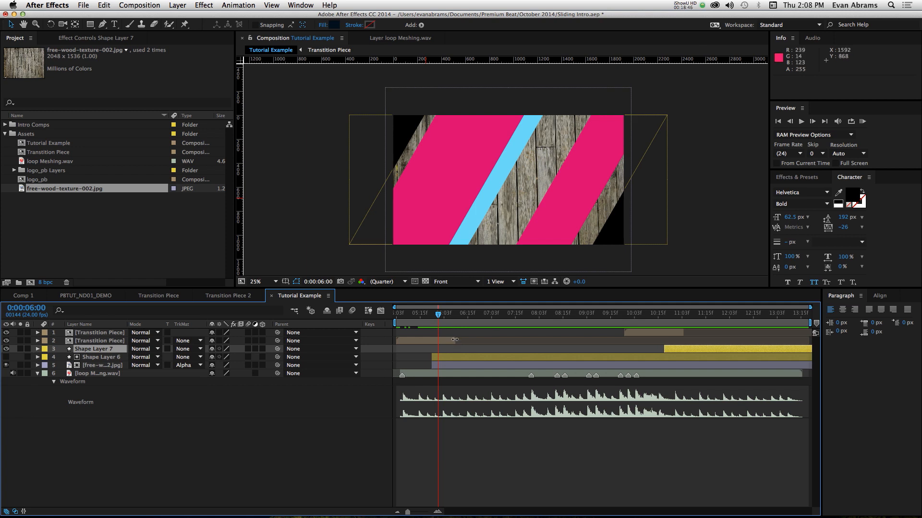
{"action": "key", "text": "space"}
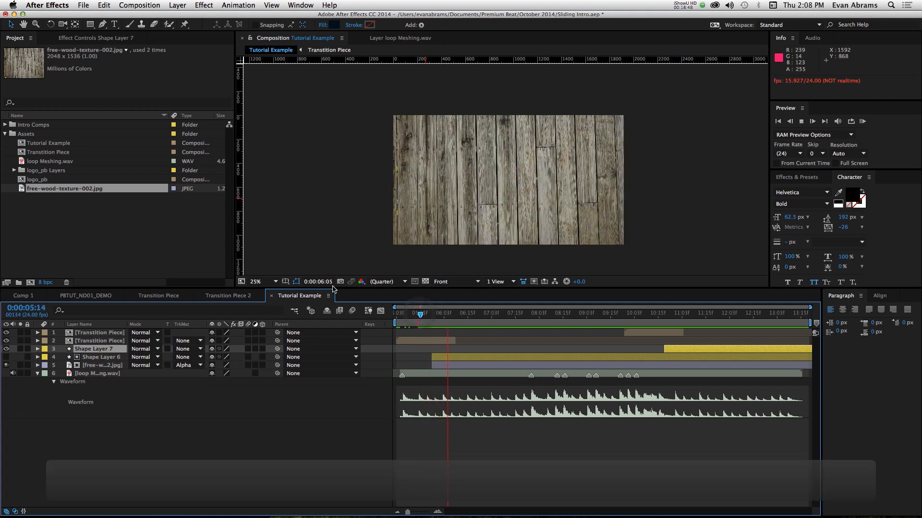
{"action": "left_click", "coordinate": [111, 225]}
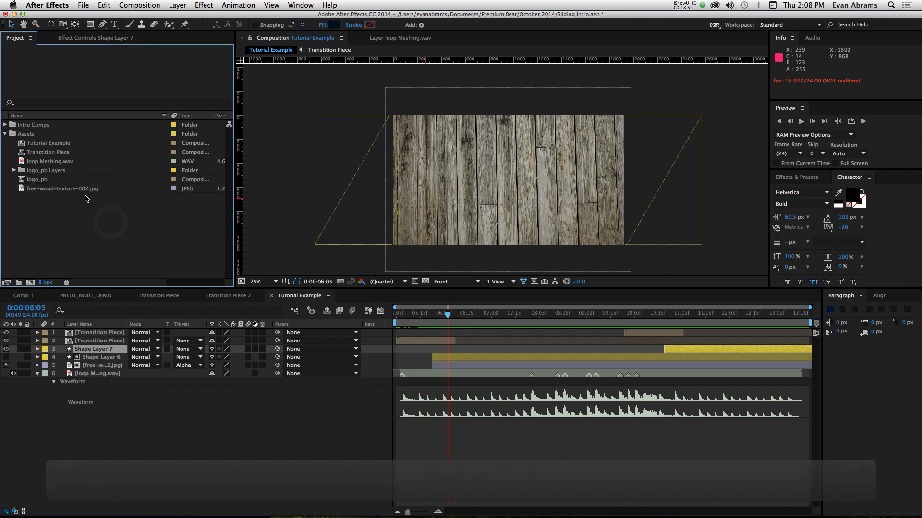
- Open the logo_pb composition and turn on the transparency grid behind the logo
{"action": "left_click", "coordinate": [43, 181]}
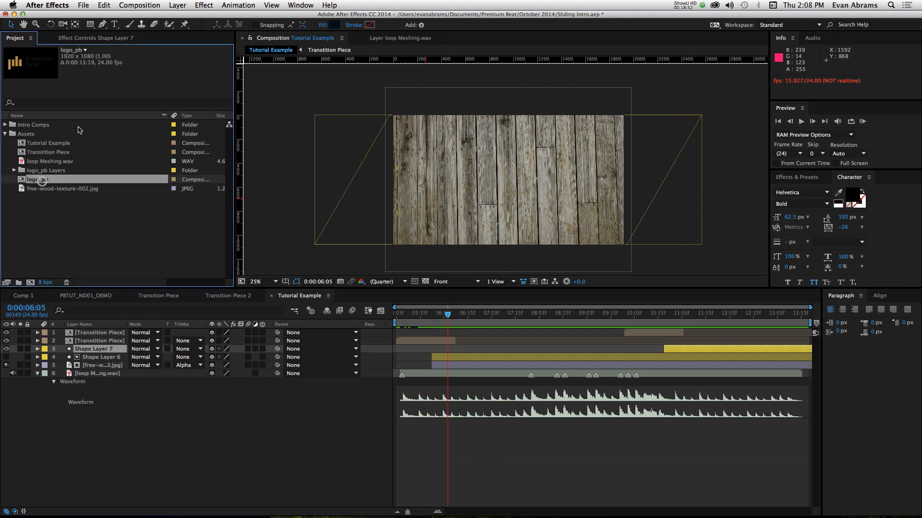
{"action": "double_click", "coordinate": [25, 181]}
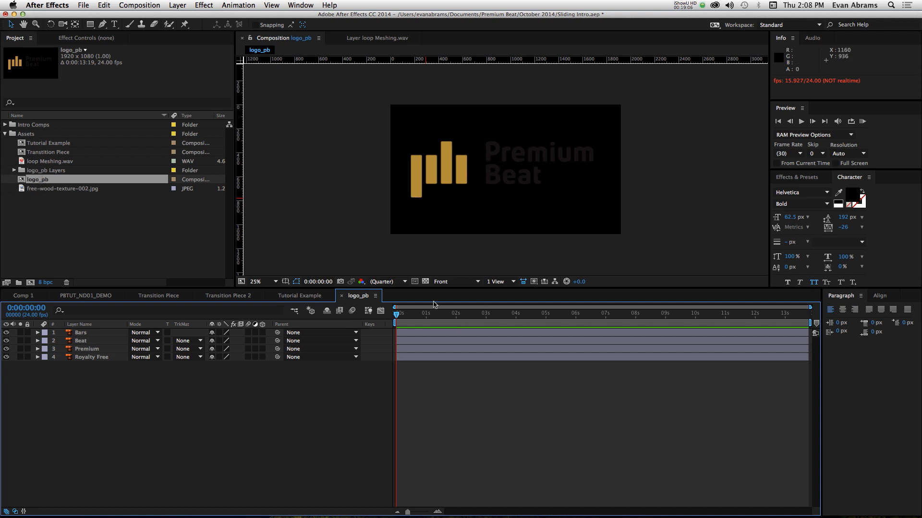
{"action": "left_click", "coordinate": [429, 281]}
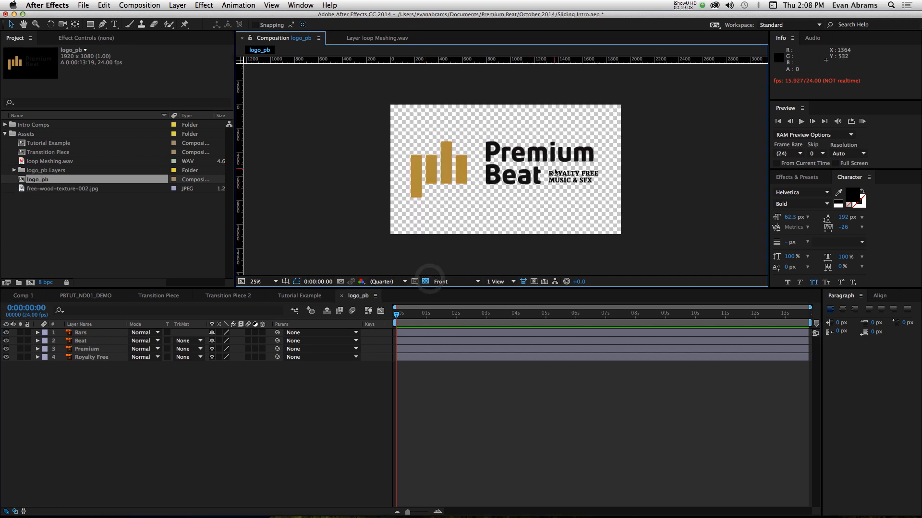
- Convert the Bars, Beat, Premium and Royalty Free vector layers into shape layers
{"action": "left_click", "coordinate": [569, 181]}
{"action": "left_click", "coordinate": [500, 173]}
{"action": "left_click", "coordinate": [497, 153], "text": "shift"}
{"action": "left_click", "coordinate": [580, 177], "text": "shift"}
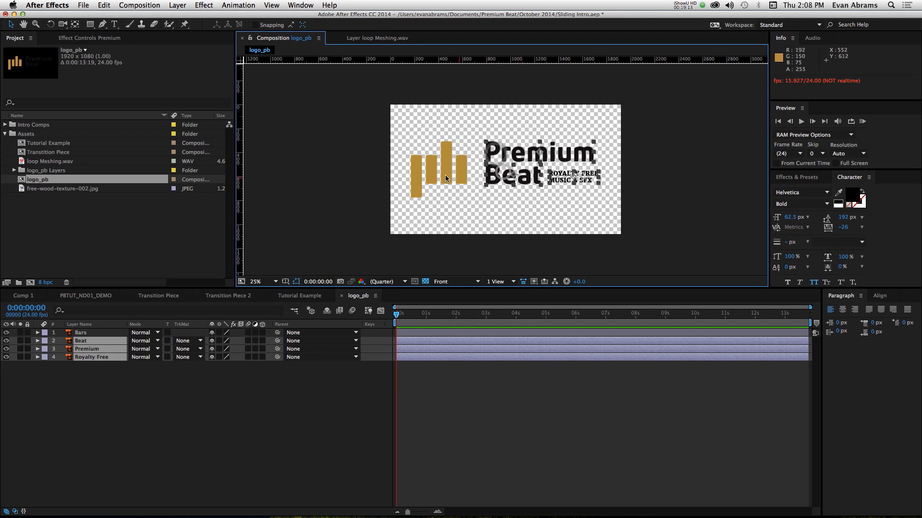
{"action": "left_click", "coordinate": [451, 168], "text": "shift"}
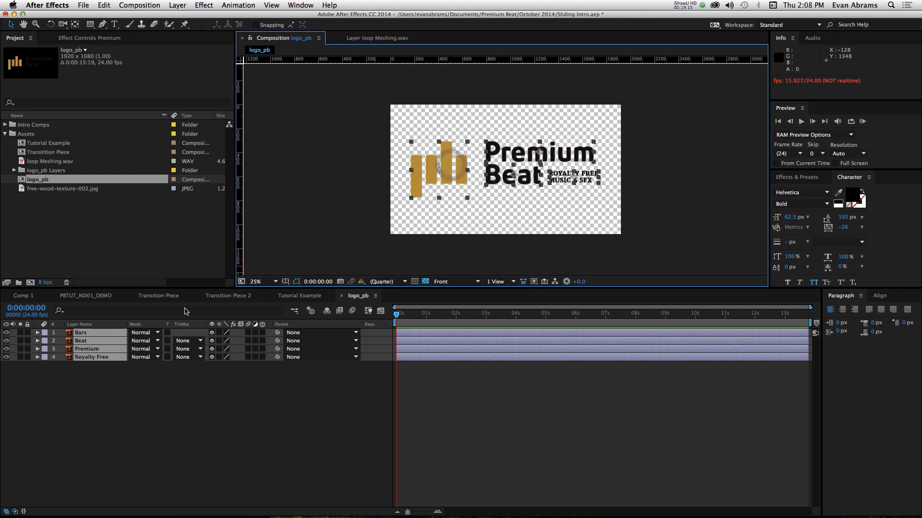
{"action": "key", "text": "period"}
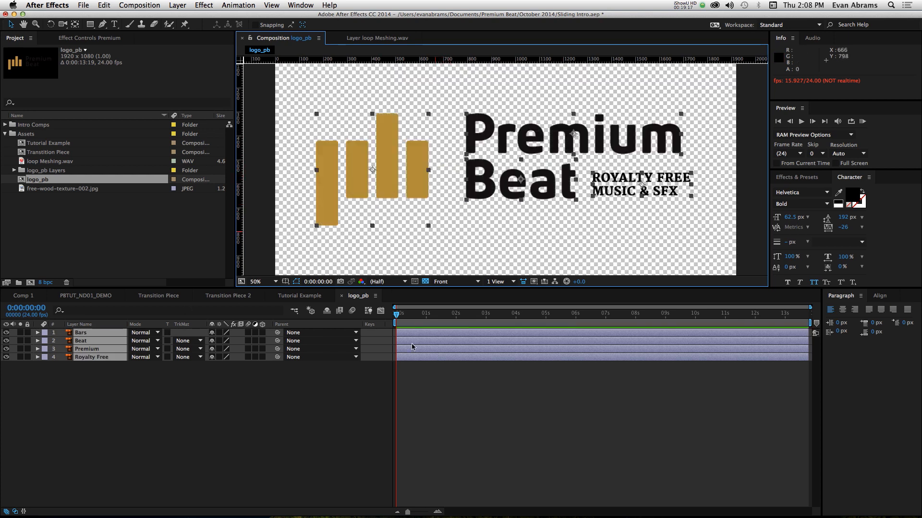
{"action": "right_click", "coordinate": [98, 341]}
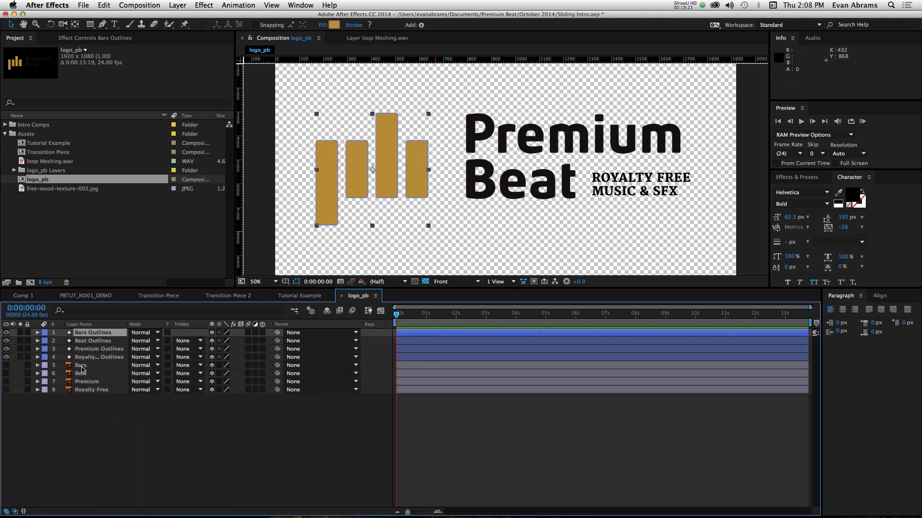
- Examine which part of the logo each outline layer holds and compare these layers with the four hidden originals
{"action": "left_click", "coordinate": [82, 366]}
{"action": "left_click", "coordinate": [98, 389], "text": "shift"}
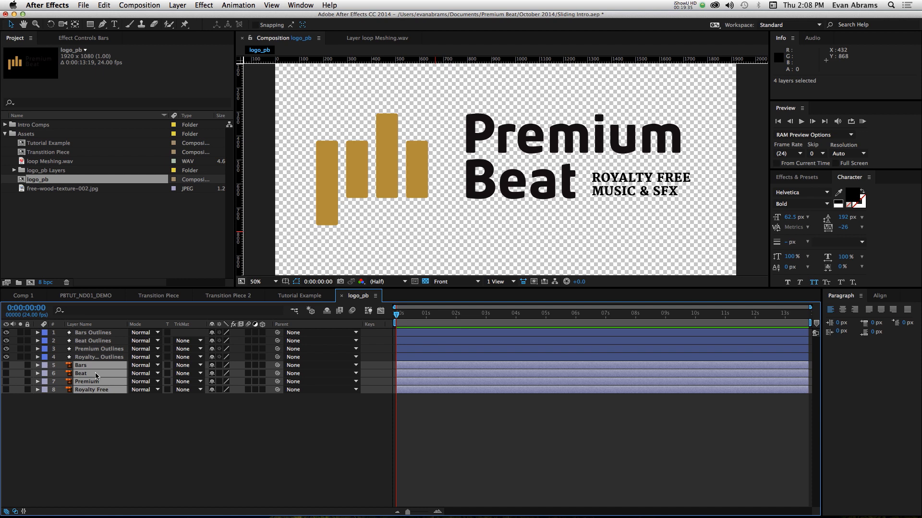
{"action": "left_click", "coordinate": [365, 143]}
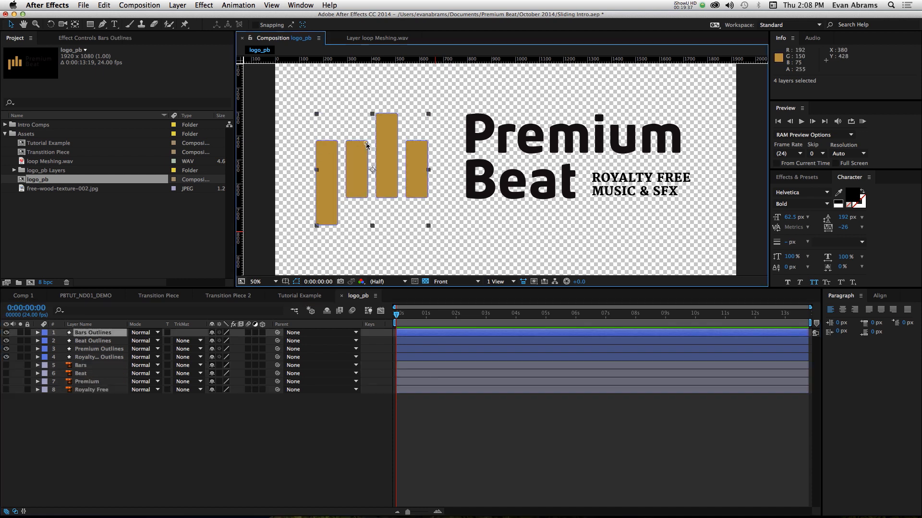
{"action": "left_click", "coordinate": [533, 129]}
{"action": "left_click", "coordinate": [566, 185]}
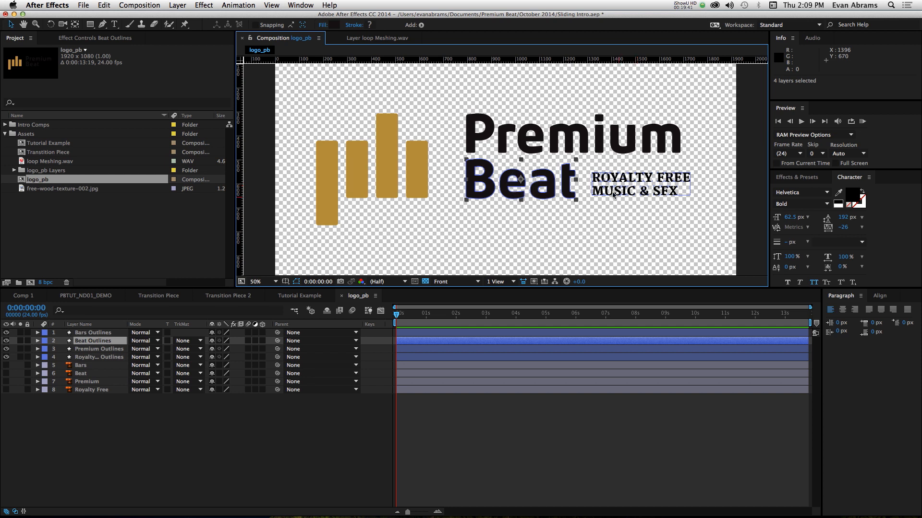
{"action": "left_click", "coordinate": [92, 383]}
{"action": "left_click", "coordinate": [83, 365]}
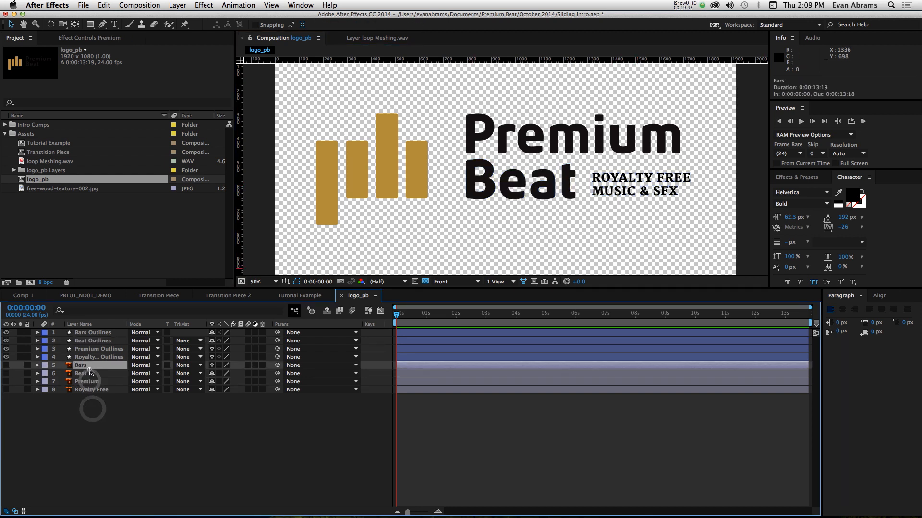
{"action": "left_click", "coordinate": [87, 390], "text": "shift"}
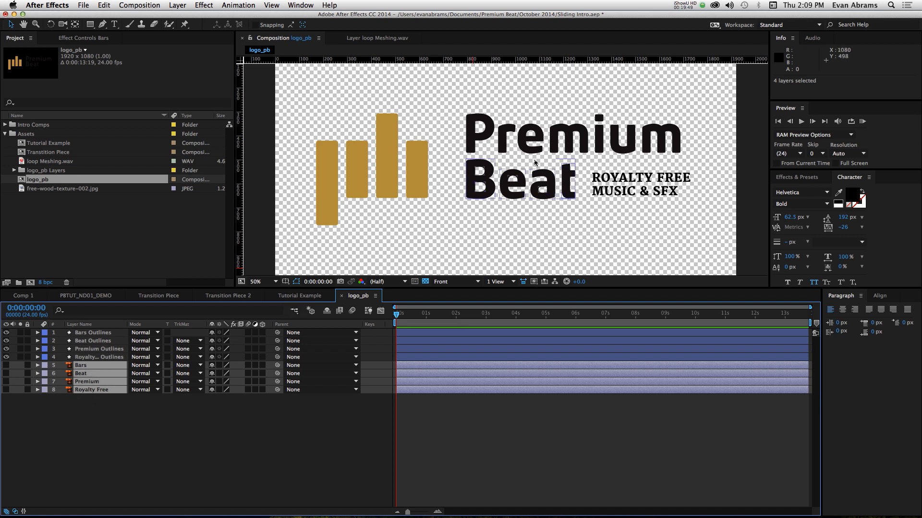
{"action": "left_click", "coordinate": [534, 163]}
{"action": "left_click", "coordinate": [530, 144]}
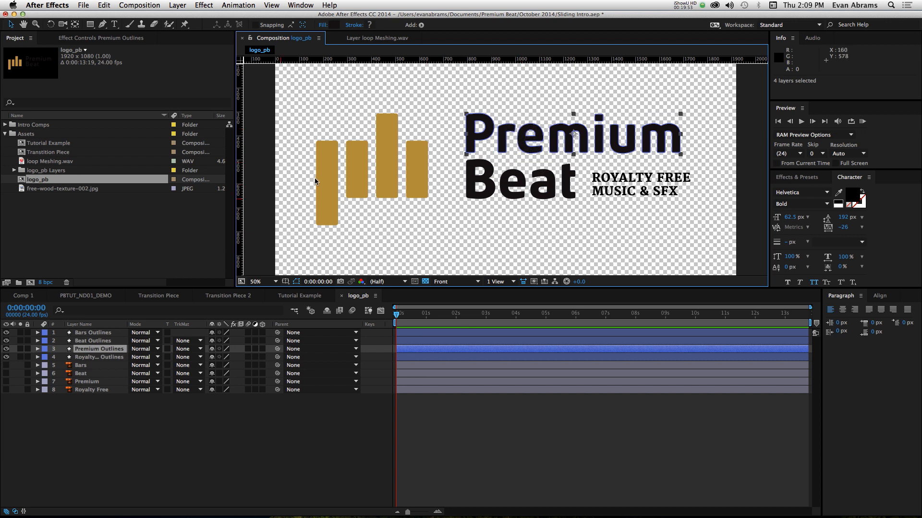
{"action": "left_click", "coordinate": [367, 163]}
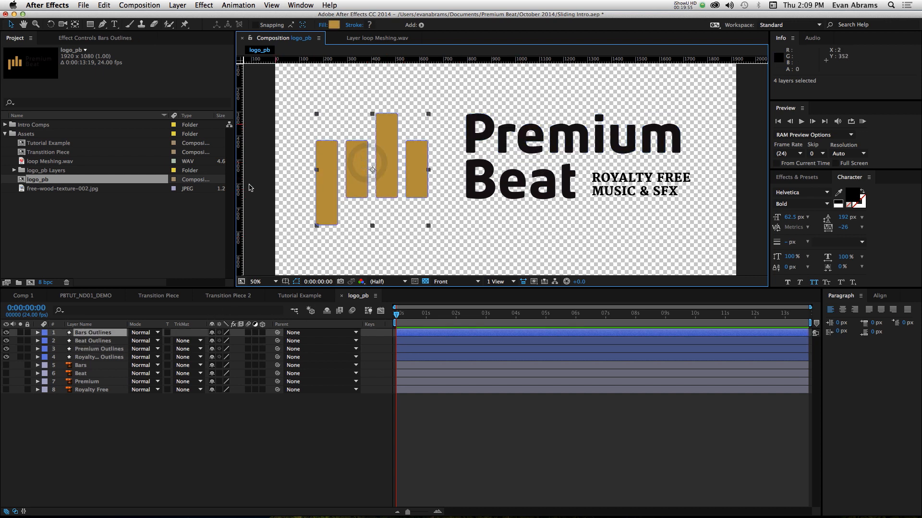
{"action": "left_click", "coordinate": [534, 189]}
{"action": "left_click", "coordinate": [531, 135]}
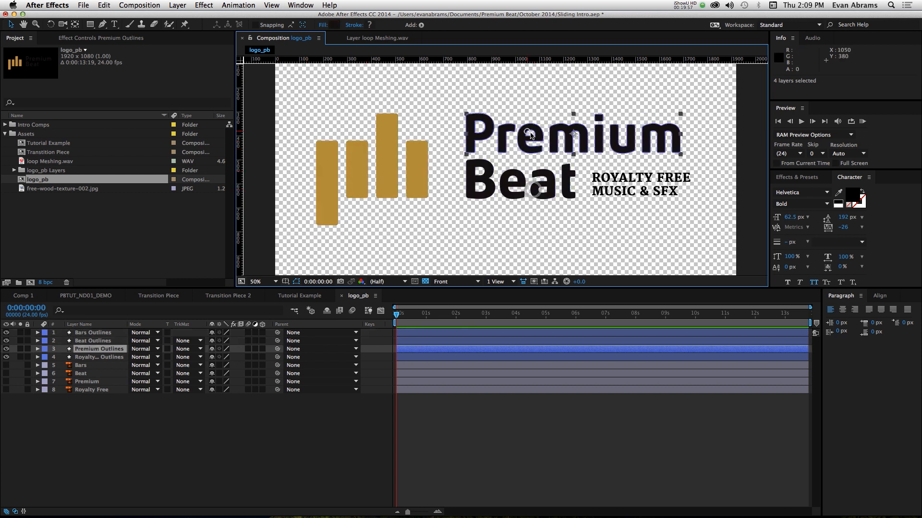
{"action": "left_click", "coordinate": [598, 177]}
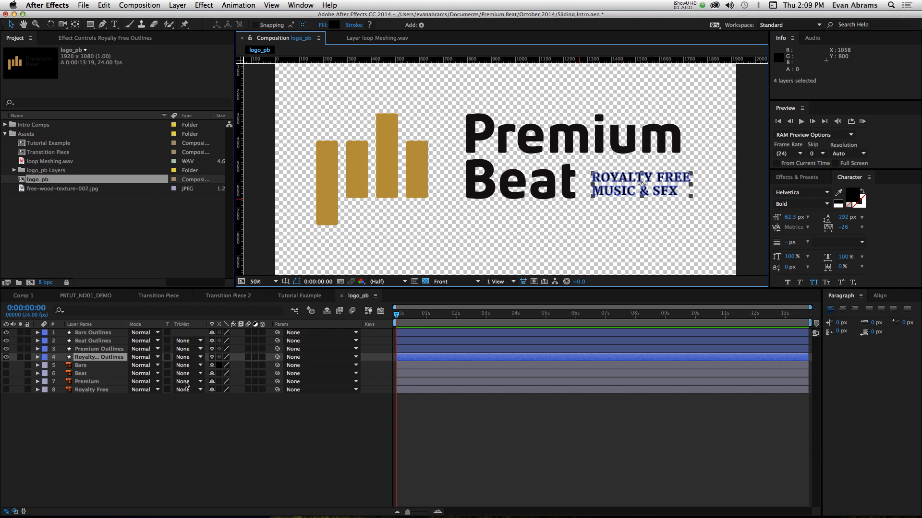
{"action": "left_click", "coordinate": [328, 193]}
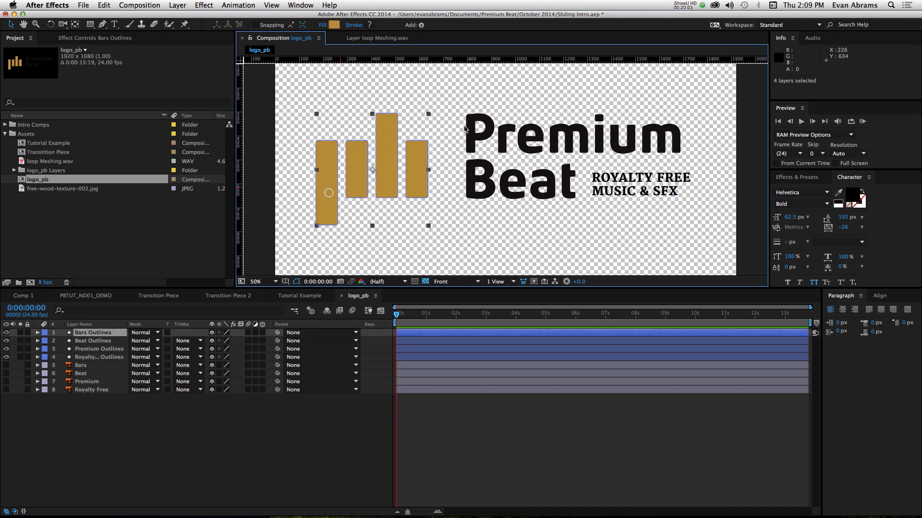
- Delete the original Bars, Beat, Premium and Royalty Free layers, and remove the logo_pb Layers folder from the project
{"action": "left_click", "coordinate": [81, 365]}
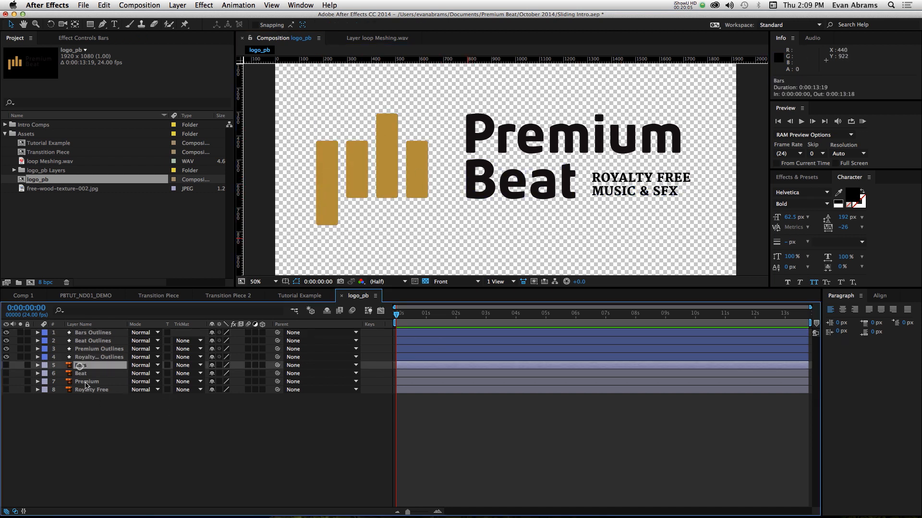
{"action": "left_click", "coordinate": [88, 390], "text": "shift"}
{"action": "key", "text": "Delete"}
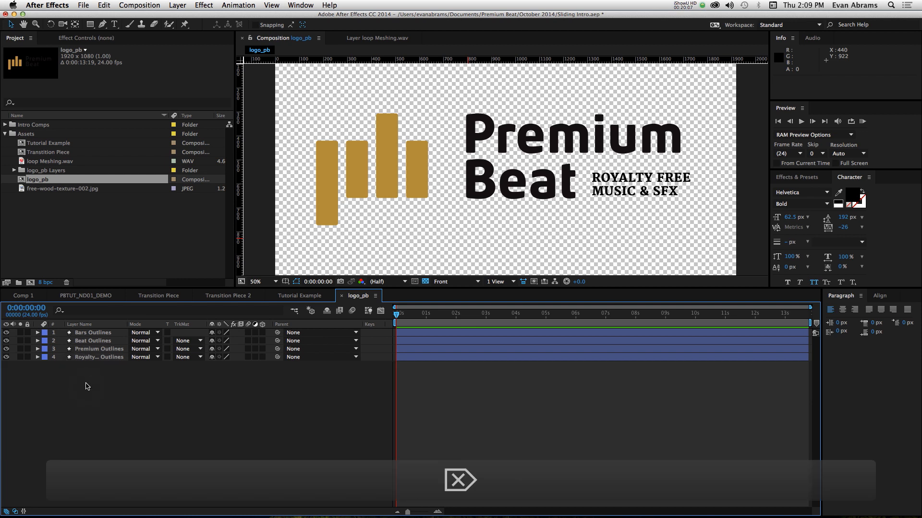
{"action": "left_click", "coordinate": [57, 171]}
{"action": "key", "text": "Delete"}
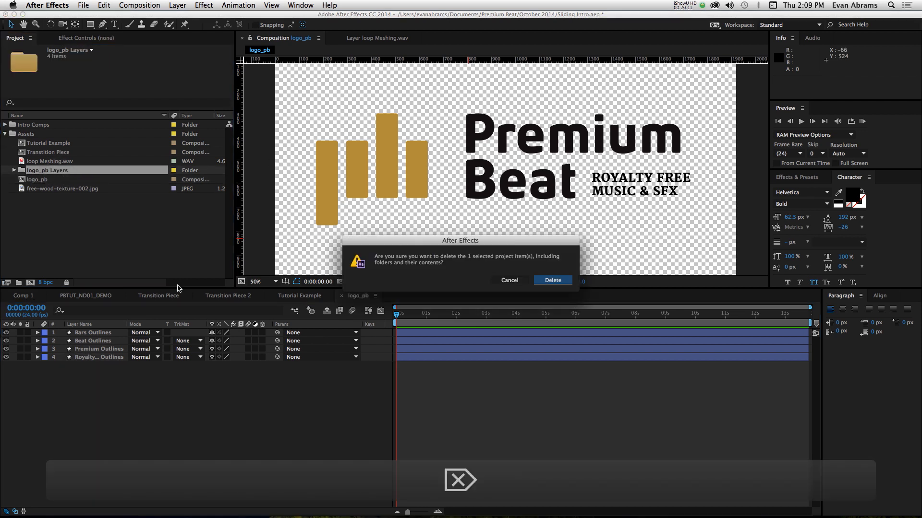
{"action": "left_click", "coordinate": [552, 281]}
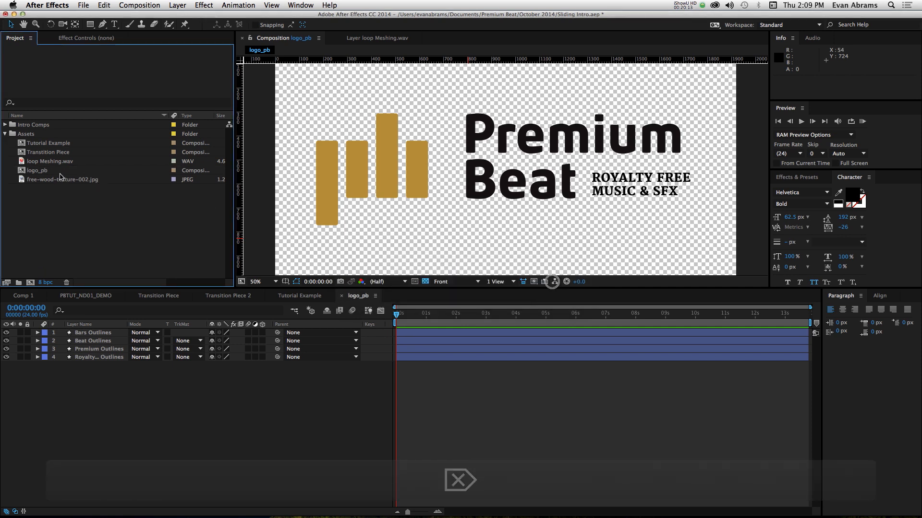
- Draw a rectangular mask on the Bars Outlines layer, enclosing all four gold bars with a small margin
{"action": "left_click", "coordinate": [376, 172]}
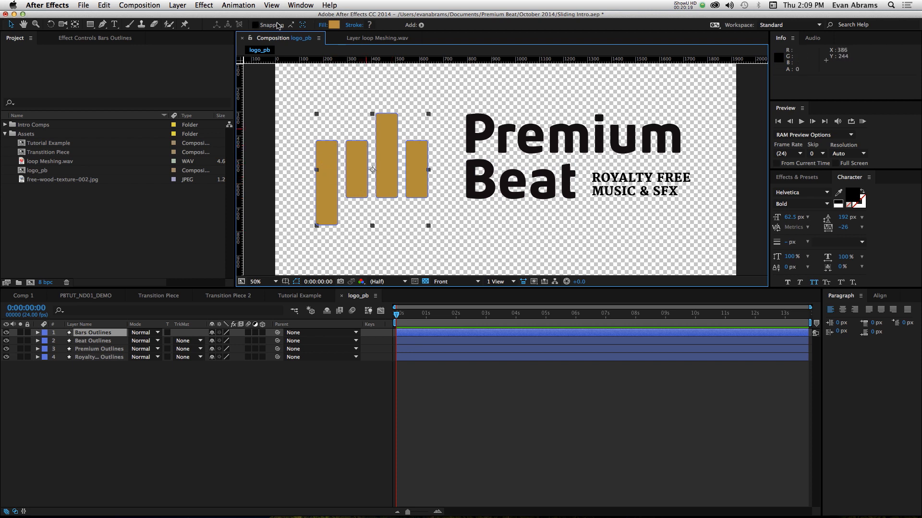
{"action": "left_click", "coordinate": [126, 333]}
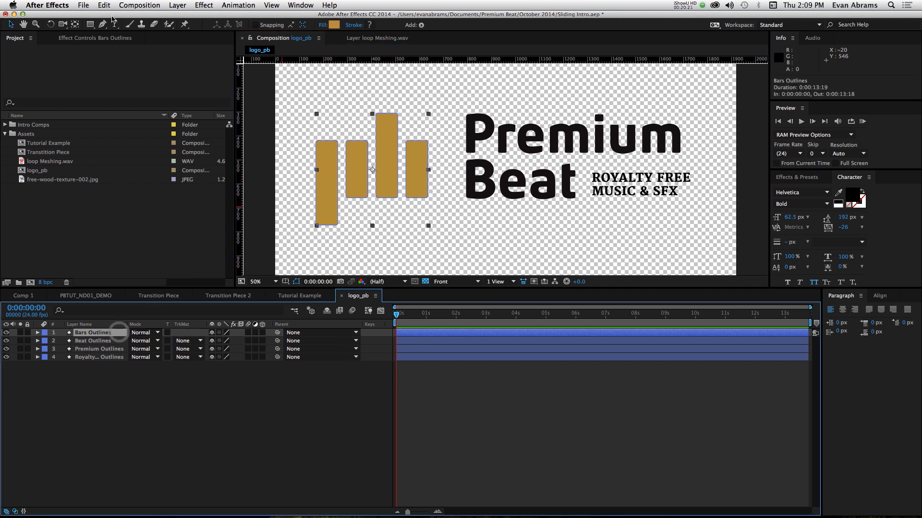
{"action": "left_click", "coordinate": [91, 25]}
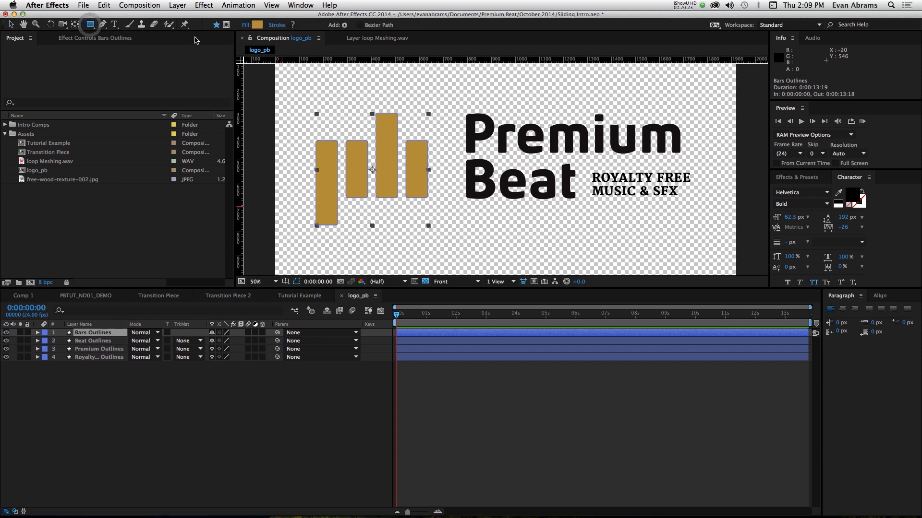
{"action": "left_click", "coordinate": [227, 27]}
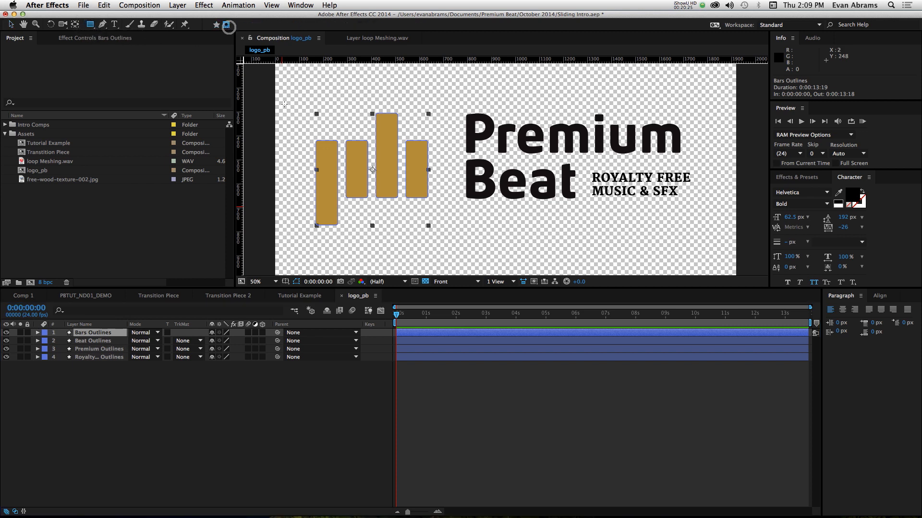
{"action": "left_click_drag", "start_coordinate": [304, 104], "coordinate": [330, 179]}
{"action": "mouse_move", "coordinate": [420, 248]}
{"action": "left_mouse_down"}
{"action": "mouse_move", "coordinate": [489, 268]}
{"action": "mouse_move", "coordinate": [466, 264]}
{"action": "mouse_move", "coordinate": [443, 244]}
{"action": "left_mouse_up"}
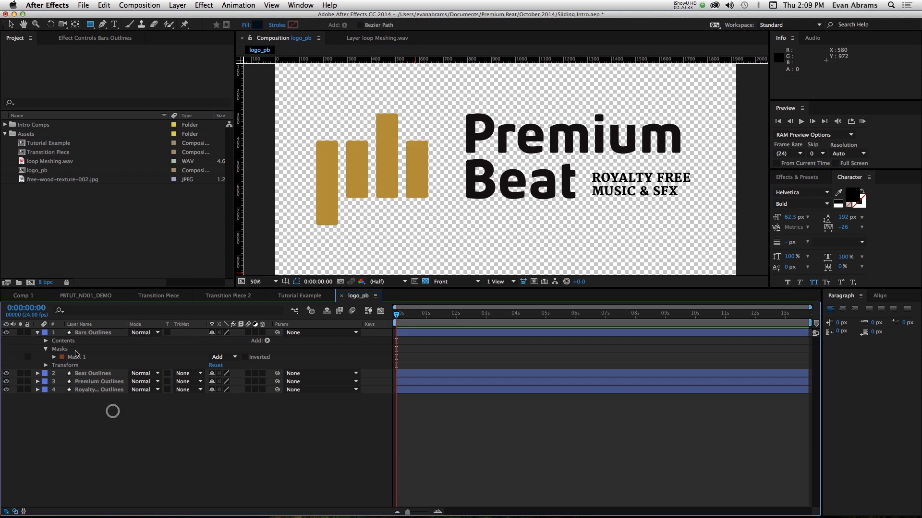
- Select Groups 1 to 4 in the Bars Outlines contents and add a Position keyframe at 0:00:00:20
{"action": "left_click", "coordinate": [76, 336]}
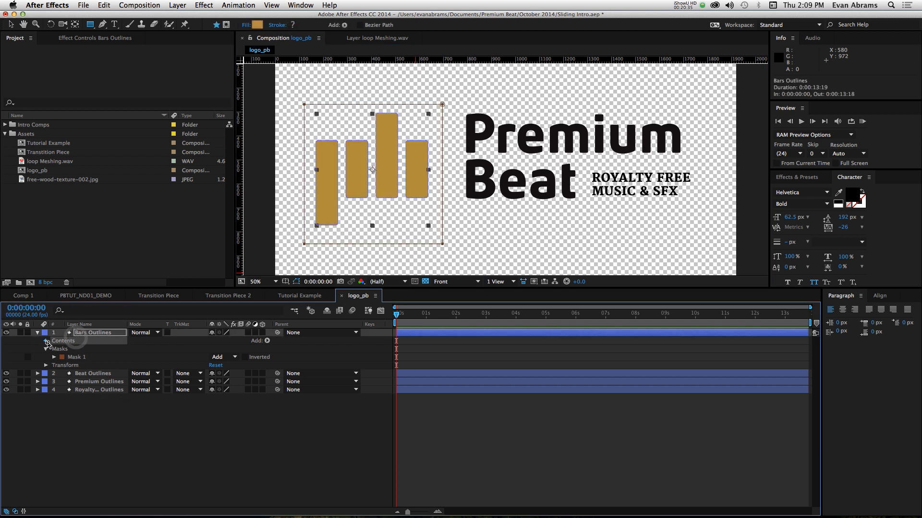
{"action": "left_click", "coordinate": [46, 341]}
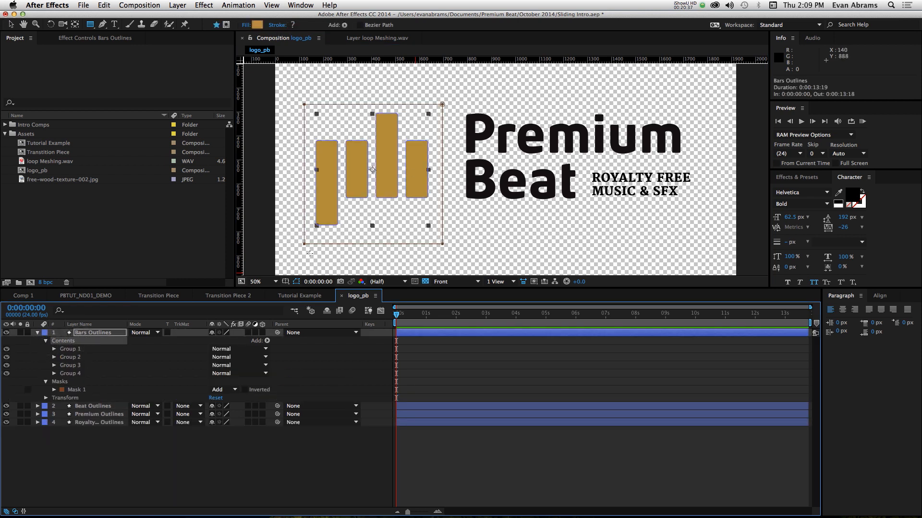
{"action": "key", "text": "v"}
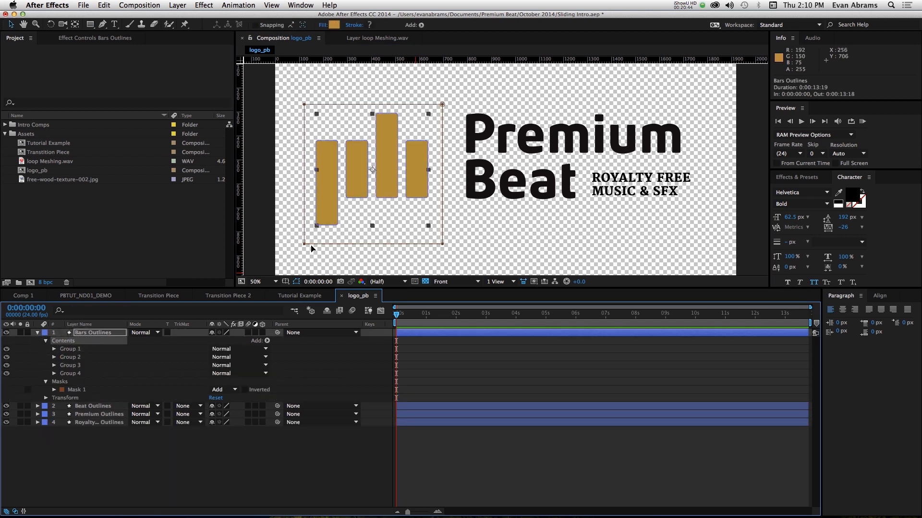
{"action": "left_click", "coordinate": [77, 349]}
{"action": "left_click", "coordinate": [75, 373], "text": "shift"}
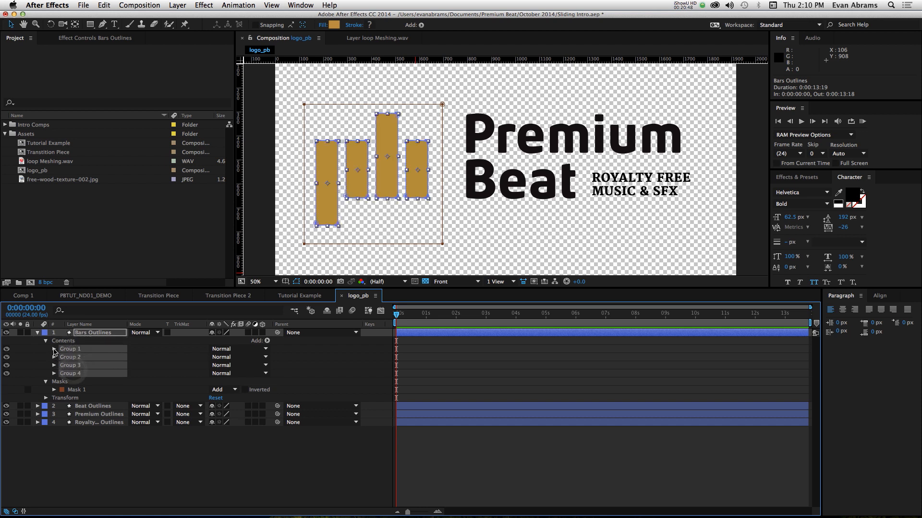
{"action": "left_click", "coordinate": [55, 350]}
{"action": "left_click", "coordinate": [62, 374]}
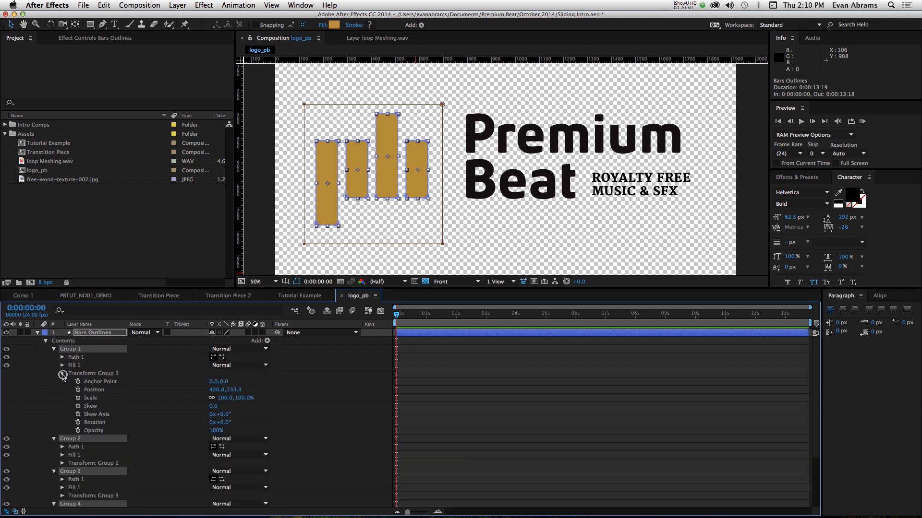
{"action": "key", "text": "shift+Page_Down"}
{"action": "key", "text": "shift+Page_Down"}
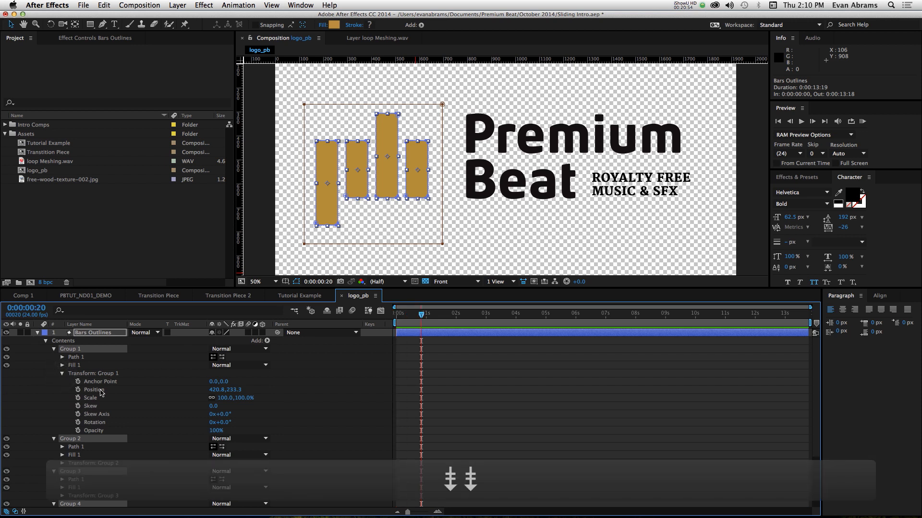
{"action": "left_click", "coordinate": [79, 390]}
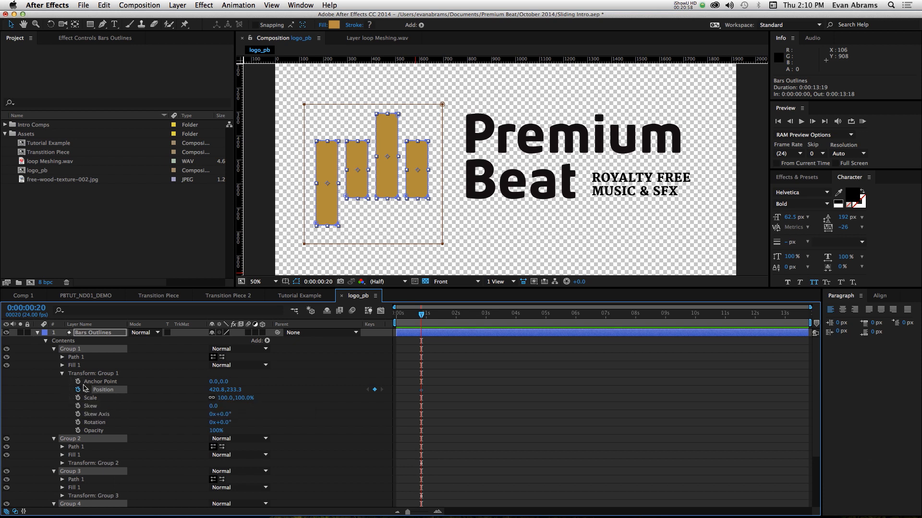
- Add a Path keyframe at 0:00:00:20 to Path 1 in each of Groups 1 to 4 of the Bars Outlines layer
{"action": "left_click", "coordinate": [63, 357]}
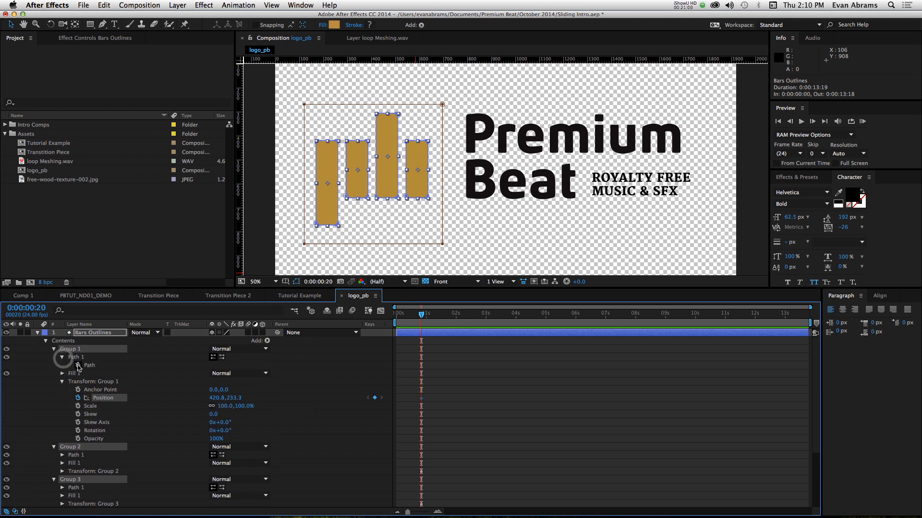
{"action": "left_click", "coordinate": [77, 365]}
{"action": "left_click", "coordinate": [62, 455]}
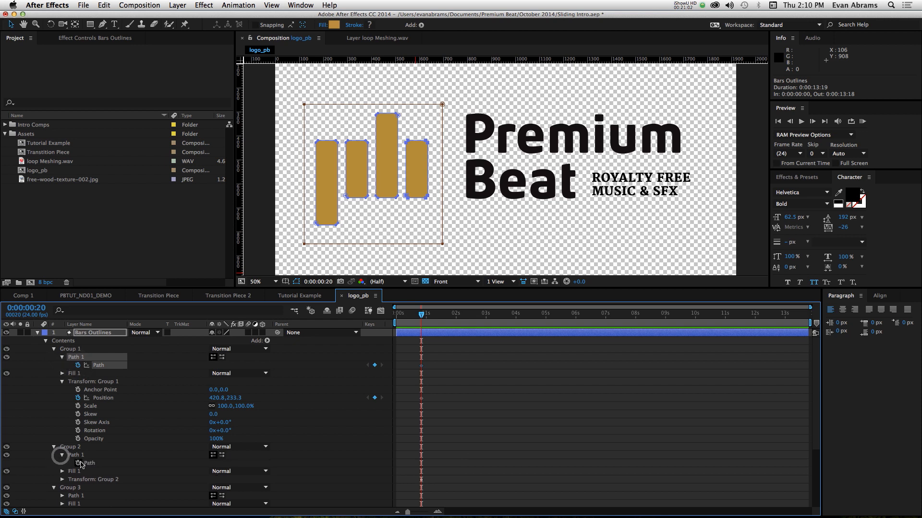
{"action": "left_click", "coordinate": [78, 463]}
{"action": "scroll", "coordinate": [76, 465], "scroll_direction": "down", "scroll_amount": 2}
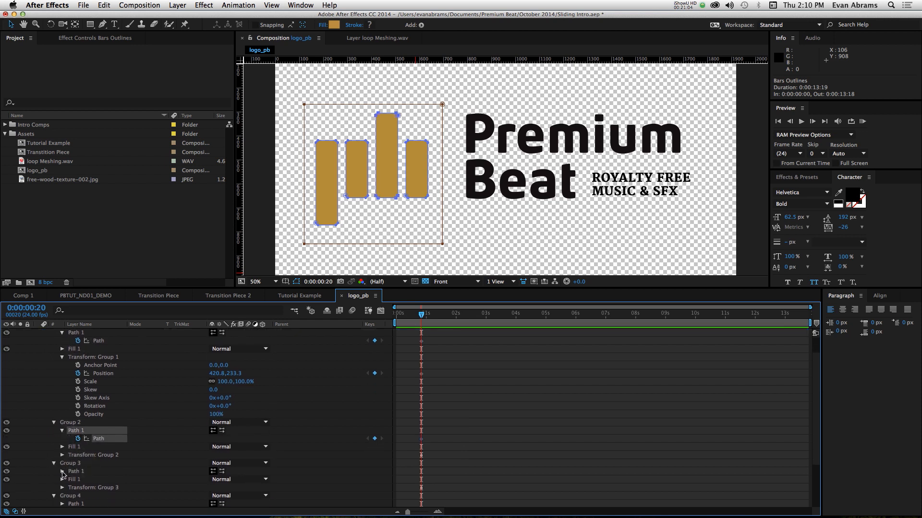
{"action": "left_click", "coordinate": [62, 471]}
{"action": "left_click", "coordinate": [78, 479]}
{"action": "scroll", "coordinate": [70, 475], "scroll_direction": "down", "scroll_amount": 4}
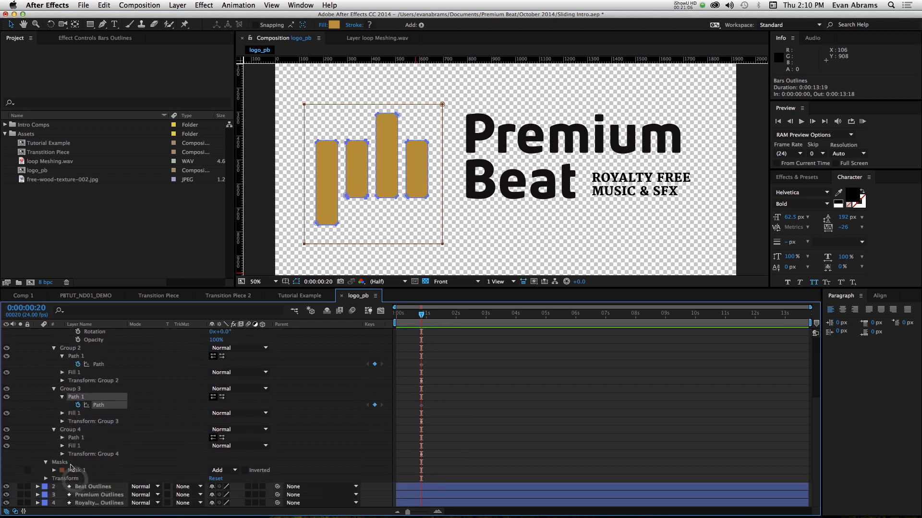
{"action": "left_click", "coordinate": [63, 438]}
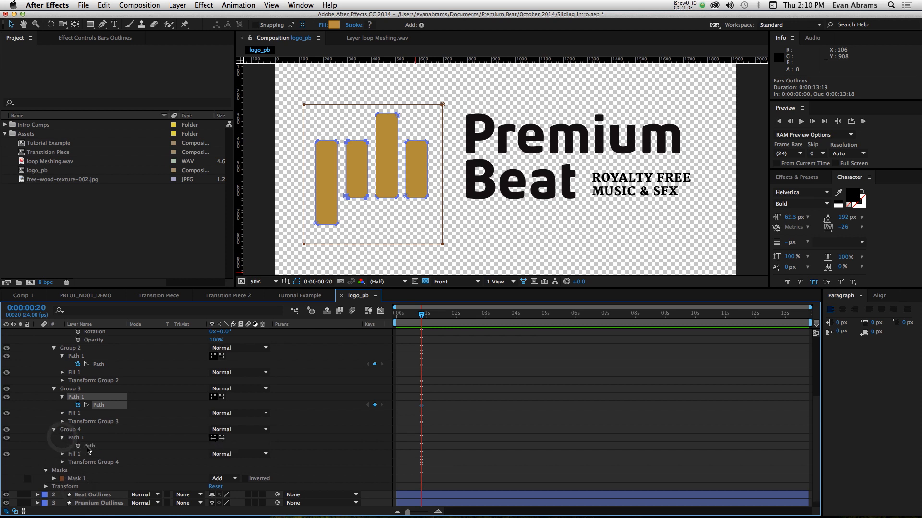
{"action": "left_click", "coordinate": [78, 446]}
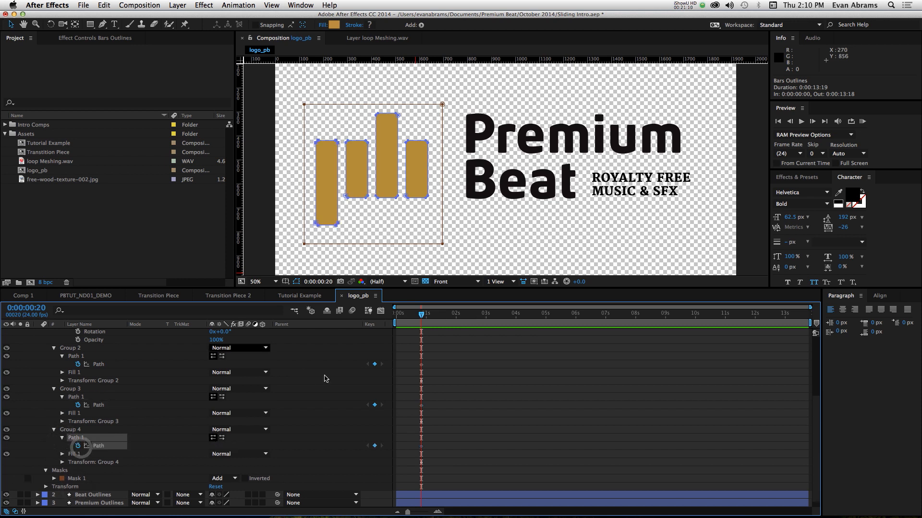
- Show only the keyframed properties of the Bars Outlines layer, with the timeline enlarged around its first seconds
{"action": "left_click", "coordinate": [434, 372]}
{"action": "scroll", "coordinate": [433, 373], "scroll_direction": "up", "scroll_amount": 5}
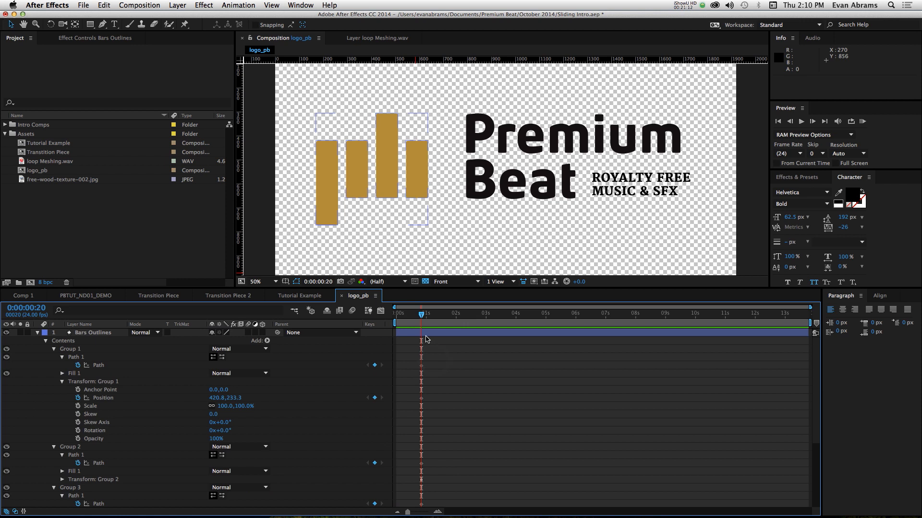
{"action": "left_click", "coordinate": [427, 332]}
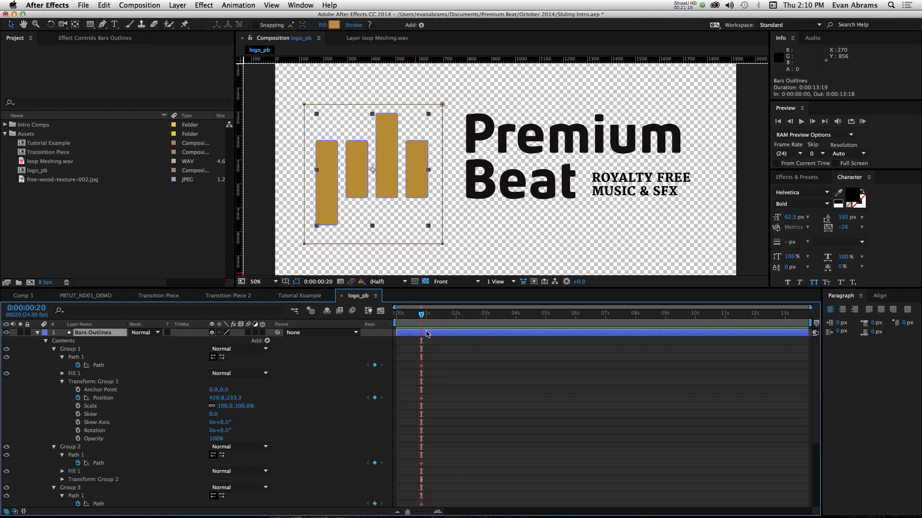
{"action": "key", "text": "u"}
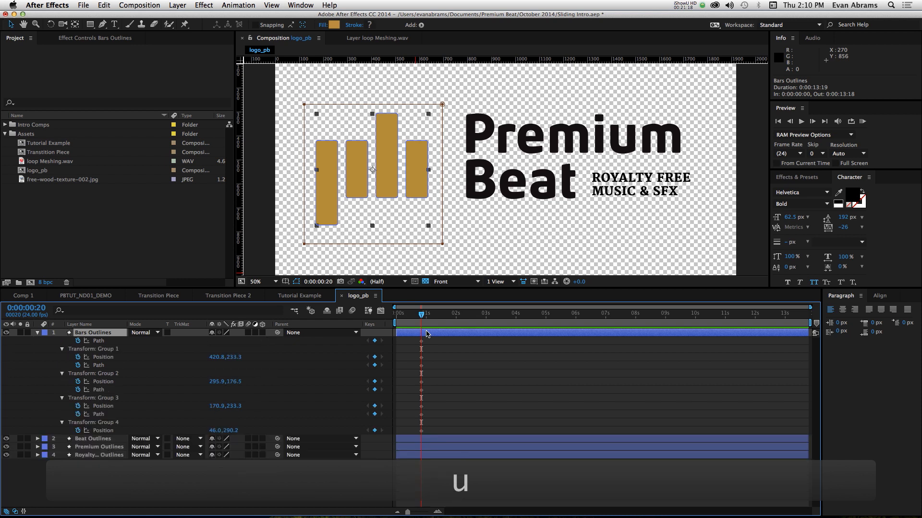
{"action": "scroll", "coordinate": [436, 356], "scroll_direction": "up", "scroll_amount": 1}
{"action": "scroll", "coordinate": [436, 356], "scroll_direction": "left", "scroll_amount": 2}
{"action": "scroll", "coordinate": [437, 352], "scroll_direction": "up", "scroll_amount": 1}
{"action": "scroll", "coordinate": [438, 353], "scroll_direction": "left", "scroll_amount": 2}
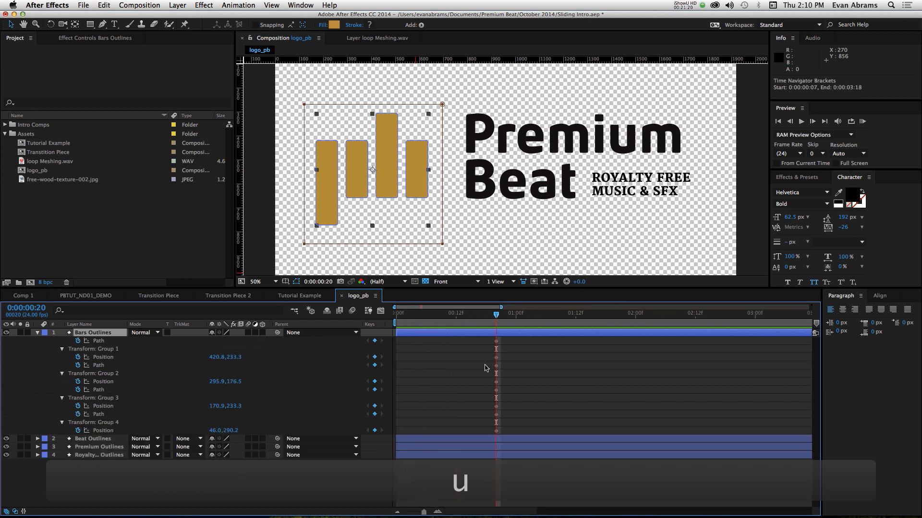
- At 0:00:00:00, set the vertical Position of Groups 1 and 3 to 690, Group 2 to 748.5 and Group 4 to 751.2
{"action": "left_click_drag", "start_coordinate": [405, 314], "coordinate": [399, 315]}
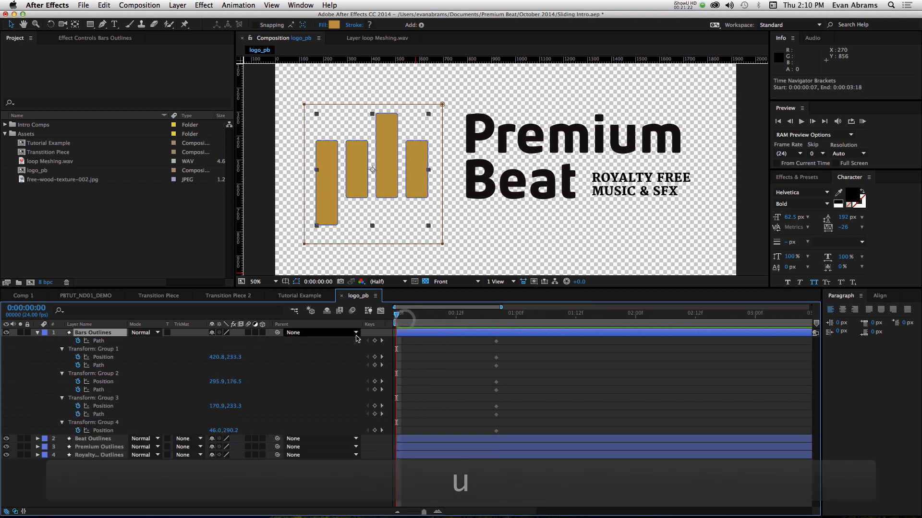
{"action": "left_click_drag", "start_coordinate": [237, 357], "coordinate": [431, 372]}
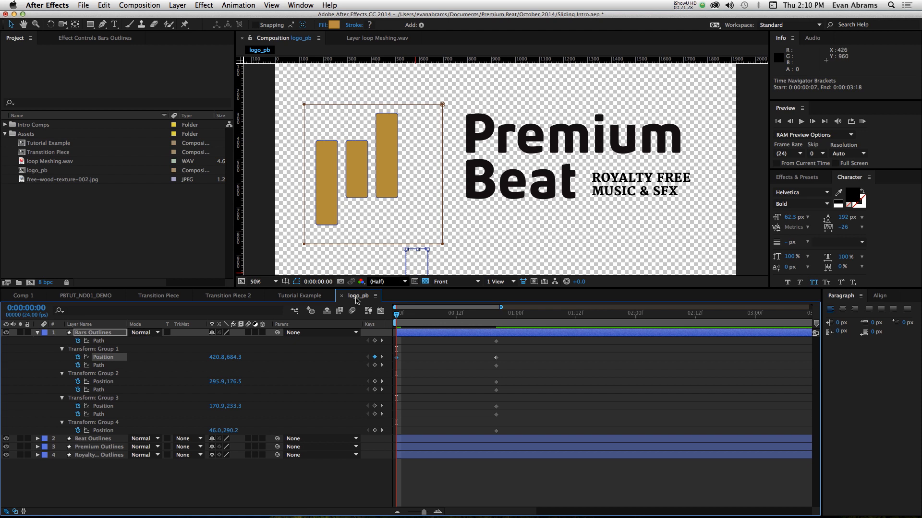
{"action": "left_click", "coordinate": [232, 358]}
{"action": "type", "text": "9"}
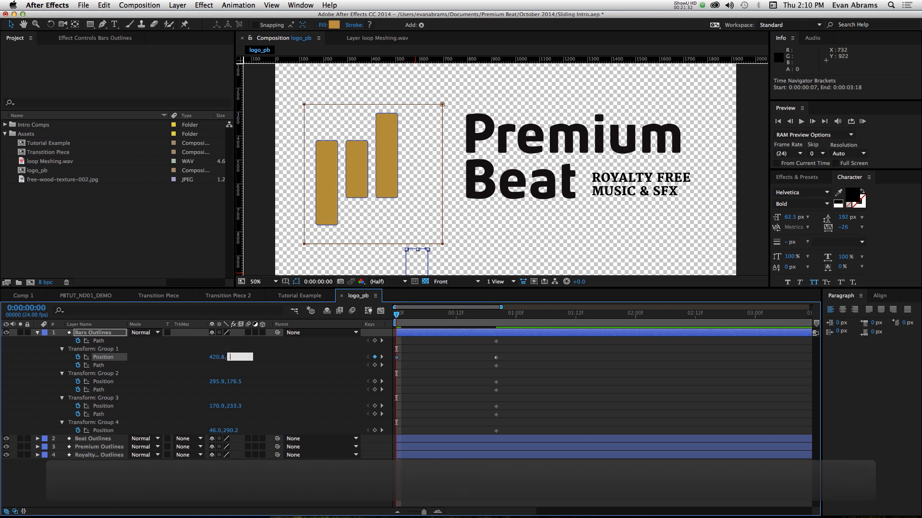
{"action": "type", "text": "690"}
{"action": "key", "text": "Tab"}
{"action": "key", "text": "Tab"}
{"action": "key", "text": "Tab"}
{"action": "key", "text": "Tab"}
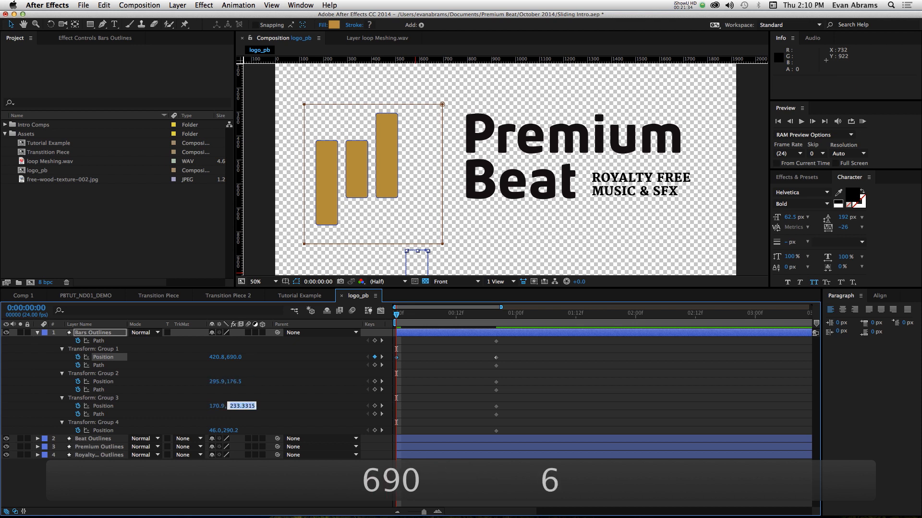
{"action": "type", "text": "690"}
{"action": "key", "text": "Return"}
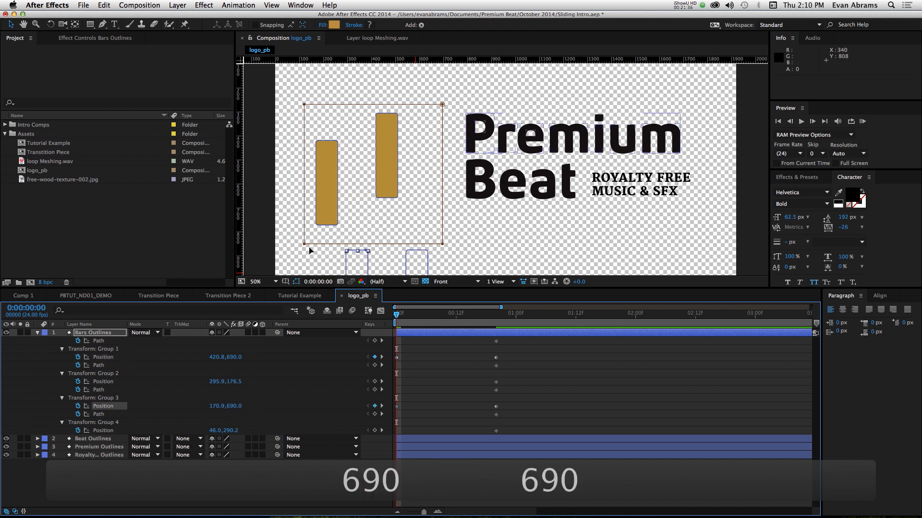
{"action": "left_click_drag", "start_coordinate": [235, 381], "coordinate": [512, 378]}
{"action": "left_click_drag", "start_coordinate": [231, 429], "coordinate": [472, 410]}
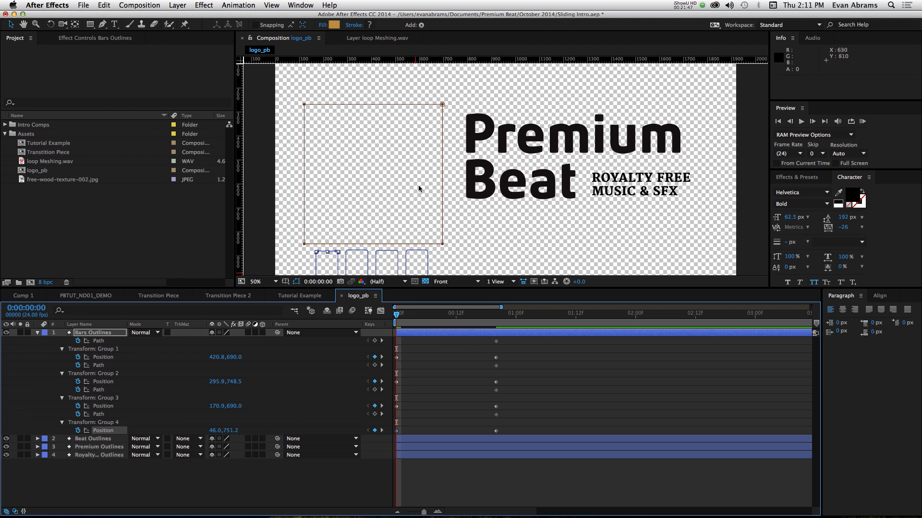
- At 0:00:00:00, move the bottom vertices of all four bar paths up so each bar becomes a short sliver, and preview the animation
{"action": "left_click_drag", "start_coordinate": [415, 197], "coordinate": [480, 87]}
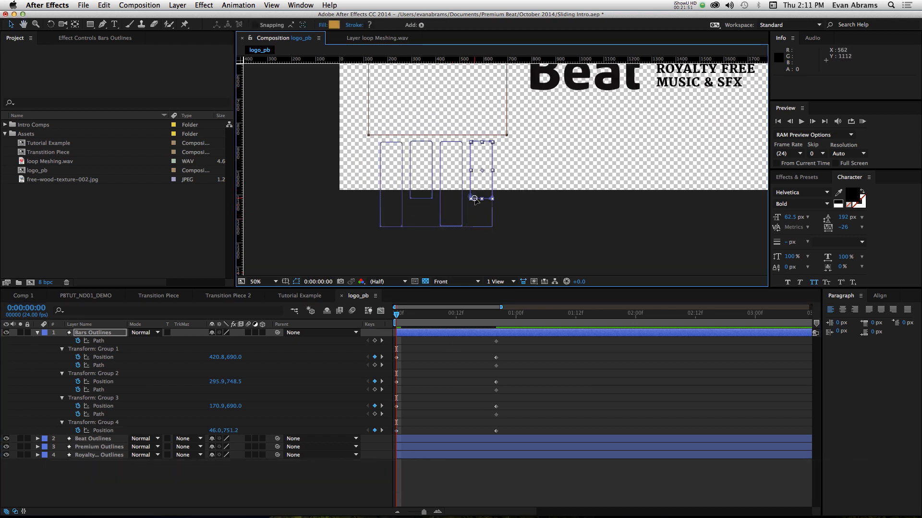
{"action": "left_click", "coordinate": [474, 196]}
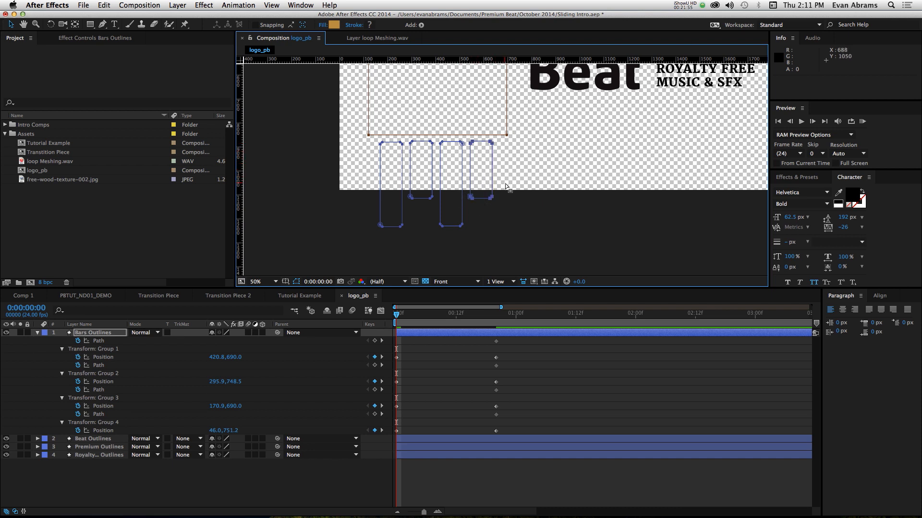
{"action": "left_click_drag", "start_coordinate": [506, 187], "coordinate": [322, 261]}
{"action": "left_click_drag", "start_coordinate": [475, 202], "coordinate": [379, 152]}
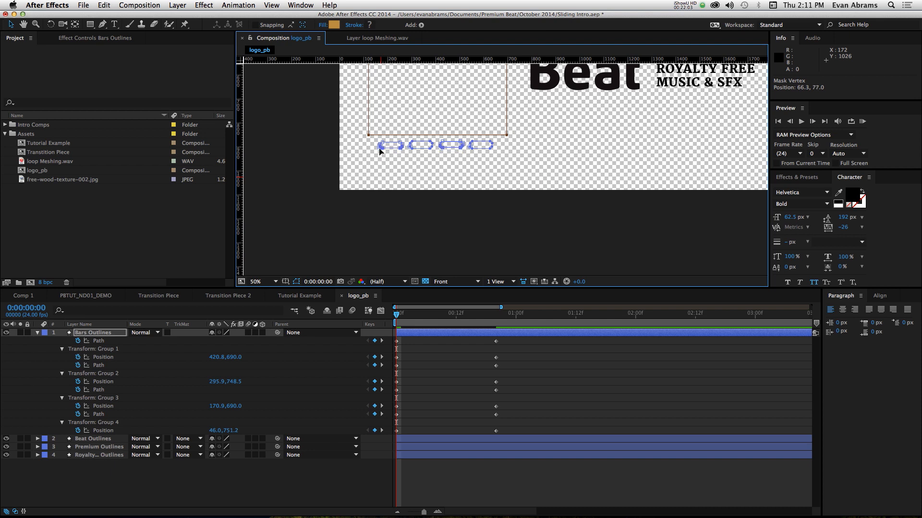
{"action": "key", "text": "space"}
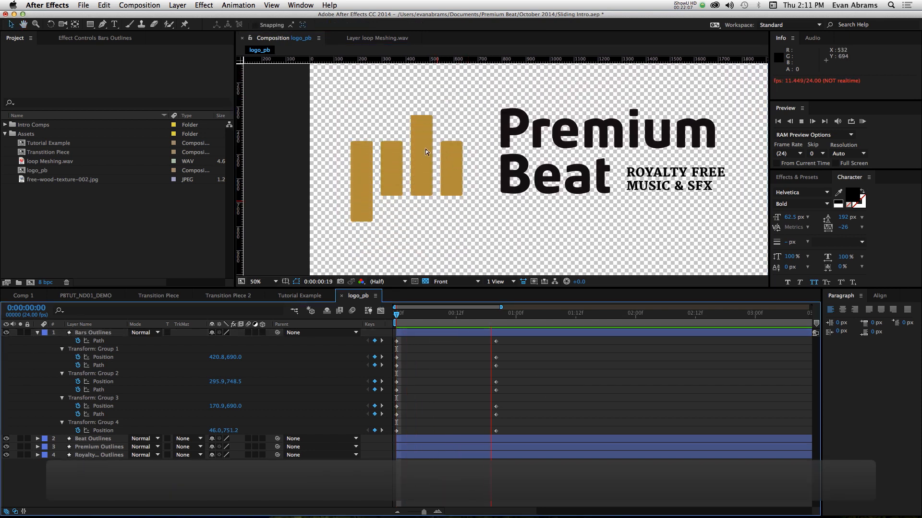
{"action": "key", "text": "space"}
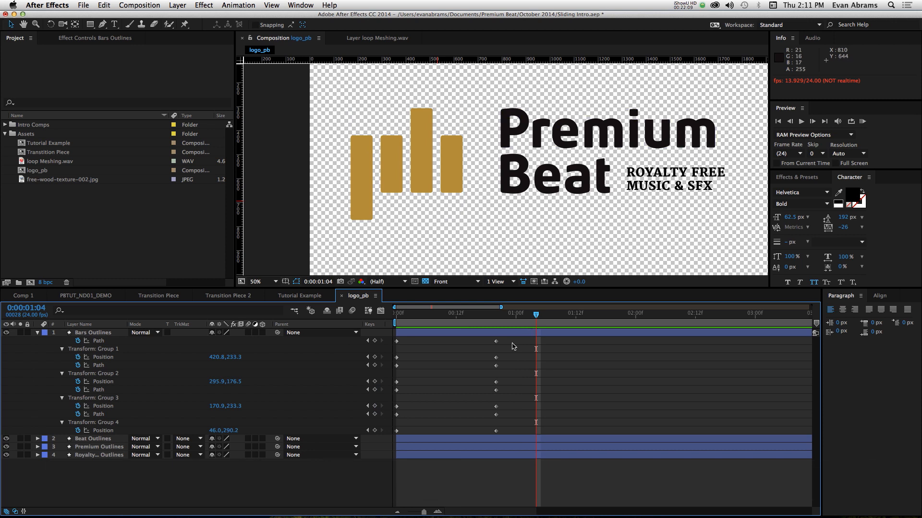
- Apply Easy Ease to all Bars Outlines keyframes and shape their speed curves for a fast start and a long, slow settle
{"action": "left_click_drag", "start_coordinate": [510, 340], "coordinate": [364, 437]}
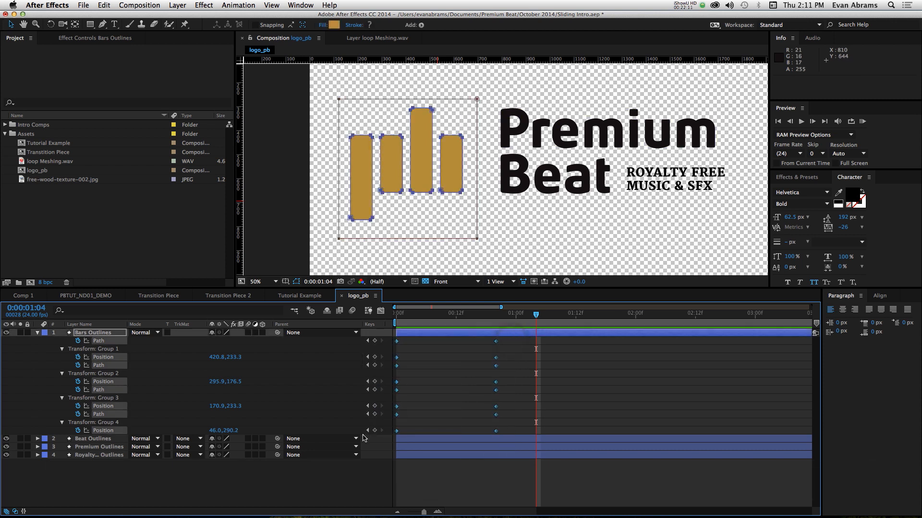
{"action": "key", "text": "F9"}
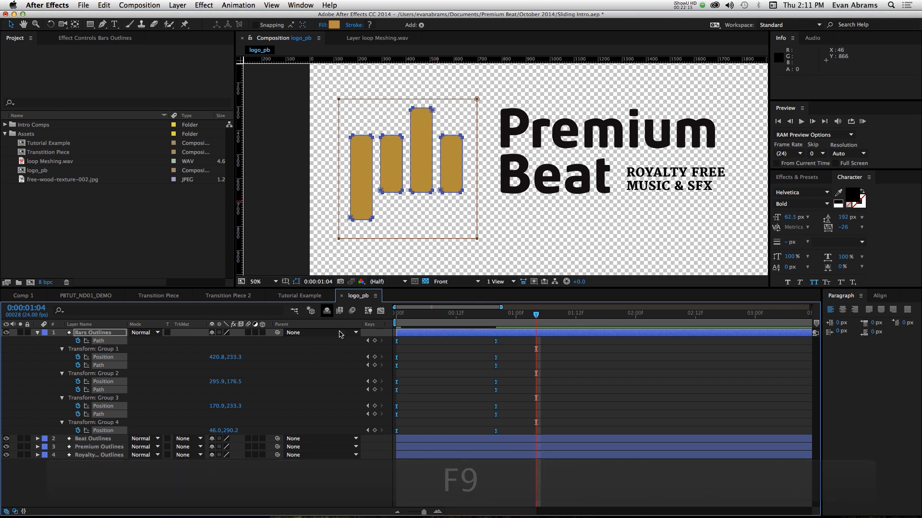
{"action": "left_click", "coordinate": [379, 308]}
{"action": "scroll", "coordinate": [416, 376], "scroll_direction": "up", "scroll_amount": 2}
{"action": "scroll", "coordinate": [456, 396], "scroll_direction": "left", "scroll_amount": 2}
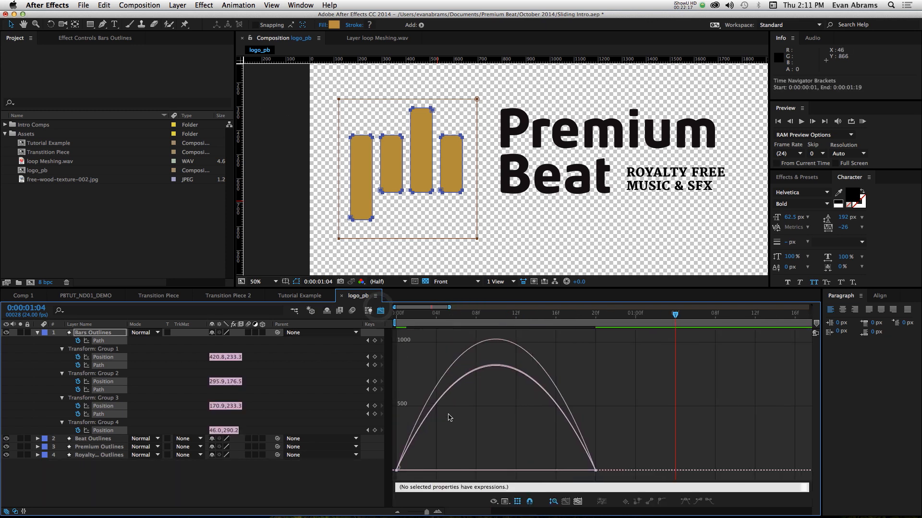
{"action": "left_click_drag", "start_coordinate": [652, 422], "coordinate": [475, 490]}
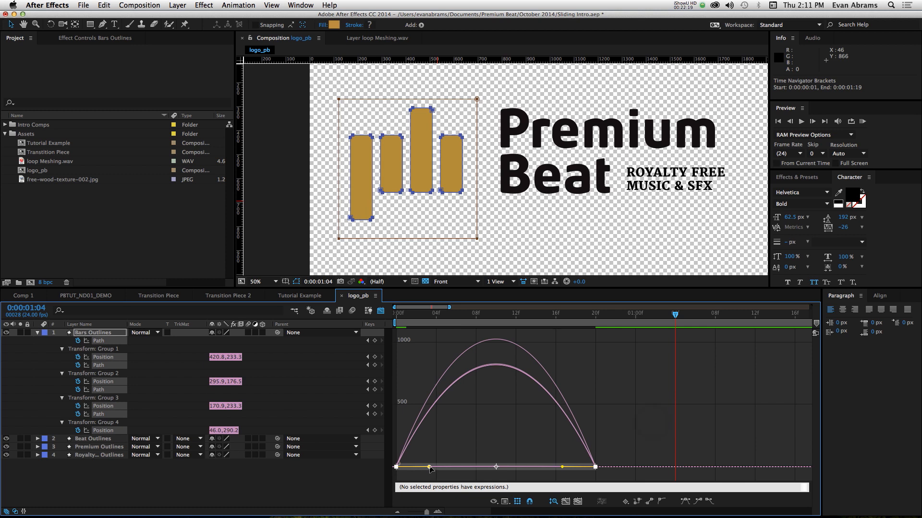
{"action": "left_click_drag", "start_coordinate": [431, 469], "coordinate": [398, 467]}
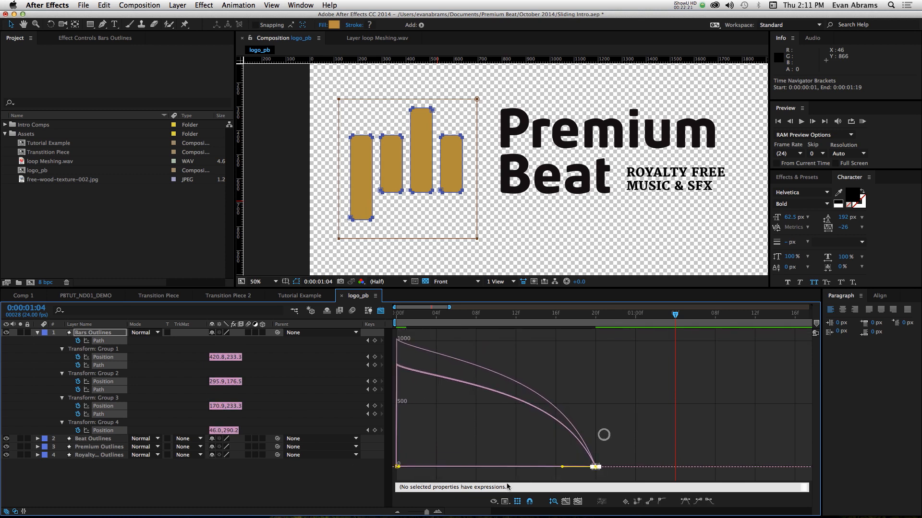
{"action": "left_click_drag", "start_coordinate": [562, 466], "coordinate": [443, 469]}
{"action": "key", "text": "space"}
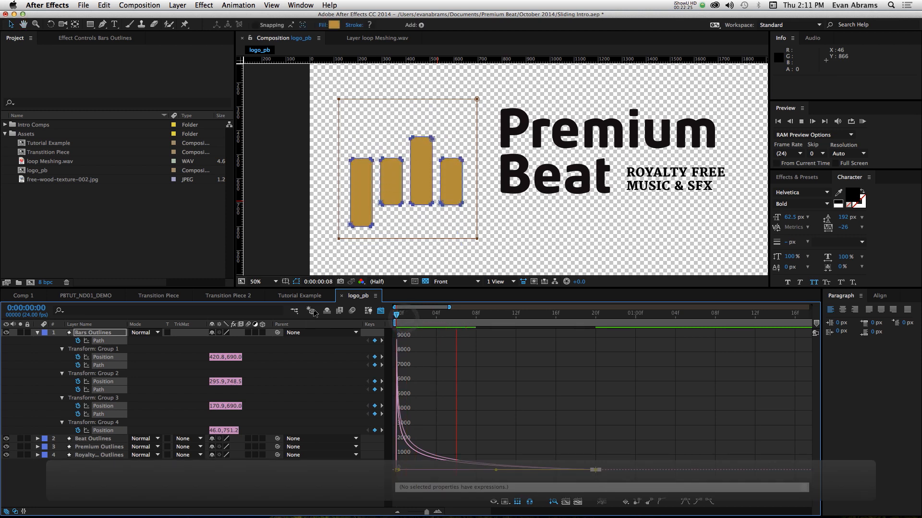
{"action": "left_click", "coordinate": [381, 310]}
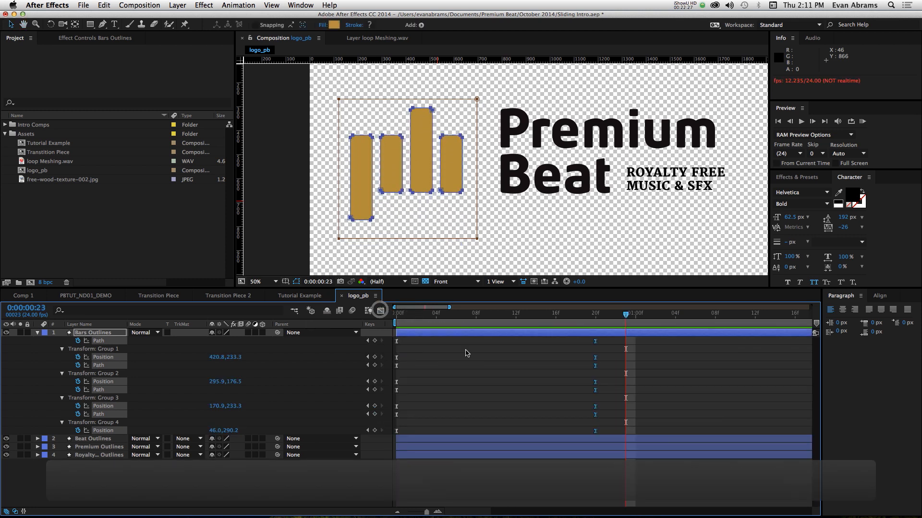
- Stagger the bars' Path and Position keyframe pairs so Group 3 starts at frame 1, Group 2 at frame 3 and Group 1 at frame 6
{"action": "left_click", "coordinate": [465, 350]}
{"action": "left_click", "coordinate": [108, 340]}
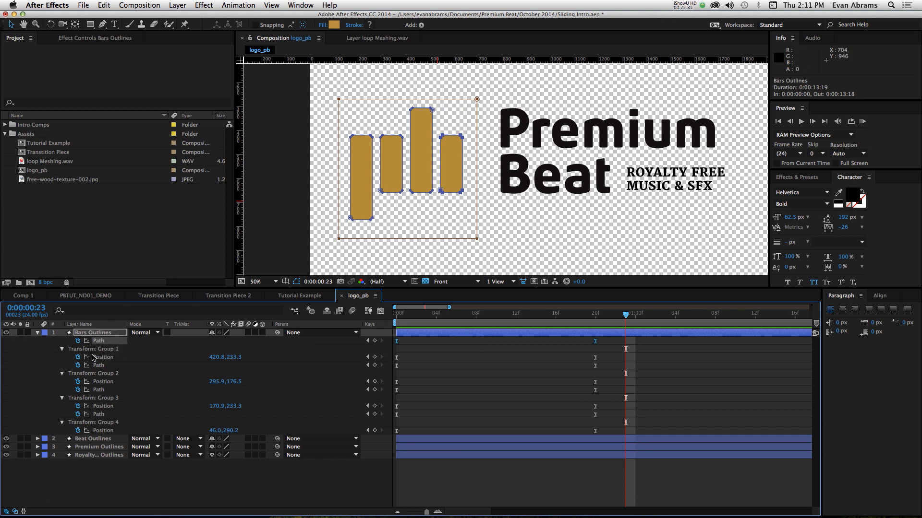
{"action": "left_click_drag", "start_coordinate": [612, 349], "coordinate": [444, 358]}
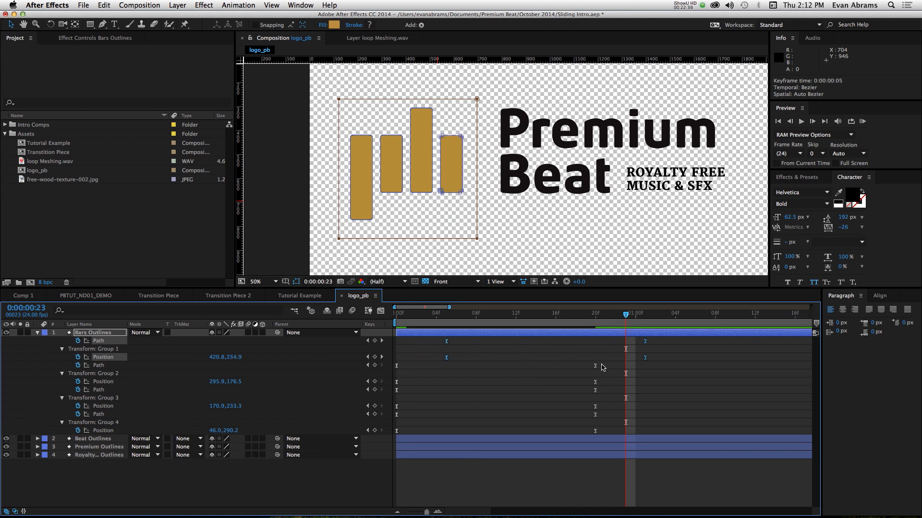
{"action": "left_click_drag", "start_coordinate": [610, 366], "coordinate": [440, 384]}
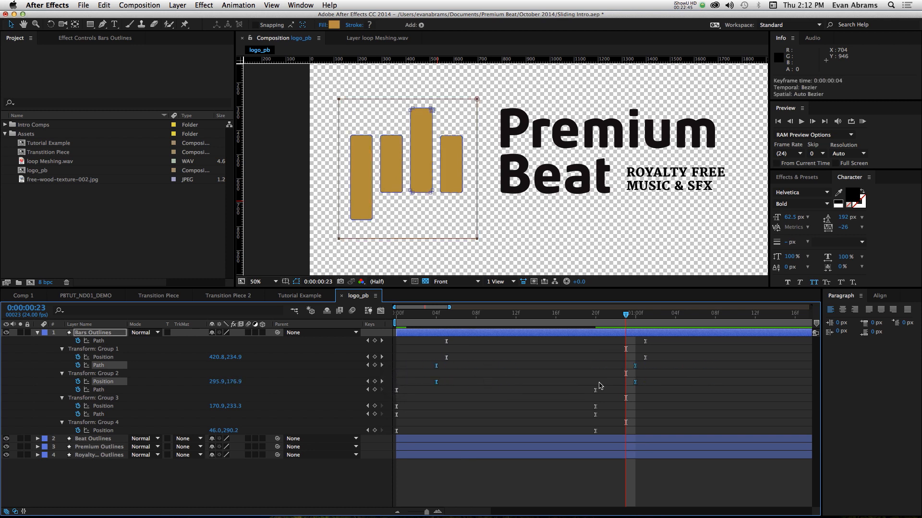
{"action": "left_click_drag", "start_coordinate": [636, 370], "coordinate": [400, 399]}
{"action": "left_click_drag", "start_coordinate": [402, 390], "coordinate": [652, 342]}
{"action": "left_click", "coordinate": [669, 352]}
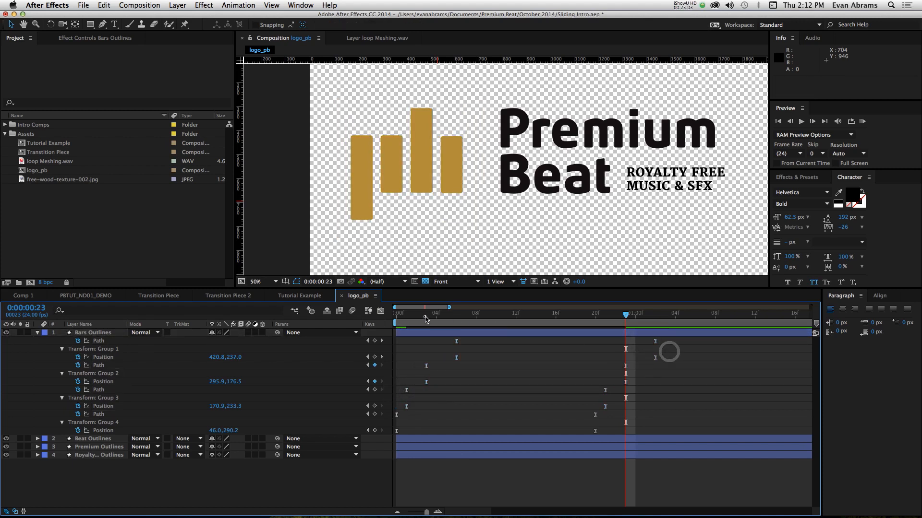
- Preview the staggered bar animation from the start, then advance frame by frame from 0:00:00:00 to 0:00:00:03
{"action": "left_click_drag", "start_coordinate": [425, 317], "coordinate": [238, 350]}
{"action": "key", "text": "space"}
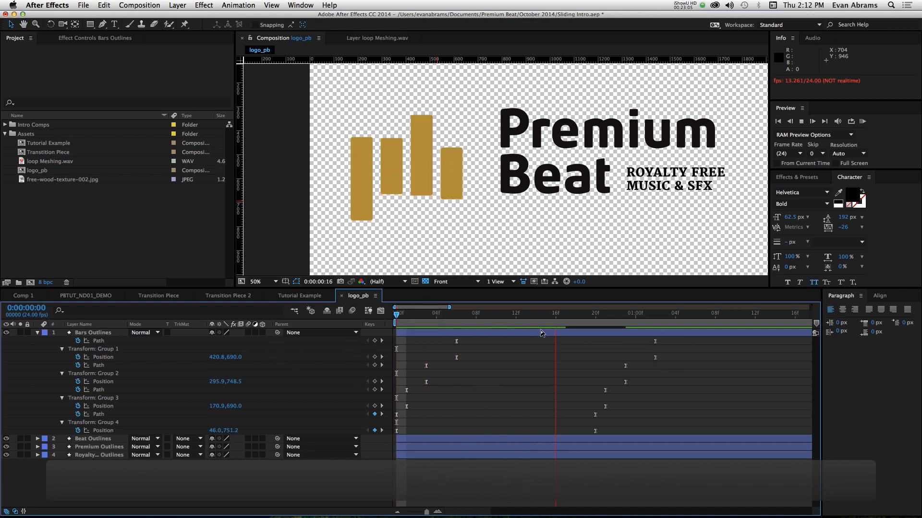
{"action": "key", "text": "space"}
{"action": "left_click", "coordinate": [404, 316]}
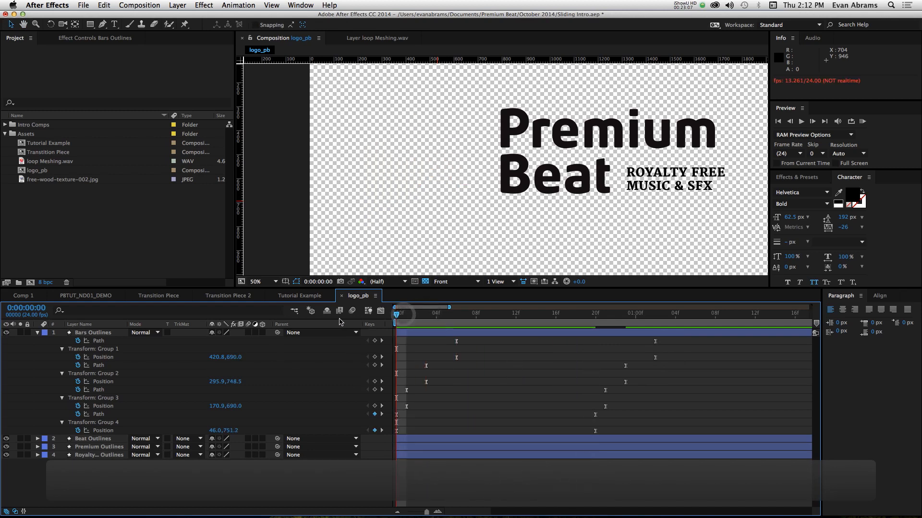
{"action": "key", "text": "Page_Down"}
- Advance frame by frame to 0:00:00:06, and preview the staggered bar animation from the start
{"action": "key", "text": "Page_Down"}
{"action": "key", "text": "Page_Down"}
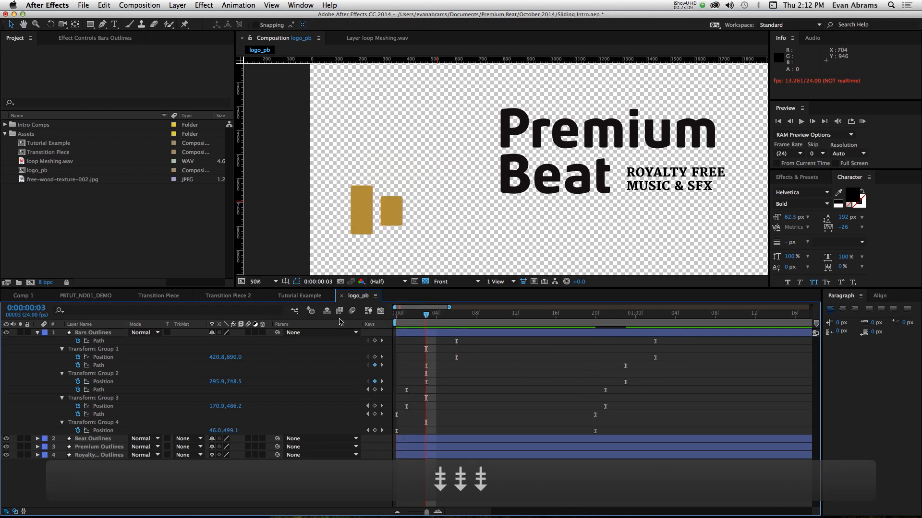
{"action": "key", "text": "Page_Down"}
{"action": "key", "text": "Page_Down"}
{"action": "key", "text": "Page_Down"}
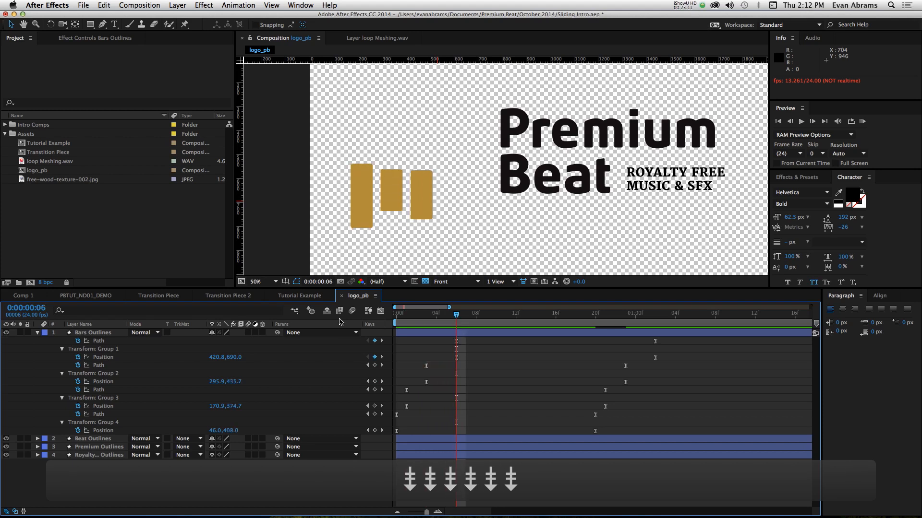
{"action": "key", "text": "space"}
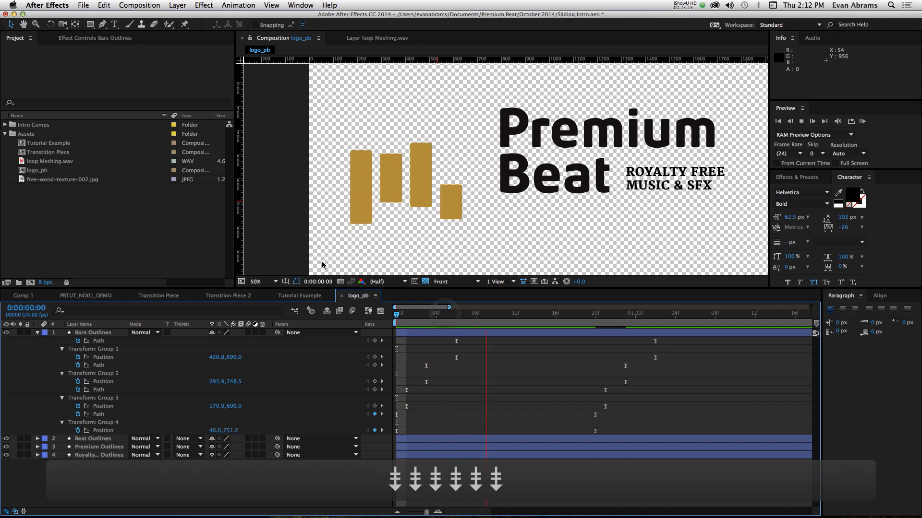
{"action": "key", "text": "space"}
- Change the fill colour of the Bars Outlines layer to white, FFFFFF
{"action": "left_click", "coordinate": [468, 335]}
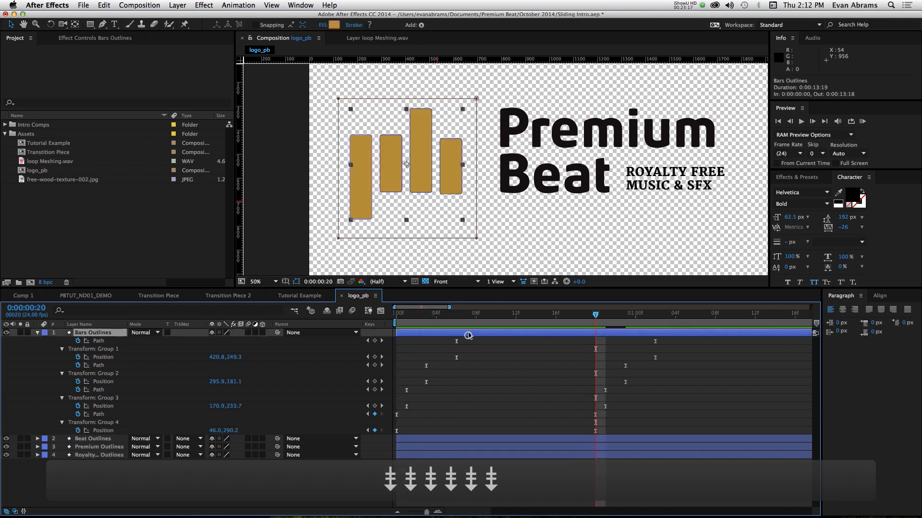
{"action": "left_click", "coordinate": [333, 24]}
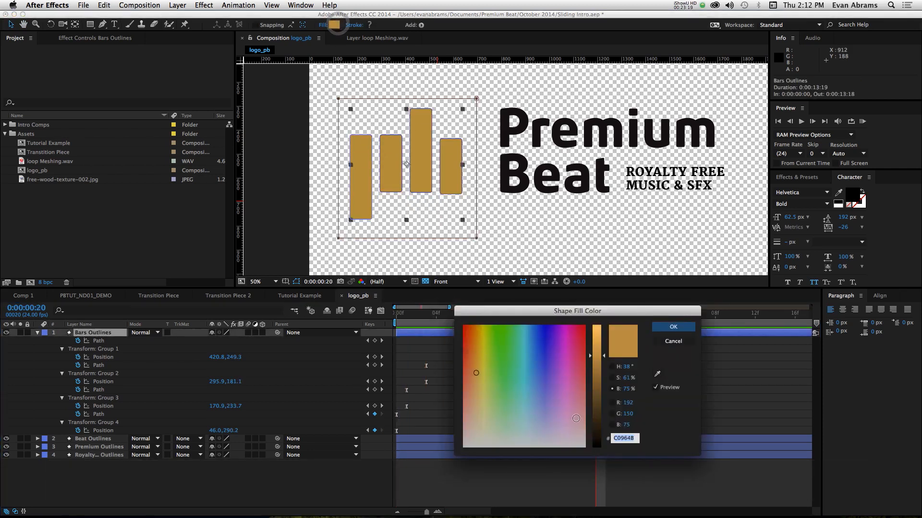
{"action": "left_click", "coordinate": [583, 372]}
{"action": "mouse_move", "coordinate": [597, 336]}
{"action": "left_mouse_down"}
{"action": "mouse_move", "coordinate": [595, 323]}
{"action": "mouse_move", "coordinate": [407, 493]}
{"action": "left_mouse_up"}
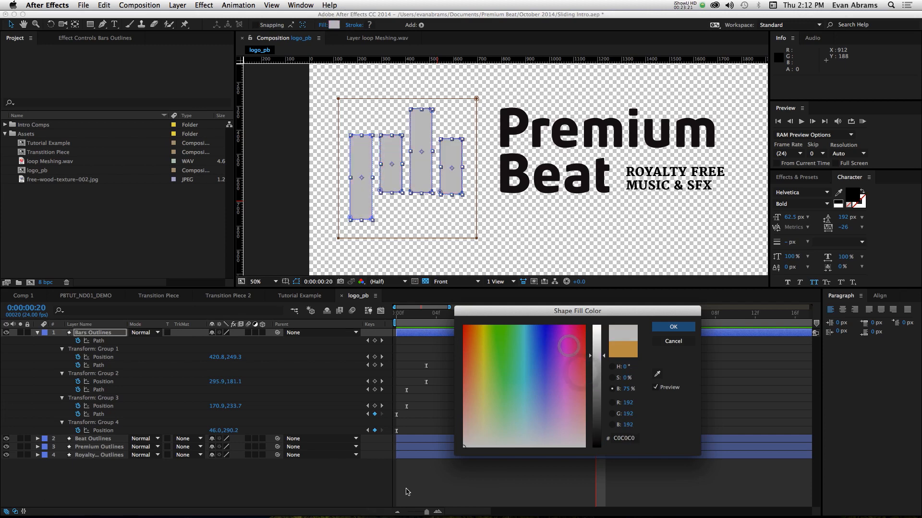
{"action": "left_click_drag", "start_coordinate": [594, 365], "coordinate": [595, 326]}
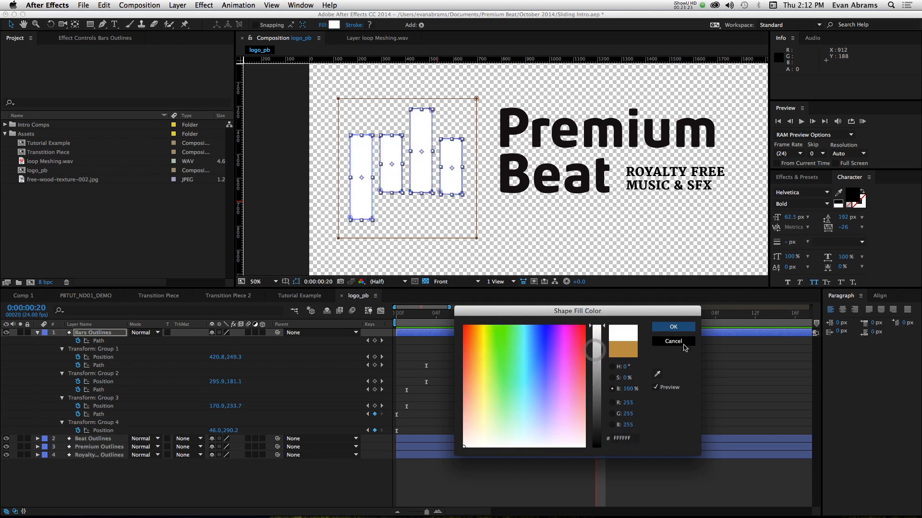
{"action": "left_click", "coordinate": [673, 327]}
- Preview the white bars from the start, and examine the Beat and Royalty Free text layers up close
{"action": "left_click_drag", "start_coordinate": [434, 316], "coordinate": [394, 317]}
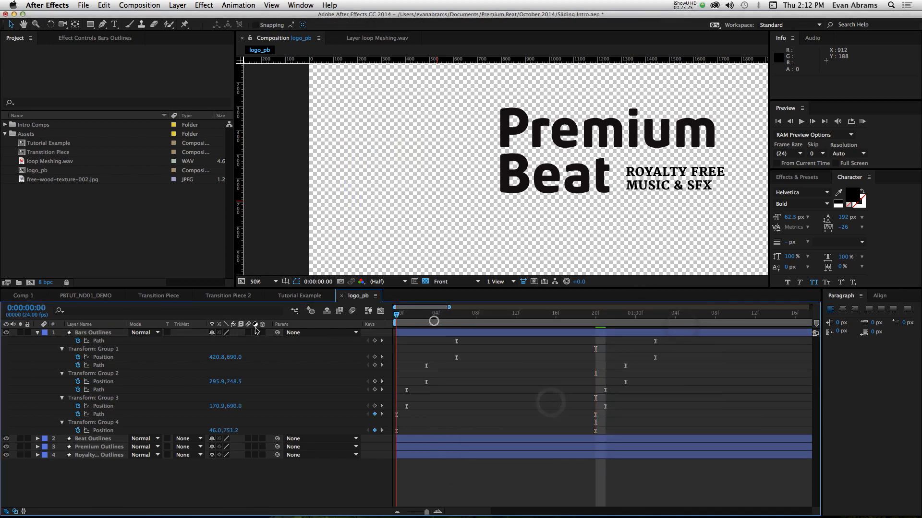
{"action": "key", "text": "space"}
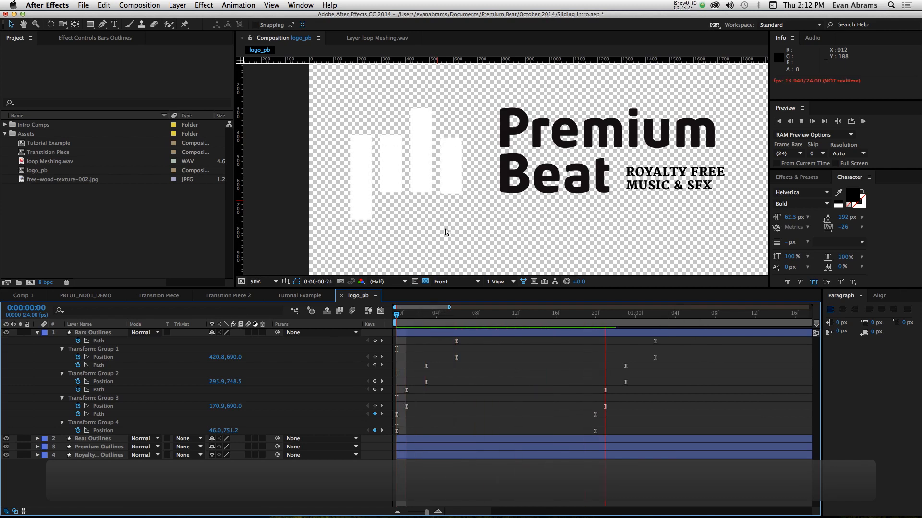
{"action": "key", "text": "space"}
{"action": "left_click_drag", "start_coordinate": [563, 140], "coordinate": [453, 171]}
{"action": "left_click", "coordinate": [453, 214]}
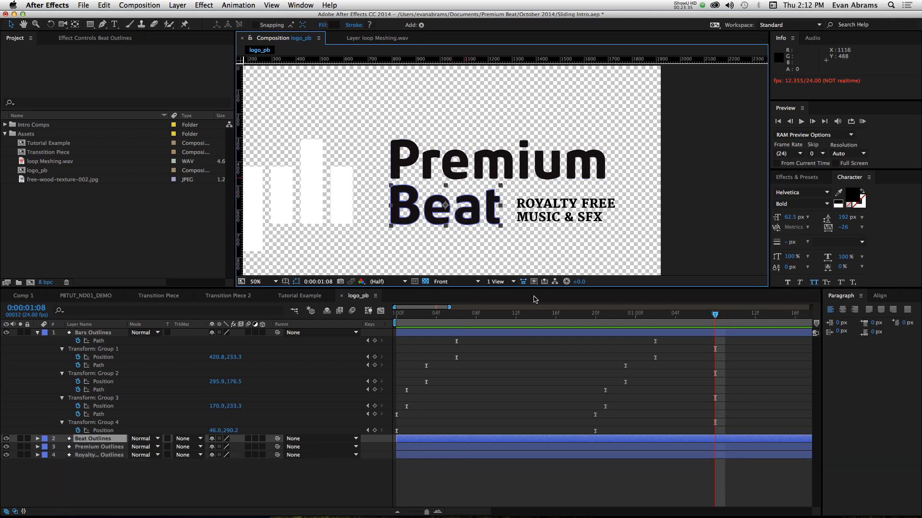
{"action": "left_click", "coordinate": [553, 208]}
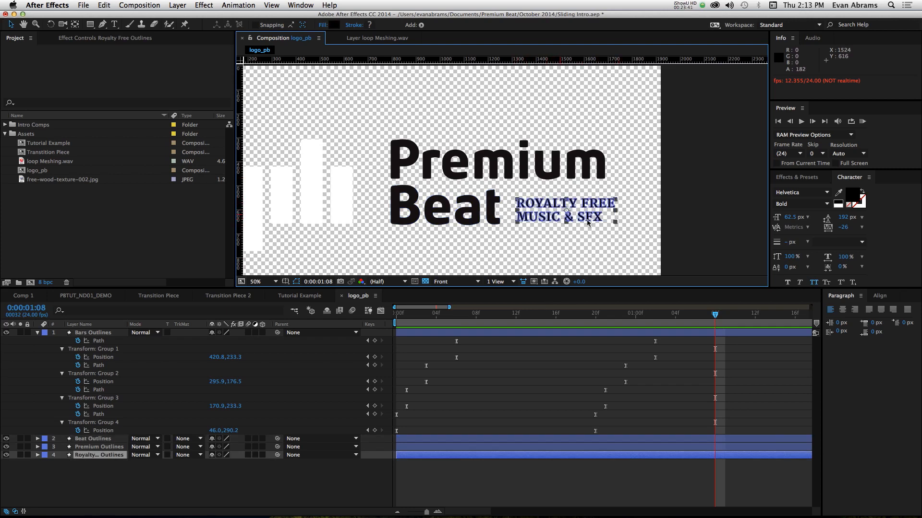
{"action": "left_click_drag", "start_coordinate": [587, 202], "coordinate": [622, 189]}
{"action": "scroll", "coordinate": [442, 214], "scroll_direction": "up", "scroll_amount": 1}
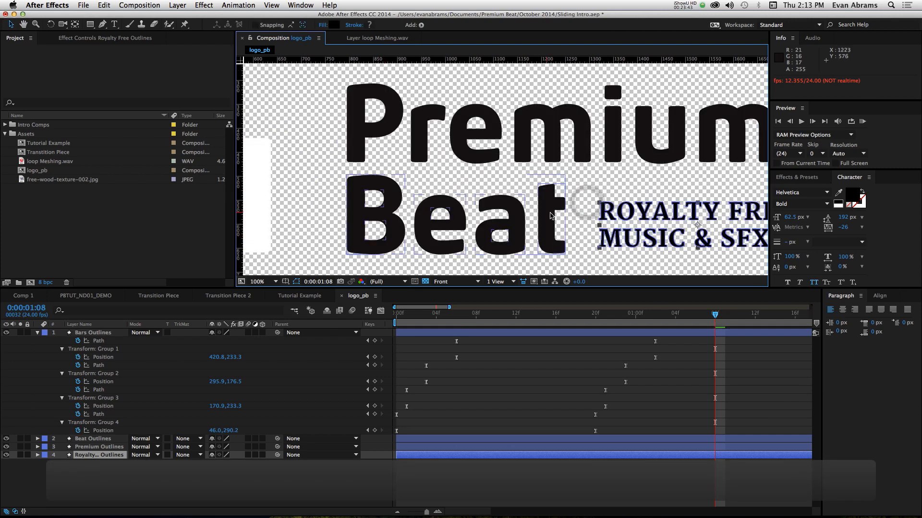
- Expand the Beat Outlines contents, select all four letter groups and reveal their transform properties
{"action": "left_click", "coordinate": [524, 219]}
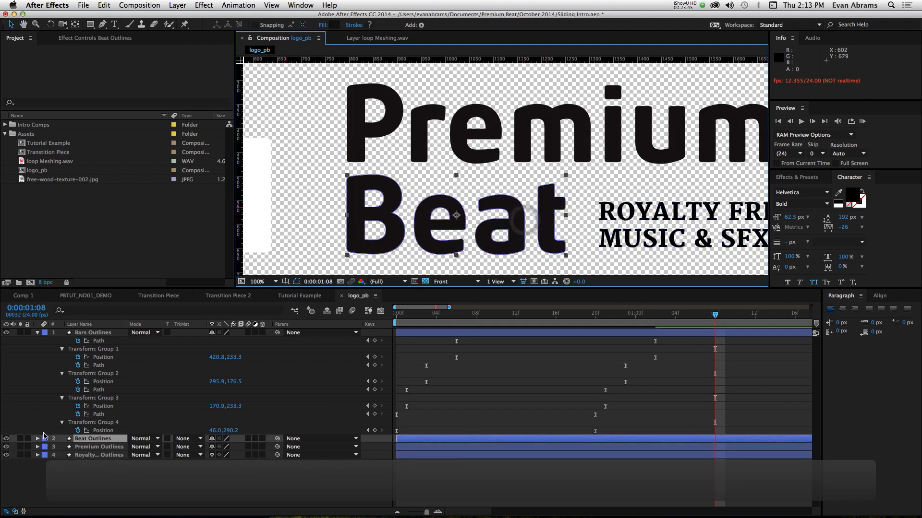
{"action": "left_click", "coordinate": [39, 439]}
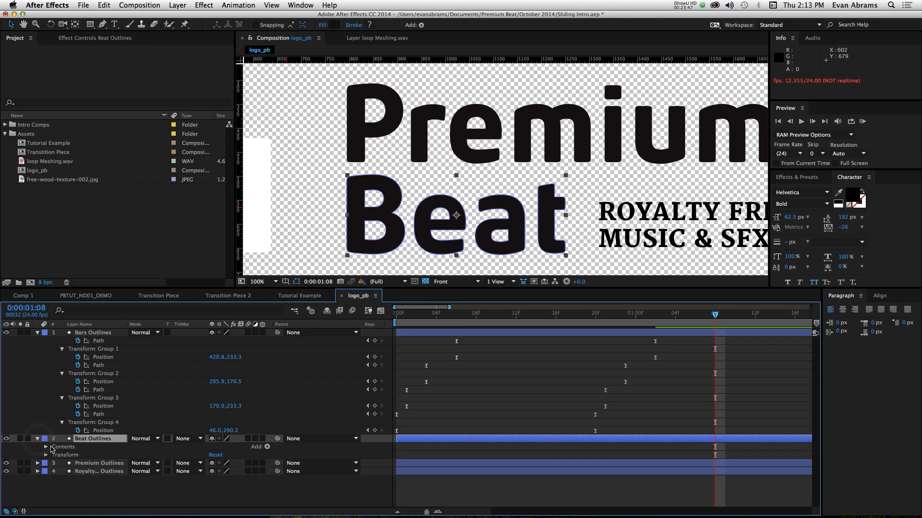
{"action": "left_click", "coordinate": [46, 446]}
{"action": "left_click", "coordinate": [62, 455]}
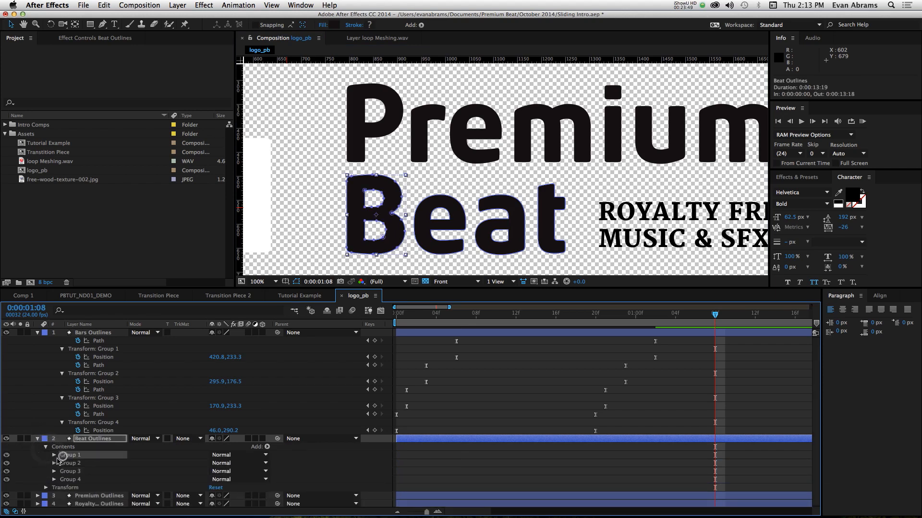
{"action": "left_click", "coordinate": [70, 480], "text": "shift"}
{"action": "left_click", "coordinate": [54, 456]}
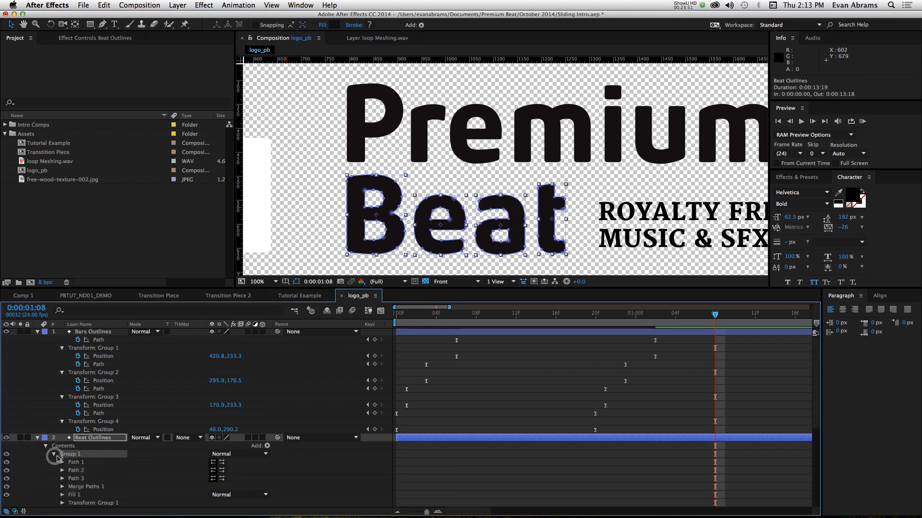
{"action": "scroll", "coordinate": [72, 461], "scroll_direction": "down", "scroll_amount": 1}
{"action": "left_click", "coordinate": [62, 479]}
{"action": "scroll", "coordinate": [164, 449], "scroll_direction": "down", "scroll_amount": 1}
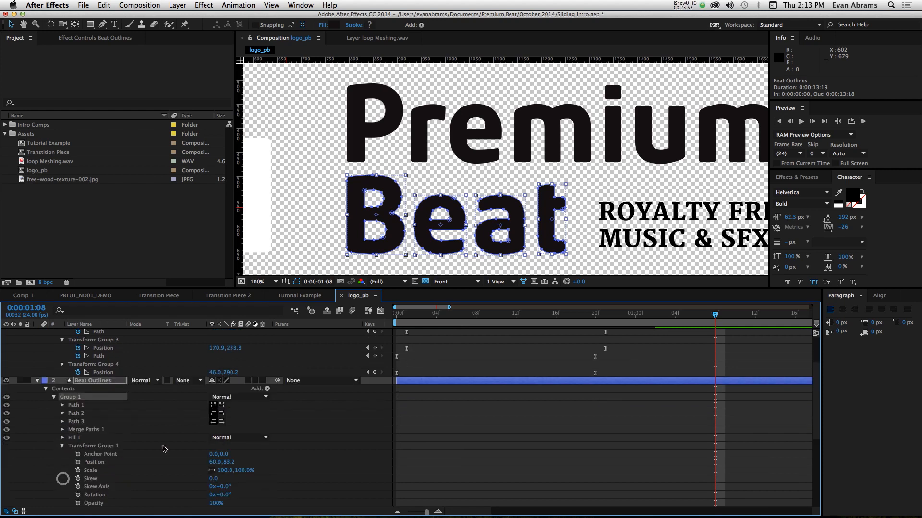
- At 0:00:00:20, add Position keyframes to all four Beat letter groups and show only the layer's keyframed properties
{"action": "left_click_drag", "start_coordinate": [422, 318], "coordinate": [308, 322]}
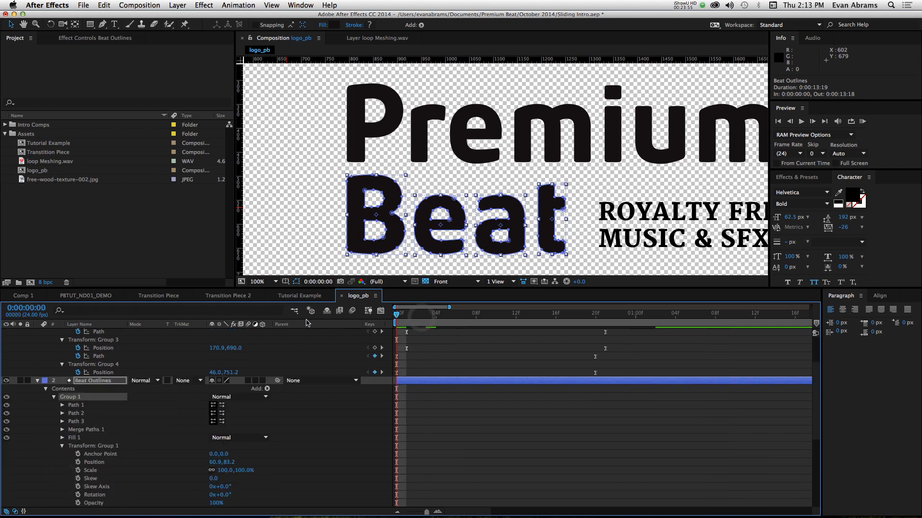
{"action": "key", "text": "Page_Down"}
{"action": "key", "text": "Page_Down"}
{"action": "key", "text": "Page_Down"}
{"action": "key", "text": "Page_Down"}
{"action": "key", "text": "Page_Down"}
{"action": "key", "text": "Page_Down"}
{"action": "key", "text": "Page_Down"}
{"action": "key", "text": "Page_Down"}
{"action": "key", "text": "Page_Down"}
{"action": "key", "text": "Page_Down"}
{"action": "key", "text": "Page_Down"}
{"action": "key", "text": "Page_Down"}
{"action": "key", "text": "Page_Down"}
{"action": "key", "text": "Page_Down"}
{"action": "key", "text": "Page_Down"}
{"action": "key", "text": "Page_Down"}
{"action": "key", "text": "Page_Down"}
{"action": "key", "text": "Page_Down"}
{"action": "key", "text": "Page_Down"}
{"action": "key", "text": "Page_Down"}
{"action": "scroll", "coordinate": [512, 381], "scroll_direction": "down", "scroll_amount": 1}
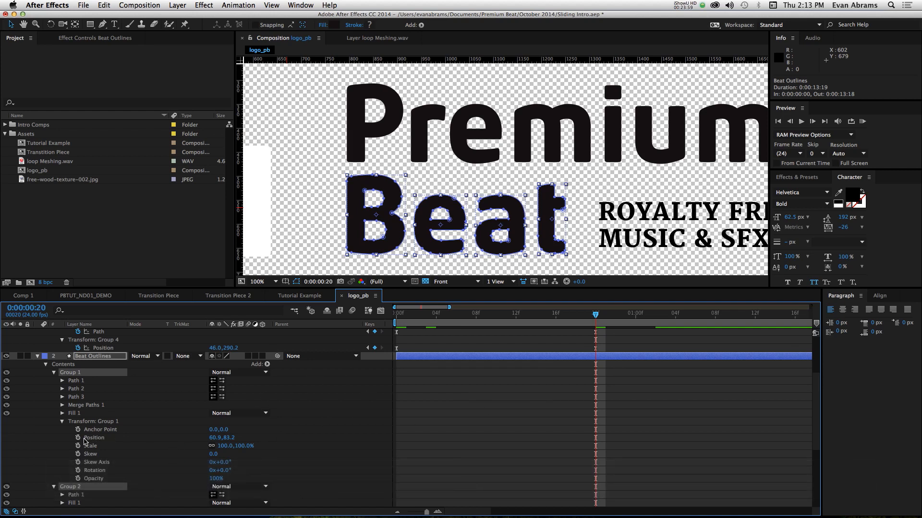
{"action": "left_click", "coordinate": [78, 438]}
{"action": "key", "text": "u"}
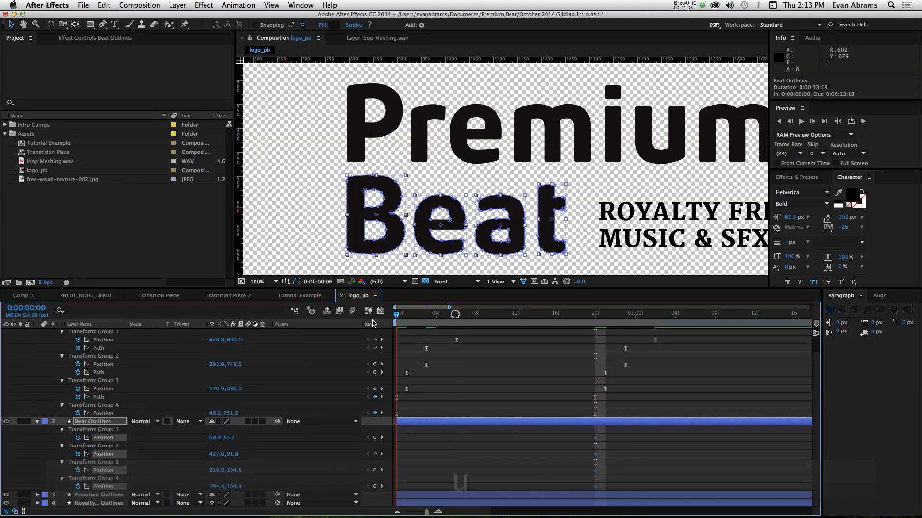
- At 0:00:00:00, lower all four Beat letter groups together until Group 1's Position is 60.9, 278.2, and preview the rise
{"action": "key", "text": "Home"}
{"action": "left_click_drag", "start_coordinate": [227, 438], "coordinate": [333, 428]}
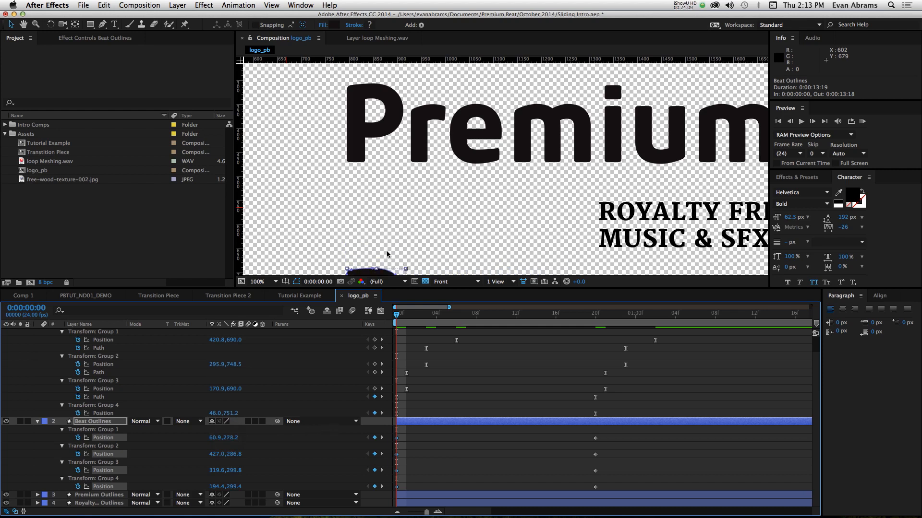
{"action": "scroll", "coordinate": [389, 255], "scroll_direction": "down", "scroll_amount": 1}
{"action": "key", "text": "space"}
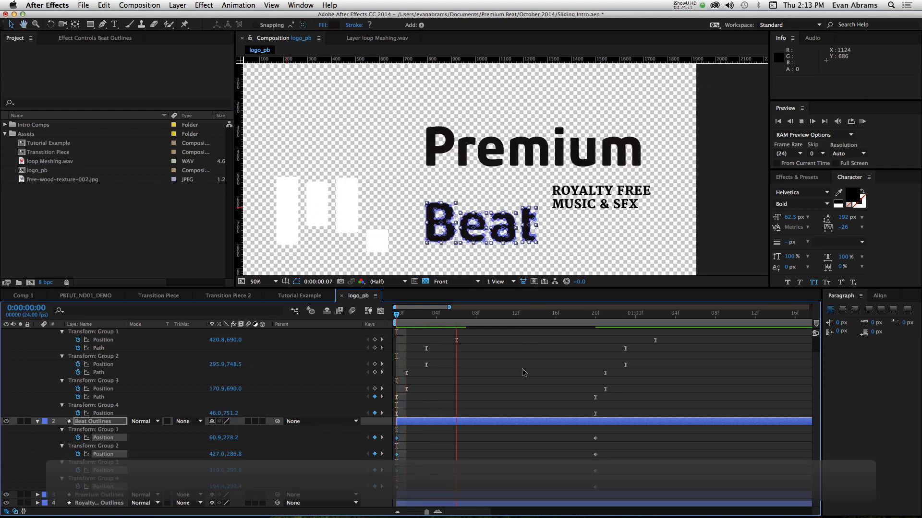
{"action": "key", "text": "space"}
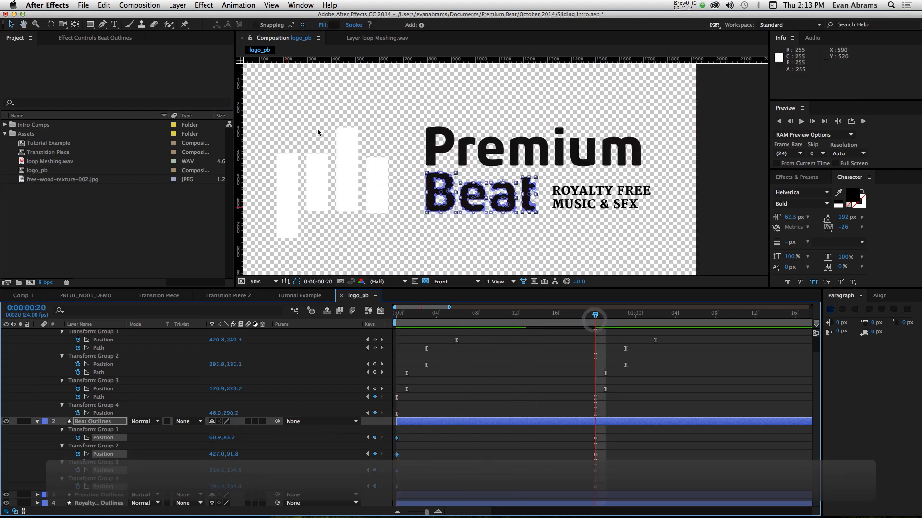
- Draw a rectangular mask around the word Beat on the Beat Outlines layer at its final position
{"action": "left_click", "coordinate": [90, 24]}
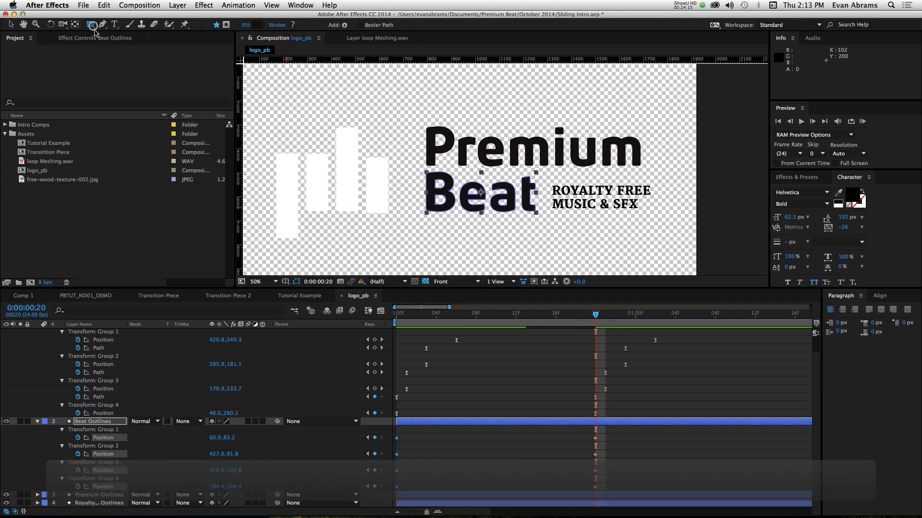
{"action": "left_click", "coordinate": [226, 24]}
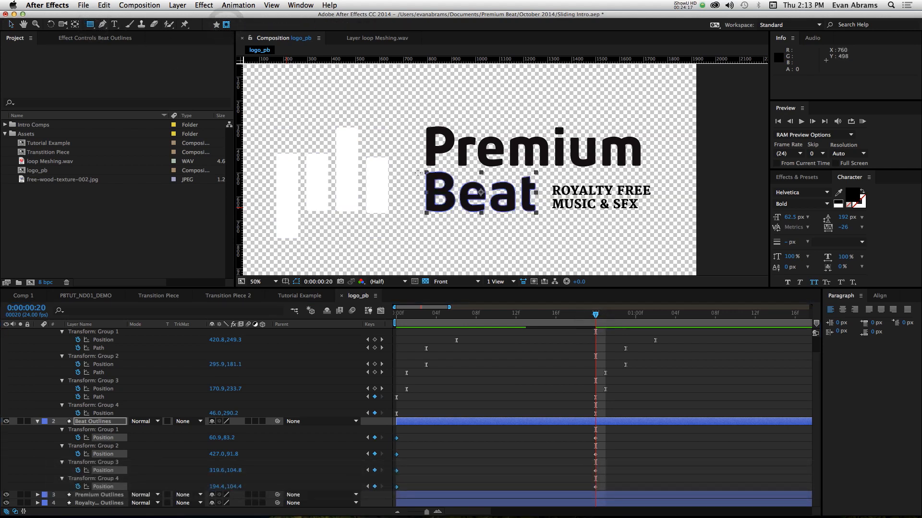
{"action": "left_click_drag", "start_coordinate": [418, 173], "coordinate": [544, 223]}
- At 0:00:00:00, move all four Beat letter groups below the mask, with Group 1's Position at 60.9, 309.2
{"action": "left_click_drag", "start_coordinate": [585, 319], "coordinate": [275, 341]}
{"action": "left_click_drag", "start_coordinate": [410, 437], "coordinate": [371, 499]}
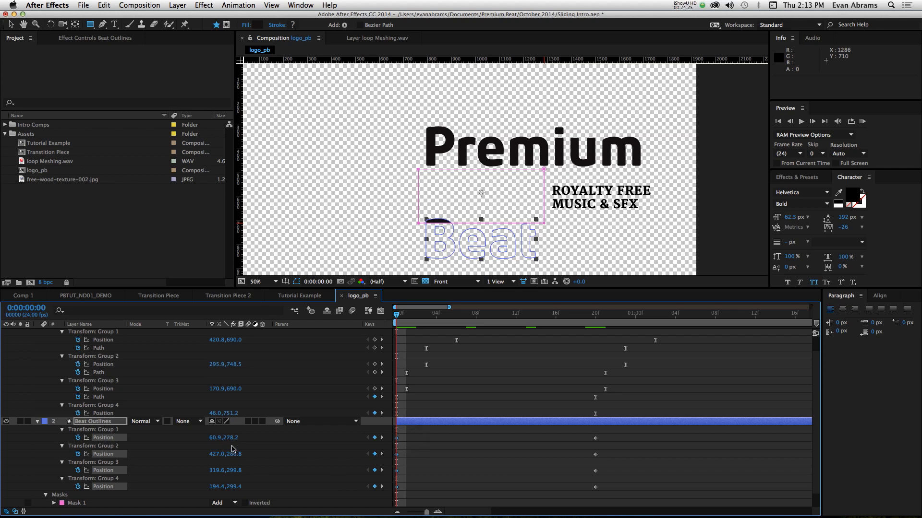
{"action": "left_click_drag", "start_coordinate": [232, 438], "coordinate": [245, 438]}
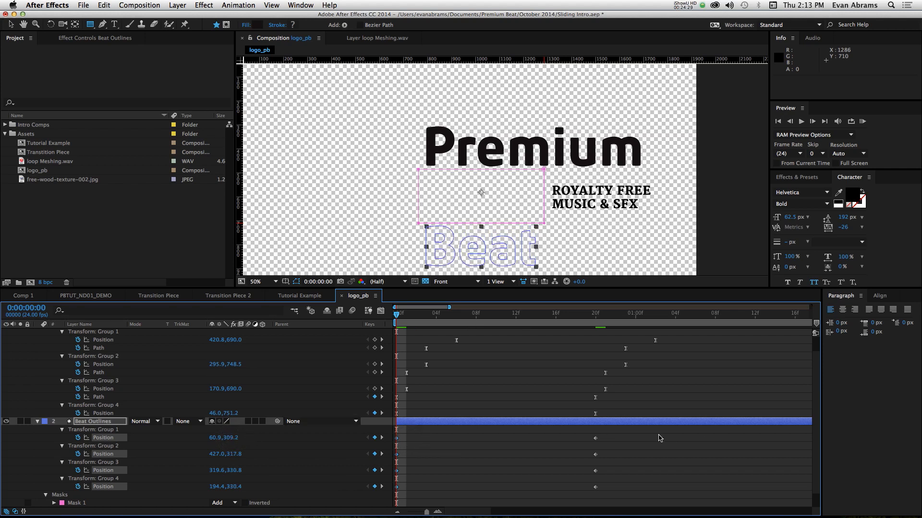
- Apply Easy Ease to the Beat Position keyframes, shape their speed curves for a fast start and long settle, and preview the motion
{"action": "left_click_drag", "start_coordinate": [622, 433], "coordinate": [393, 493]}
{"action": "key", "text": "F9"}
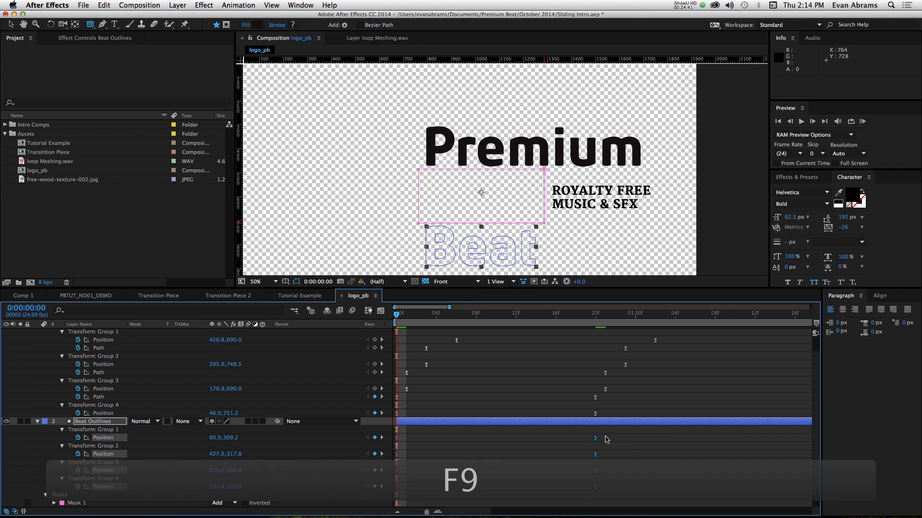
{"action": "left_click", "coordinate": [380, 311]}
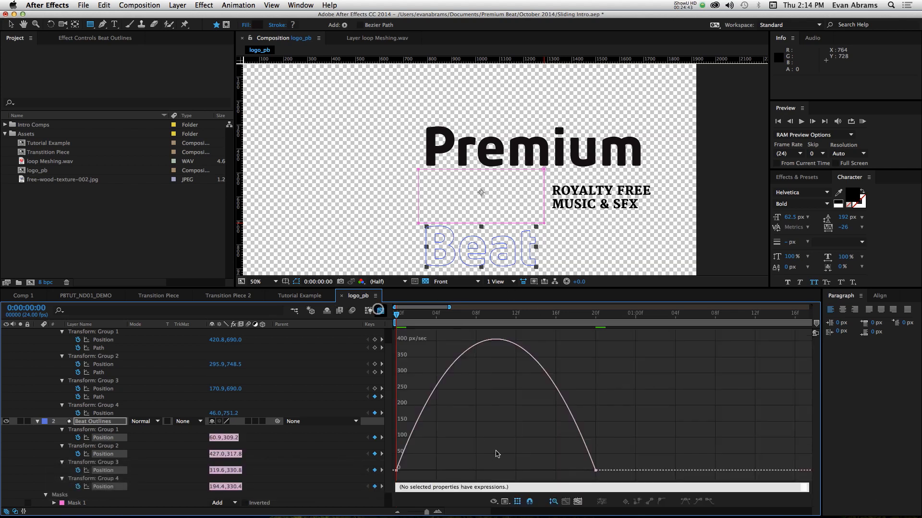
{"action": "left_click_drag", "start_coordinate": [494, 450], "coordinate": [369, 468]}
{"action": "left_click_drag", "start_coordinate": [643, 442], "coordinate": [466, 465]}
{"action": "key", "text": "space"}
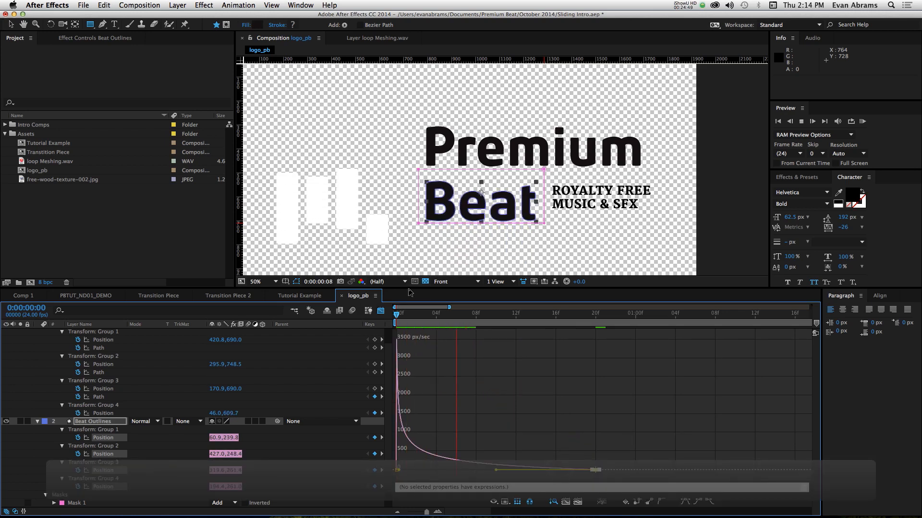
{"action": "left_click", "coordinate": [380, 311]}
{"action": "left_click", "coordinate": [512, 441]}
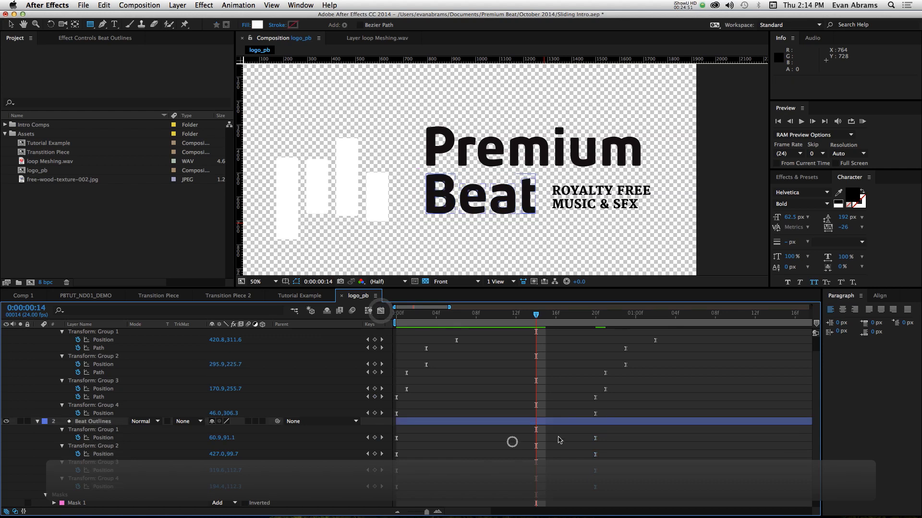
- Stagger the Beat letters' Position keyframe pairs so Group 4 starts at frame 1, Group 3 at frame 3 and Group 2 at frame 6
{"action": "left_click_drag", "start_coordinate": [623, 431], "coordinate": [401, 442]}
{"action": "left_click_drag", "start_coordinate": [617, 455], "coordinate": [512, 456]}
{"action": "left_click_drag", "start_coordinate": [617, 470], "coordinate": [401, 481]}
{"action": "left_click_drag", "start_coordinate": [397, 472], "coordinate": [489, 478]}
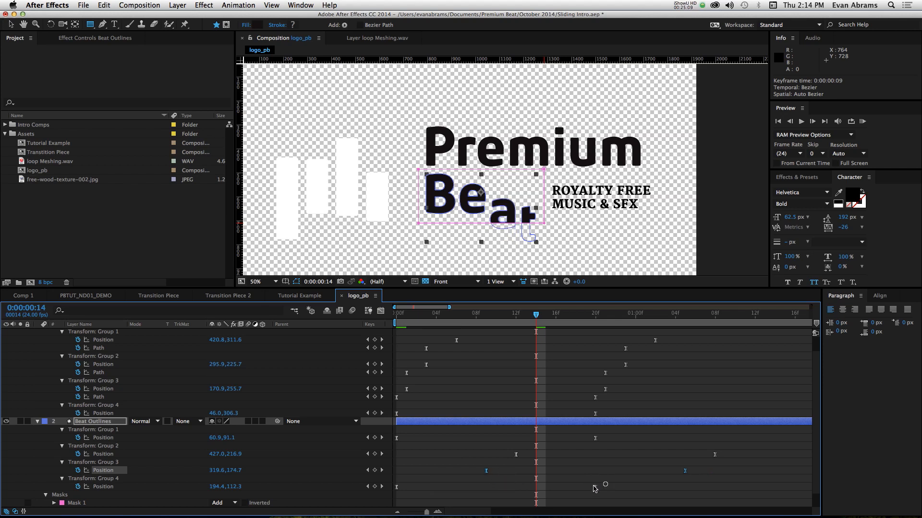
{"action": "left_click_drag", "start_coordinate": [593, 489], "coordinate": [462, 491]}
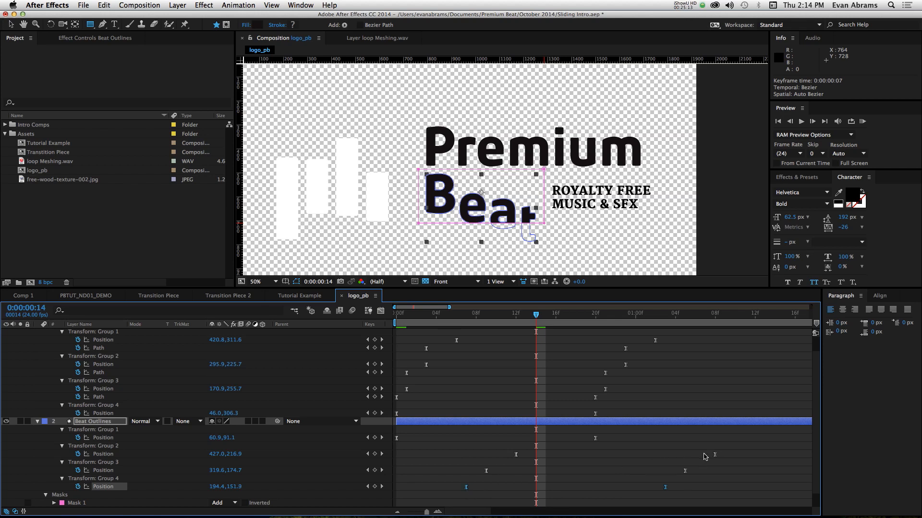
{"action": "left_click_drag", "start_coordinate": [736, 454], "coordinate": [437, 467]}
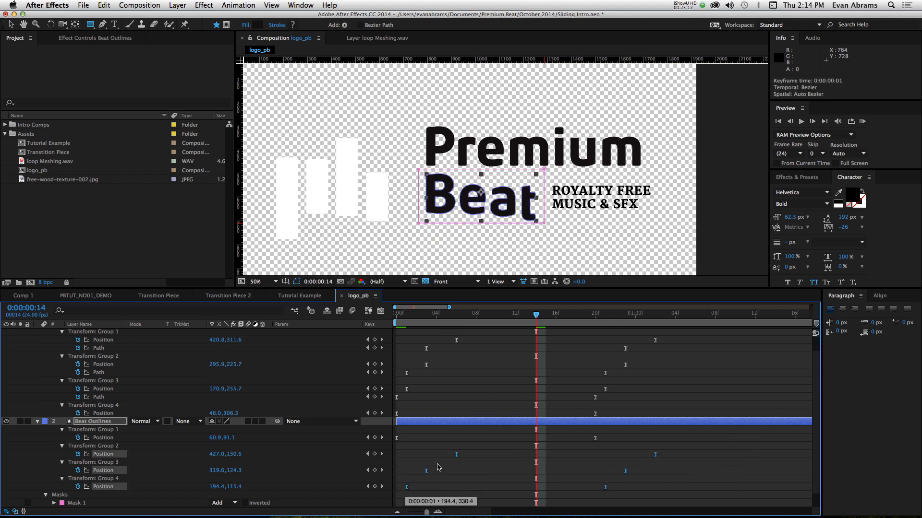
- Shift the Beat Outlines layer to start at 0:00:00:10, and preview the logo animation from the start
{"action": "left_click_drag", "start_coordinate": [423, 421], "coordinate": [525, 421]}
{"action": "key", "text": "KP_0"}
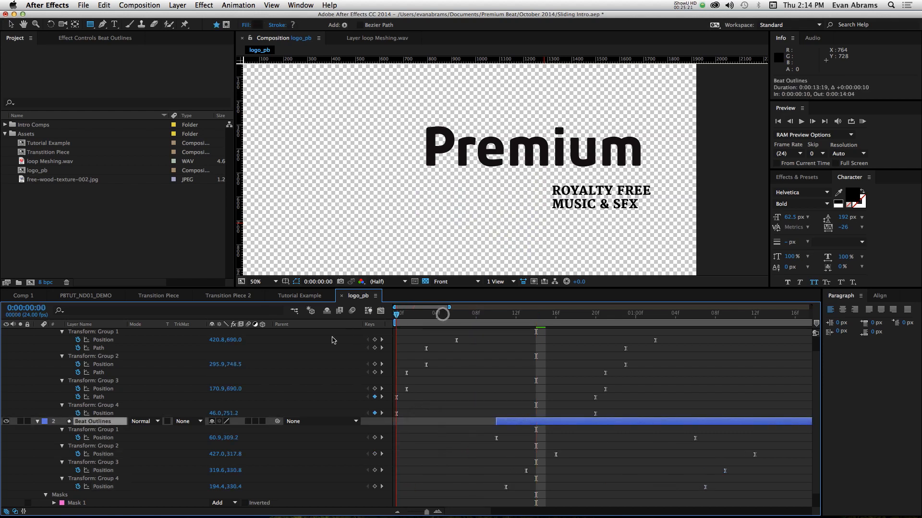
{"action": "key", "text": "space"}
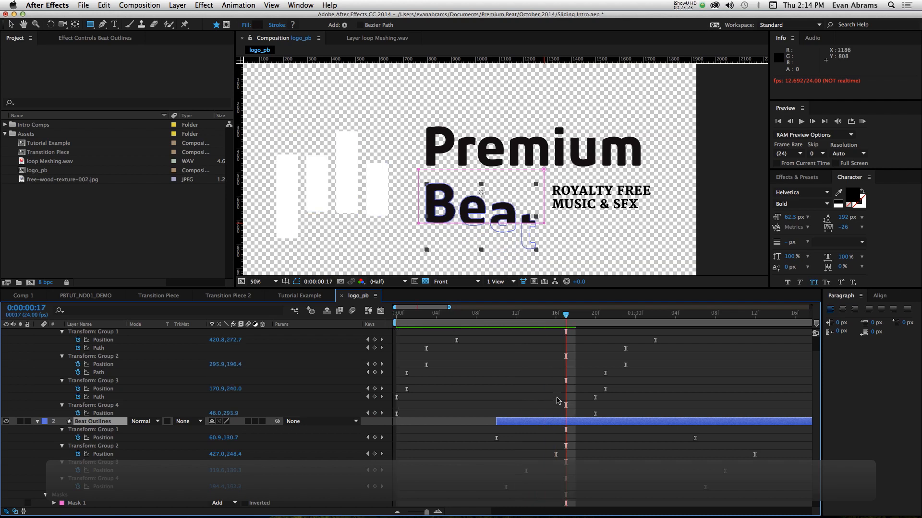
- Shift the Beat Outlines layer to start at 0:00:00:14, and preview the logo animation
{"action": "left_click_drag", "start_coordinate": [551, 420], "coordinate": [619, 420]}
{"action": "key", "text": "space"}
{"action": "key", "text": "space"}
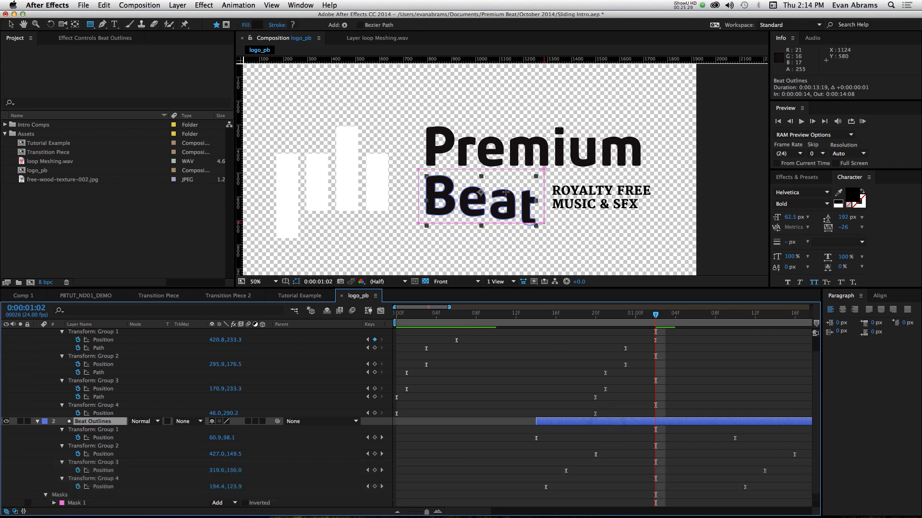
{"action": "key", "text": "space"}
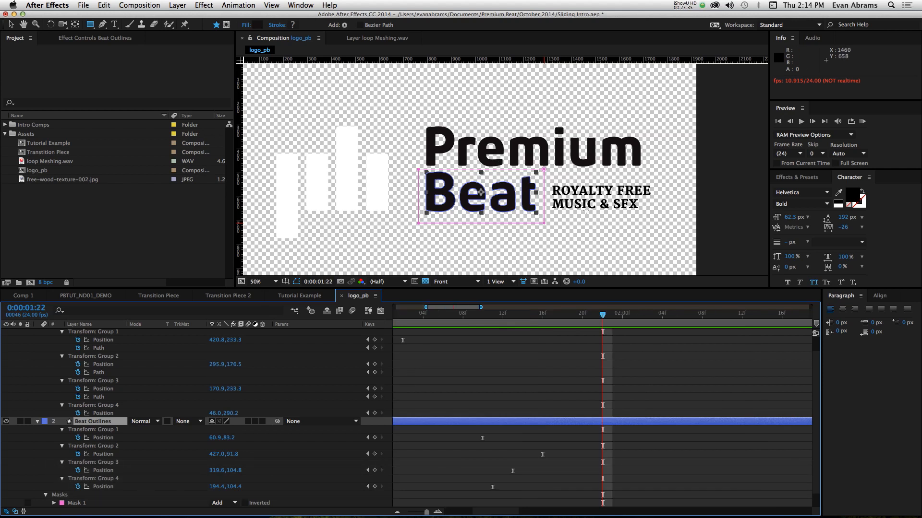
- Reset the work area to the full composition length, and collapse the Bars Outlines and Beat Outlines layers
{"action": "key", "text": "b"}
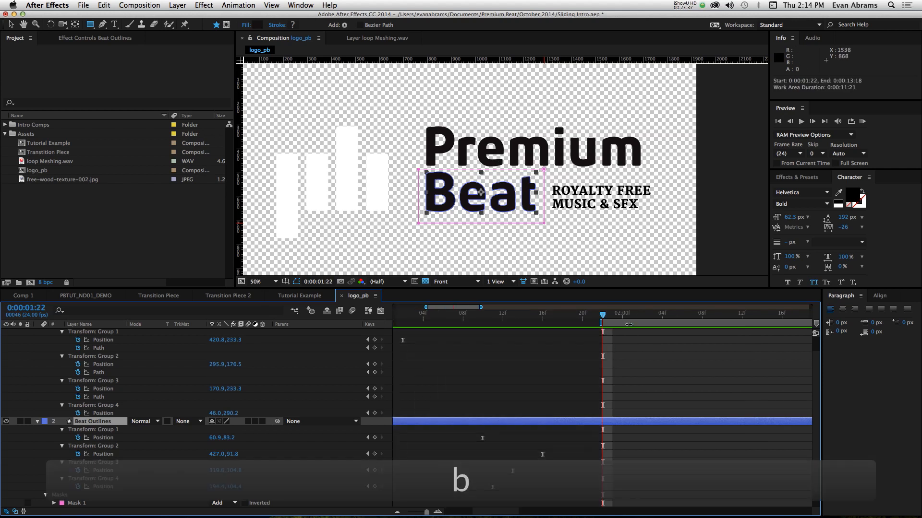
{"action": "double_click", "coordinate": [628, 324]}
{"action": "scroll", "coordinate": [447, 437], "scroll_direction": "up", "scroll_amount": 4}
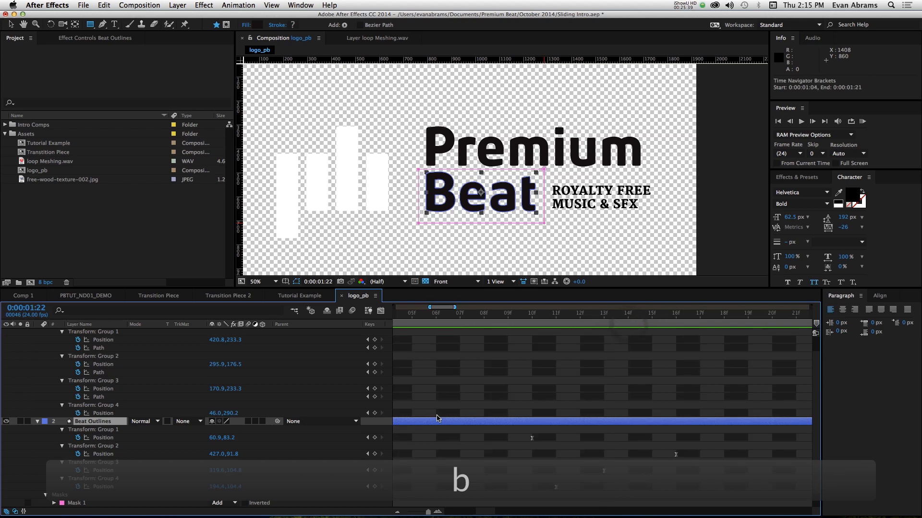
{"action": "scroll", "coordinate": [437, 418], "scroll_direction": "down", "scroll_amount": 4}
{"action": "left_click", "coordinate": [442, 388]}
{"action": "scroll", "coordinate": [442, 388], "scroll_direction": "up", "scroll_amount": 2}
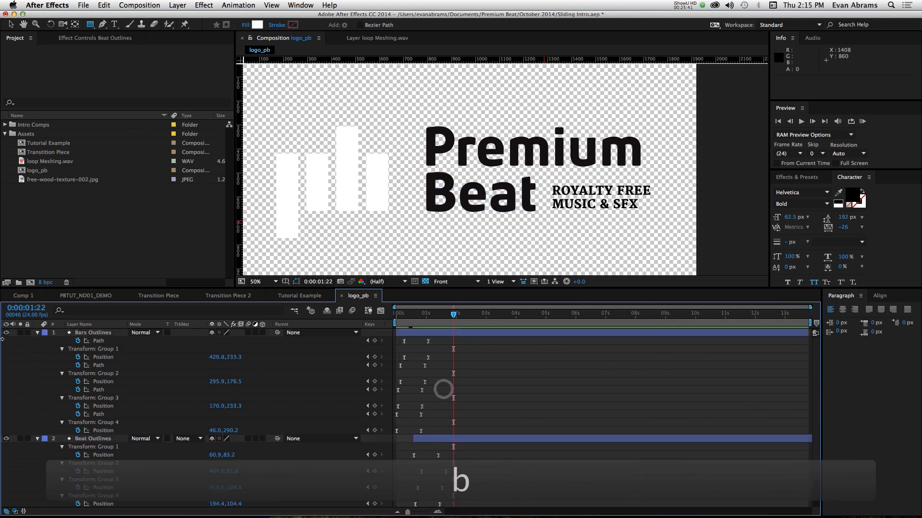
{"action": "left_click", "coordinate": [38, 333]}
{"action": "left_click", "coordinate": [38, 341]}
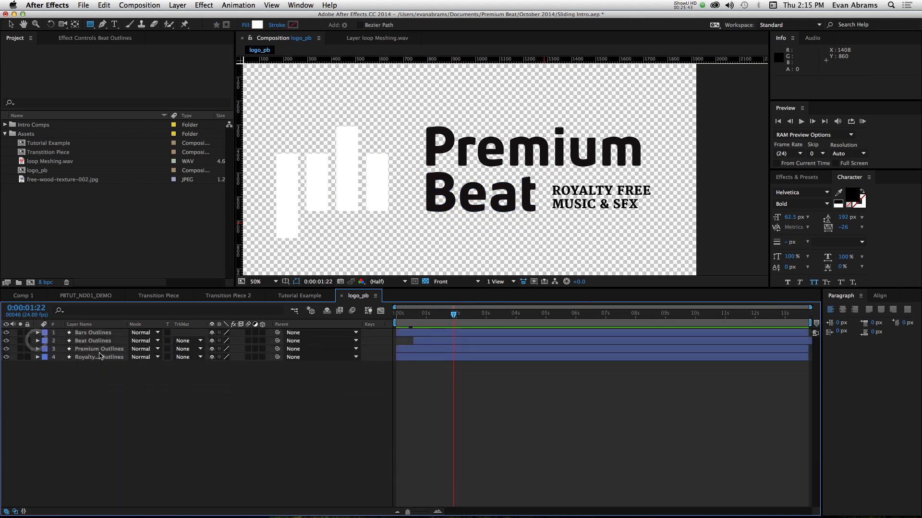
- Open the contents of the Royalty Free Outlines layer and add an empty group to them
{"action": "left_click", "coordinate": [100, 358]}
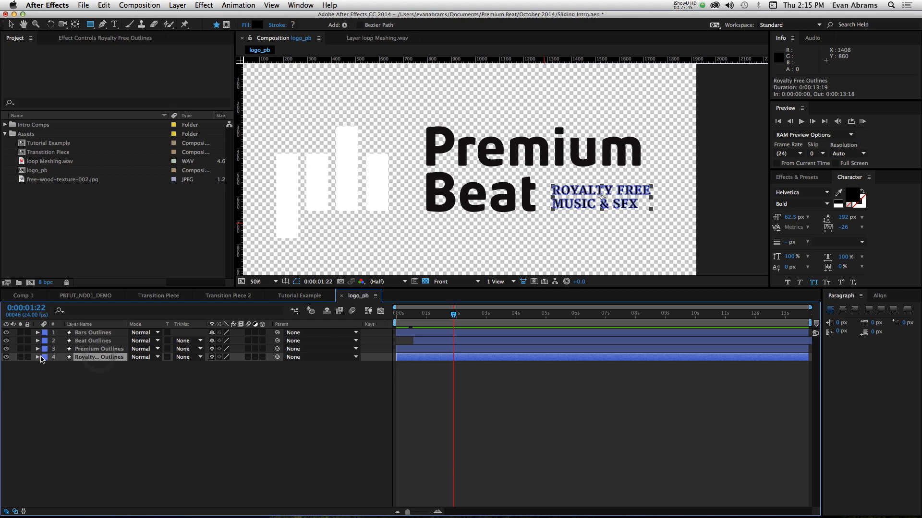
{"action": "left_click", "coordinate": [37, 358]}
{"action": "left_click", "coordinate": [45, 367]}
{"action": "left_click", "coordinate": [75, 346]}
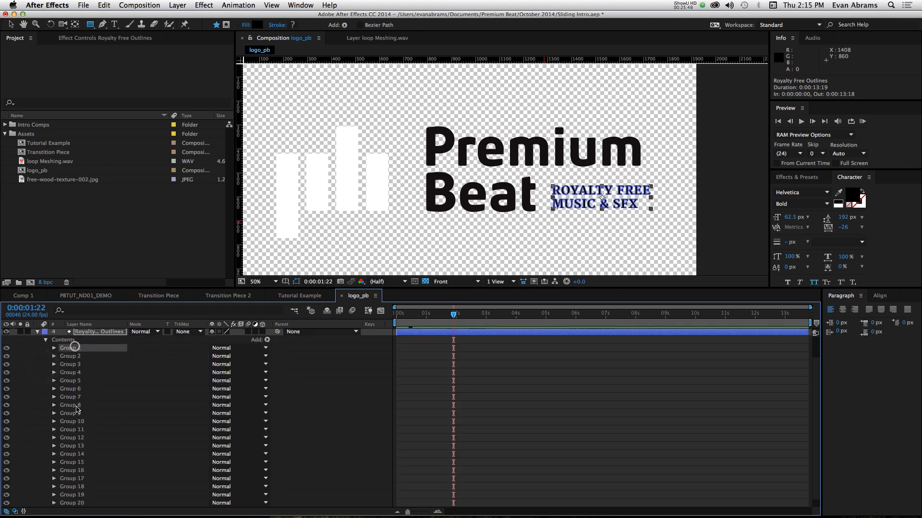
{"action": "scroll", "coordinate": [79, 491], "scroll_direction": "down", "scroll_amount": 1}
{"action": "left_click", "coordinate": [77, 493], "text": "shift"}
{"action": "scroll", "coordinate": [111, 392], "scroll_direction": "up", "scroll_amount": 4}
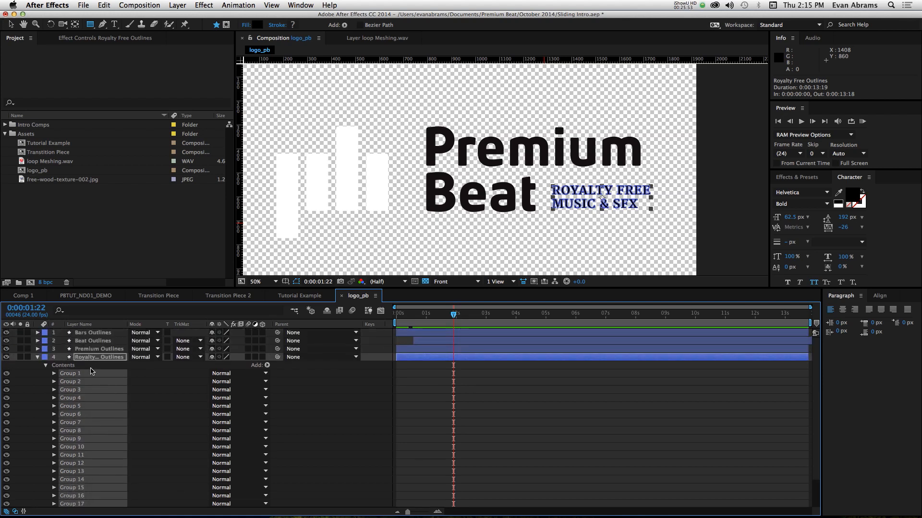
{"action": "left_click", "coordinate": [295, 372]}
{"action": "left_click", "coordinate": [118, 368]}
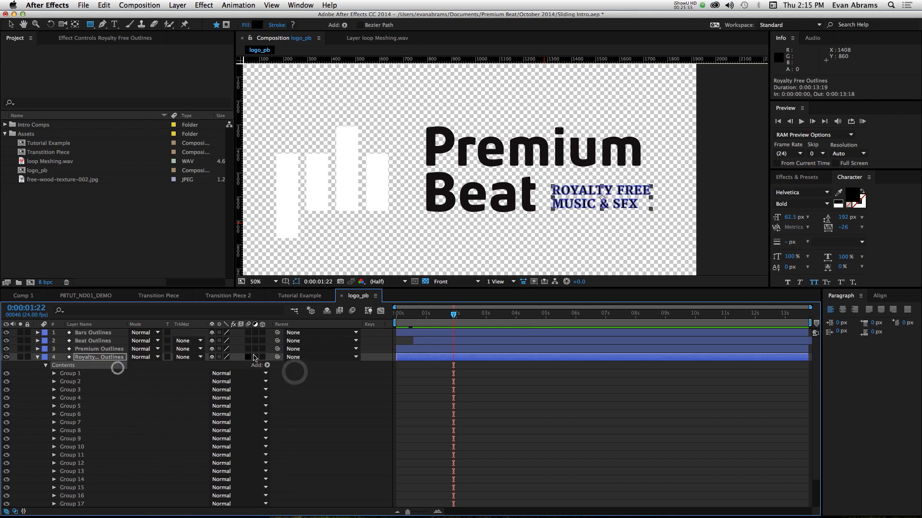
{"action": "left_click", "coordinate": [267, 366]}
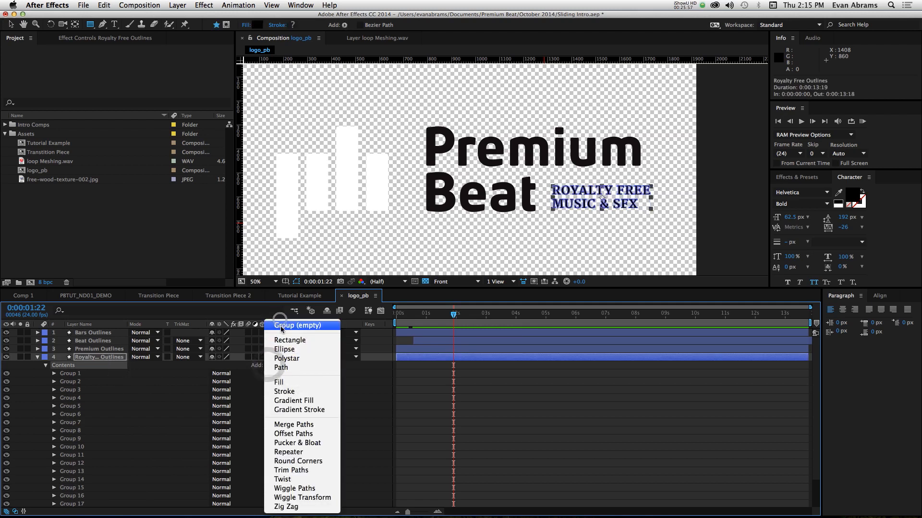
{"action": "left_click", "coordinate": [281, 327]}
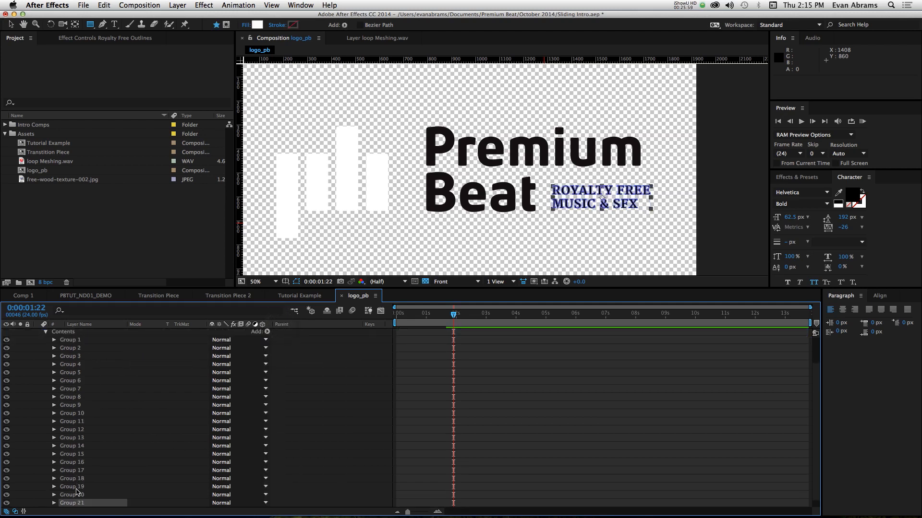
- Move Groups 1 to 20 of the Royalty Free Outlines layer into the empty Group 21
{"action": "scroll", "coordinate": [73, 490], "scroll_direction": "up", "scroll_amount": 2}
{"action": "left_click", "coordinate": [79, 373], "text": "shift"}
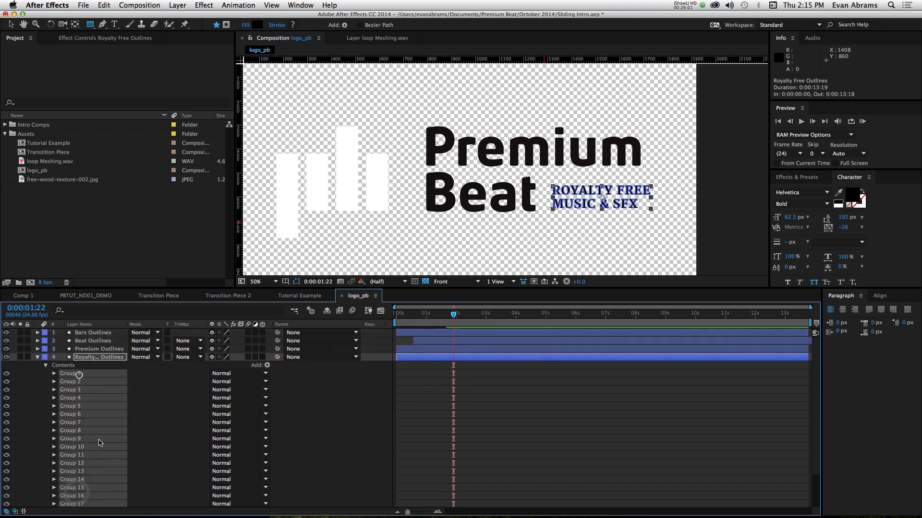
{"action": "scroll", "coordinate": [80, 490], "scroll_direction": "down", "scroll_amount": 2}
{"action": "left_click_drag", "start_coordinate": [77, 489], "coordinate": [101, 483]}
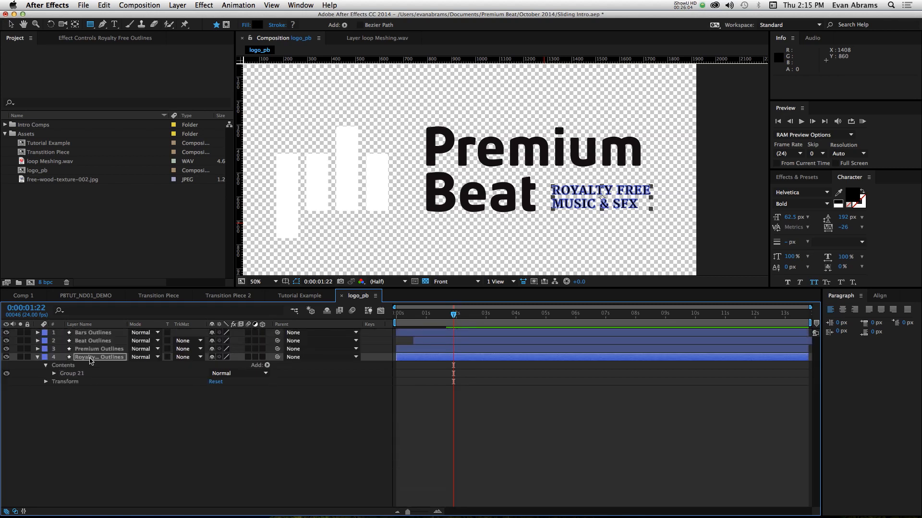
- Reveal Group 21's transform properties, and shift the Royalty Free Outlines layer to start at 0:00:01:01
{"action": "left_click", "coordinate": [54, 374]}
{"action": "scroll", "coordinate": [54, 377], "scroll_direction": "down", "scroll_amount": 2}
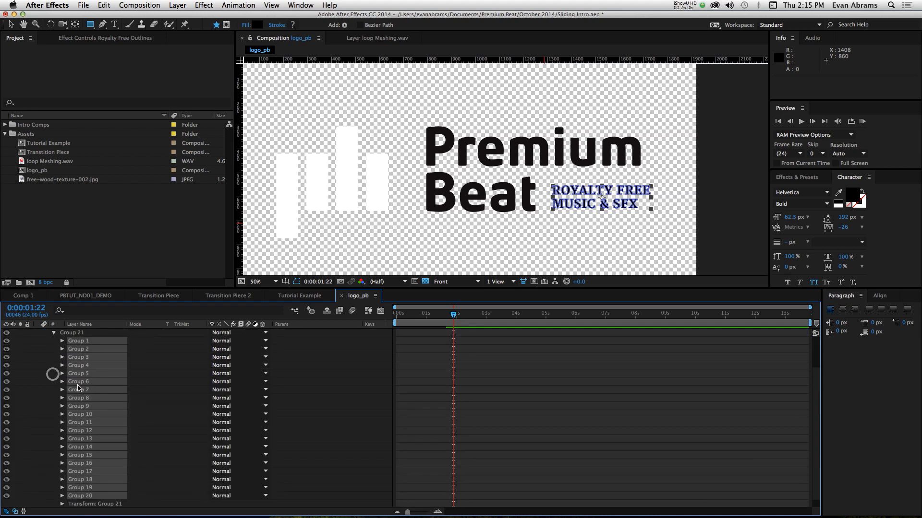
{"action": "left_click", "coordinate": [64, 505]}
{"action": "scroll", "coordinate": [366, 403], "scroll_direction": "up", "scroll_amount": 5}
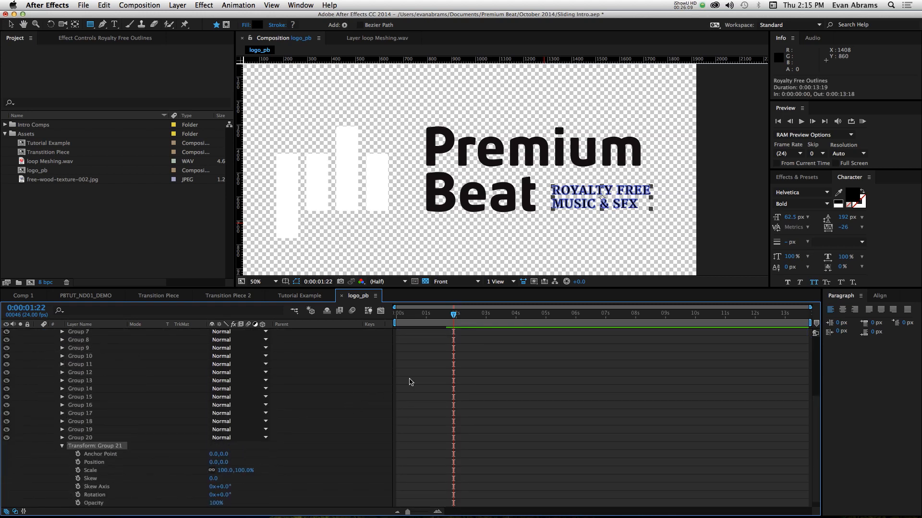
{"action": "left_click_drag", "start_coordinate": [447, 319], "coordinate": [443, 356]}
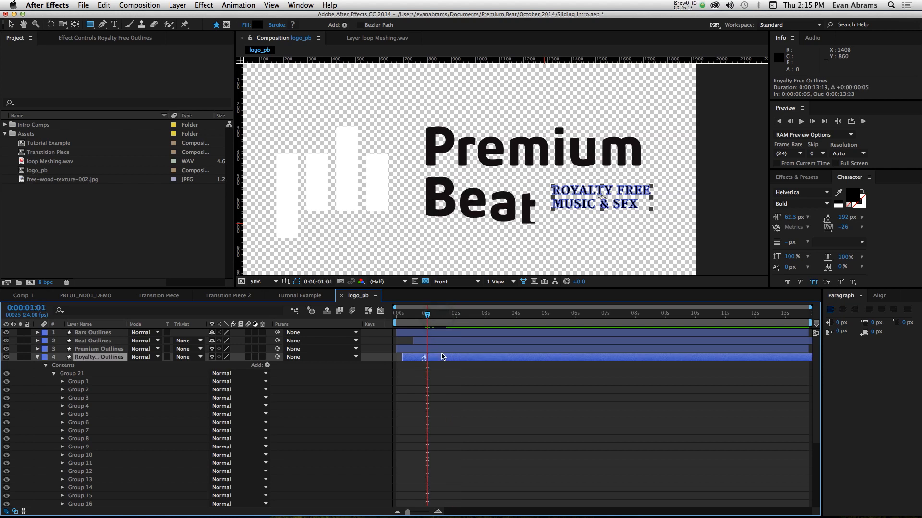
- Keyframe Group 21's Position at 0:00:01:01 and 0:00:01:21, and draw a rectangular mask around the tagline text
{"action": "scroll", "coordinate": [433, 367], "scroll_direction": "down", "scroll_amount": 5}
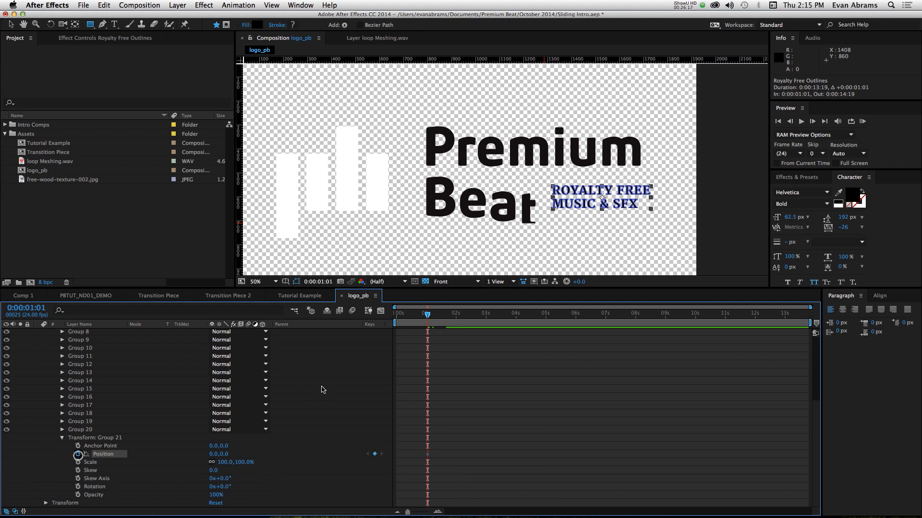
{"action": "key", "text": "shift+Page_Down"}
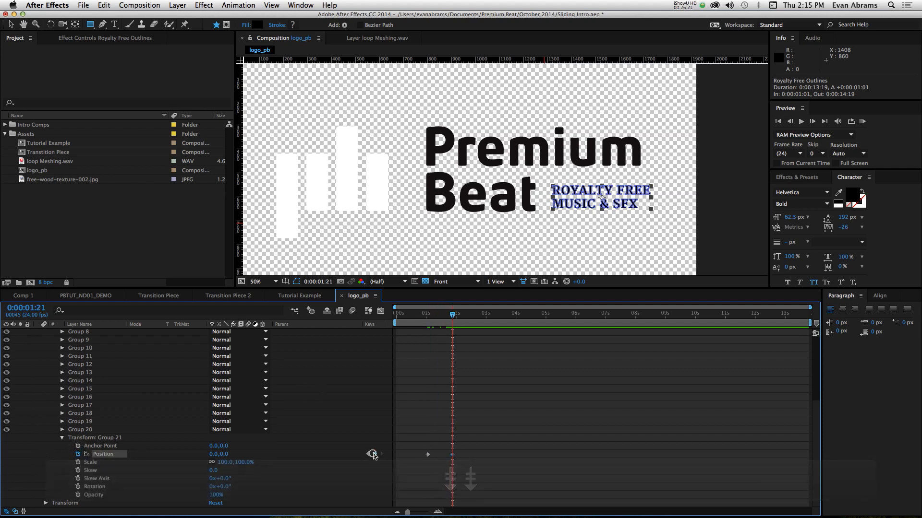
{"action": "left_click_drag", "start_coordinate": [434, 317], "coordinate": [427, 317]}
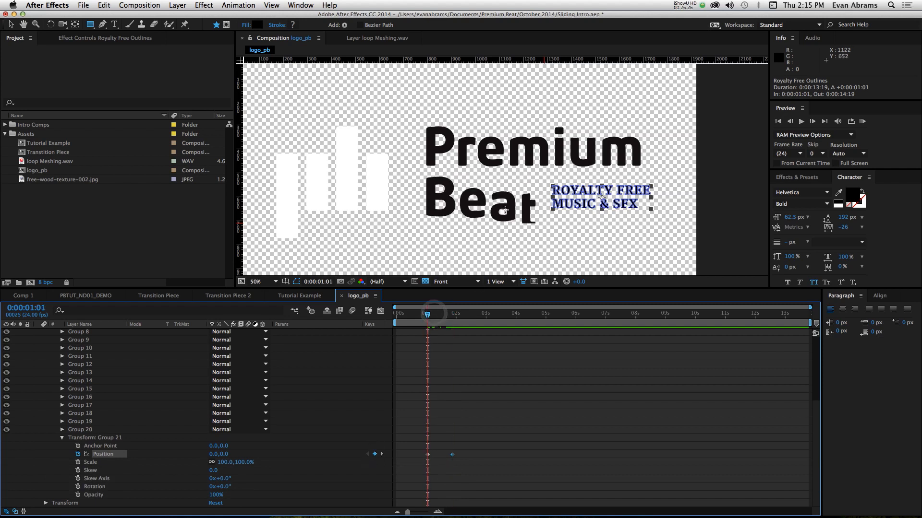
{"action": "left_click", "coordinate": [226, 25]}
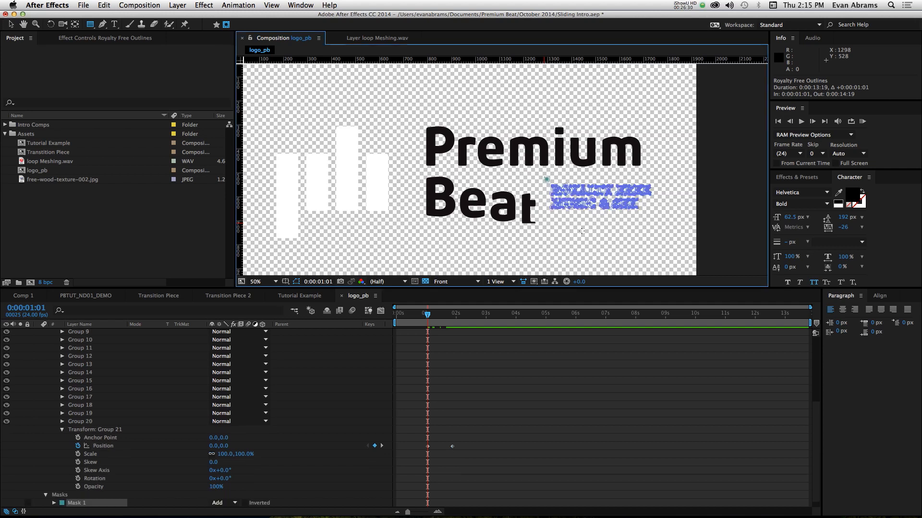
{"action": "left_click_drag", "start_coordinate": [546, 178], "coordinate": [661, 217]}
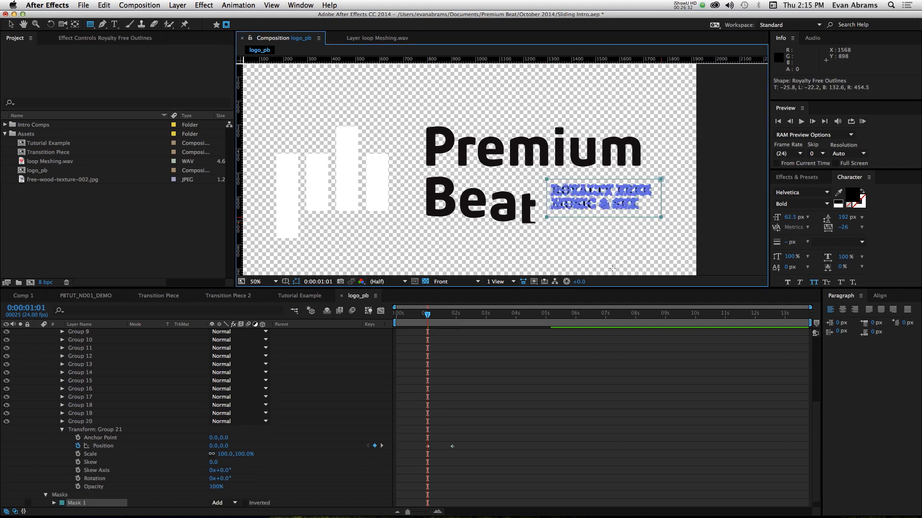
- Set Group 21's first Position keyframe to 0.0, 139.0, then apply Easy Ease and shape the speed curve for a fast start
{"action": "left_click", "coordinate": [428, 447]}
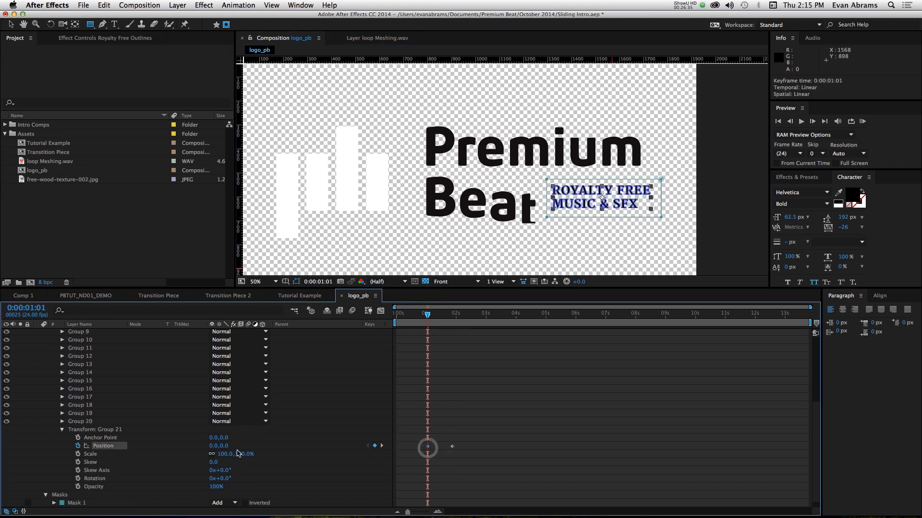
{"action": "key", "text": "super+z"}
{"action": "left_click_drag", "start_coordinate": [210, 448], "coordinate": [289, 451]}
{"action": "left_click_drag", "start_coordinate": [475, 445], "coordinate": [407, 454]}
{"action": "key", "text": "F9"}
{"action": "left_click", "coordinate": [380, 311]}
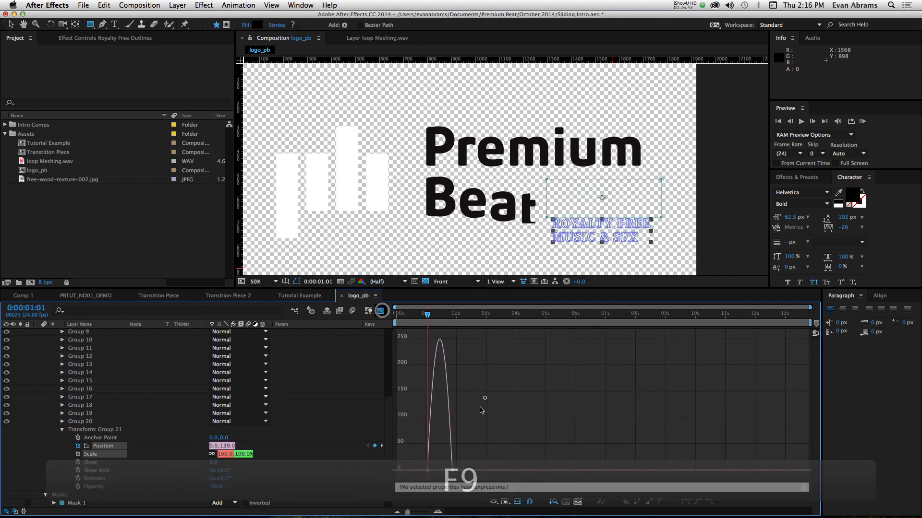
{"action": "mouse_move", "coordinate": [431, 467]}
{"action": "left_mouse_down"}
{"action": "mouse_move", "coordinate": [403, 471]}
{"action": "mouse_move", "coordinate": [439, 468]}
{"action": "mouse_move", "coordinate": [429, 468]}
{"action": "left_mouse_up"}
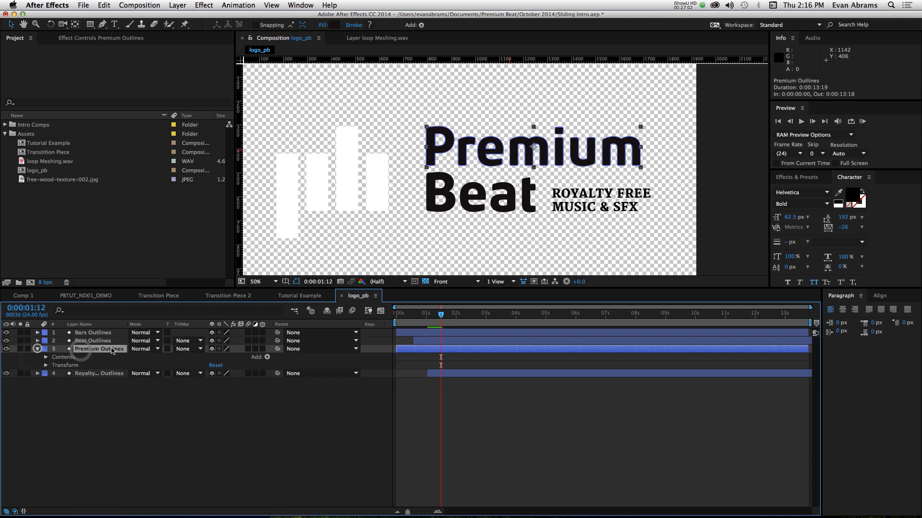
- Reorder the Premium Outlines letter groups to match the word's spelling: Groups 3, 2, 4, 8, 6, 1, 5, 7
{"action": "left_click", "coordinate": [46, 357]}
{"action": "left_click", "coordinate": [70, 365]}
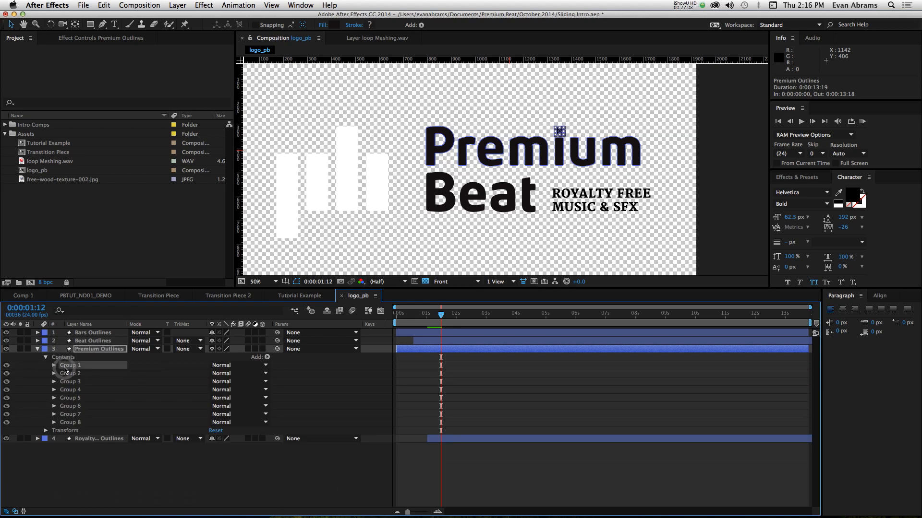
{"action": "left_click_drag", "start_coordinate": [70, 365], "coordinate": [71, 426]}
{"action": "left_click_drag", "start_coordinate": [70, 365], "coordinate": [76, 402]}
{"action": "left_click", "coordinate": [73, 397]}
{"action": "left_click", "coordinate": [79, 398]}
{"action": "left_click", "coordinate": [73, 398]}
- Start the Premium Outlines layer at 0:00:00:07 and add a Position keyframe there for all its letter groups
{"action": "left_click_drag", "start_coordinate": [441, 315], "coordinate": [405, 317]}
{"action": "left_click_drag", "start_coordinate": [408, 349], "coordinate": [417, 349]}
{"action": "left_click", "coordinate": [70, 423]}
{"action": "left_click", "coordinate": [70, 366], "text": "shift"}
{"action": "left_click", "coordinate": [53, 365]}
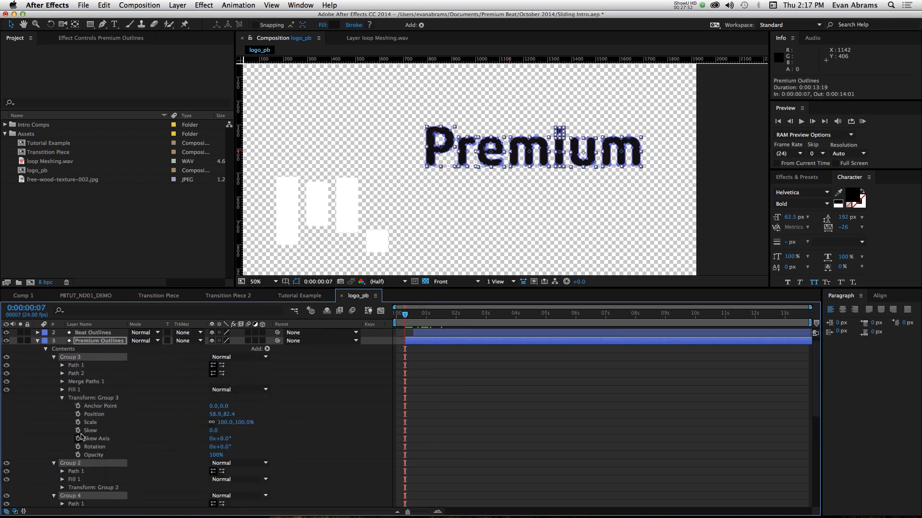
{"action": "left_click", "coordinate": [78, 415]}
- Show only the animated Position properties of Premium Outlines, and add end Position keyframes for every letter group at 0:00:01:03
{"action": "key", "text": "shift+Page_Down"}
{"action": "key", "text": "shift+Page_Down"}
{"action": "left_click", "coordinate": [374, 415]}
{"action": "key", "text": "u"}
{"action": "key", "text": "u"}
{"action": "key", "text": "shift+Down"}
{"action": "key", "text": "shift+Down"}
{"action": "key", "text": "shift+Down"}
{"action": "key", "text": "shift+Down"}
{"action": "key", "text": "shift+Down"}
{"action": "key", "text": "shift+Down"}
{"action": "key", "text": "shift+Down"}
{"action": "key", "text": "shift+Down"}
{"action": "key", "text": "shift+Down"}
{"action": "left_click_drag", "start_coordinate": [405, 315], "coordinate": [430, 315]}
{"action": "key", "text": "super+z"}
{"action": "key", "text": "super+z"}
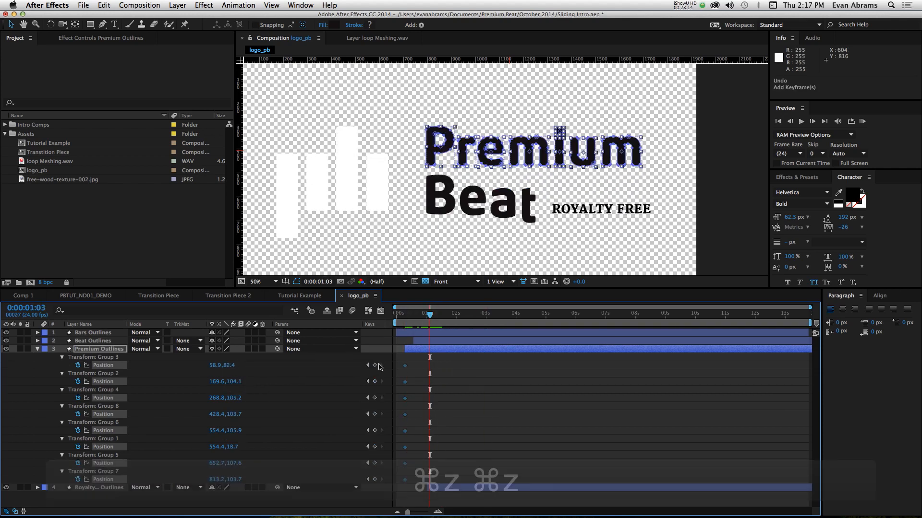
- Mask the word Premium with a rectangle, and at 0:00:00:07 move all its letter groups below it, with Group 3's Position at 58.9, 301.4
{"action": "left_click", "coordinate": [91, 24]}
{"action": "mouse_move", "coordinate": [419, 121]}
{"action": "left_mouse_down"}
{"action": "mouse_move", "coordinate": [436, 152]}
{"action": "mouse_move", "coordinate": [650, 176]}
{"action": "left_mouse_up"}
{"action": "left_click_drag", "start_coordinate": [430, 315], "coordinate": [405, 315]}
{"action": "left_click_drag", "start_coordinate": [416, 360], "coordinate": [400, 484]}
{"action": "left_click_drag", "start_coordinate": [232, 366], "coordinate": [343, 366]}
- Apply Easy Ease to the Premium Position keyframes, shape their speed curves for a fast start, and preview the animation
{"action": "left_click_drag", "start_coordinate": [456, 358], "coordinate": [411, 469]}
{"action": "key", "text": "F9"}
{"action": "left_click", "coordinate": [380, 311]}
{"action": "left_click", "coordinate": [380, 311]}
{"action": "left_click", "coordinate": [447, 365]}
{"action": "key", "text": "space"}
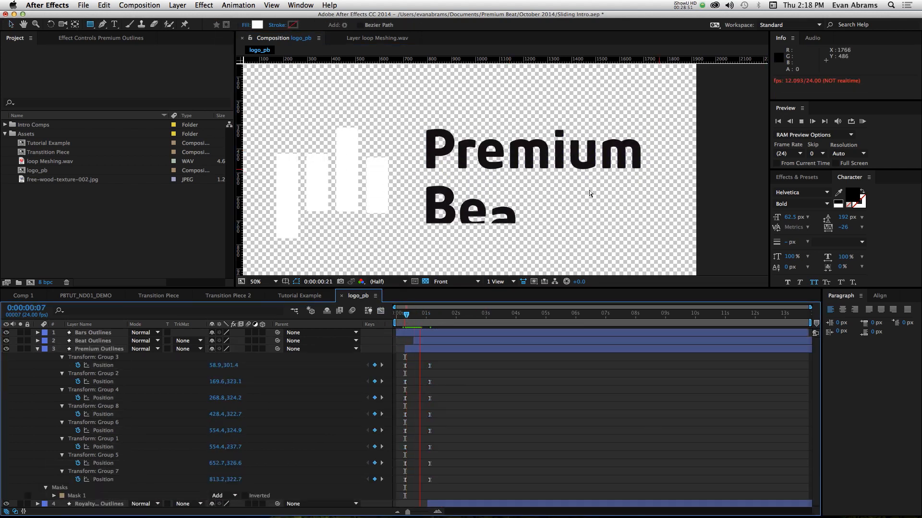
- Shift the Position keyframe pairs of every Premium letter group except Group 3 to start at 0:00:00:11
{"action": "scroll", "coordinate": [484, 420], "scroll_direction": "up", "scroll_amount": 1}
{"action": "scroll", "coordinate": [484, 419], "scroll_direction": "left", "scroll_amount": 4}
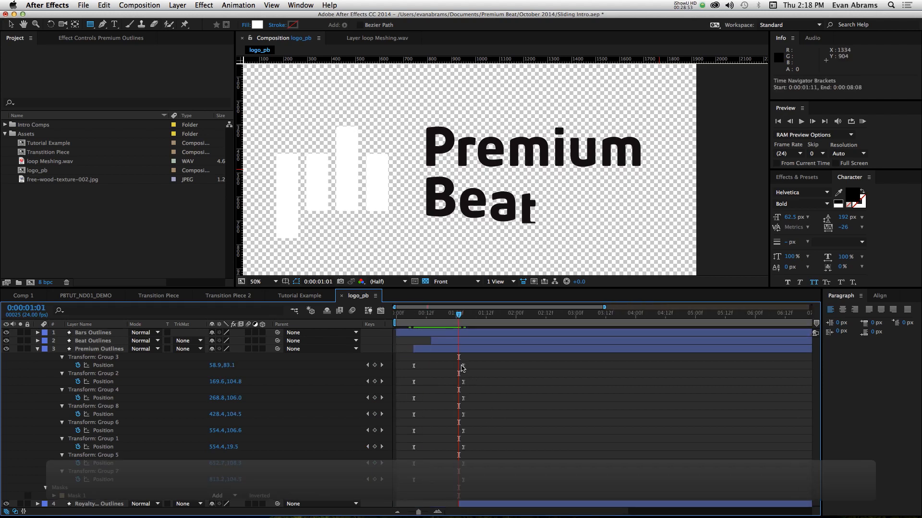
{"action": "mouse_move", "coordinate": [429, 316]}
{"action": "left_mouse_down"}
{"action": "mouse_move", "coordinate": [406, 318]}
{"action": "mouse_move", "coordinate": [414, 320]}
{"action": "left_mouse_up"}
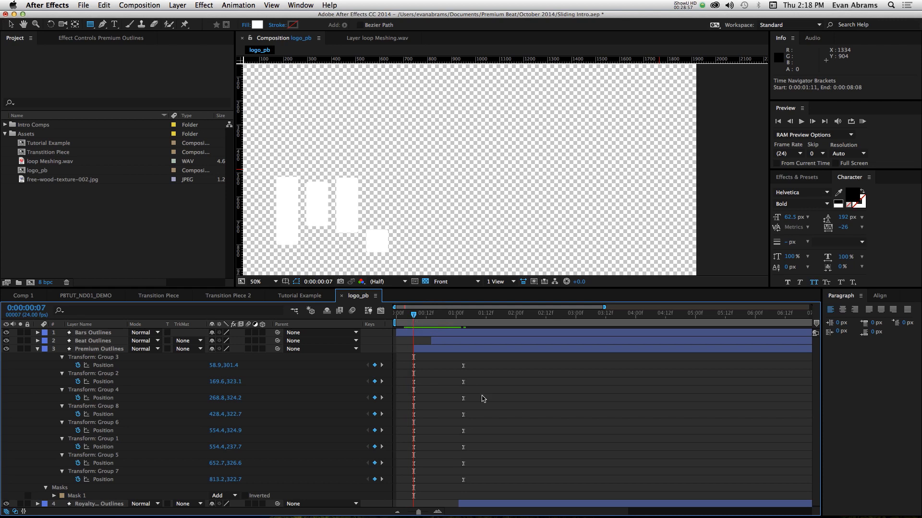
{"action": "left_click_drag", "start_coordinate": [474, 380], "coordinate": [409, 495]}
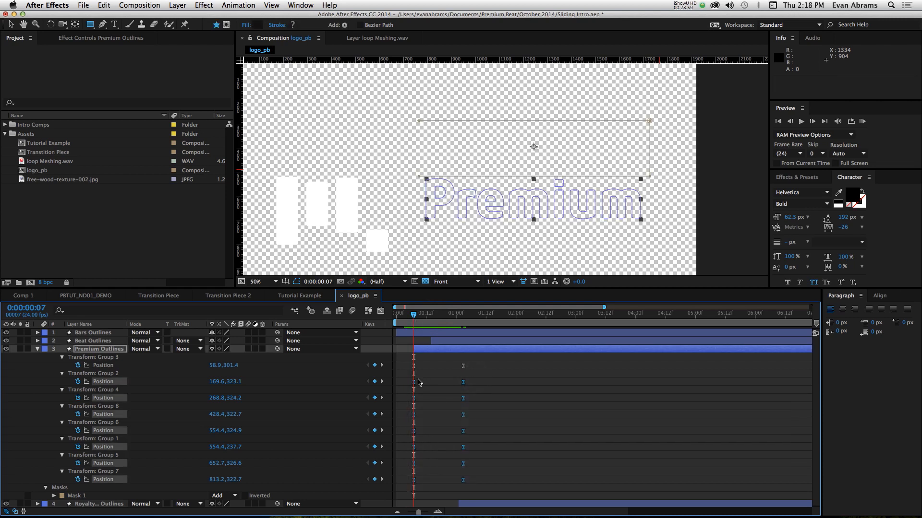
{"action": "key", "text": "Page_Down"}
{"action": "key", "text": "Page_Down"}
{"action": "key", "text": "Page_Down"}
{"action": "key", "text": "Page_Down"}
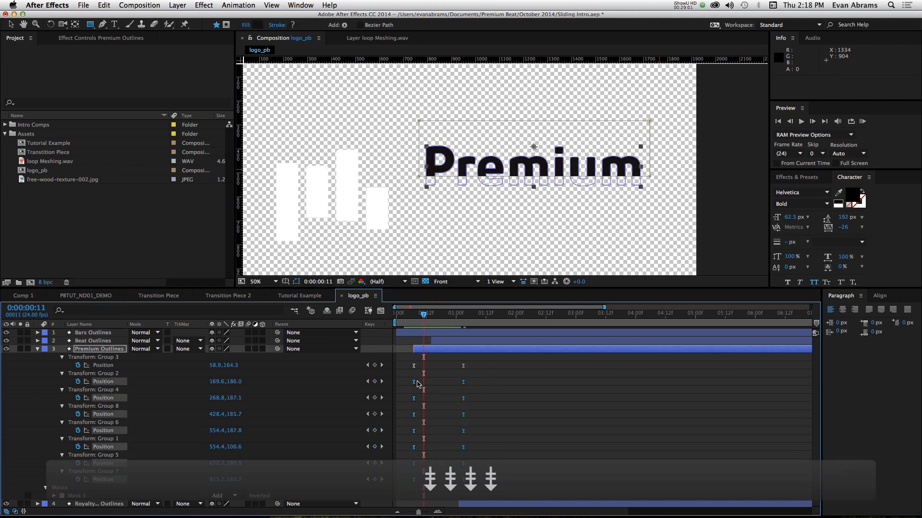
{"action": "left_click_drag", "start_coordinate": [416, 384], "coordinate": [425, 382]}
- Shift Group 7's Position keyframe pair in the Premium Outlines layer to start at 0:00:00:15
{"action": "key", "text": "Page_Down"}
{"action": "key", "text": "Page_Down"}
{"action": "key", "text": "Page_Down"}
{"action": "key", "text": "Page_Down"}
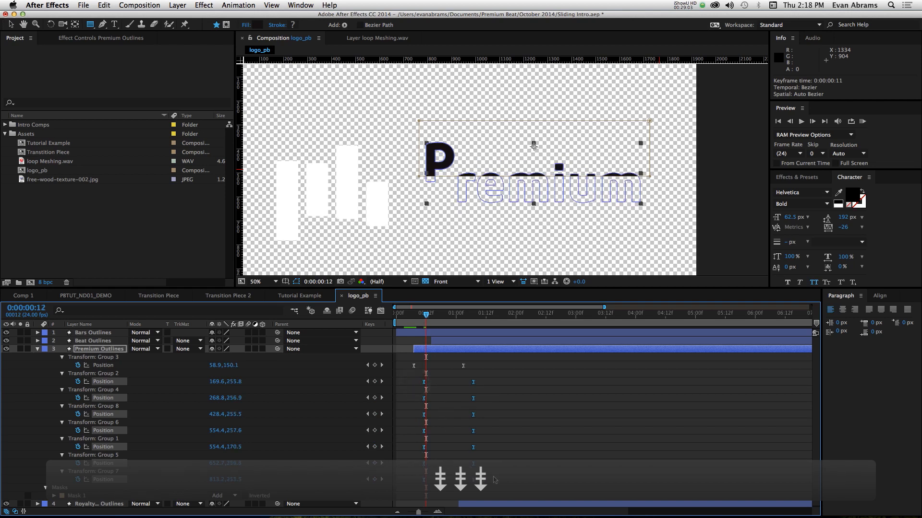
{"action": "key", "text": "Page_Down"}
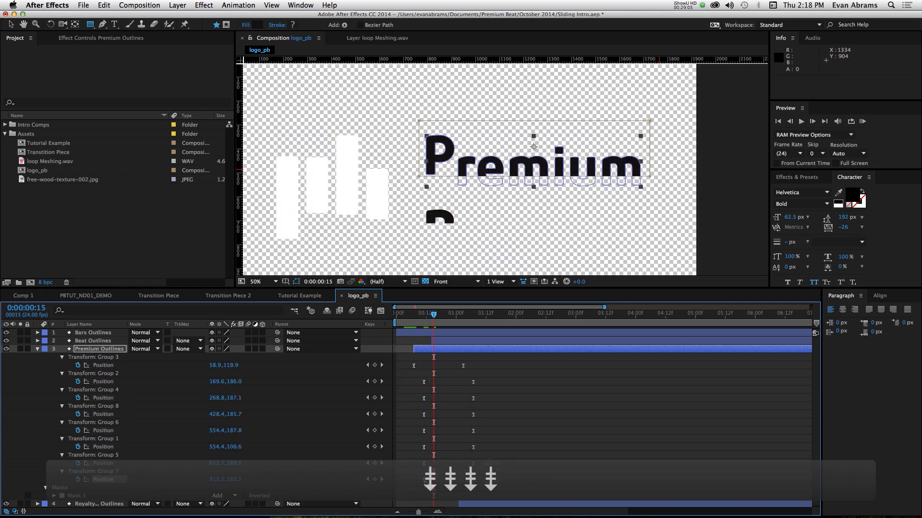
{"action": "key", "text": "shift+Down"}
{"action": "key", "text": "shift+Down"}
{"action": "key", "text": "shift+Down"}
{"action": "key", "text": "shift+Down"}
{"action": "key", "text": "shift+Down"}
{"action": "key", "text": "shift+Down"}
{"action": "key", "text": "shift+Down"}
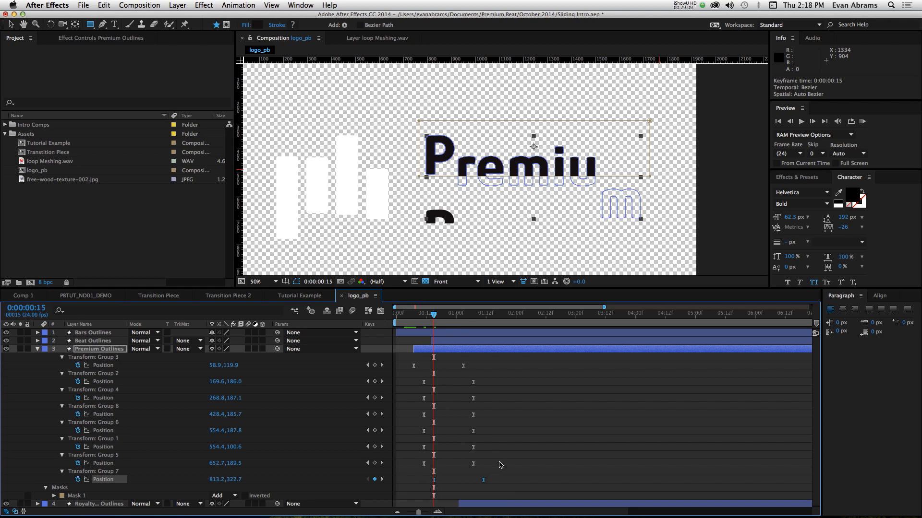
- Shift the Position keyframe pairs of Groups 5 and 7 in Premium Outlines so Group 5's starts at 0:00:00:14, and check the timing
{"action": "left_click_drag", "start_coordinate": [500, 464], "coordinate": [431, 464]}
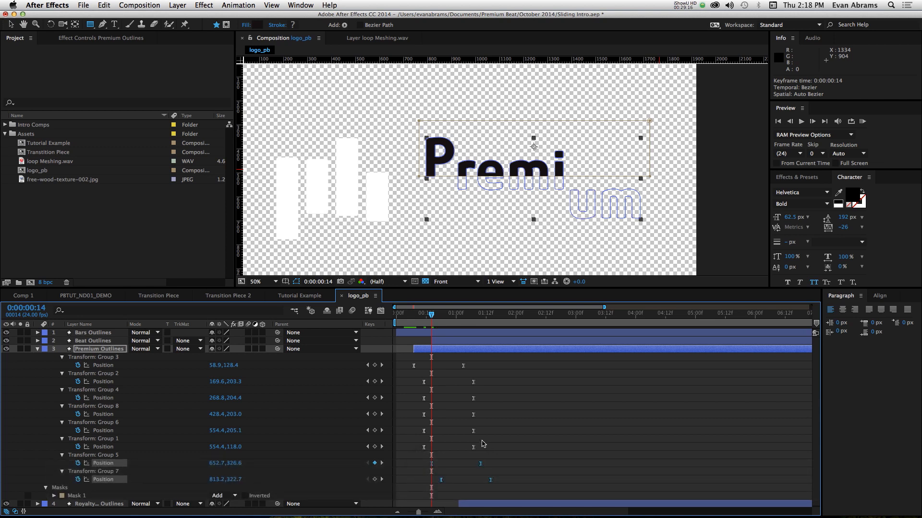
{"action": "key", "text": "Home"}
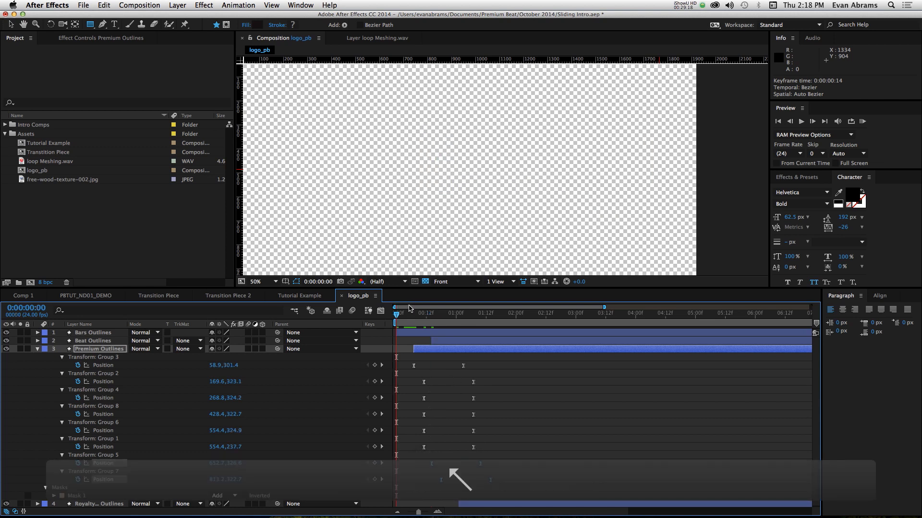
{"action": "left_click_drag", "start_coordinate": [409, 307], "coordinate": [424, 314]}
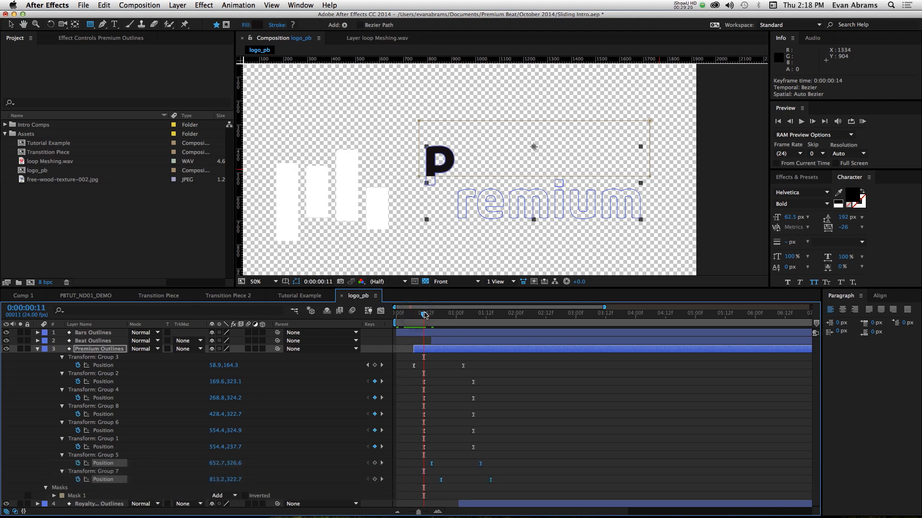
- Shift the Position keyframe pairs of Premium's Group 4 and all groups listed below it so Group 4's starts at 0:00:00:14
{"action": "key", "text": "Page_Down"}
{"action": "key", "text": "Page_Down"}
{"action": "key", "text": "Page_Down"}
{"action": "left_click_drag", "start_coordinate": [523, 406], "coordinate": [412, 488]}
{"action": "left_click_drag", "start_coordinate": [504, 386], "coordinate": [405, 492]}
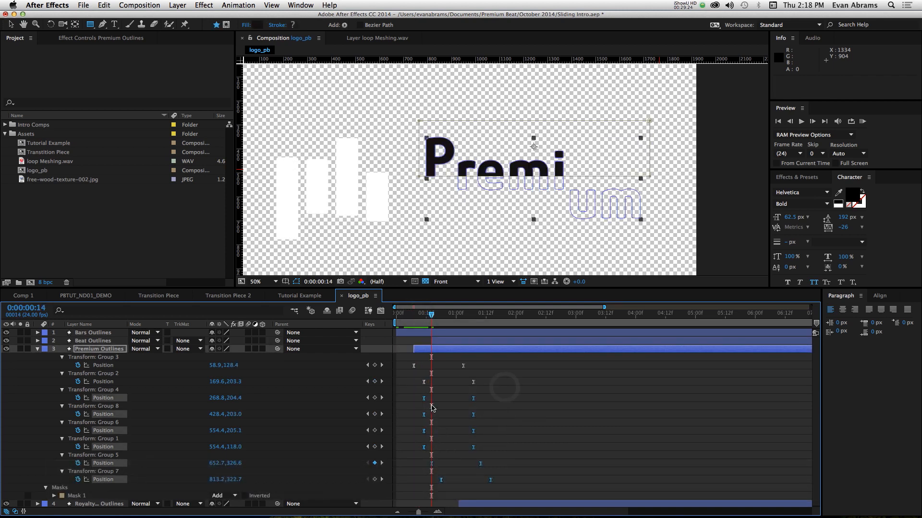
{"action": "left_click", "coordinate": [426, 401]}
{"action": "left_click_drag", "start_coordinate": [411, 391], "coordinate": [502, 479]}
{"action": "left_click_drag", "start_coordinate": [472, 400], "coordinate": [480, 399]}
- Stagger the Position keyframes further down the list so Group 8's pair starts at 0:00:00:16 and Group 6's at 0:00:00:17
{"action": "key", "text": "Page_Down"}
{"action": "key", "text": "Page_Down"}
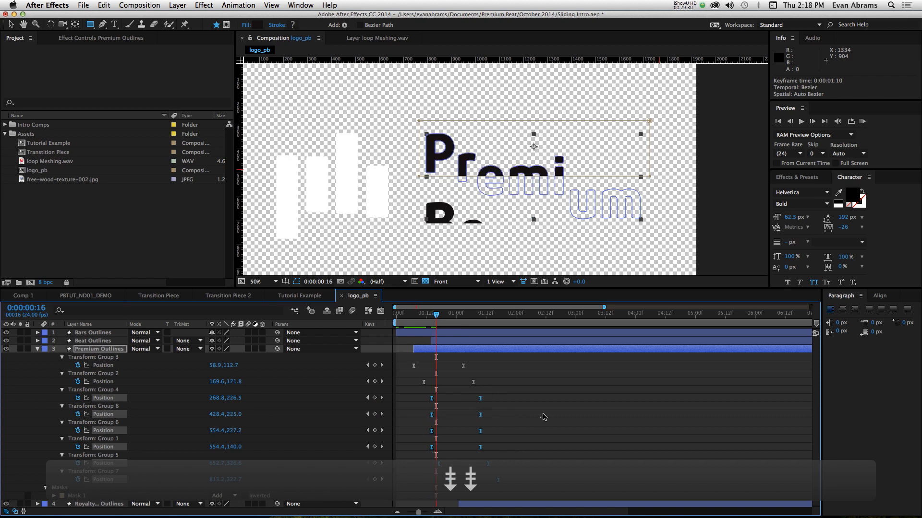
{"action": "left_click_drag", "start_coordinate": [542, 416], "coordinate": [392, 500]}
{"action": "left_click_drag", "start_coordinate": [432, 415], "coordinate": [439, 432]}
{"action": "key", "text": "Page_Down"}
{"action": "left_click", "coordinate": [523, 434]}
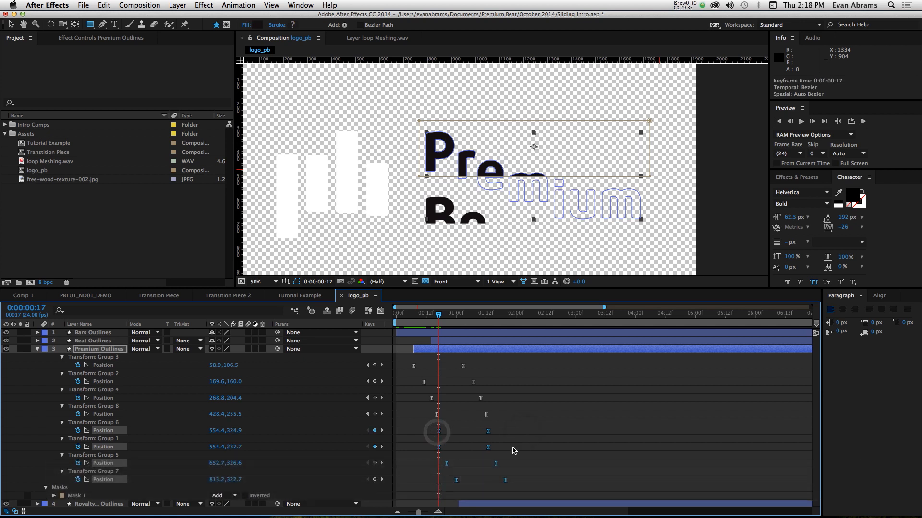
- Shift the Position keyframe pairs of Groups 1, 5 and 7 about two frames later, and preview the staggered letters
{"action": "left_click_drag", "start_coordinate": [517, 449], "coordinate": [418, 508]}
{"action": "left_click_drag", "start_coordinate": [440, 451], "coordinate": [445, 451]}
{"action": "left_click", "coordinate": [545, 439]}
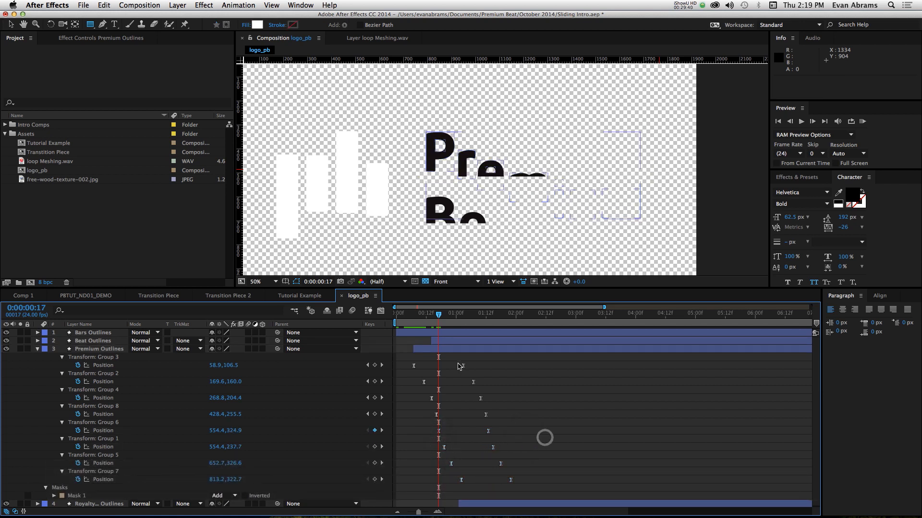
{"action": "key", "text": "space"}
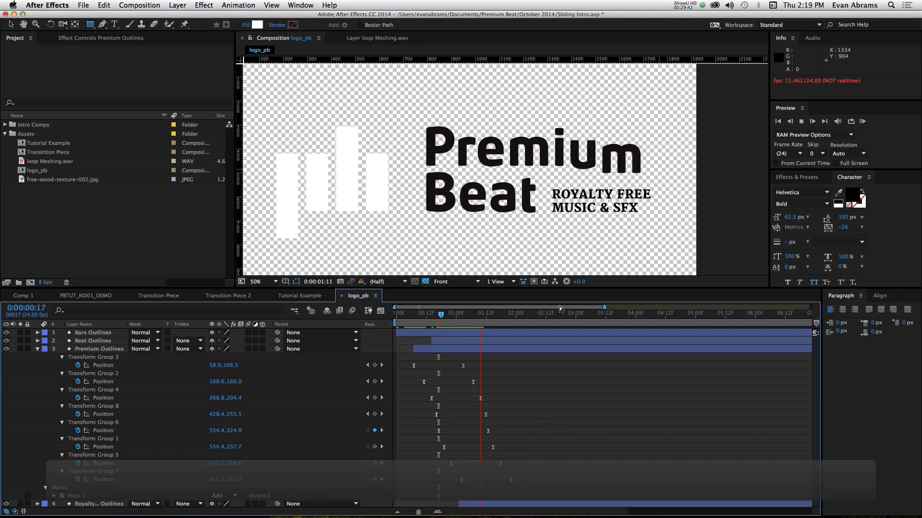
{"action": "key", "text": "space"}
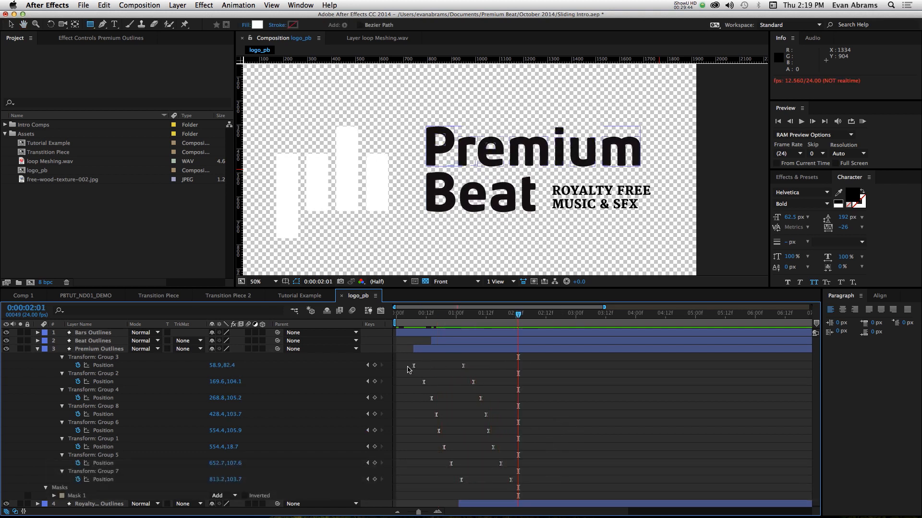
- Compress the stagger of all Premium letter groups' first Position keyframes so Group 7's falls at 0:00:00:17
{"action": "left_click_drag", "start_coordinate": [407, 370], "coordinate": [462, 485]}
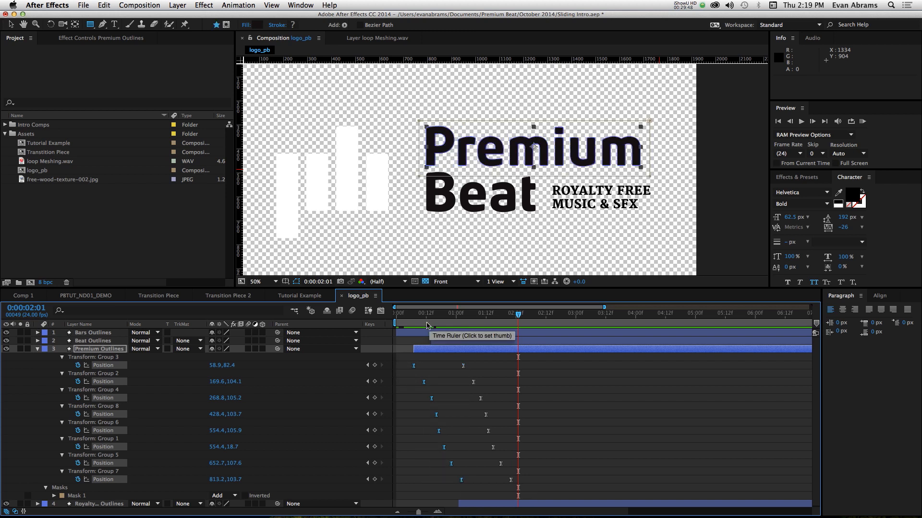
{"action": "left_click", "coordinate": [411, 318]}
{"action": "key", "text": "shift+Page_Down"}
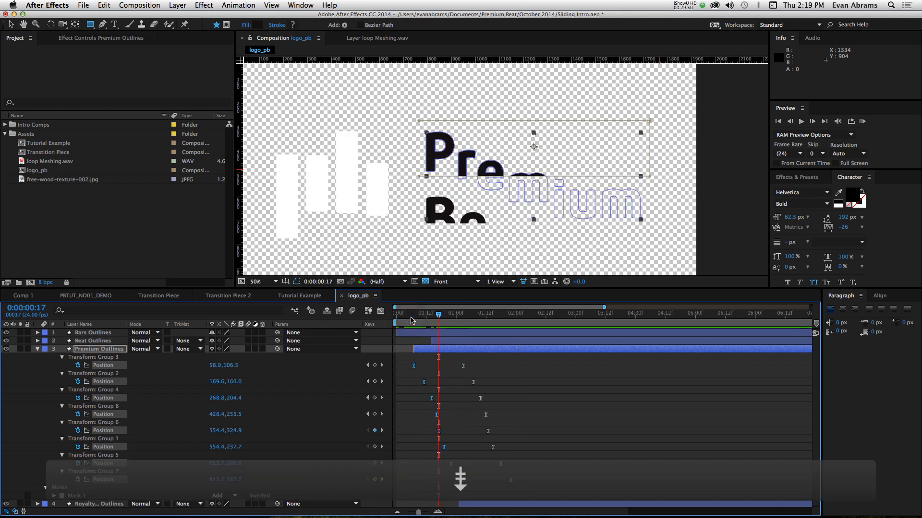
{"action": "key", "text": "shift+Page_Down"}
{"action": "key", "text": "shift+Page_Up"}
{"action": "left_click_drag", "start_coordinate": [462, 482], "coordinate": [439, 482]}
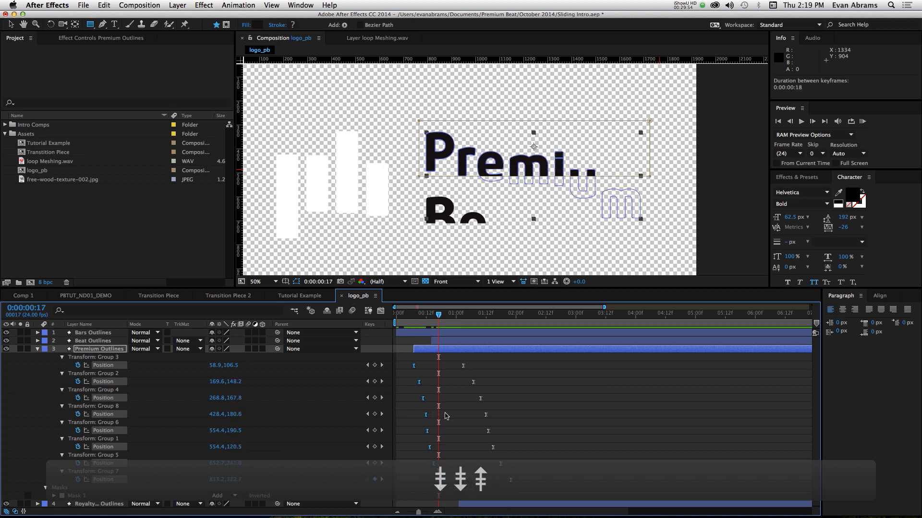
- Compress the stagger of the Premium groups' ending Position keyframes so Group 7's falls at 0:00:01:13, and preview the animation
{"action": "left_click", "coordinate": [463, 318]}
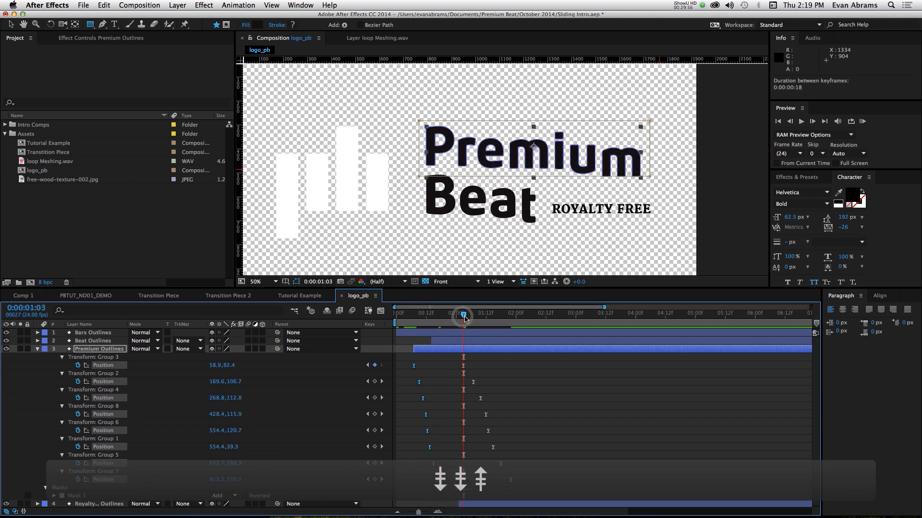
{"action": "key", "text": "shift+Page_Down"}
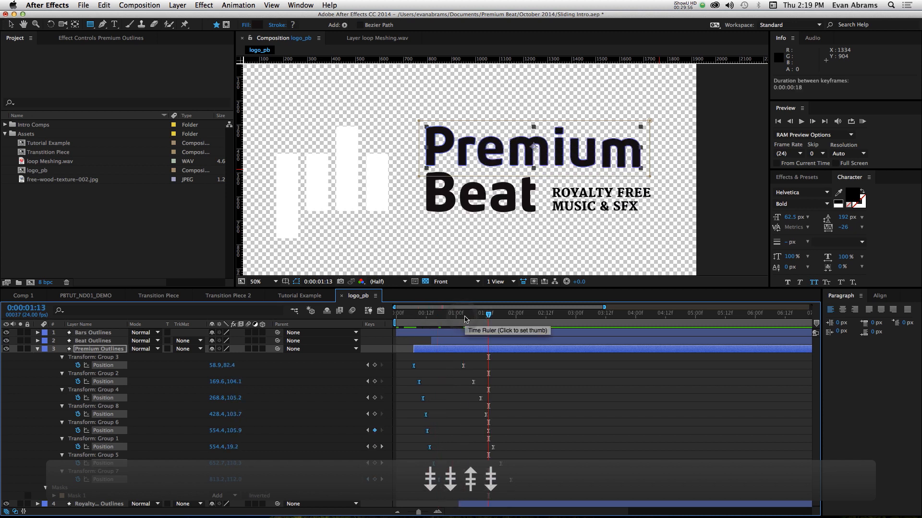
{"action": "left_click_drag", "start_coordinate": [554, 367], "coordinate": [488, 480]}
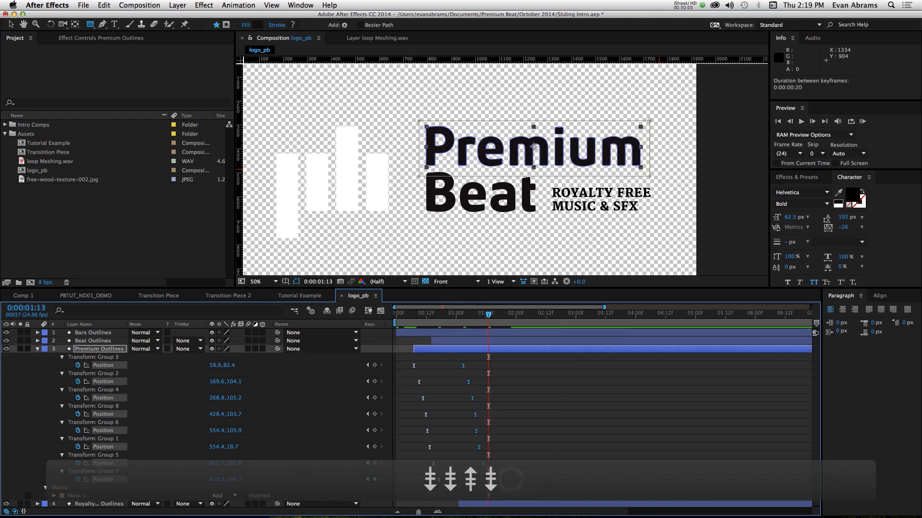
{"action": "left_click", "coordinate": [414, 315]}
{"action": "key", "text": "space"}
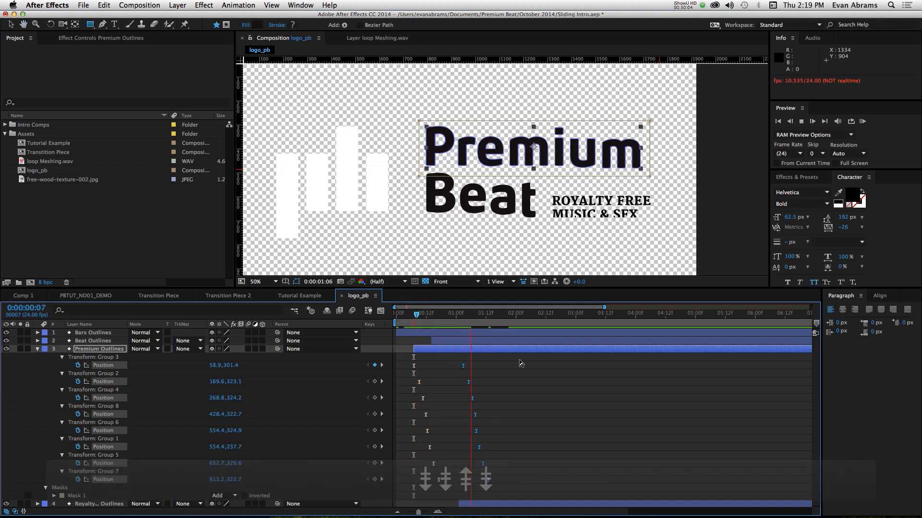
{"action": "left_click", "coordinate": [490, 365]}
- Collapse the Premium Outlines properties and set the fill of all four logo layers to white, FFFFFF
{"action": "left_click", "coordinate": [37, 350]}
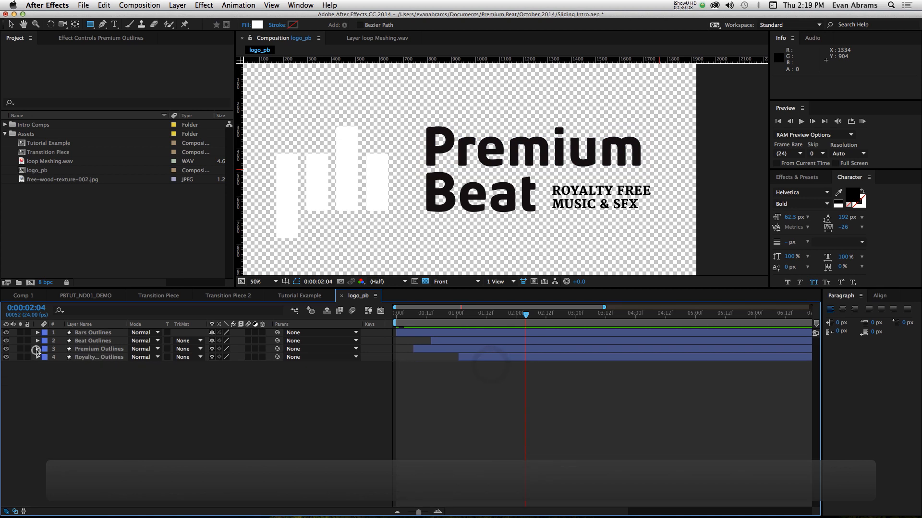
{"action": "left_click", "coordinate": [108, 341]}
{"action": "left_click", "coordinate": [103, 357]}
{"action": "left_click", "coordinate": [105, 333], "text": "shift"}
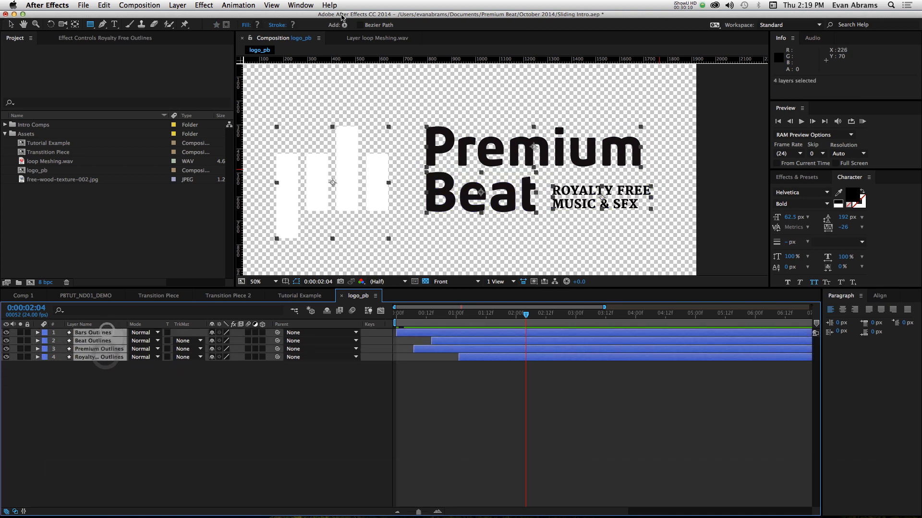
{"action": "left_click", "coordinate": [258, 25]}
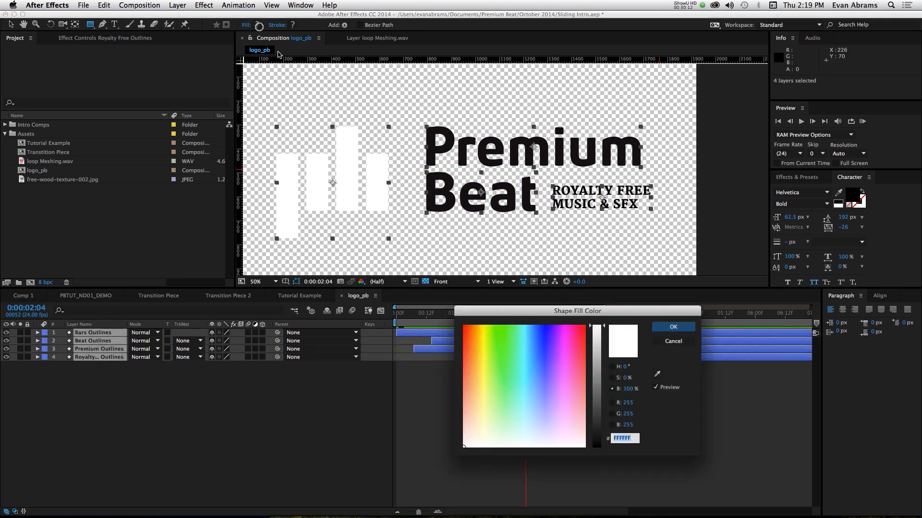
{"action": "left_click", "coordinate": [655, 329]}
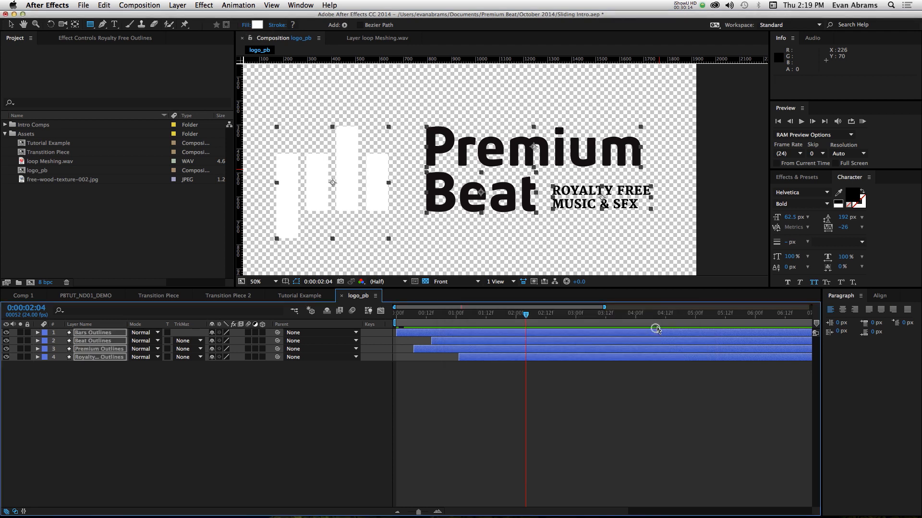
{"action": "left_click", "coordinate": [292, 416]}
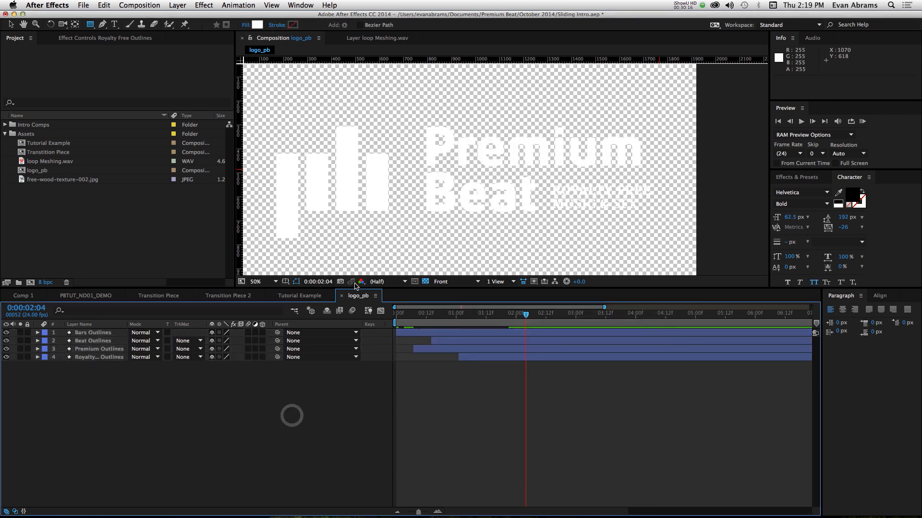
- Place the logo_pb composition above Shape Layer 7 in the Tutorial Example composition, starting at 0:00:10:19, and preview it
{"action": "left_click", "coordinate": [320, 296]}
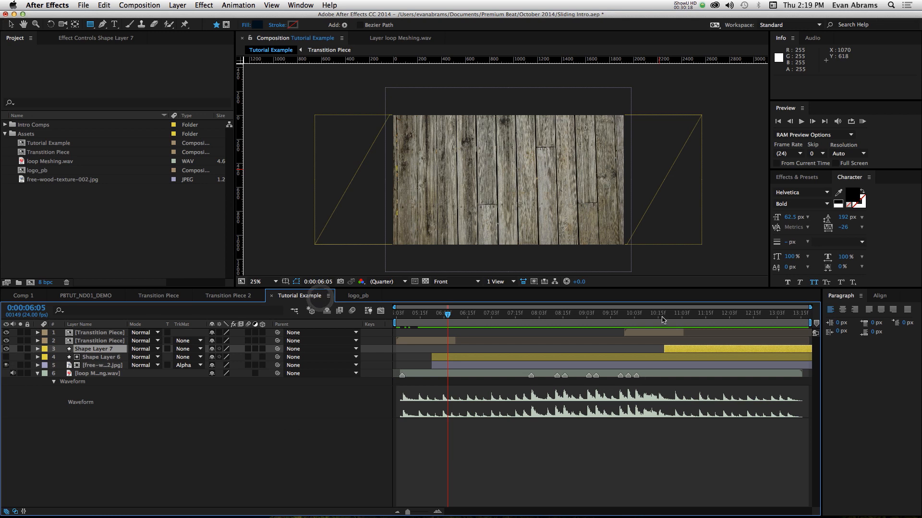
{"action": "left_click_drag", "start_coordinate": [662, 313], "coordinate": [668, 313]}
{"action": "left_click_drag", "start_coordinate": [25, 174], "coordinate": [671, 347]}
{"action": "left_click", "coordinate": [673, 349]}
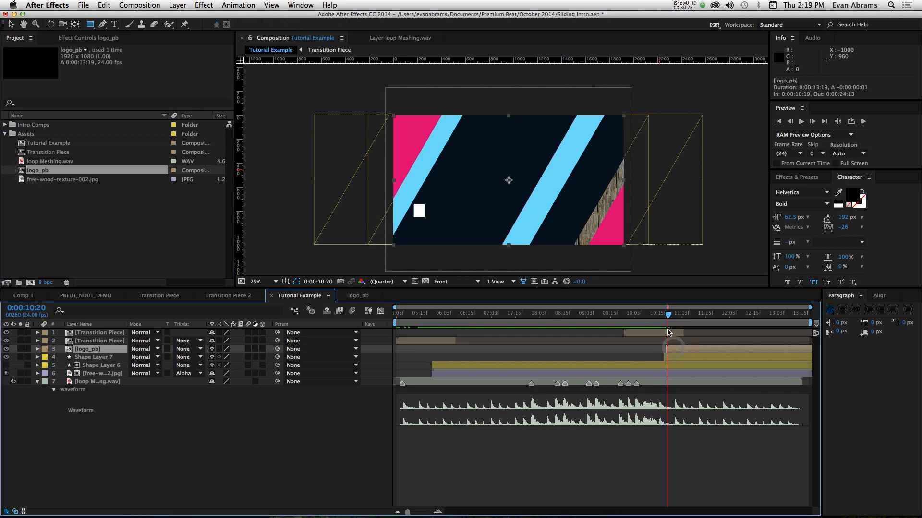
{"action": "key", "text": "space"}
{"action": "key", "text": "space"}
- Shift the logo_pb layer one frame earlier to start at 0:00:10:18, and scrub through the logo reveal
{"action": "left_click", "coordinate": [661, 308]}
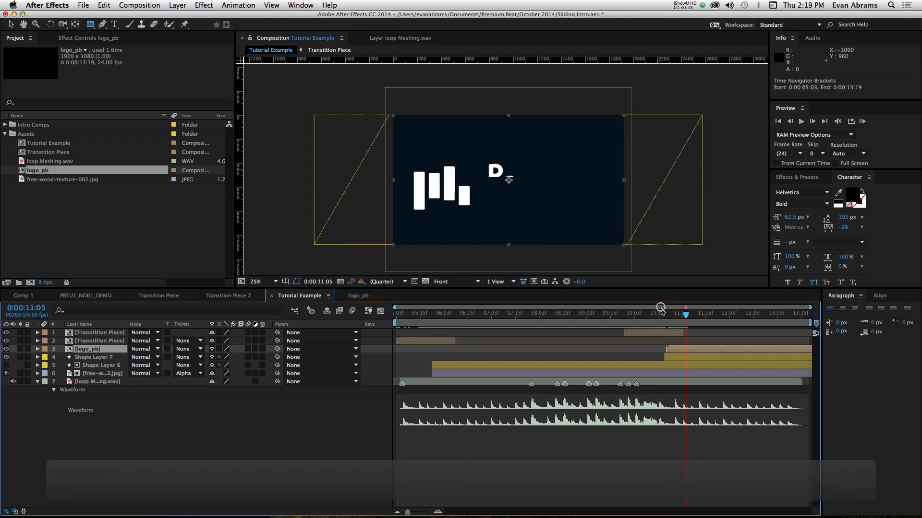
{"action": "mouse_move", "coordinate": [662, 312]}
{"action": "left_mouse_down"}
{"action": "mouse_move", "coordinate": [674, 315]}
{"action": "mouse_move", "coordinate": [667, 316]}
{"action": "left_mouse_up"}
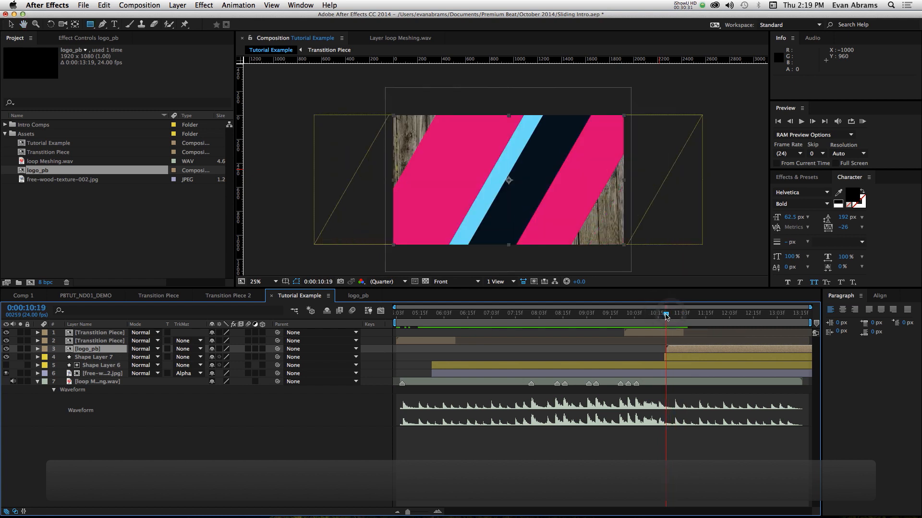
{"action": "left_click", "coordinate": [673, 349]}
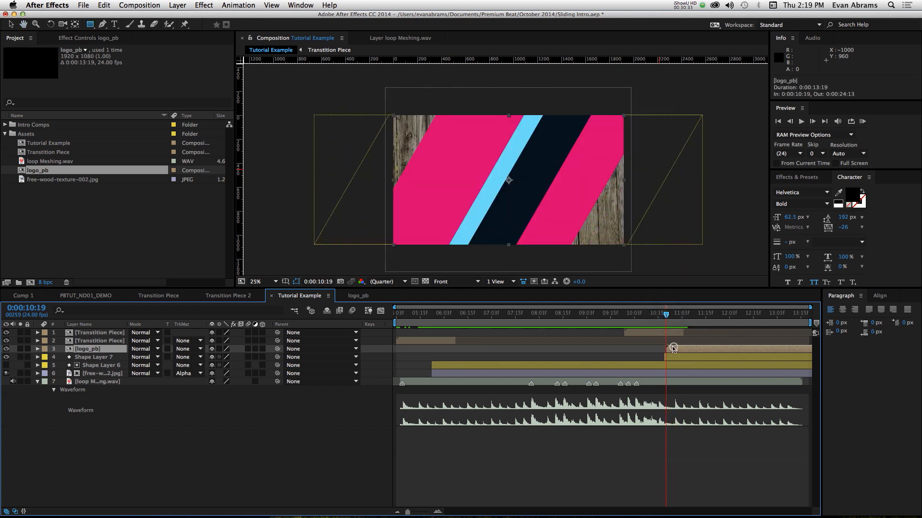
{"action": "left_click", "coordinate": [666, 319]}
{"action": "left_click_drag", "start_coordinate": [667, 319], "coordinate": [749, 318]}
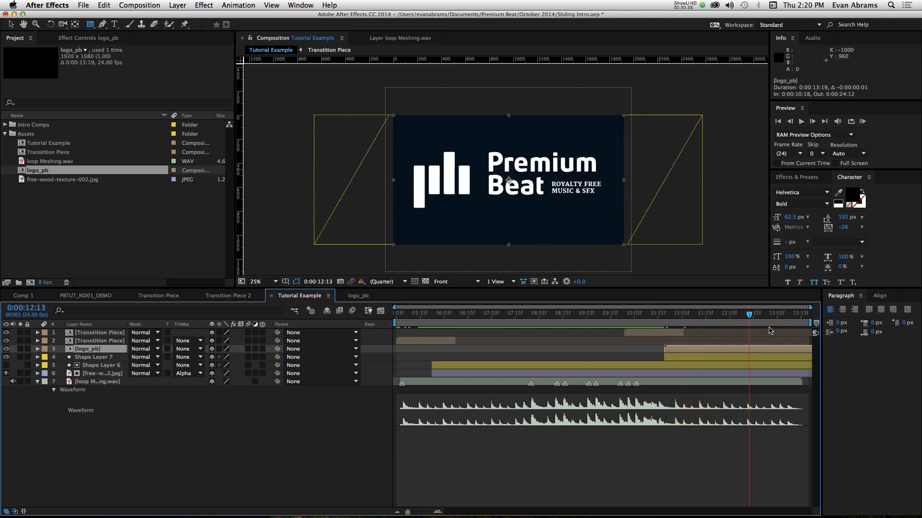
- Add a text layer reading "Sliding intro" over the wood background at 0:00:08:19, and scale it to 197%
{"action": "left_click_drag", "start_coordinate": [806, 334], "coordinate": [564, 360]}
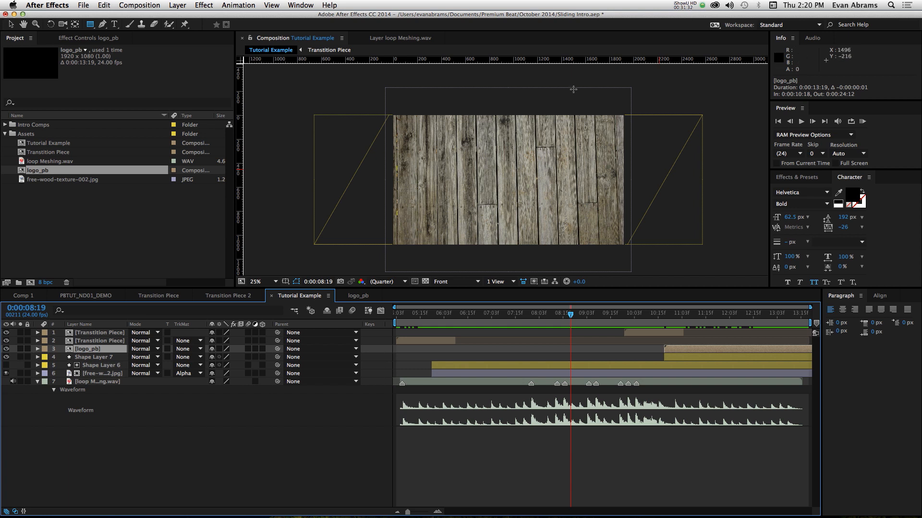
{"action": "key", "text": "super+t"}
{"action": "left_click", "coordinate": [482, 182]}
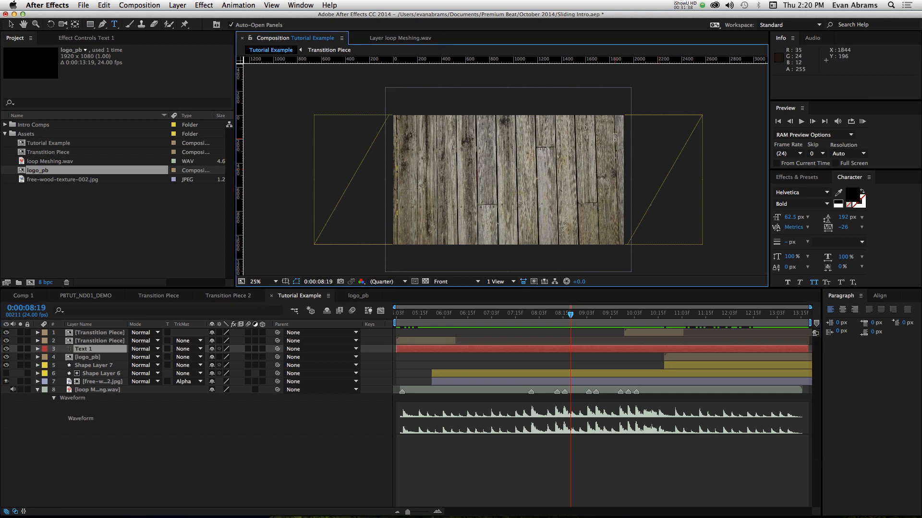
{"action": "type", "text": "Sludn"}
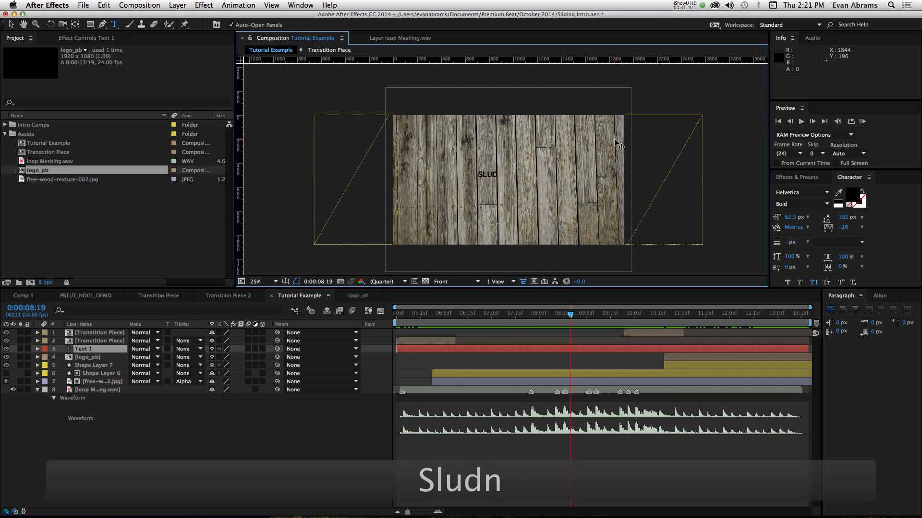
{"action": "key", "text": "BackSpace"}
{"action": "key", "text": "BackSpace"}
{"action": "key", "text": "BackSpace"}
{"action": "type", "text": "iding i"}
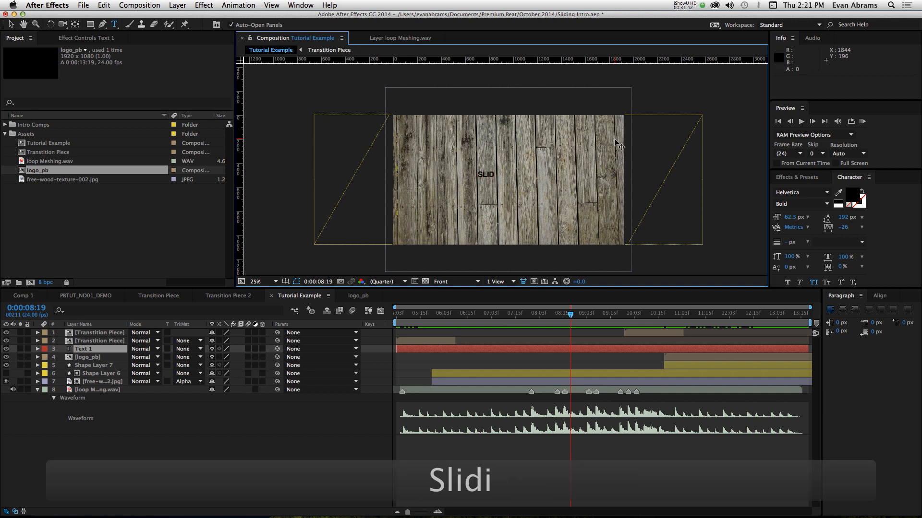
{"action": "type", "text": "ntro"}
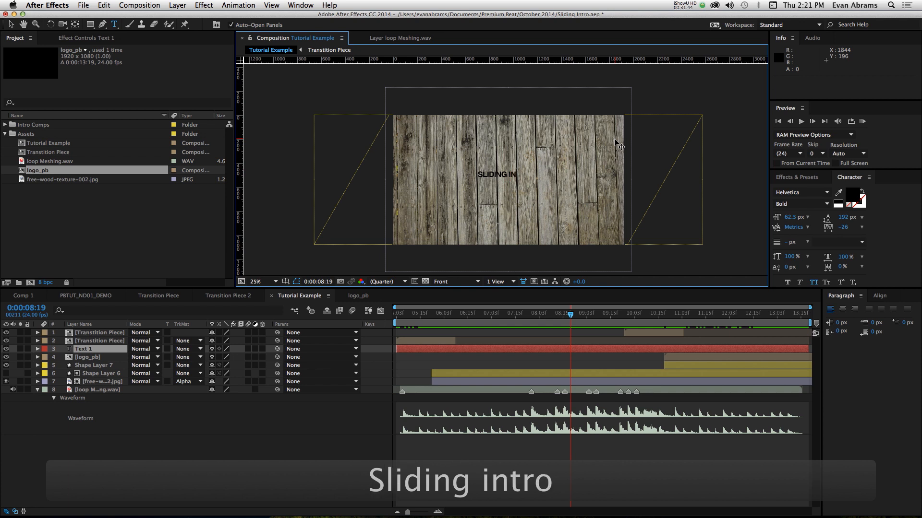
{"action": "type", "text": "v"}
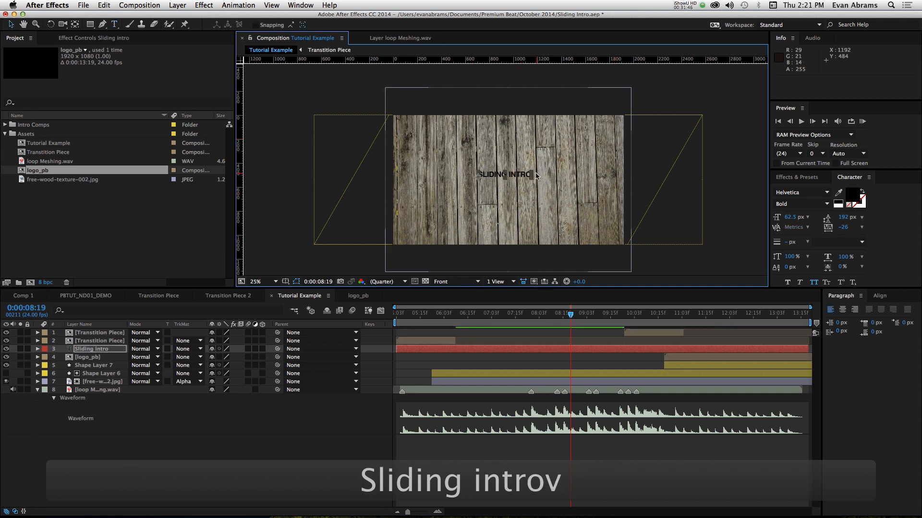
{"action": "left_click_drag", "start_coordinate": [533, 176], "coordinate": [588, 172]}
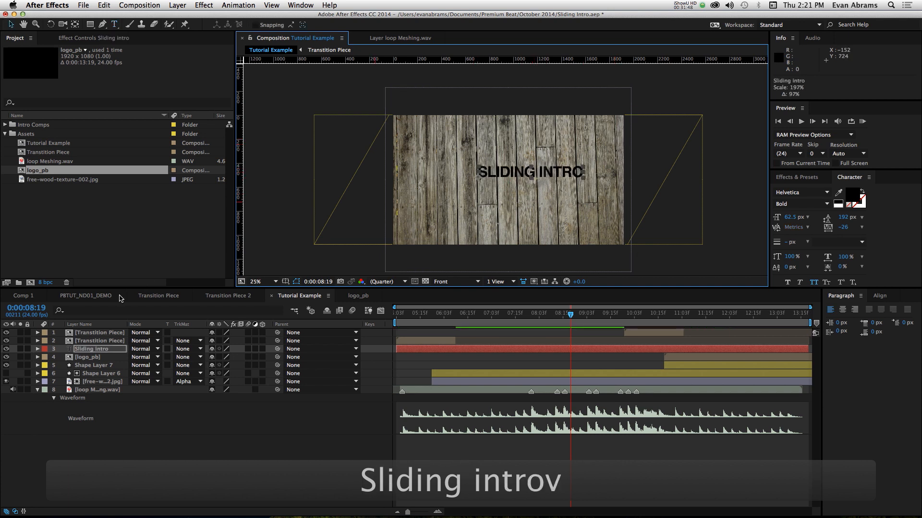
- Open the PBTUT_ND01_DEMO composition and examine its finished title and logo layout at 0:00:04:09
{"action": "left_click", "coordinate": [86, 295]}
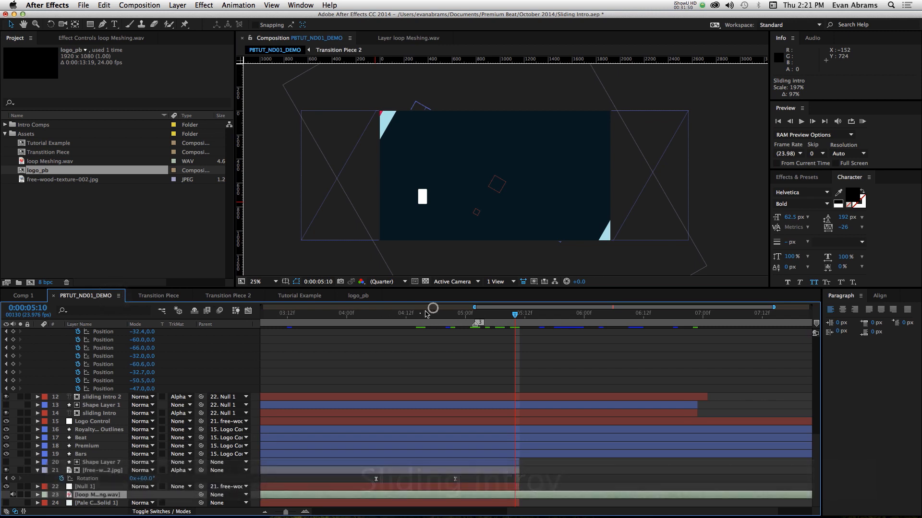
{"action": "left_click_drag", "start_coordinate": [426, 314], "coordinate": [391, 313]}
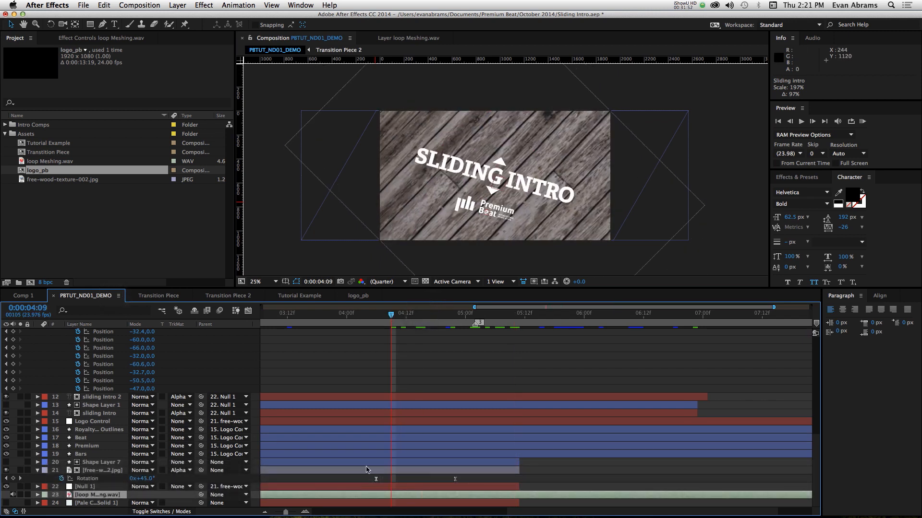
- Check the demo sliding Intro layer's font and set the Sliding intro title in Tutorial Example to Adelle Bold
{"action": "left_click", "coordinate": [99, 413]}
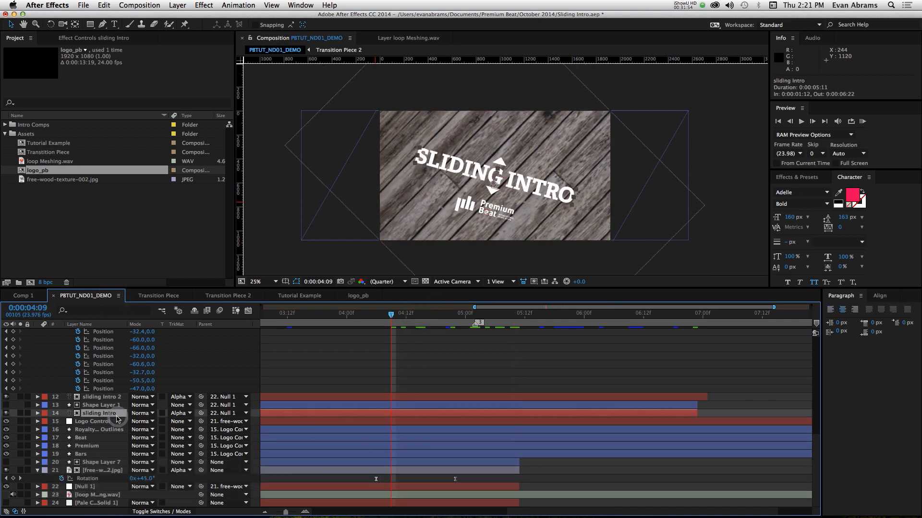
{"action": "left_click", "coordinate": [358, 295]}
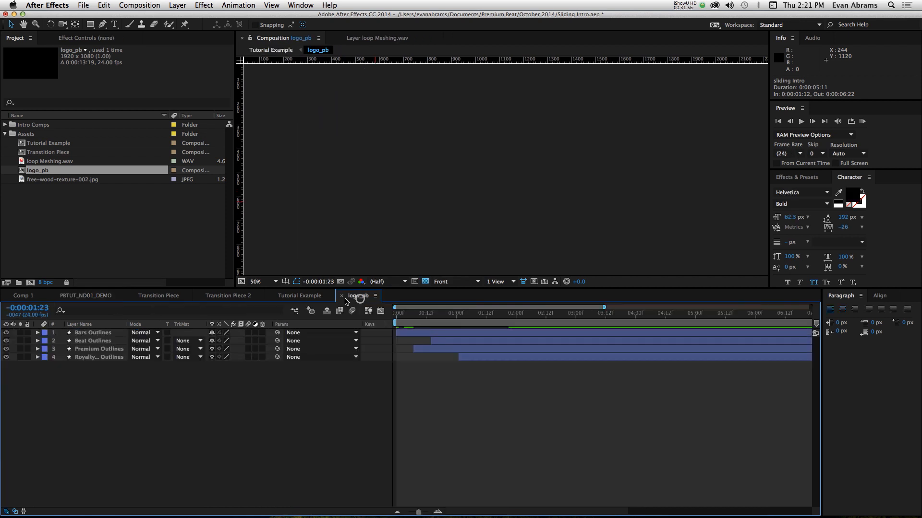
{"action": "left_click", "coordinate": [321, 297]}
{"action": "left_click", "coordinate": [793, 192]}
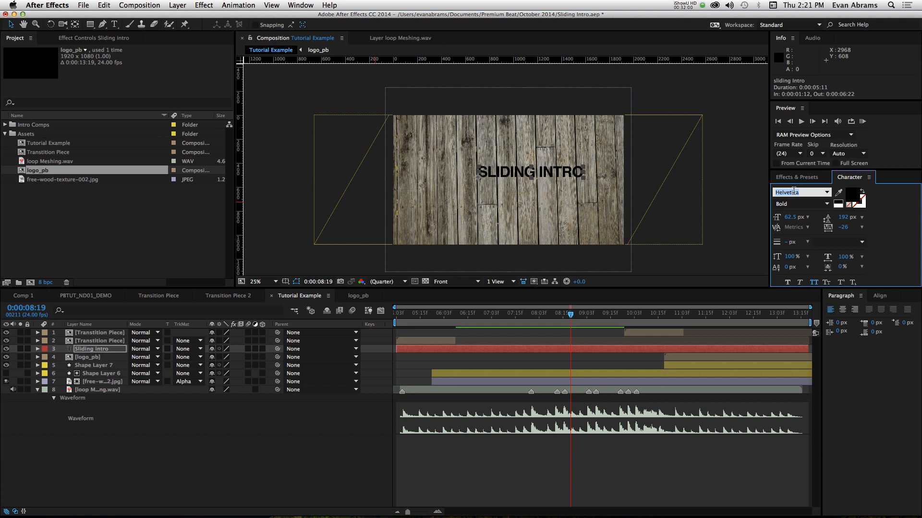
{"action": "type", "text": "ade"}
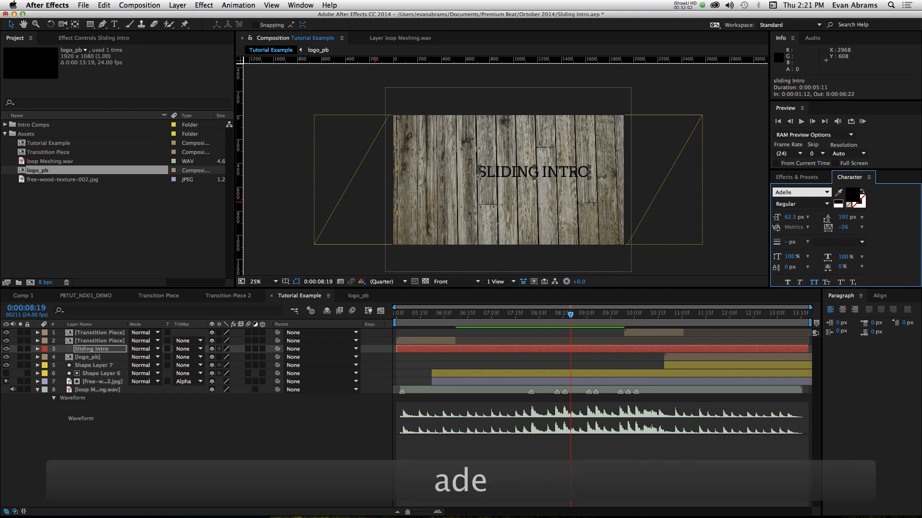
{"action": "left_click", "coordinate": [817, 202]}
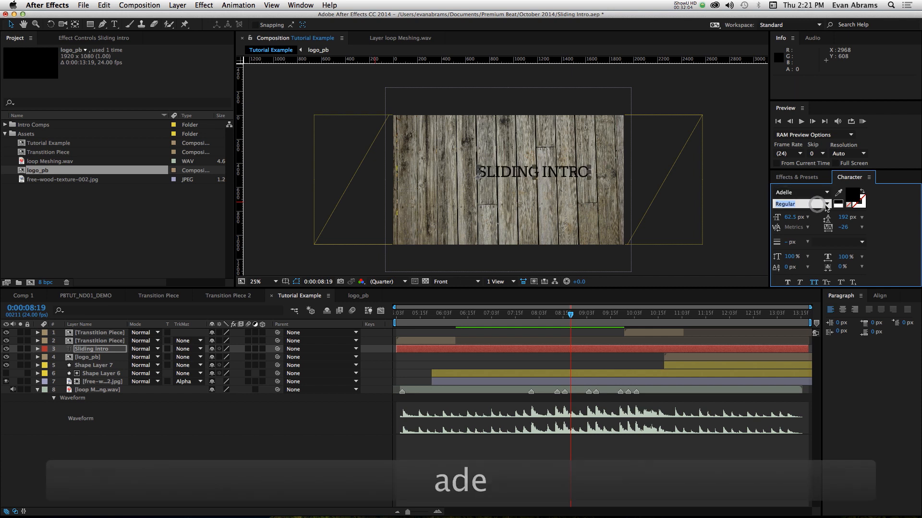
{"action": "left_click", "coordinate": [826, 205]}
{"action": "left_click", "coordinate": [807, 231]}
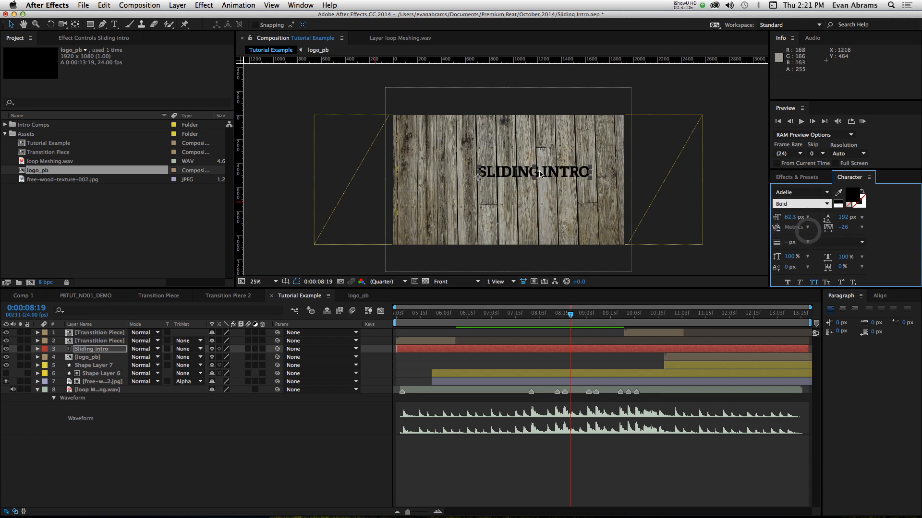
- Enlarge the Sliding intro title, reposition it at 206.3, 612.1 over the wood background, and fill it with white
{"action": "key", "text": "c"}
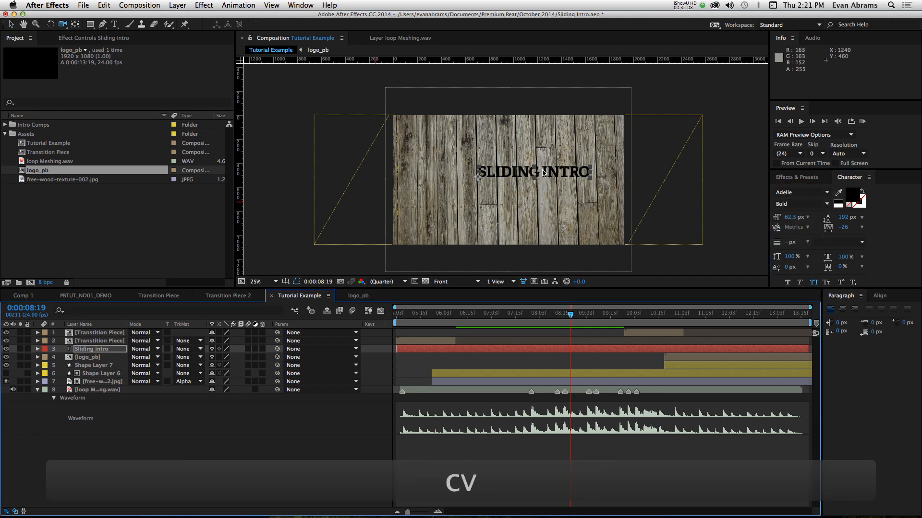
{"action": "mouse_move", "coordinate": [543, 173]}
{"action": "left_mouse_down"}
{"action": "mouse_move", "coordinate": [518, 181]}
{"action": "mouse_move", "coordinate": [632, 171]}
{"action": "mouse_move", "coordinate": [638, 134]}
{"action": "mouse_move", "coordinate": [569, 183]}
{"action": "mouse_move", "coordinate": [535, 187]}
{"action": "left_mouse_up"}
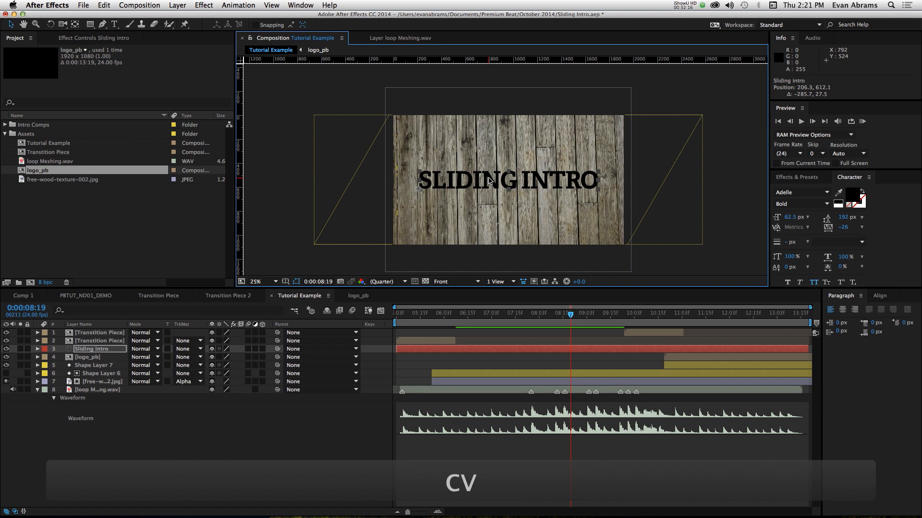
{"action": "left_click", "coordinate": [837, 204]}
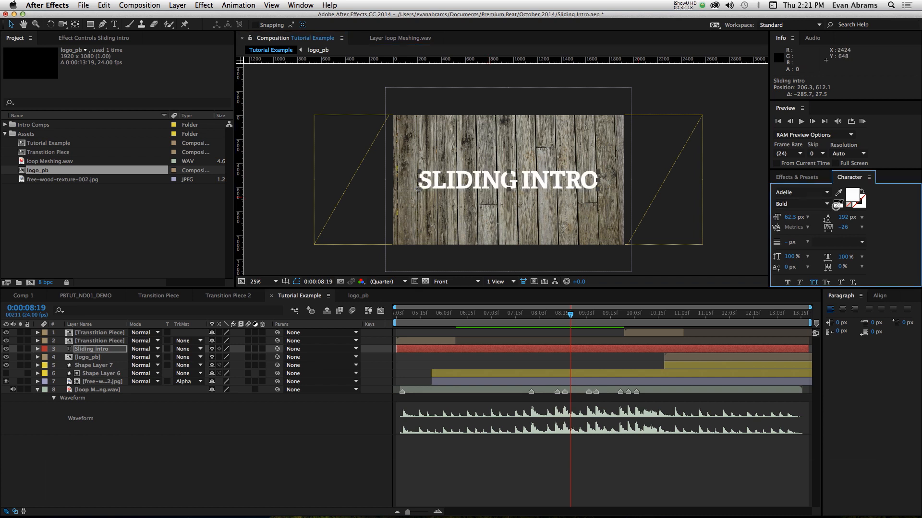
{"action": "scroll", "coordinate": [482, 182], "scroll_direction": "up", "scroll_amount": 2}
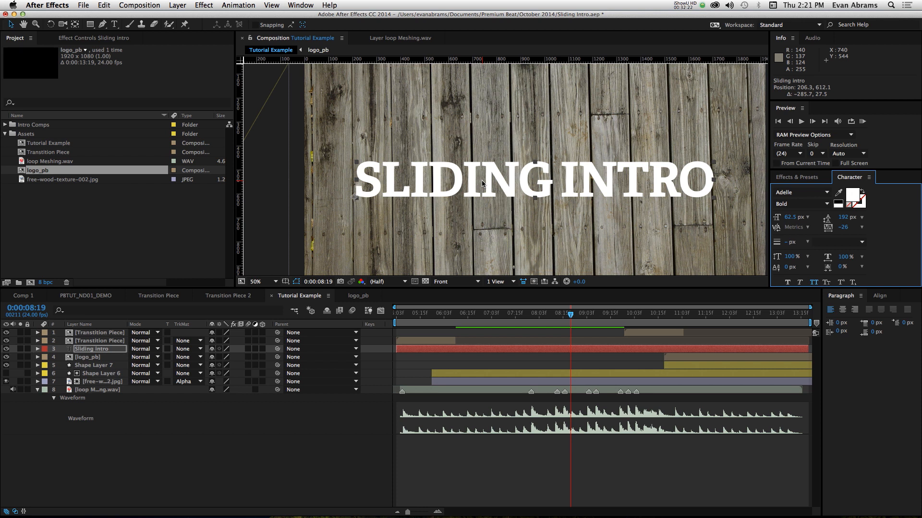
- Examine the shapes and spacing of the SLIDING INTRO letters up close and in the full frame
{"action": "left_click", "coordinate": [441, 457]}
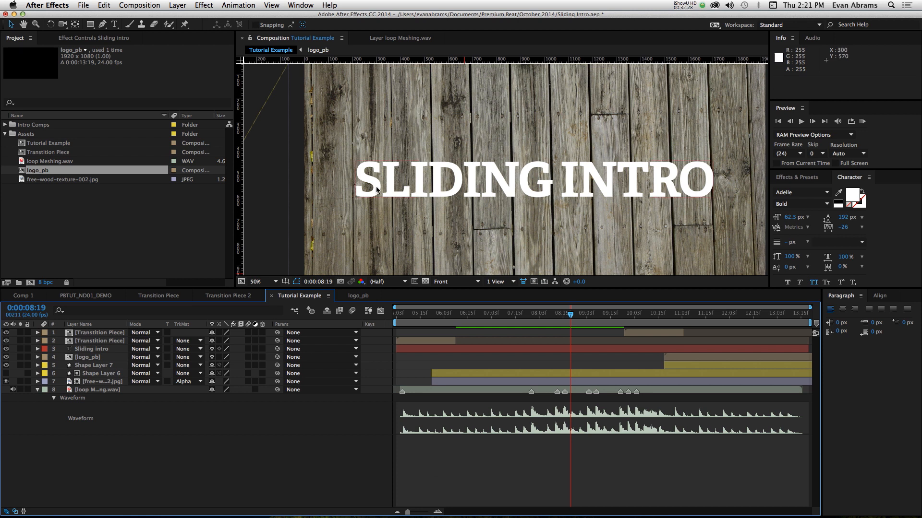
{"action": "scroll", "coordinate": [377, 189], "scroll_direction": "up", "scroll_amount": 2}
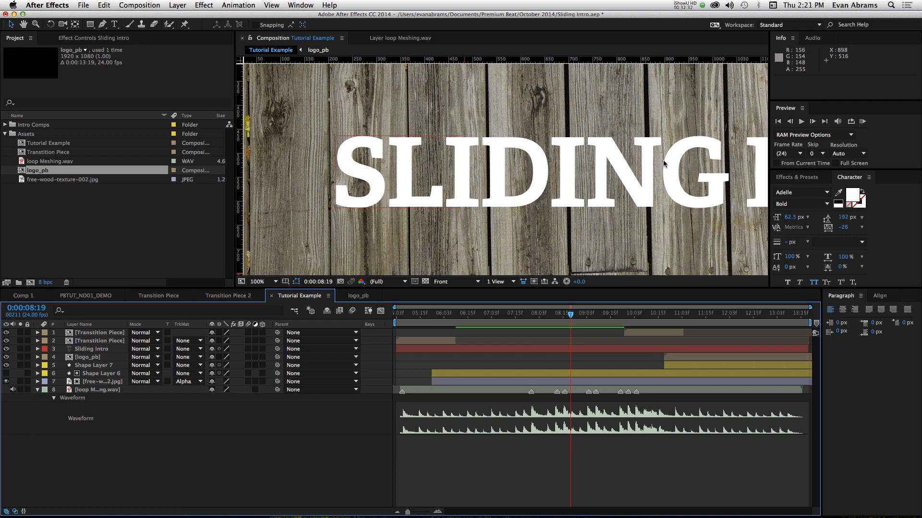
{"action": "left_click_drag", "start_coordinate": [582, 153], "coordinate": [455, 129]}
{"action": "scroll", "coordinate": [455, 130], "scroll_direction": "down", "scroll_amount": 2}
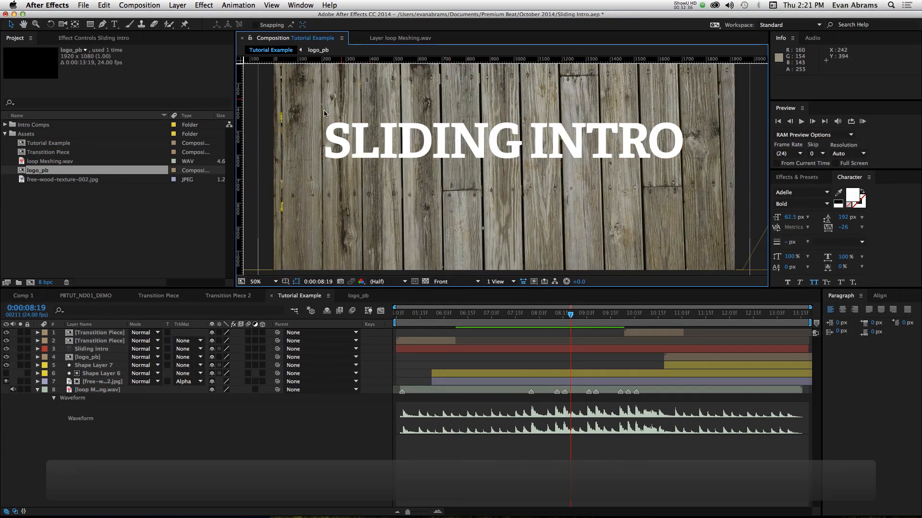
{"action": "scroll", "coordinate": [346, 123], "scroll_direction": "up", "scroll_amount": 2}
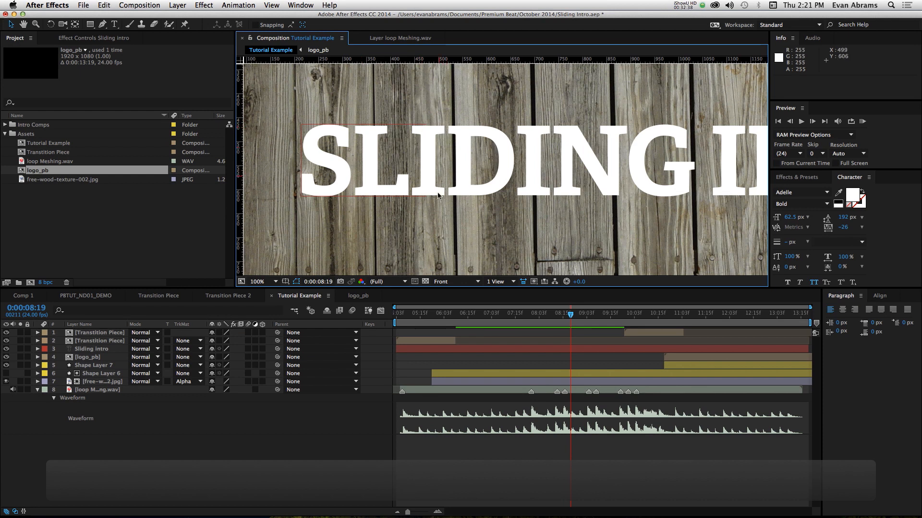
{"action": "left_click_drag", "start_coordinate": [663, 186], "coordinate": [497, 193]}
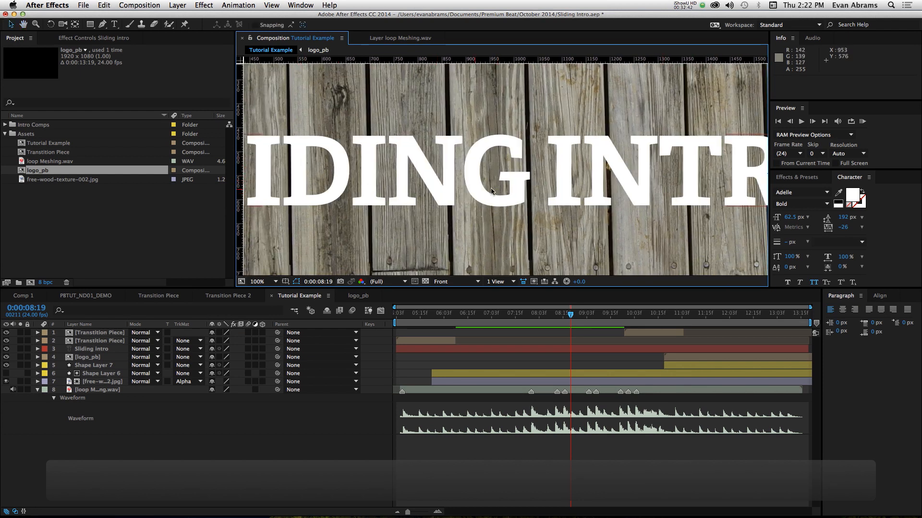
{"action": "left_click_drag", "start_coordinate": [572, 173], "coordinate": [649, 165]}
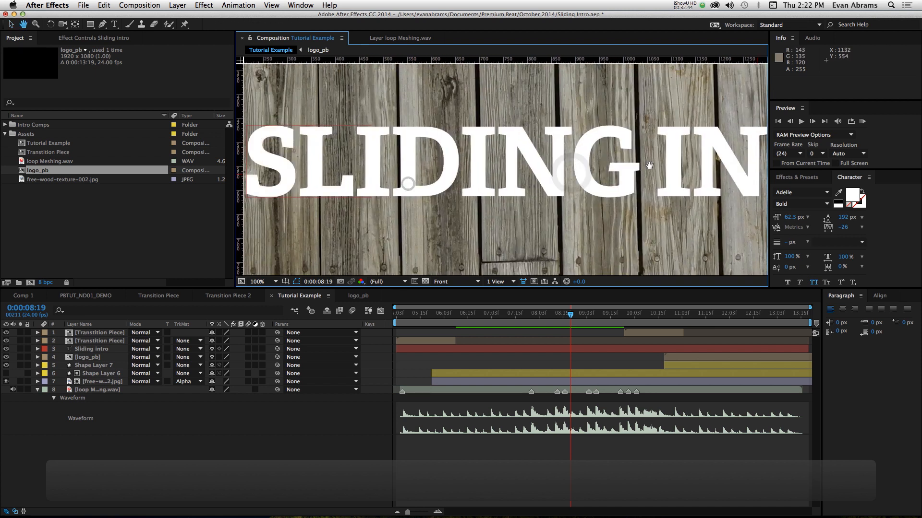
{"action": "scroll", "coordinate": [409, 148], "scroll_direction": "down", "scroll_amount": 2}
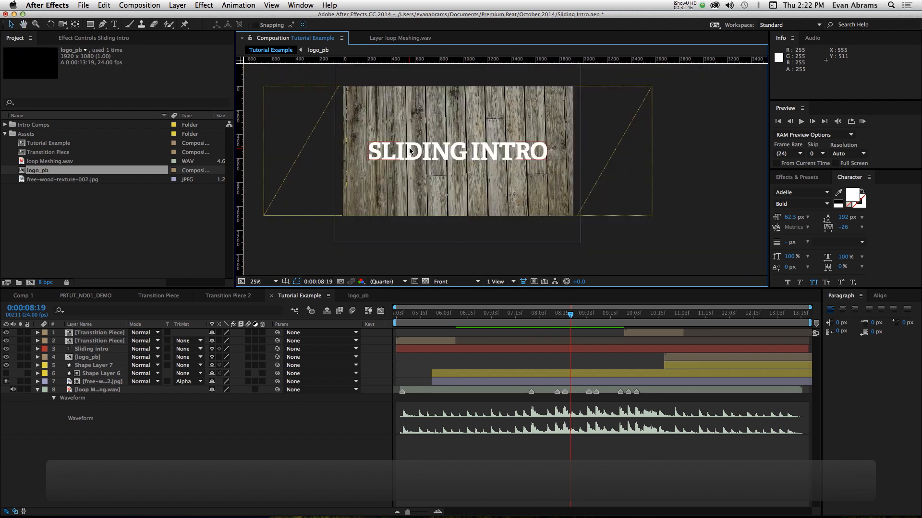
{"action": "scroll", "coordinate": [455, 152], "scroll_direction": "up", "scroll_amount": 2}
- Solo the Sliding intro text layer so it stands alone against black
{"action": "left_click", "coordinate": [453, 153]}
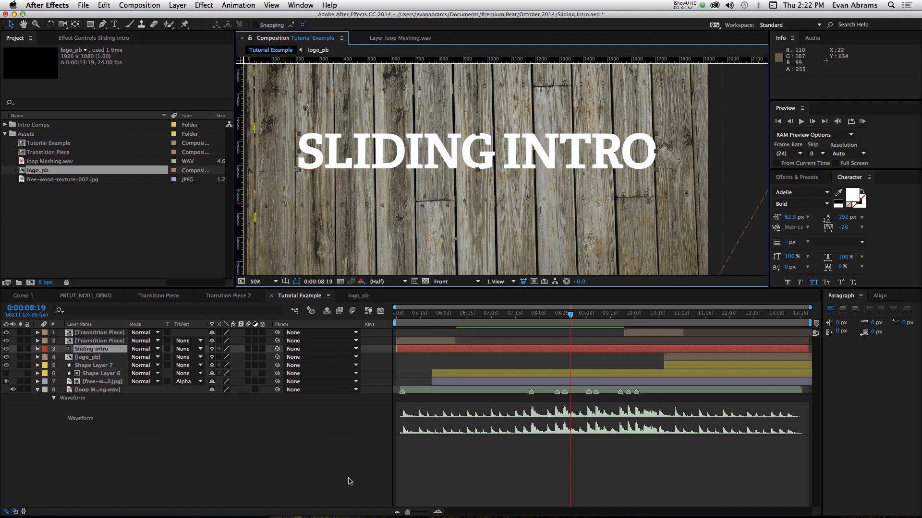
{"action": "left_click", "coordinate": [20, 349]}
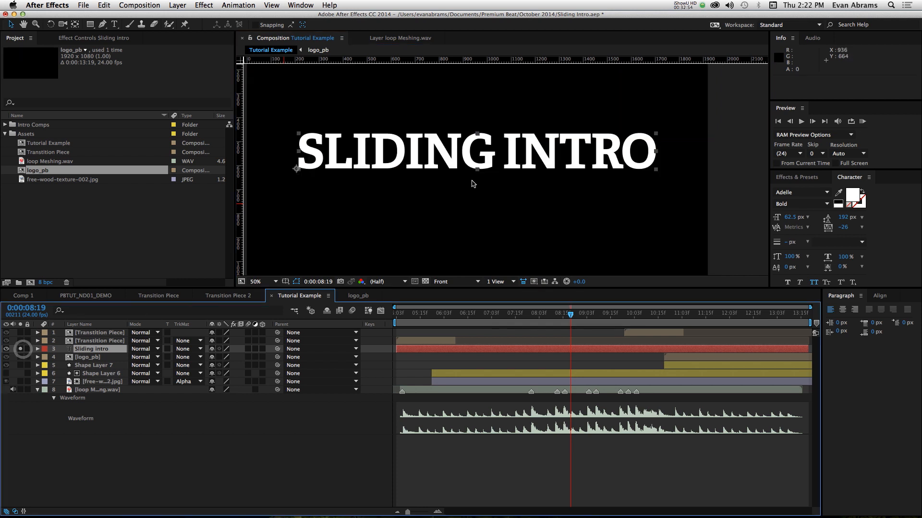
{"action": "scroll", "coordinate": [435, 145], "scroll_direction": "down", "scroll_amount": 2}
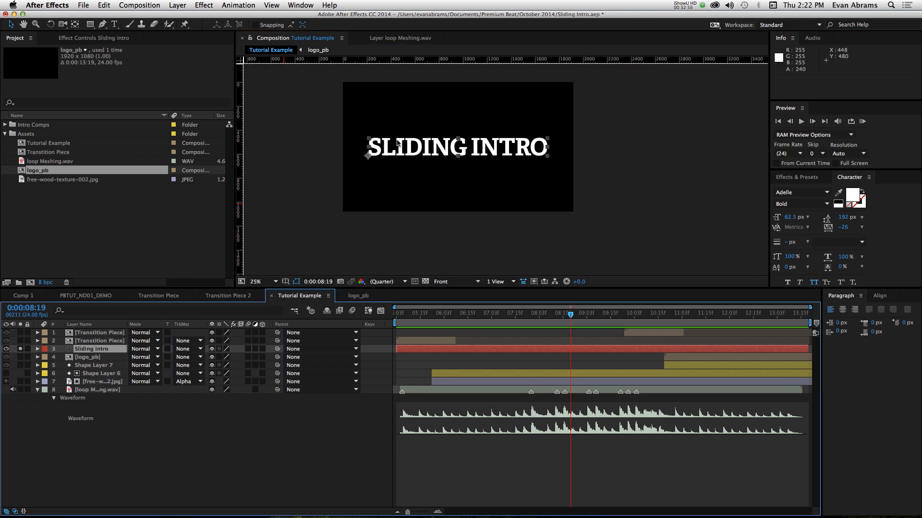
{"action": "scroll", "coordinate": [398, 143], "scroll_direction": "up", "scroll_amount": 2}
{"action": "left_click", "coordinate": [349, 471]}
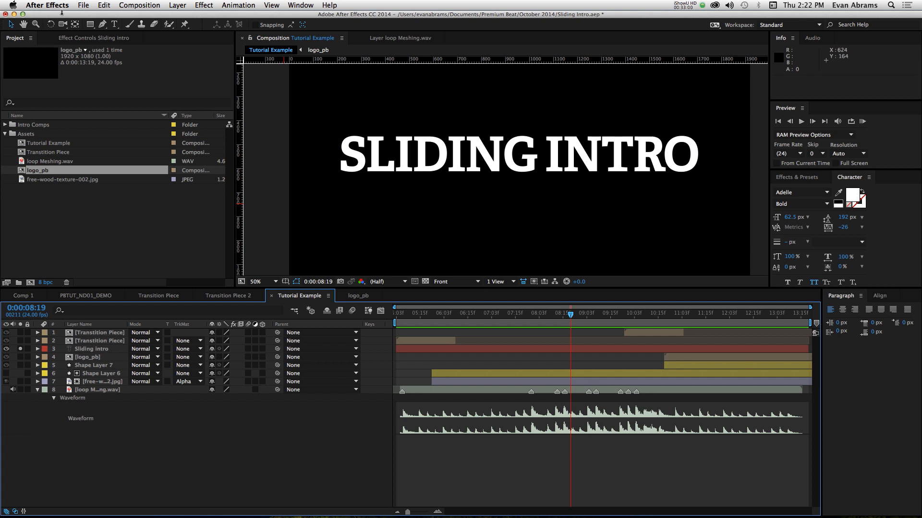
- Draw a rectangle shape about 146 by 155 px over the title's letter D and fill it with red FF0000
{"action": "left_click", "coordinate": [91, 25]}
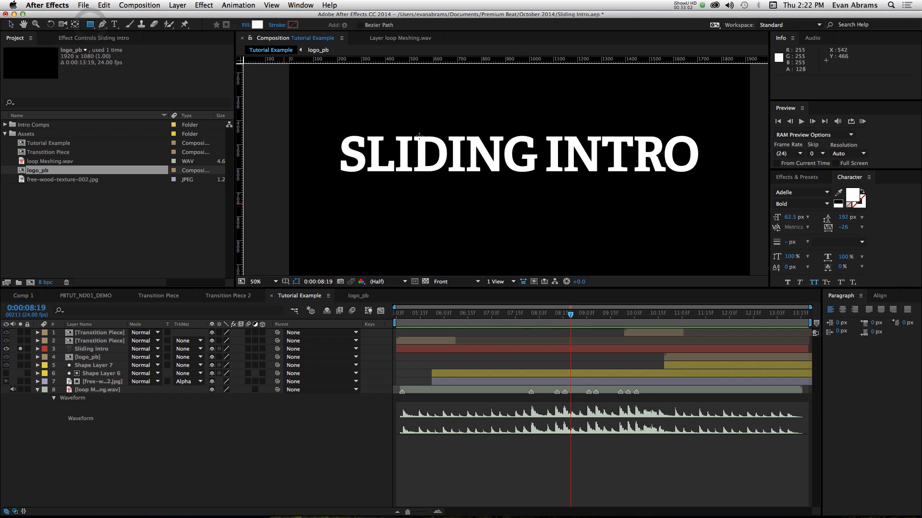
{"action": "scroll", "coordinate": [416, 136], "scroll_direction": "up", "scroll_amount": 2}
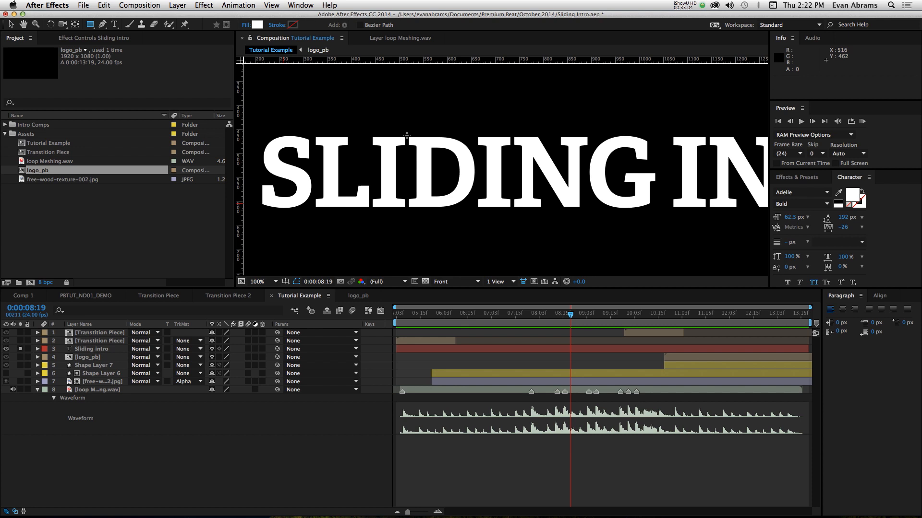
{"action": "mouse_move", "coordinate": [407, 135]}
{"action": "left_mouse_down"}
{"action": "mouse_move", "coordinate": [440, 197]}
{"action": "mouse_move", "coordinate": [464, 214]}
{"action": "mouse_move", "coordinate": [475, 210]}
{"action": "left_mouse_up"}
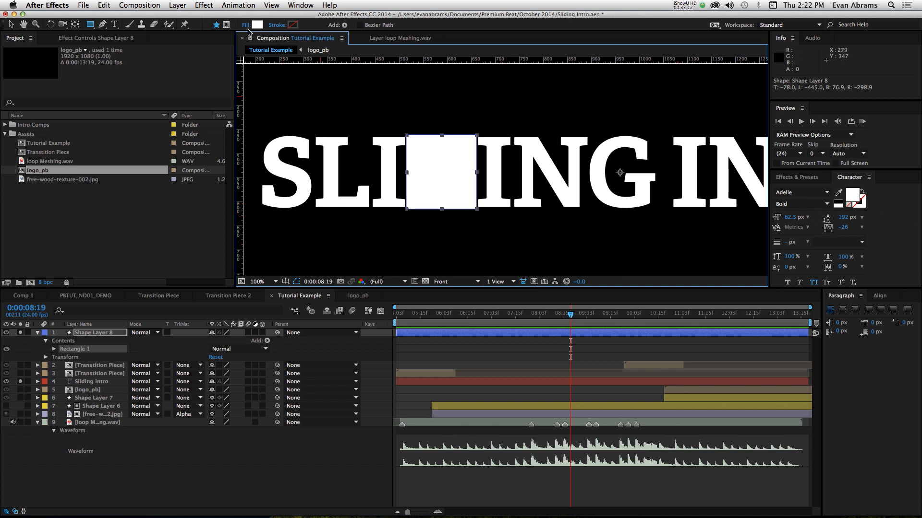
{"action": "left_click", "coordinate": [257, 25]}
{"action": "left_click", "coordinate": [584, 327]}
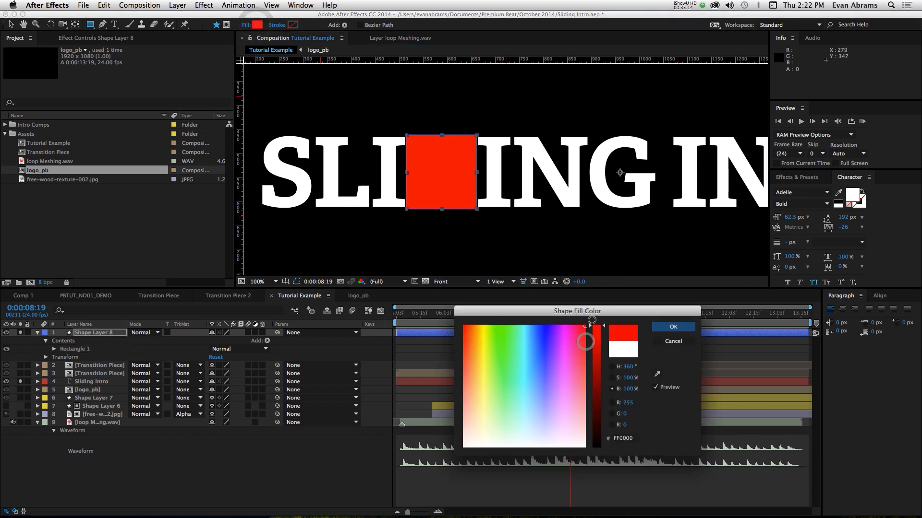
{"action": "left_click", "coordinate": [673, 327]}
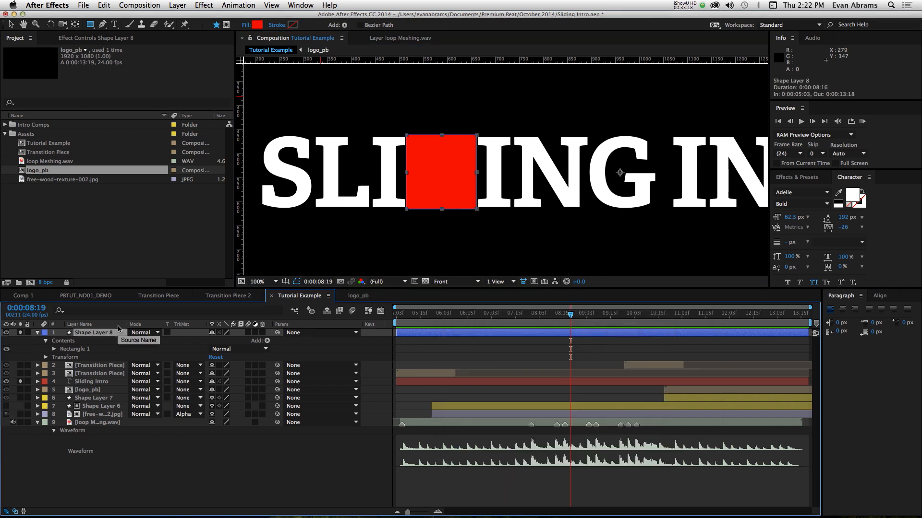
- Move Shape Layer 8 directly below the Sliding intro layer so the red rectangle sits behind the D
{"action": "left_click", "coordinate": [88, 332]}
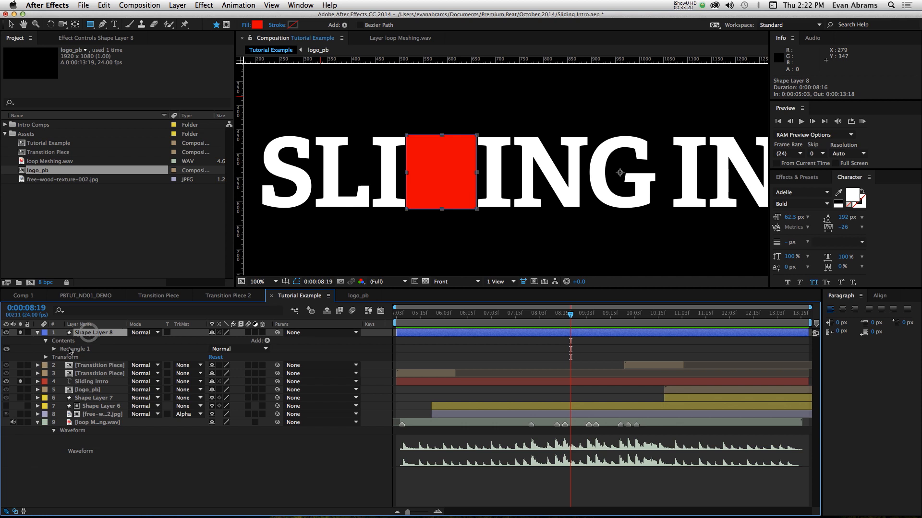
{"action": "left_click_drag", "start_coordinate": [104, 337], "coordinate": [171, 389]}
{"action": "scroll", "coordinate": [475, 192], "scroll_direction": "up", "scroll_amount": 1}
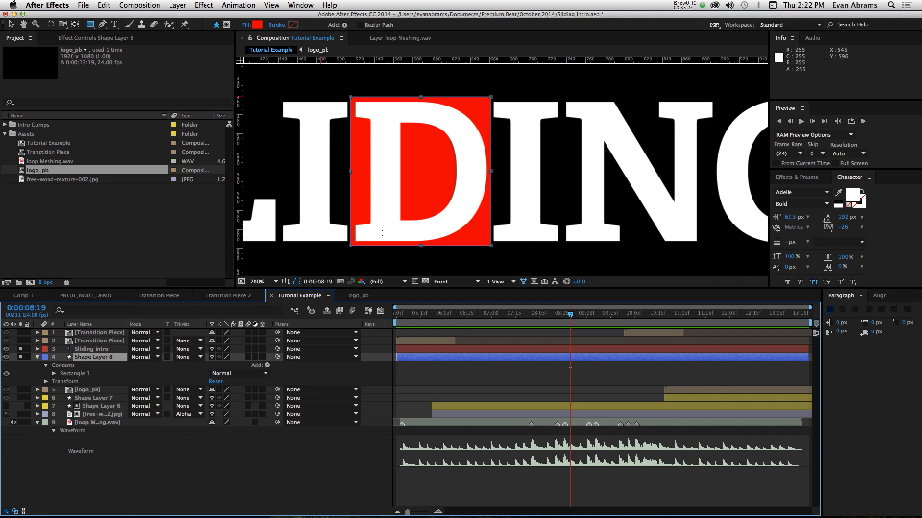
- Unlink the rectangle path's size proportions and set its size to 141.1 by 154.9
{"action": "left_click", "coordinate": [53, 374]}
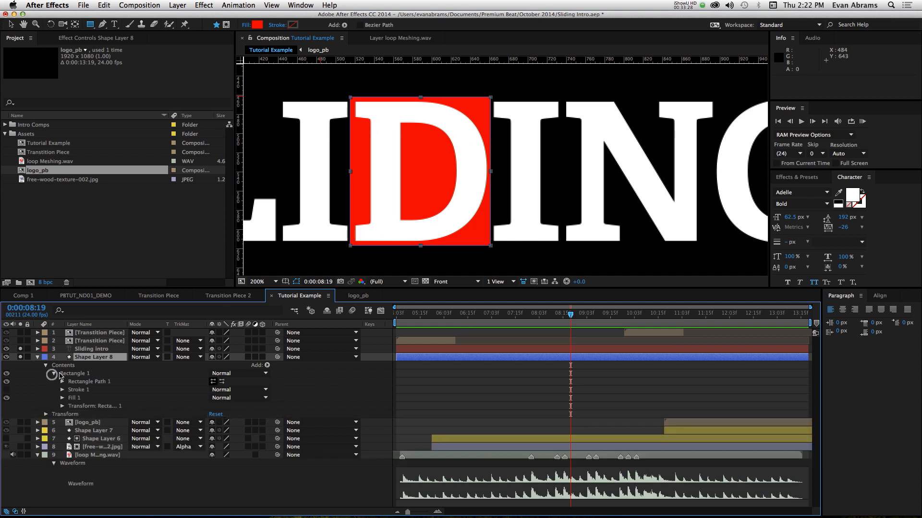
{"action": "left_click", "coordinate": [61, 381]}
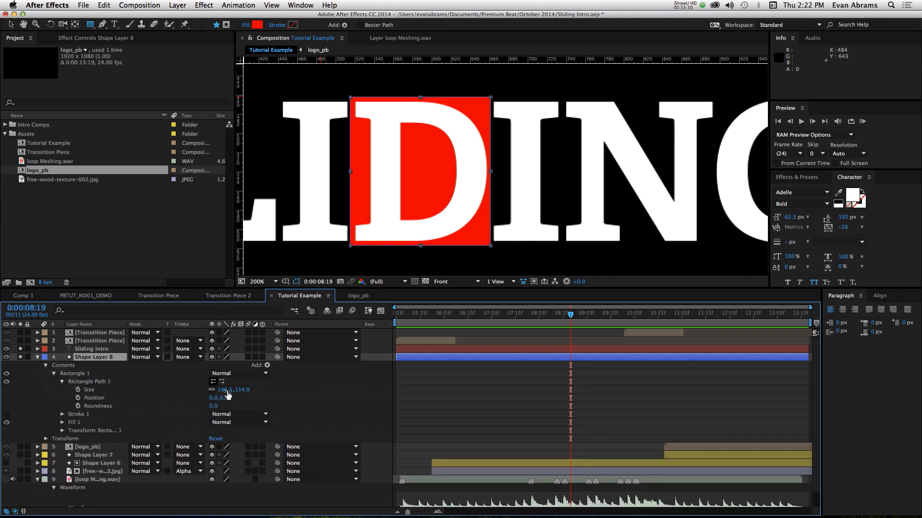
{"action": "left_click_drag", "start_coordinate": [223, 390], "coordinate": [228, 391]}
{"action": "key", "text": "super+z"}
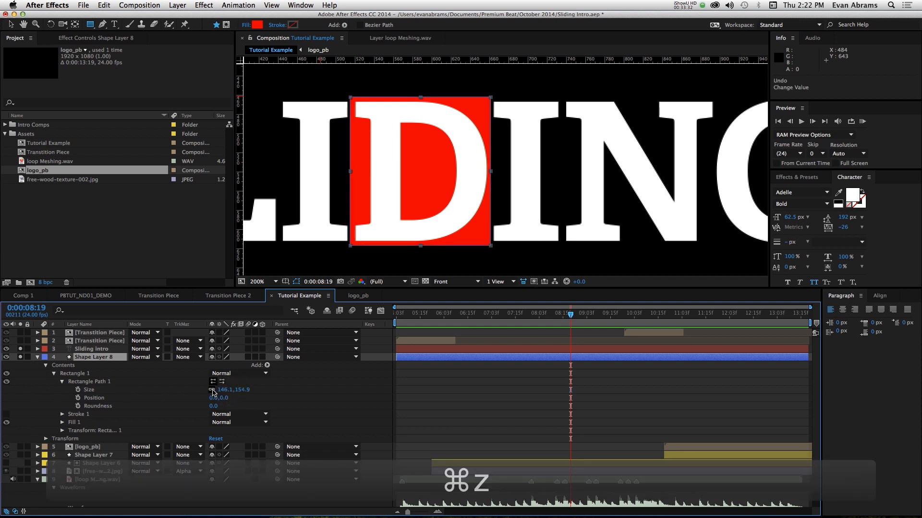
{"action": "left_click_drag", "start_coordinate": [218, 392], "coordinate": [240, 387]}
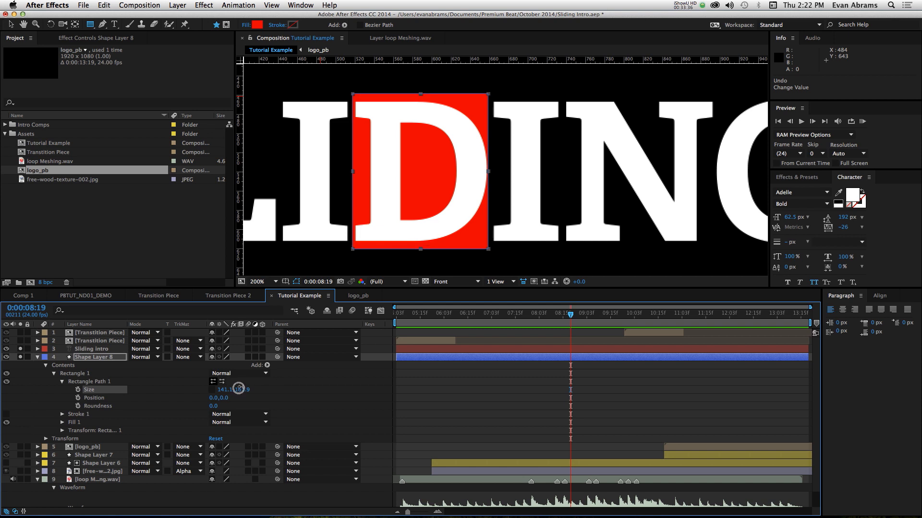
{"action": "key", "text": "super+z"}
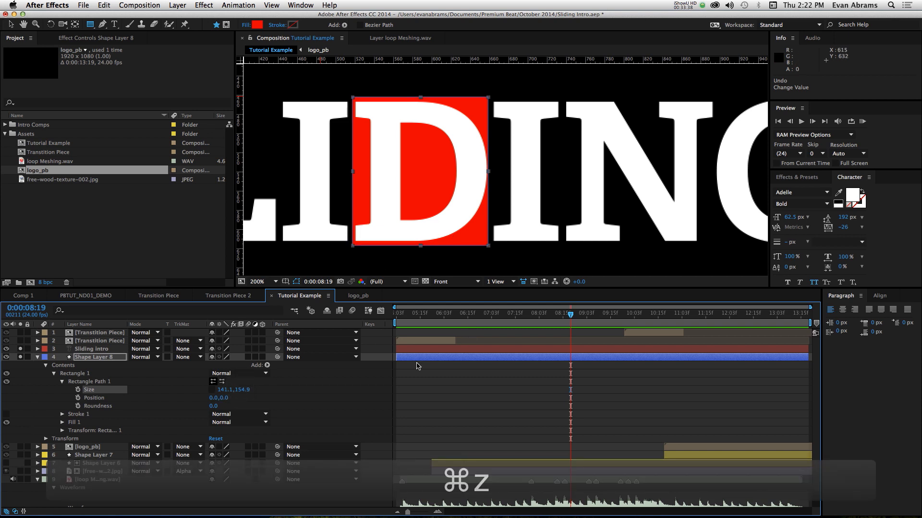
- Set the transform position of the Rectangle 1 group in Shape Layer 8 to -370.5, 0.0 so the block aligns with the D
{"action": "left_click", "coordinate": [63, 431]}
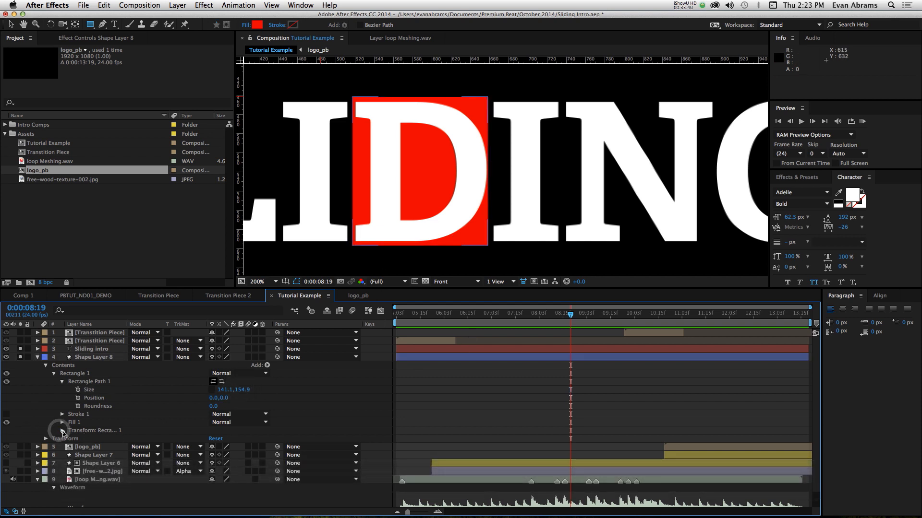
{"action": "left_click_drag", "start_coordinate": [214, 447], "coordinate": [240, 452]}
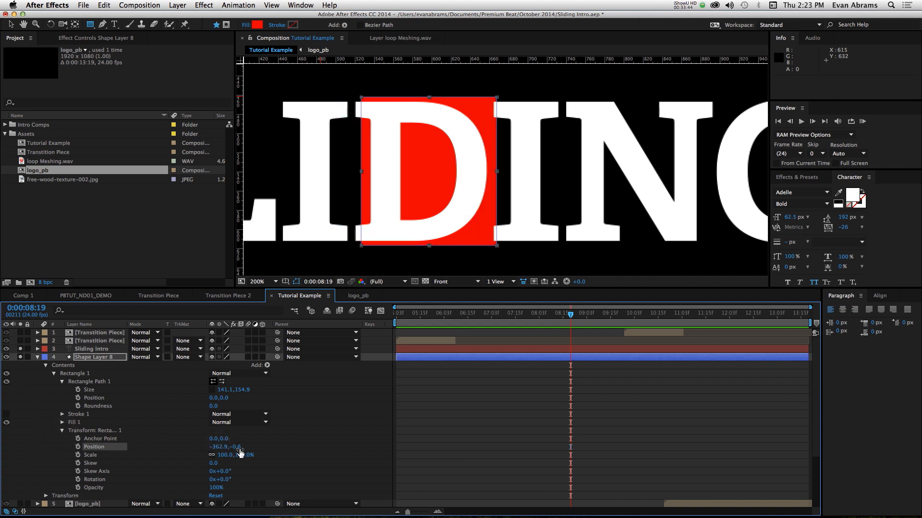
{"action": "type", "text": "0"}
{"action": "key", "text": "Return"}
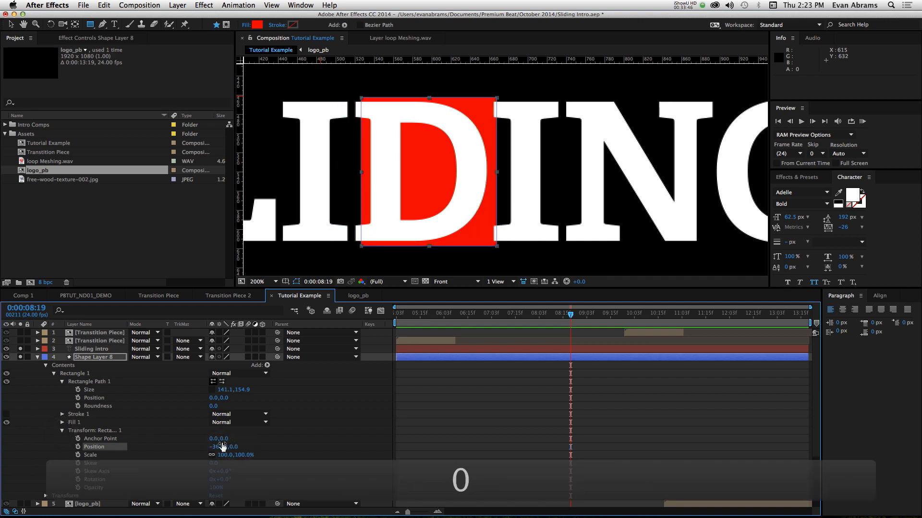
{"action": "left_click_drag", "start_coordinate": [218, 447], "coordinate": [215, 447]}
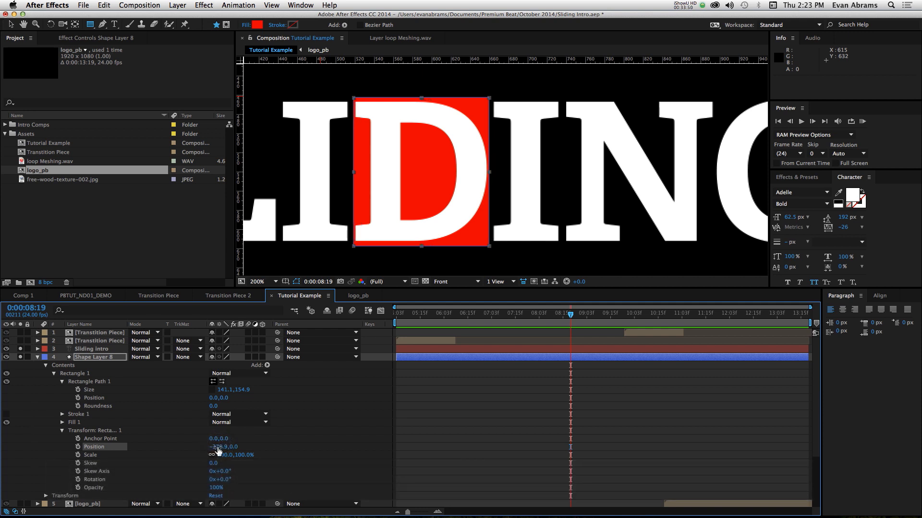
{"action": "left_click_drag", "start_coordinate": [217, 447], "coordinate": [216, 446]}
{"action": "key", "text": "v"}
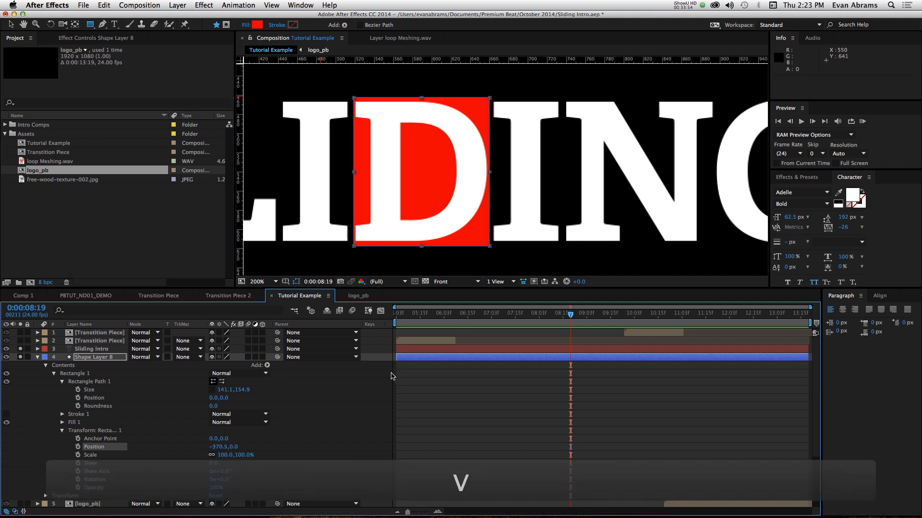
{"action": "left_click", "coordinate": [366, 378]}
{"action": "left_click", "coordinate": [424, 358]}
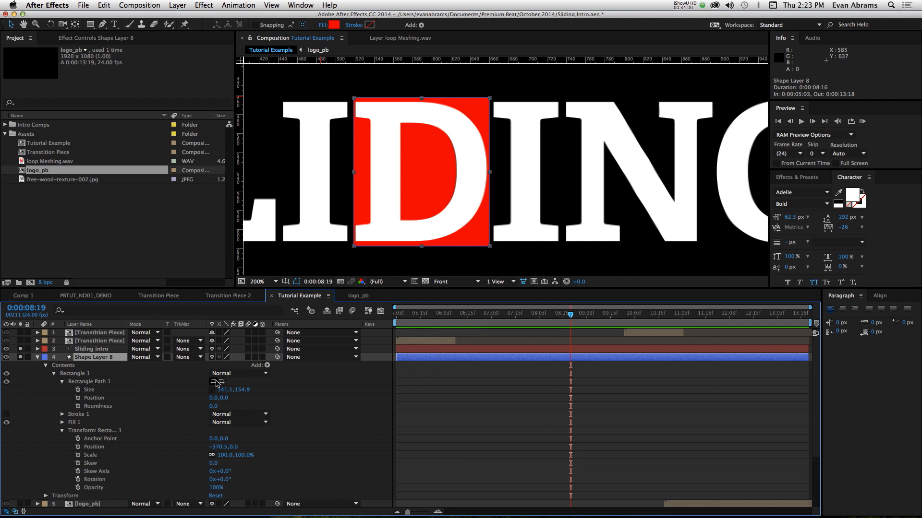
- Add a polystar path to Rectangle 1 in Shape Layer 8, with 4 points and its type set to Polygon
{"action": "left_click", "coordinate": [115, 384]}
{"action": "left_click", "coordinate": [267, 366]}
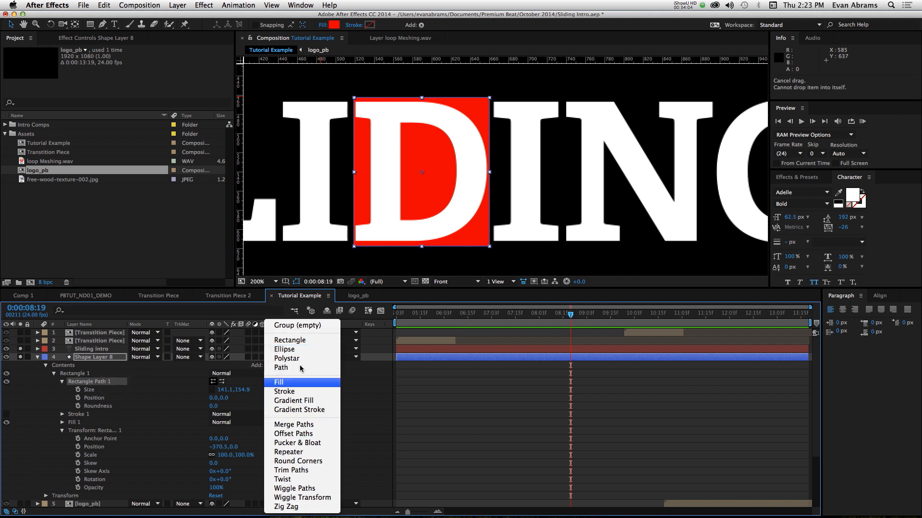
{"action": "left_click", "coordinate": [287, 358]}
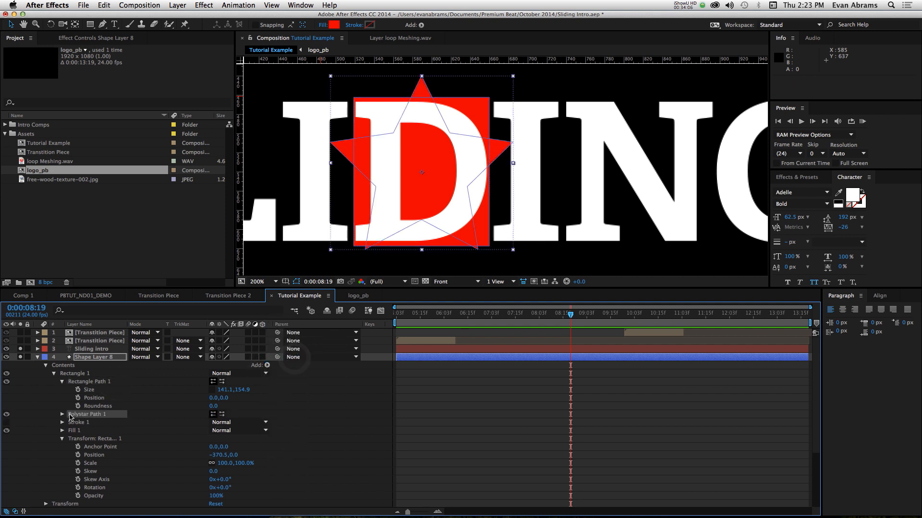
{"action": "left_click", "coordinate": [62, 416]}
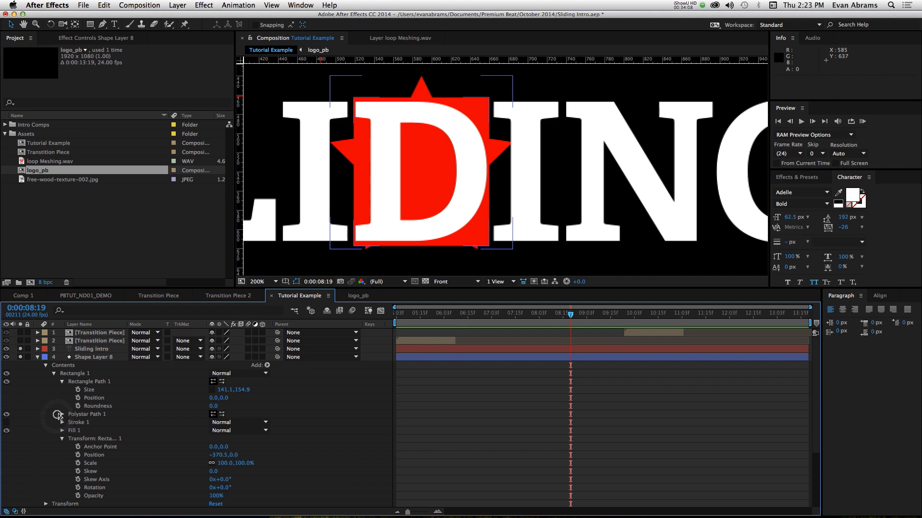
{"action": "left_click", "coordinate": [217, 430]}
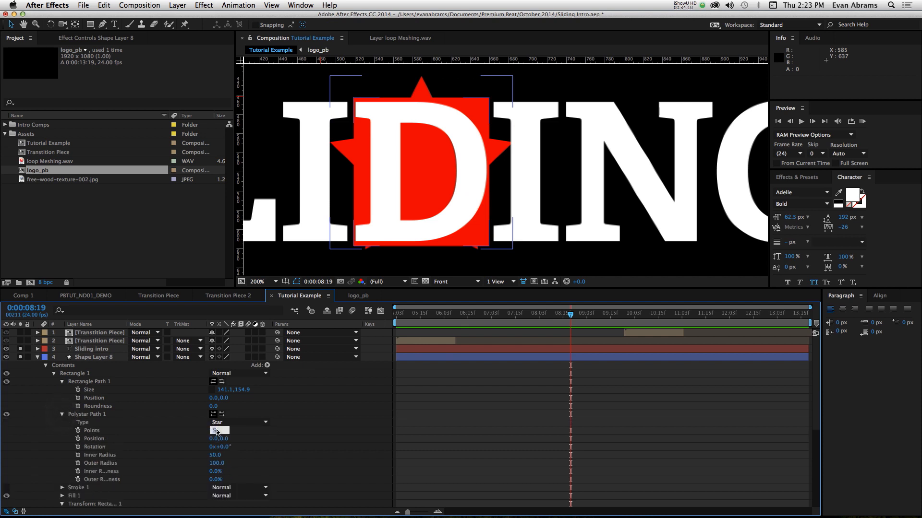
{"action": "type", "text": "4"}
{"action": "key", "text": "Return"}
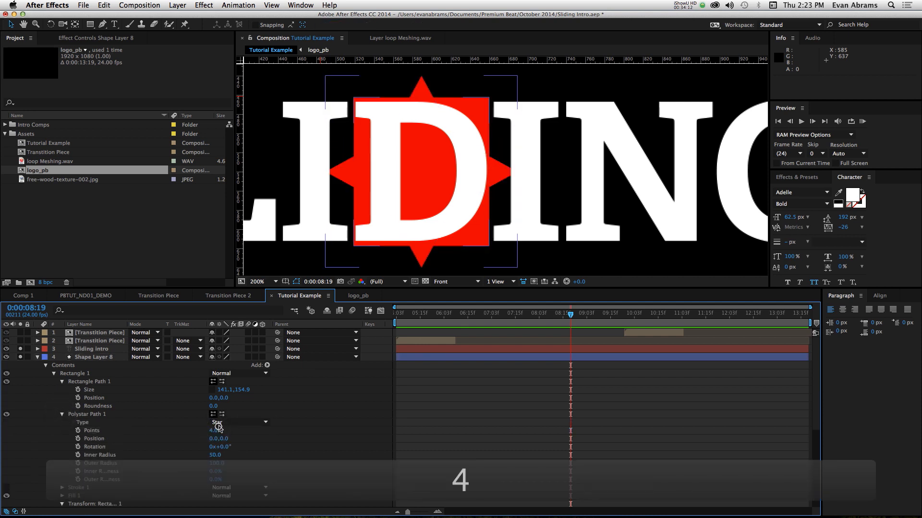
{"action": "left_click", "coordinate": [223, 423]}
{"action": "left_click", "coordinate": [226, 440]}
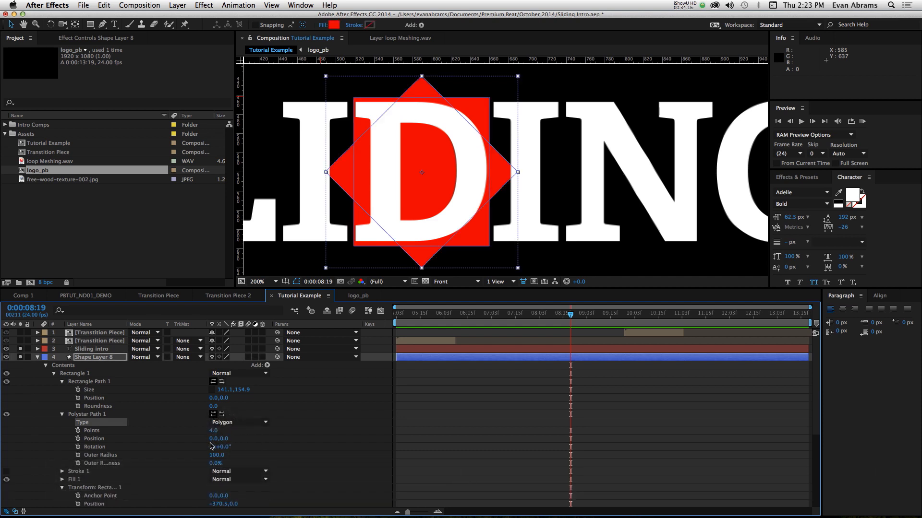
- Position the polygon at -70.6, 0.0, using -.5 times the rectangle's width, and set its outer radius to 225
{"action": "left_click_drag", "start_coordinate": [214, 442], "coordinate": [183, 443]}
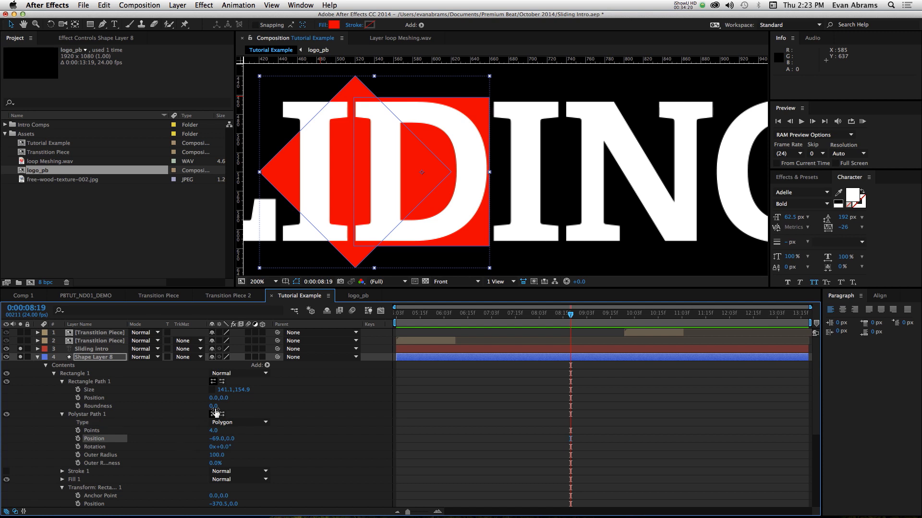
{"action": "left_click", "coordinate": [225, 389]}
{"action": "key", "text": "super+c"}
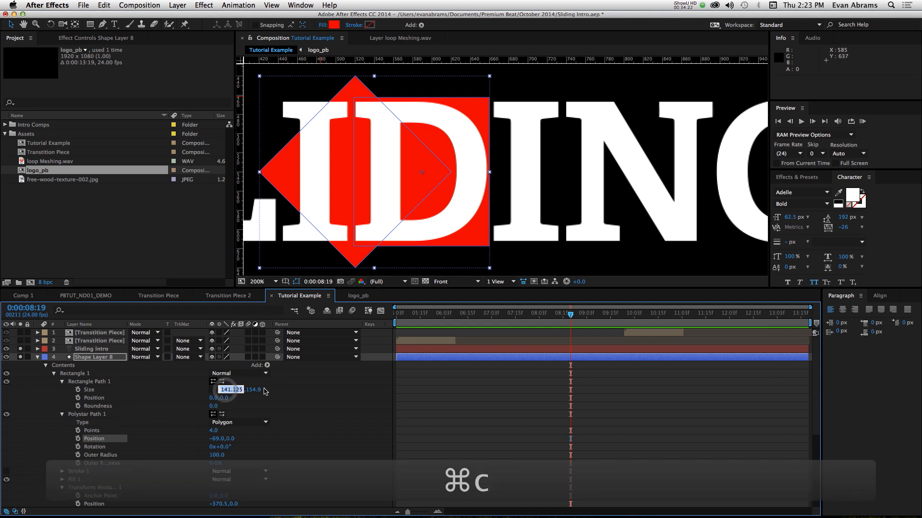
{"action": "left_click", "coordinate": [216, 438]}
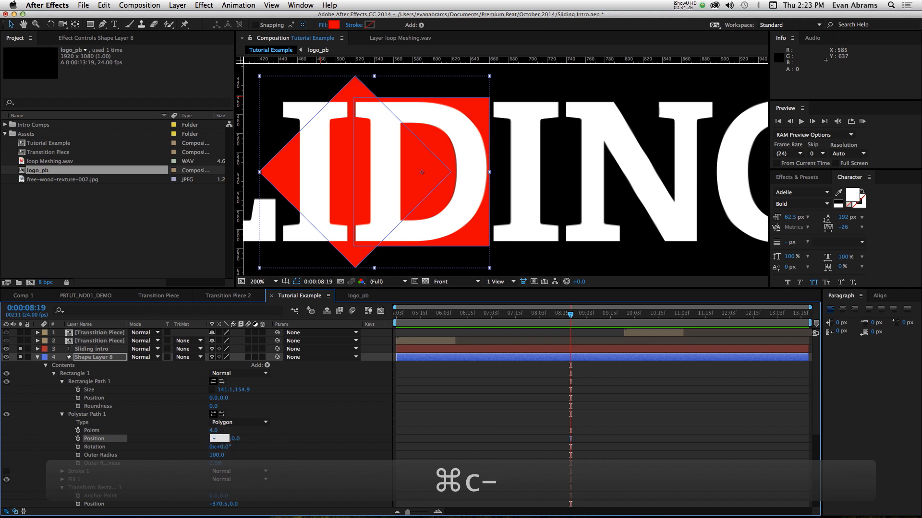
{"action": "type", "text": "-.5*"}
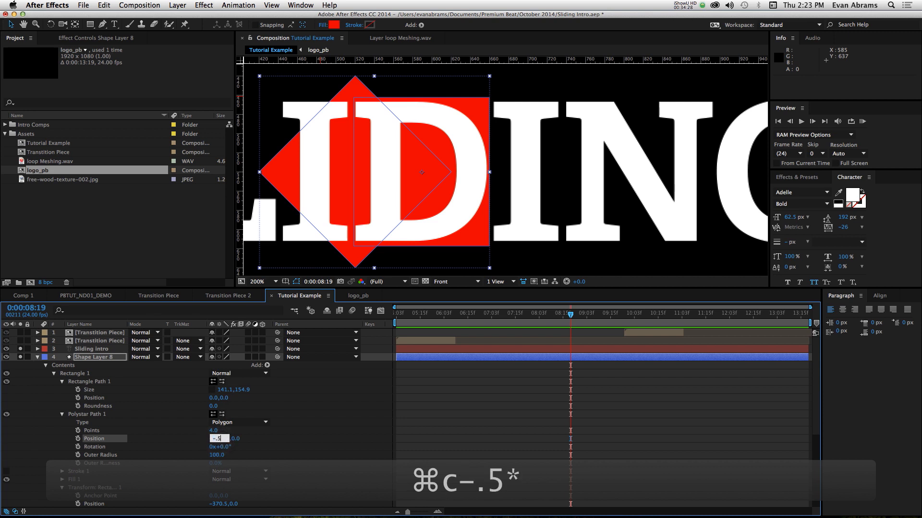
{"action": "key", "text": "super+v"}
{"action": "key", "text": "Return"}
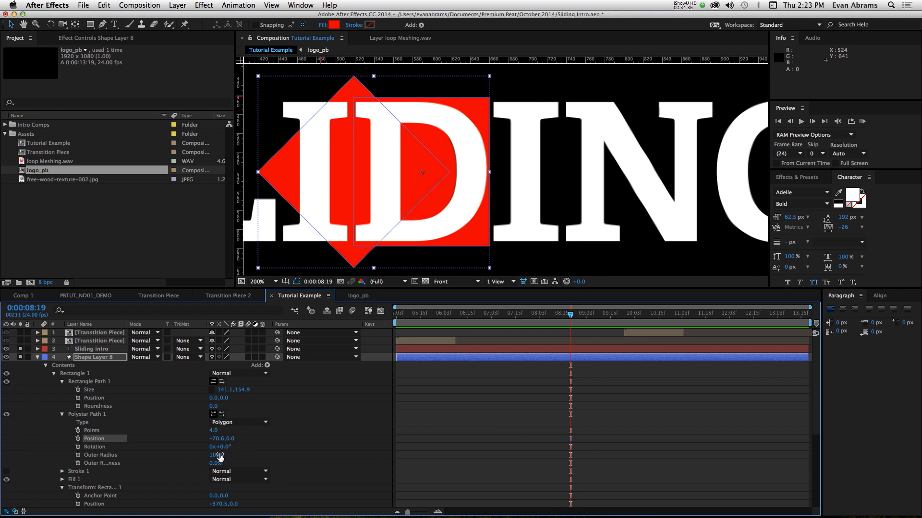
{"action": "left_click_drag", "start_coordinate": [218, 460], "coordinate": [276, 455]}
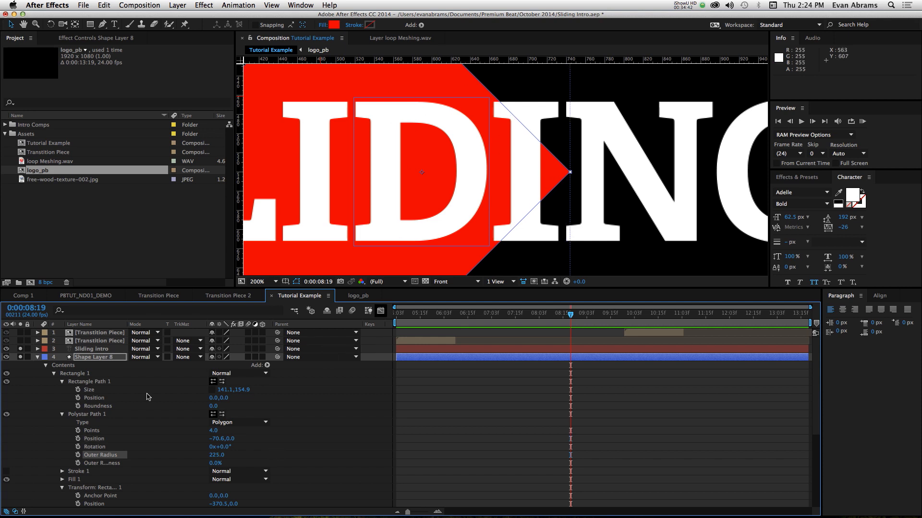
- Add Merge Paths after the polystar path and set its mode to Intersect
{"action": "left_click", "coordinate": [267, 366]}
{"action": "left_click", "coordinate": [196, 371]}
{"action": "left_click", "coordinate": [90, 415]}
{"action": "left_click", "coordinate": [267, 366]}
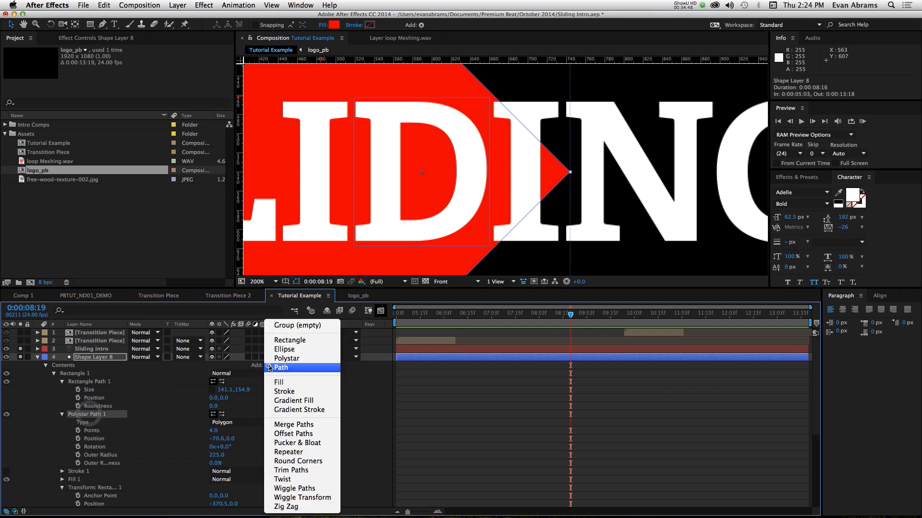
{"action": "left_click", "coordinate": [331, 426]}
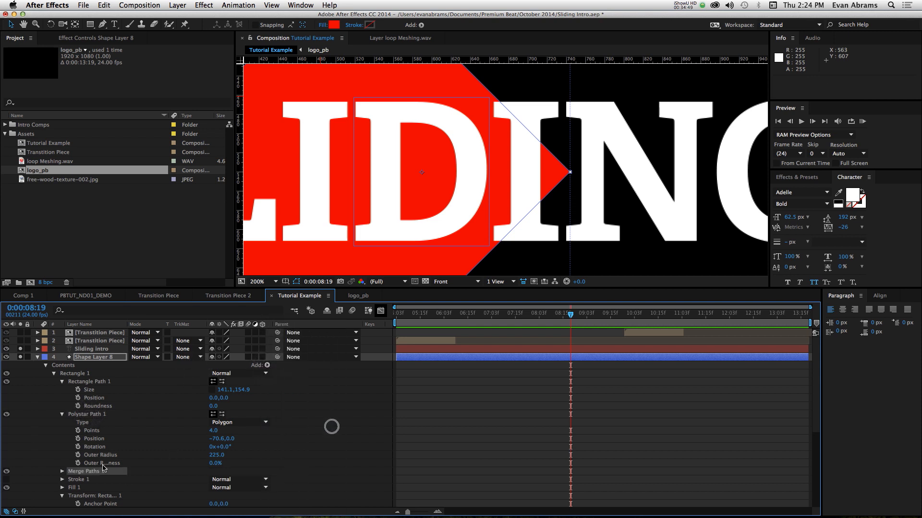
{"action": "left_click", "coordinate": [62, 472]}
{"action": "left_click", "coordinate": [254, 479]}
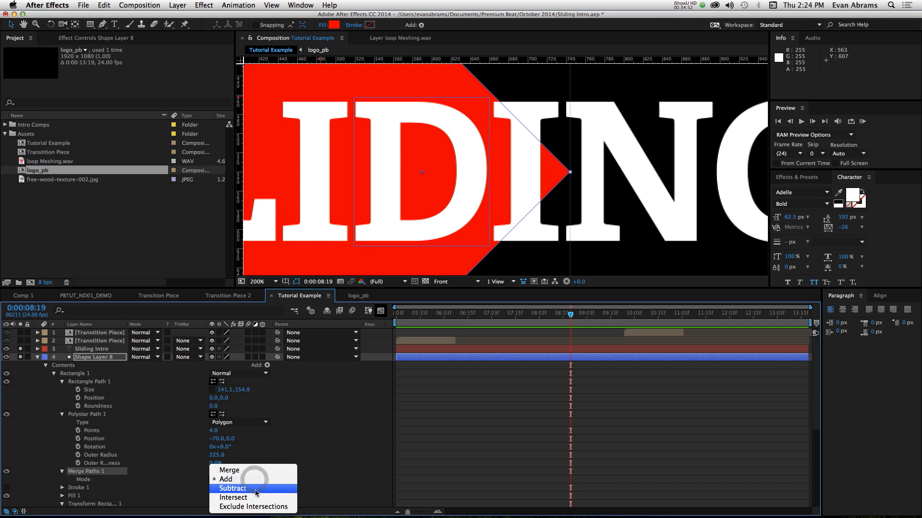
{"action": "left_click", "coordinate": [251, 498]}
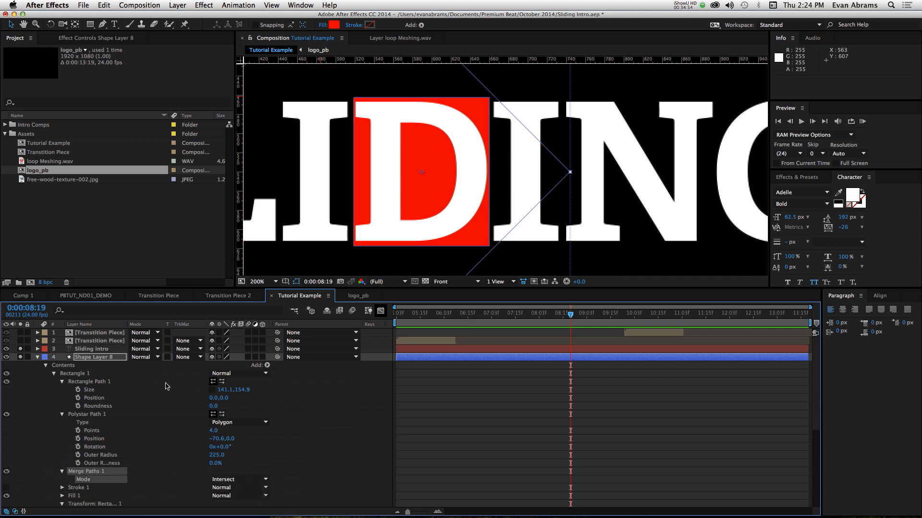
- Keyframe the polystar path's position at -70.6, 0.0 at 0:00:08:19 and at -70.6, 306.0 at 0:00:07:23
{"action": "key", "text": "comma"}
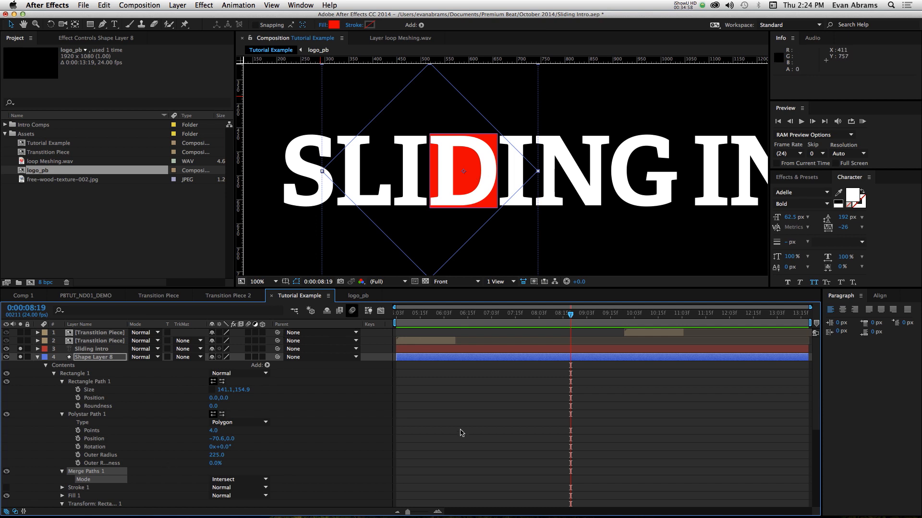
{"action": "left_click", "coordinate": [78, 439]}
{"action": "left_click", "coordinate": [90, 416]}
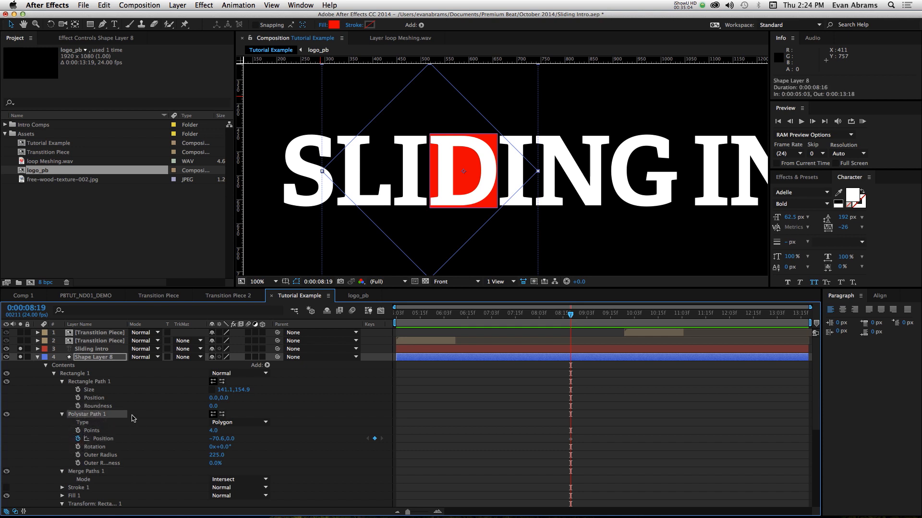
{"action": "key", "text": "shift+Page_Up"}
{"action": "key", "text": "shift+Page_Up"}
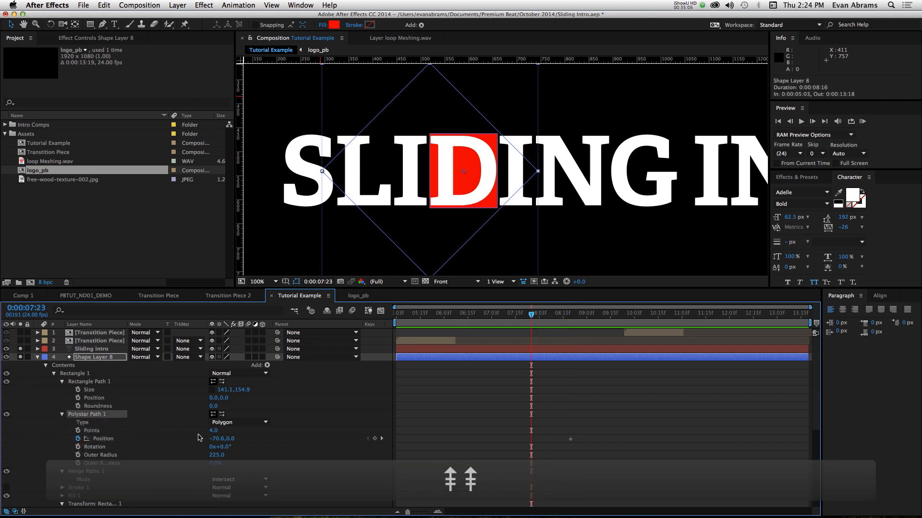
{"action": "left_click_drag", "start_coordinate": [216, 439], "coordinate": [368, 452]}
{"action": "key", "text": "super+z"}
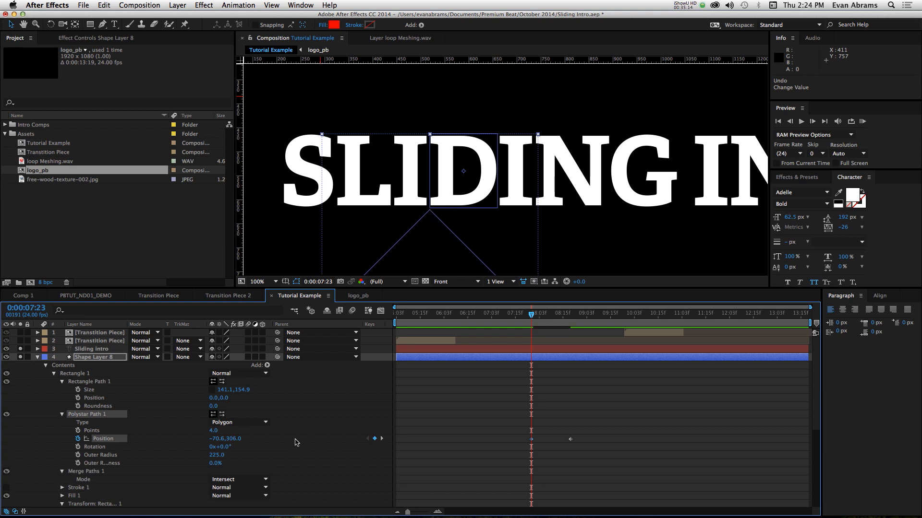
- Play back the red block's diagonal reveal behind the D from 0:00:07:23
{"action": "key", "text": "space"}
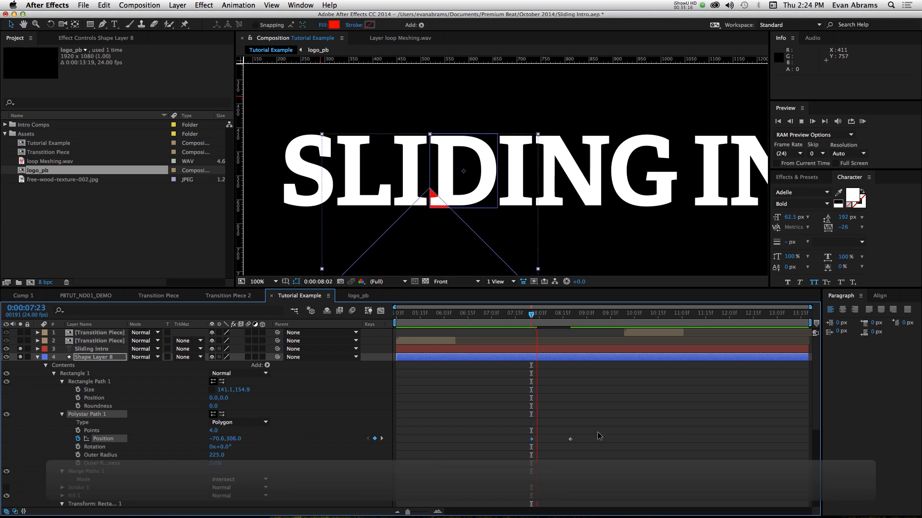
{"action": "key", "text": "space"}
{"action": "left_click", "coordinate": [643, 419]}
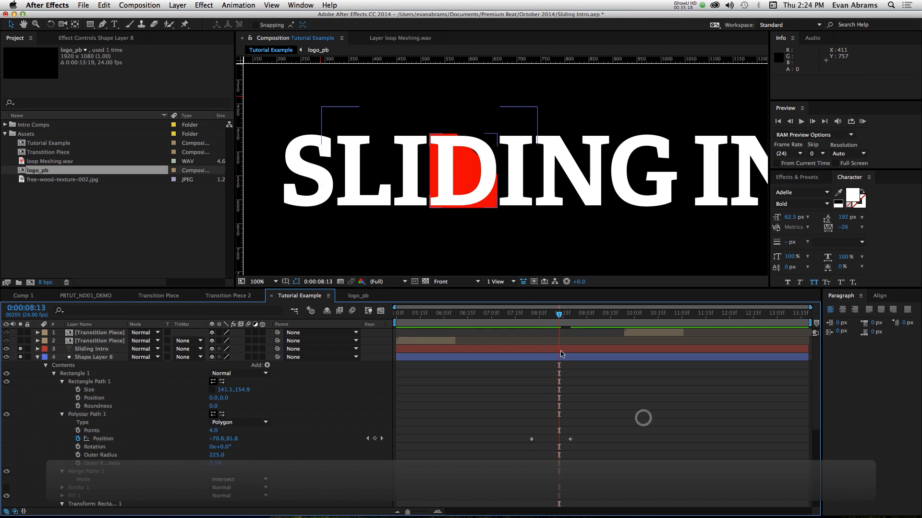
- Try Shape Layer 8 as a matte by moving Sliding intro directly below it and setting that layer's track matte to Alpha
{"action": "left_click", "coordinate": [38, 358]}
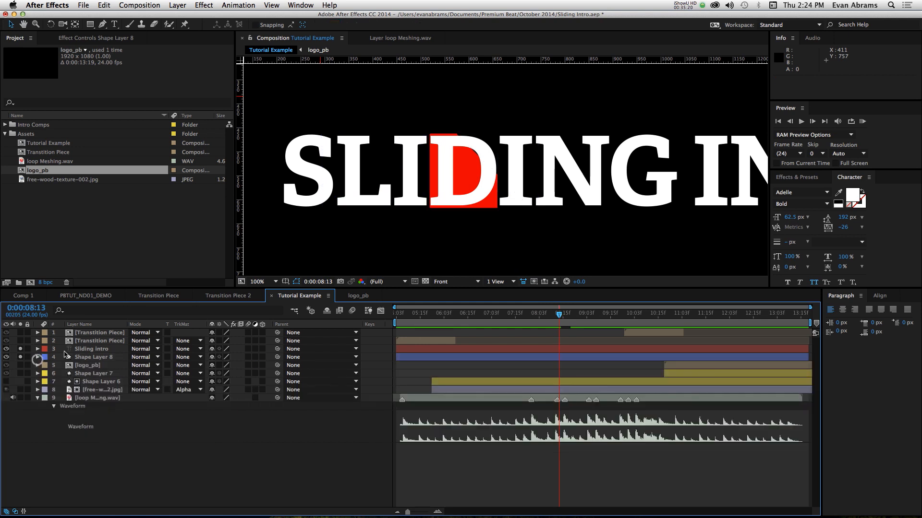
{"action": "left_click_drag", "start_coordinate": [84, 349], "coordinate": [169, 362]}
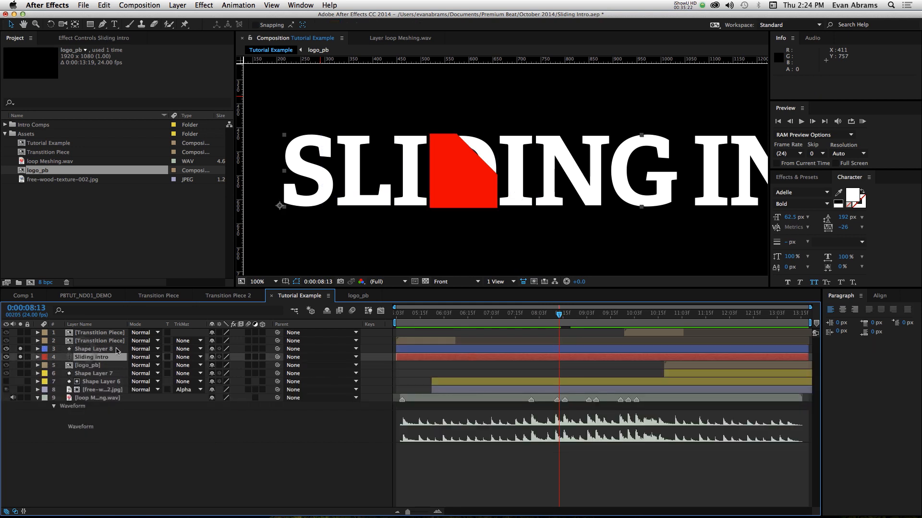
{"action": "left_click", "coordinate": [105, 349]}
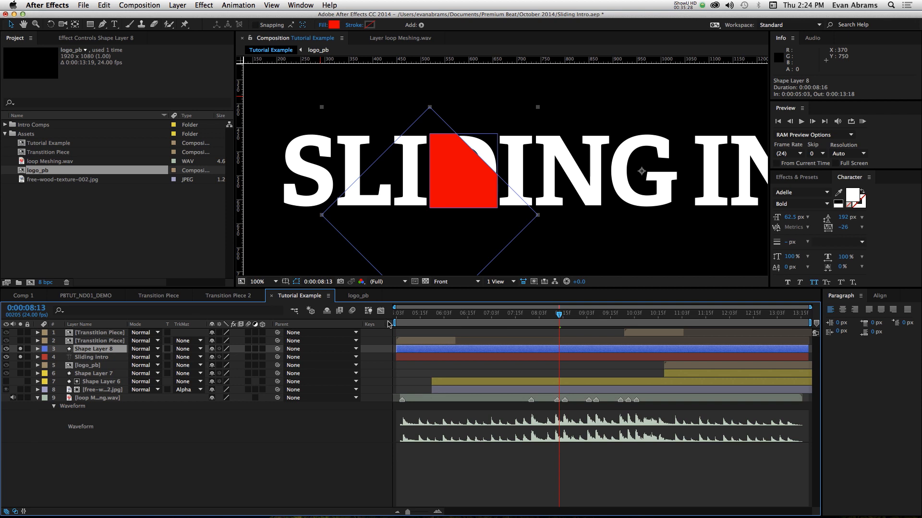
{"action": "right_click", "coordinate": [347, 326]}
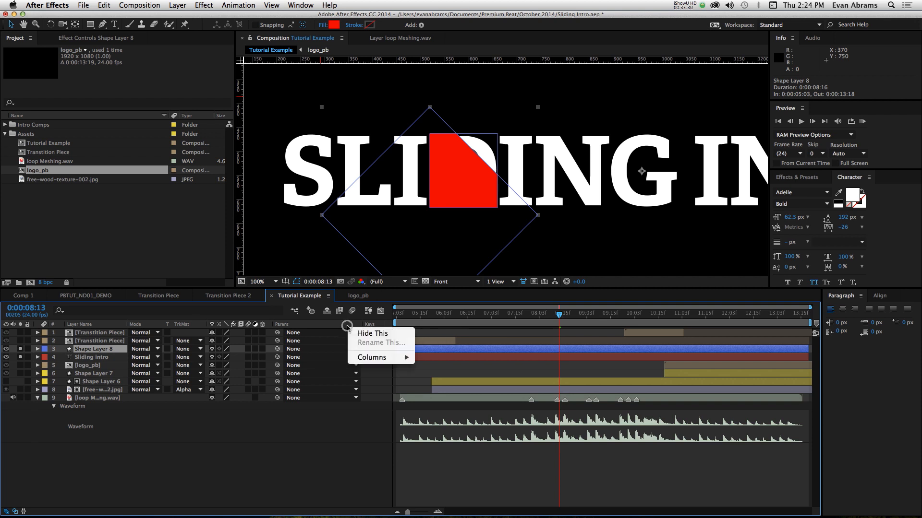
{"action": "left_click", "coordinate": [186, 359]}
{"action": "left_click", "coordinate": [186, 359]}
{"action": "left_click", "coordinate": [194, 382]}
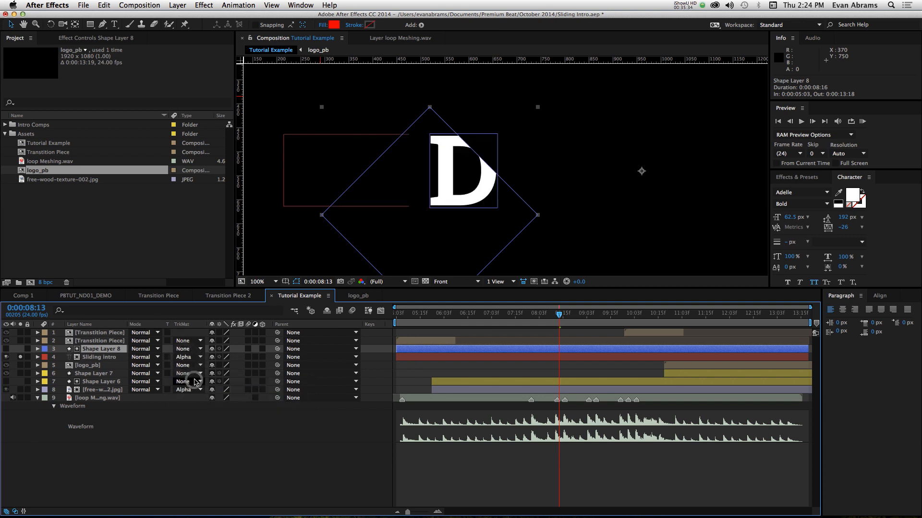
- Play back the matted letter D reveal from 0:00:07:17 and check the text and shape layers
{"action": "left_click_drag", "start_coordinate": [530, 323], "coordinate": [518, 326]}
{"action": "key", "text": "space"}
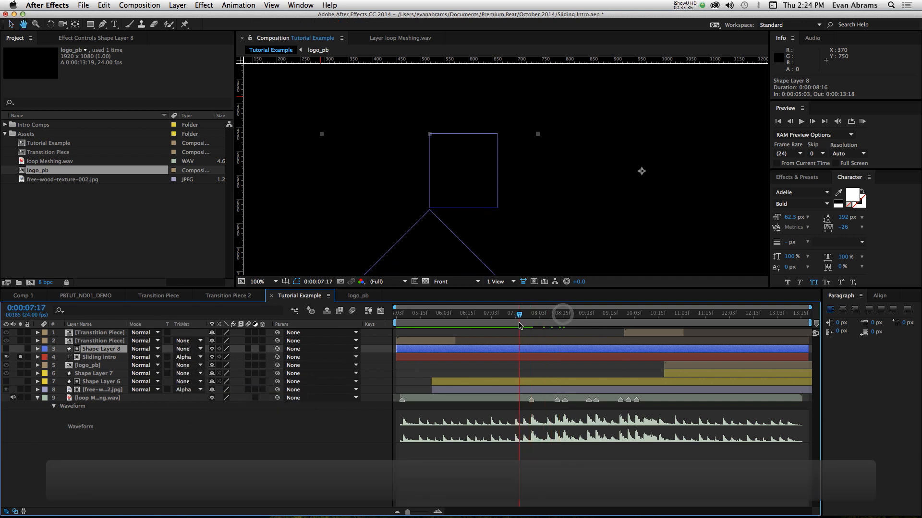
{"action": "key", "text": "space"}
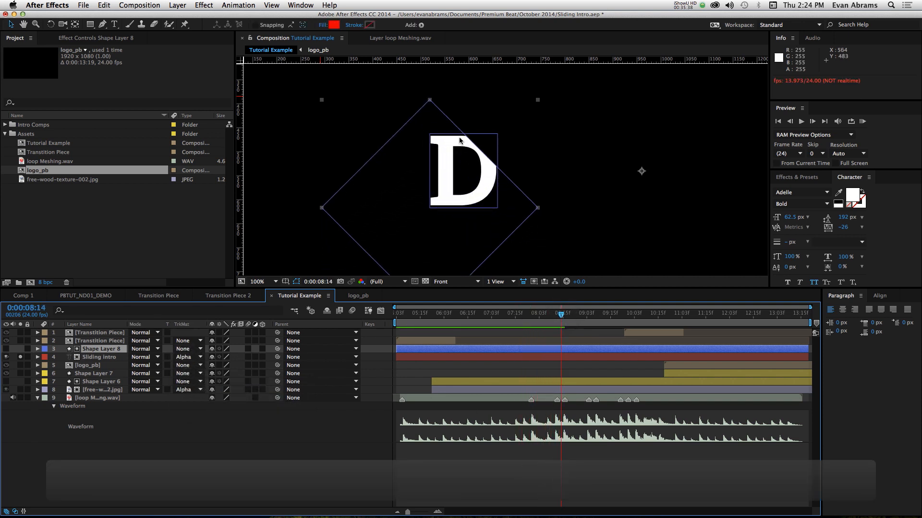
{"action": "left_click", "coordinate": [556, 356]}
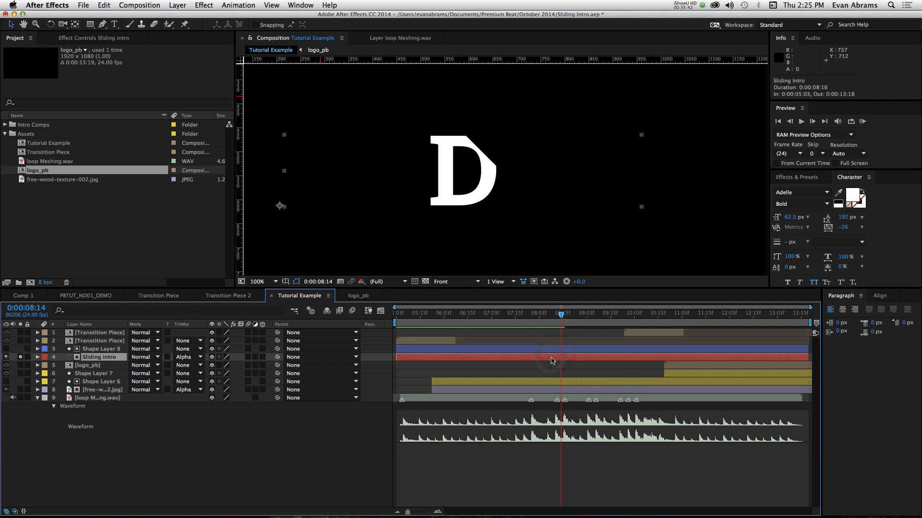
{"action": "left_click", "coordinate": [552, 350]}
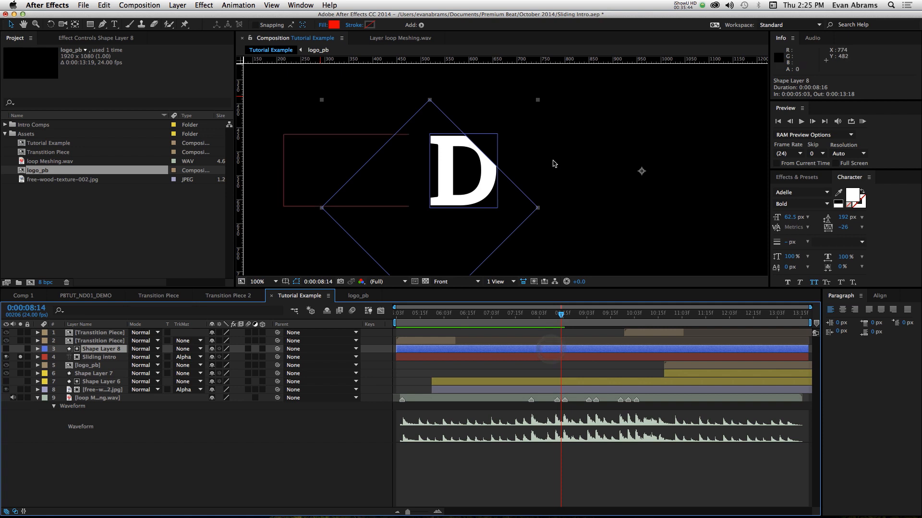
- Undo the alpha matte and the layer reorder, putting Shape Layer 8 back beneath Sliding intro
{"action": "key", "text": "super+z"}
{"action": "key", "text": "super+z"}
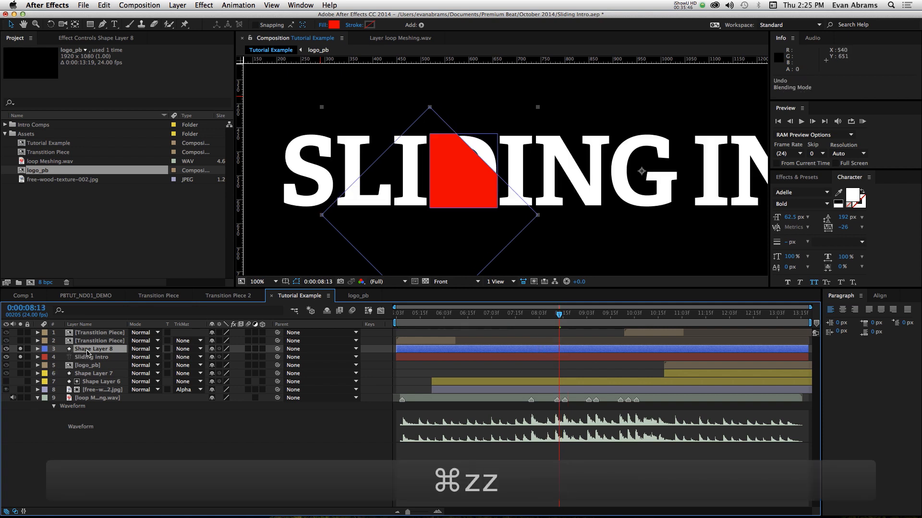
{"action": "left_click", "coordinate": [512, 357]}
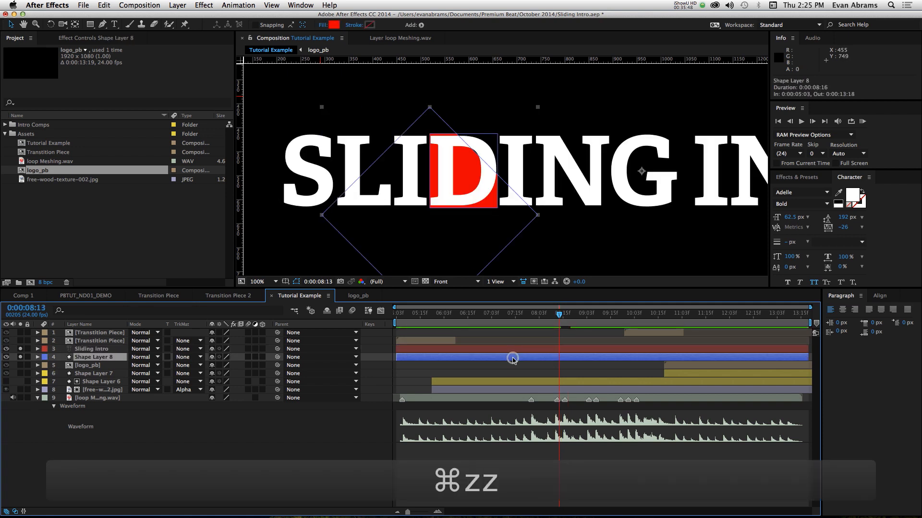
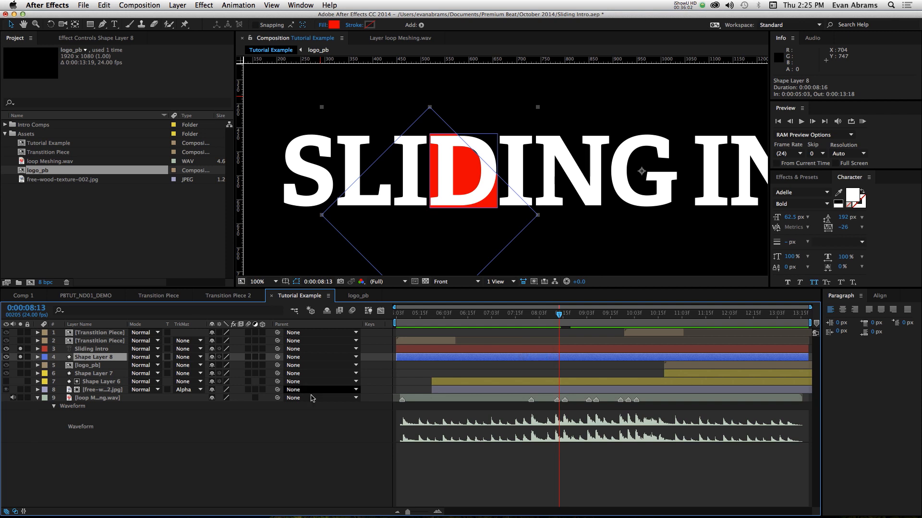
- Rename the Rectangle 1 group inside Shape Layer 8 as Rectangle 4
{"action": "left_click", "coordinate": [38, 357]}
{"action": "scroll", "coordinate": [39, 360], "scroll_direction": "down", "scroll_amount": 1}
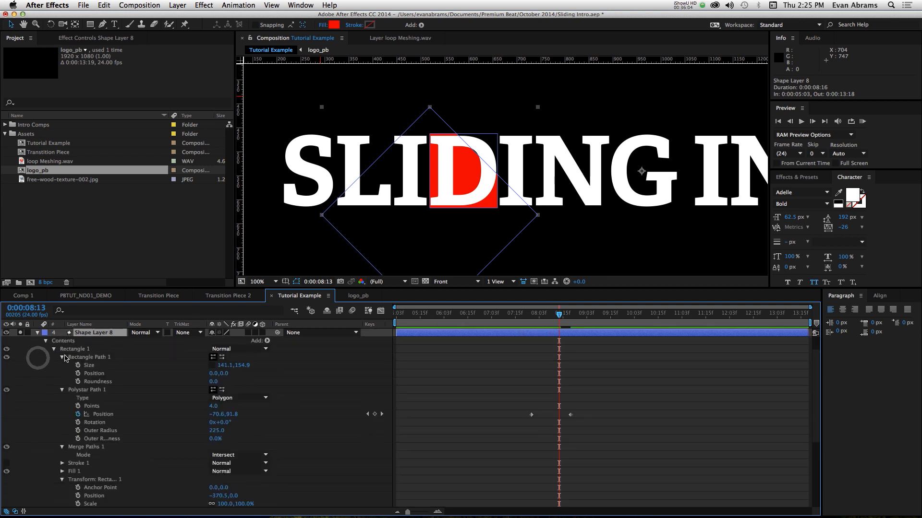
{"action": "left_click", "coordinate": [54, 349]}
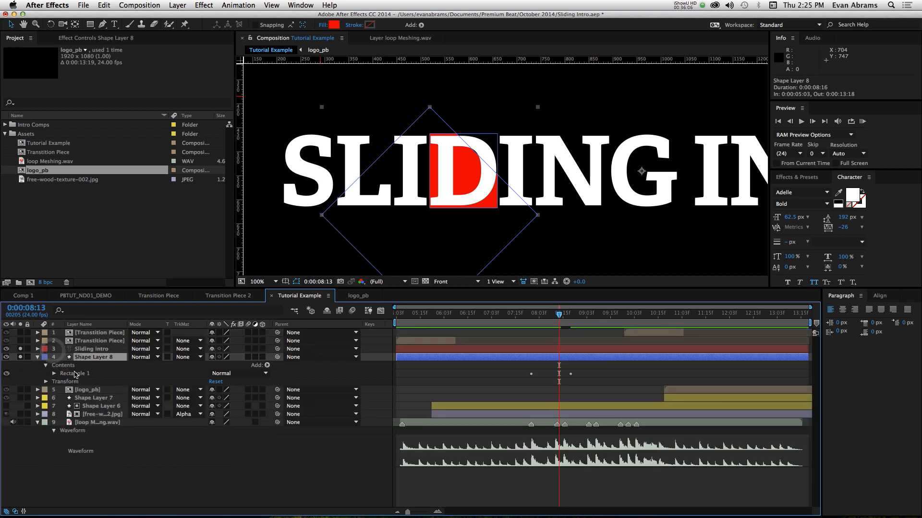
{"action": "left_click", "coordinate": [72, 374]}
{"action": "key", "text": "Return"}
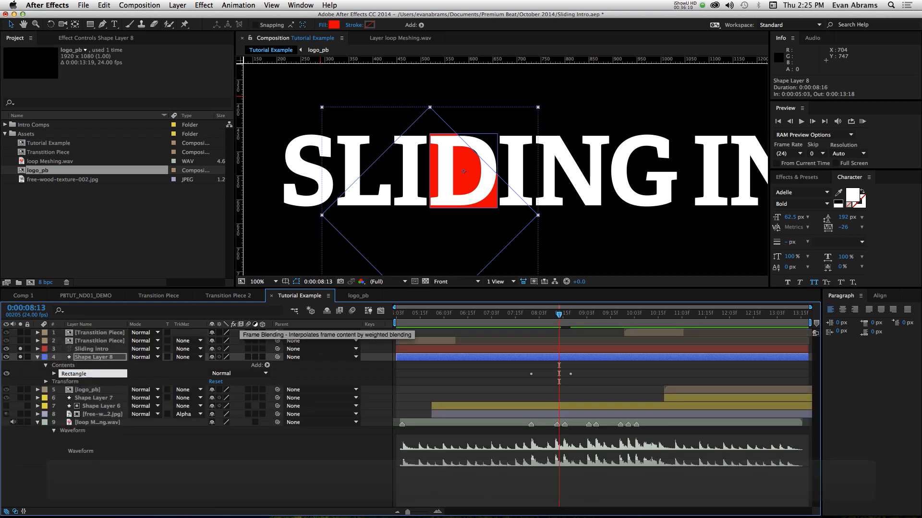
{"action": "type", "text": "4"}
{"action": "key", "text": "Return"}
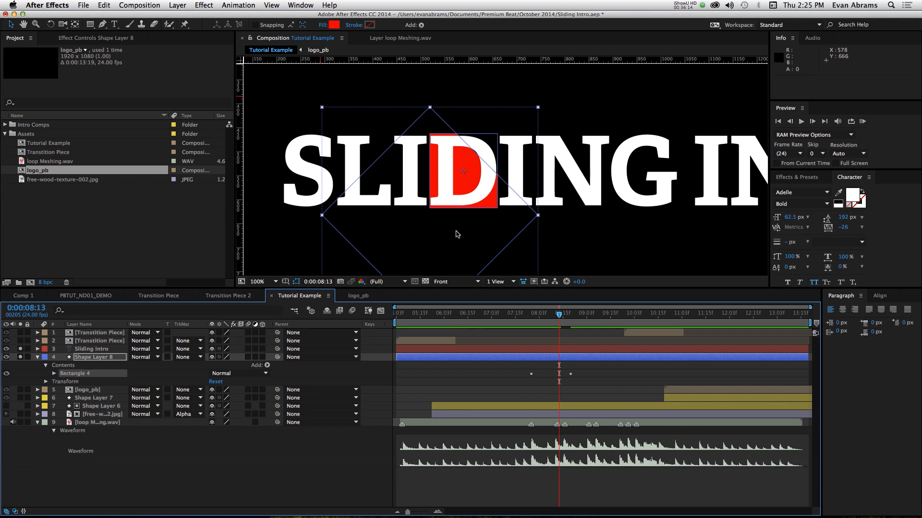
- Duplicate Rectangle 4 and shift the copy's transform Position to -262.5, 0.0, toward the I after the D
{"action": "key", "text": "super+d"}
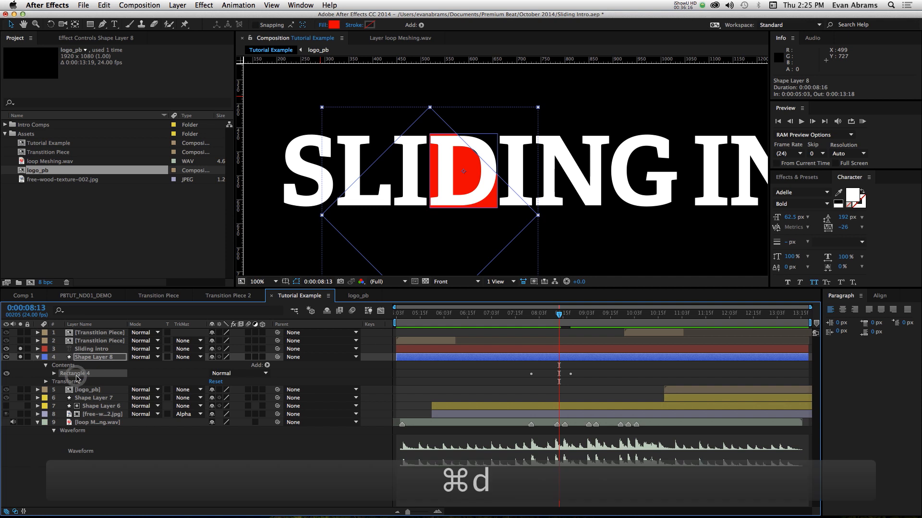
{"action": "left_click", "coordinate": [53, 374]}
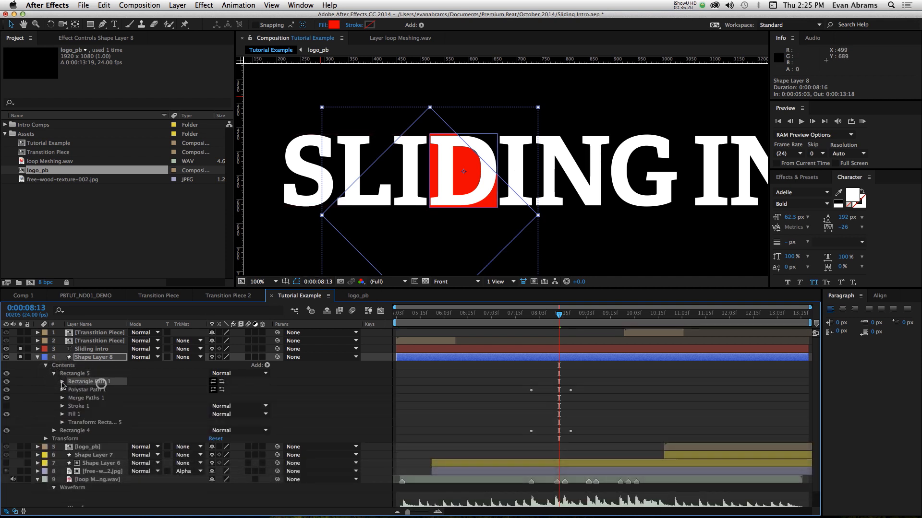
{"action": "left_click", "coordinate": [62, 382]}
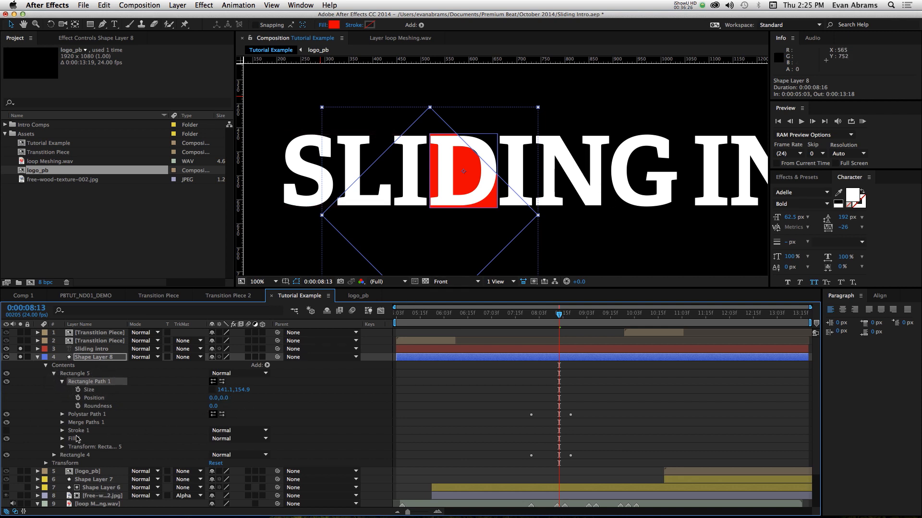
{"action": "left_click", "coordinate": [63, 447]}
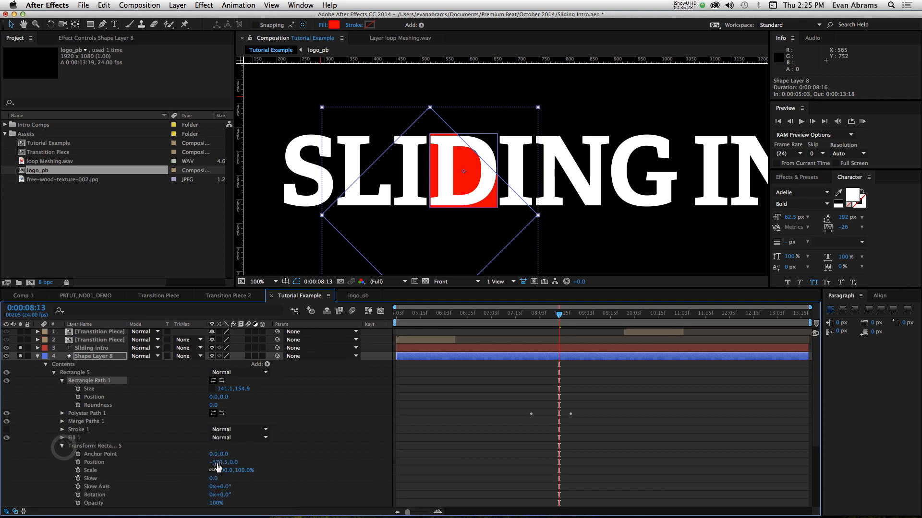
{"action": "left_click_drag", "start_coordinate": [216, 462], "coordinate": [264, 459]}
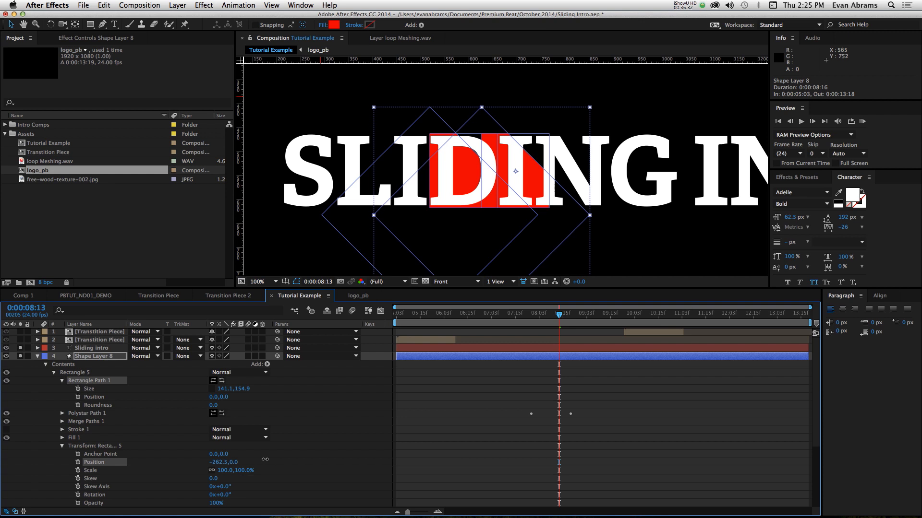
- Fit Rectangle 5 to the letter I by narrowing its path width to 72.1 and setting its transform Position to -261.5, 0.0
{"action": "scroll", "coordinate": [557, 128], "scroll_direction": "up", "scroll_amount": 2}
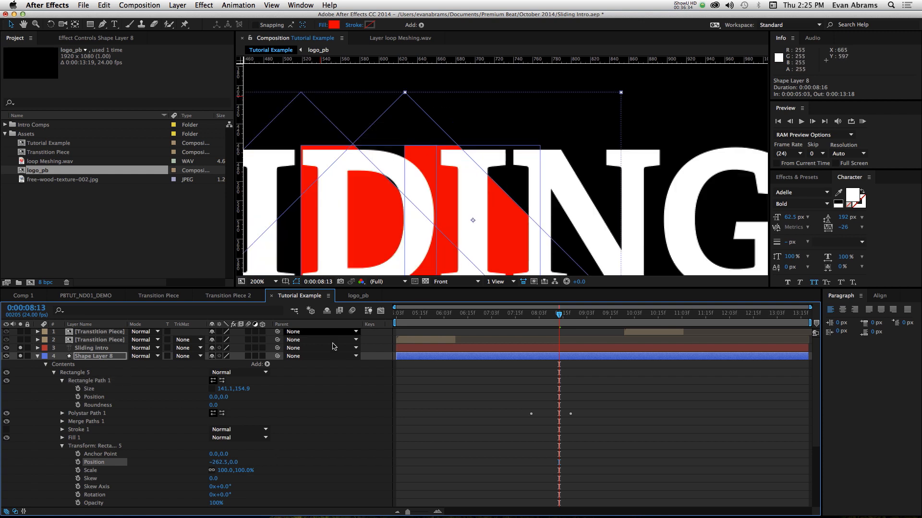
{"action": "left_click_drag", "start_coordinate": [228, 395], "coordinate": [201, 396]}
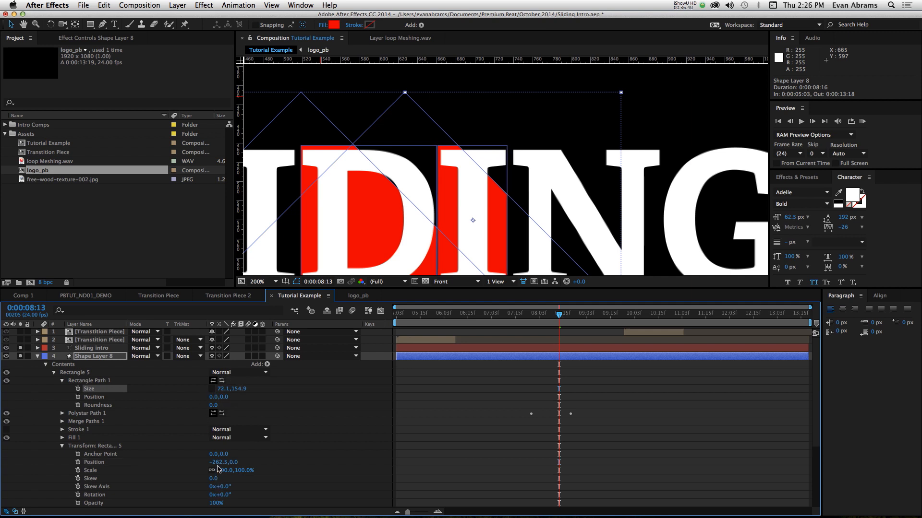
{"action": "left_click_drag", "start_coordinate": [216, 464], "coordinate": [218, 464]}
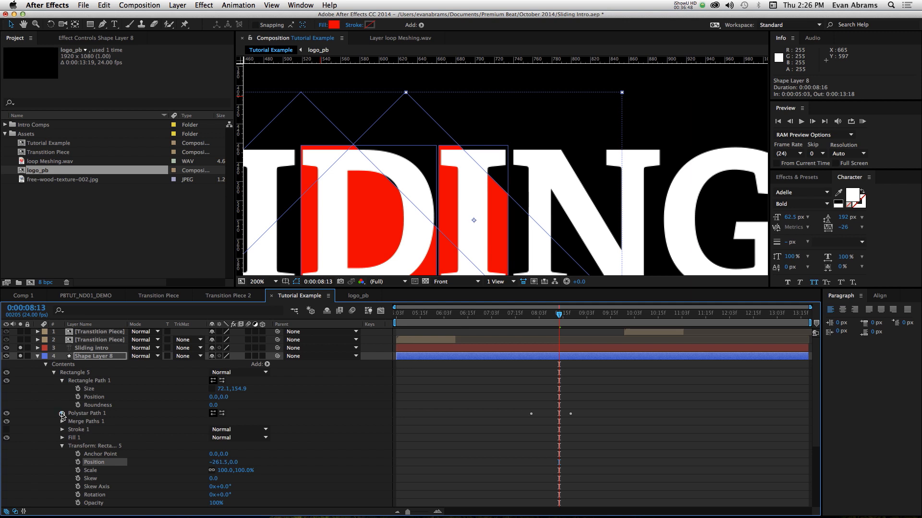
- Select both Position keyframes of Rectangle 5's Polystar Path 1 and shift their horizontal value to -36.6 from 0:00:07:23
{"action": "left_click", "coordinate": [62, 414]}
{"action": "left_click", "coordinate": [111, 438]}
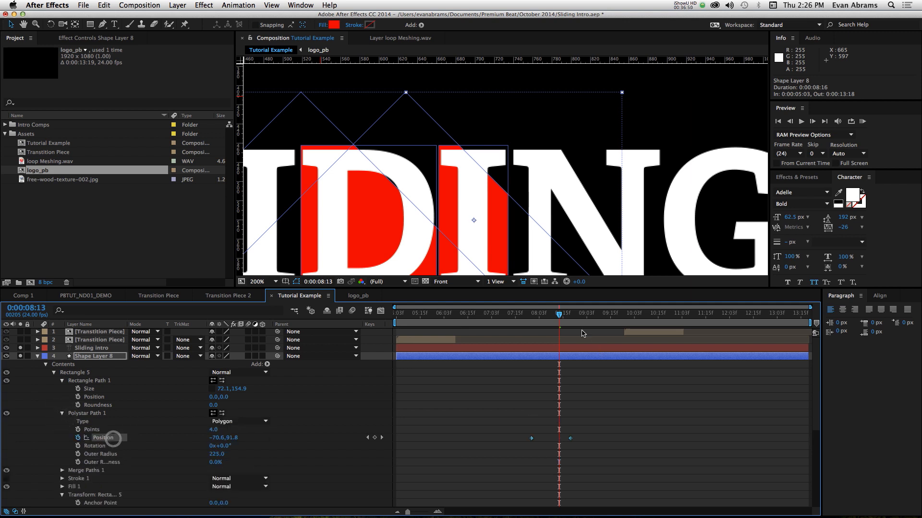
{"action": "left_click", "coordinate": [570, 317]}
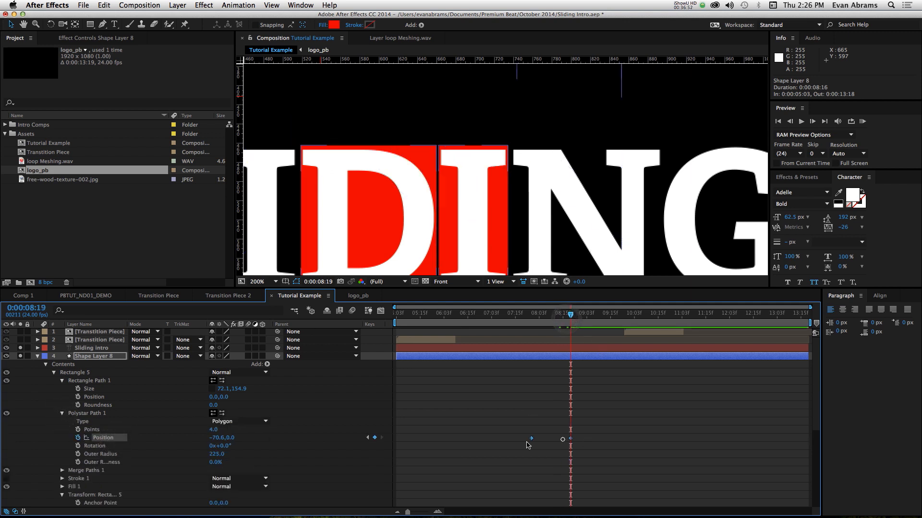
{"action": "left_click_drag", "start_coordinate": [585, 437], "coordinate": [504, 448]}
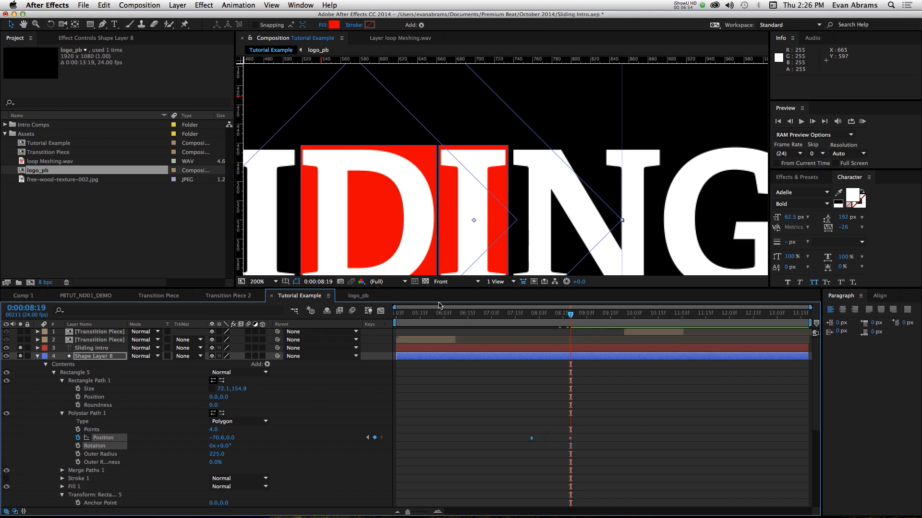
{"action": "key", "text": "comma"}
{"action": "key", "text": "period"}
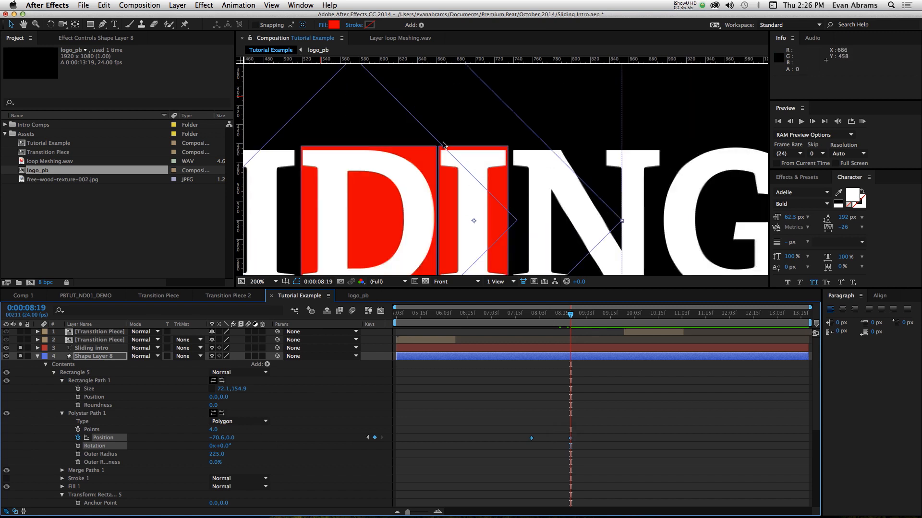
{"action": "key", "text": "comma"}
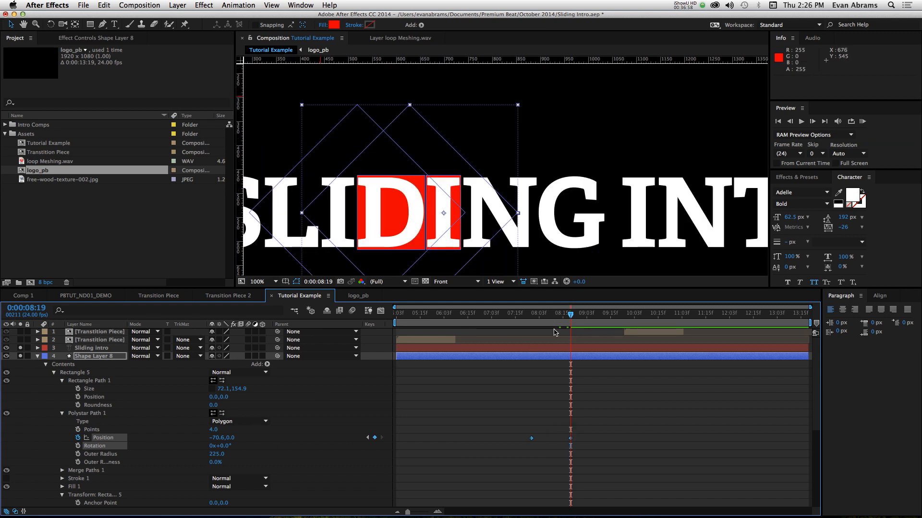
{"action": "left_click_drag", "start_coordinate": [541, 319], "coordinate": [530, 316]}
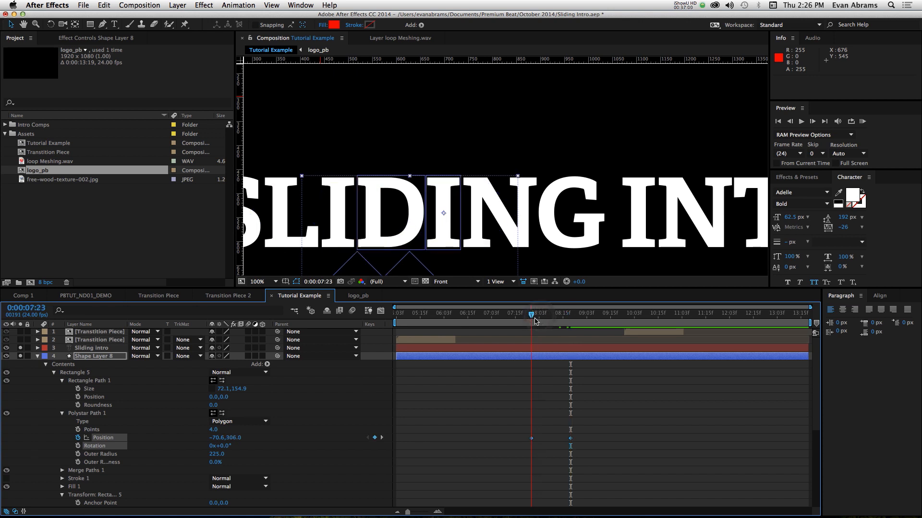
{"action": "scroll", "coordinate": [434, 250], "scroll_direction": "up", "scroll_amount": 1}
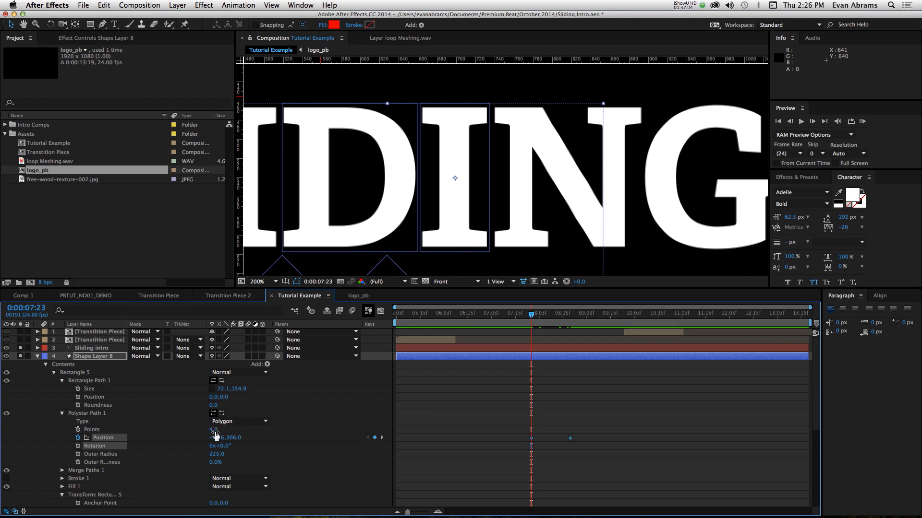
{"action": "left_click_drag", "start_coordinate": [216, 441], "coordinate": [231, 438]}
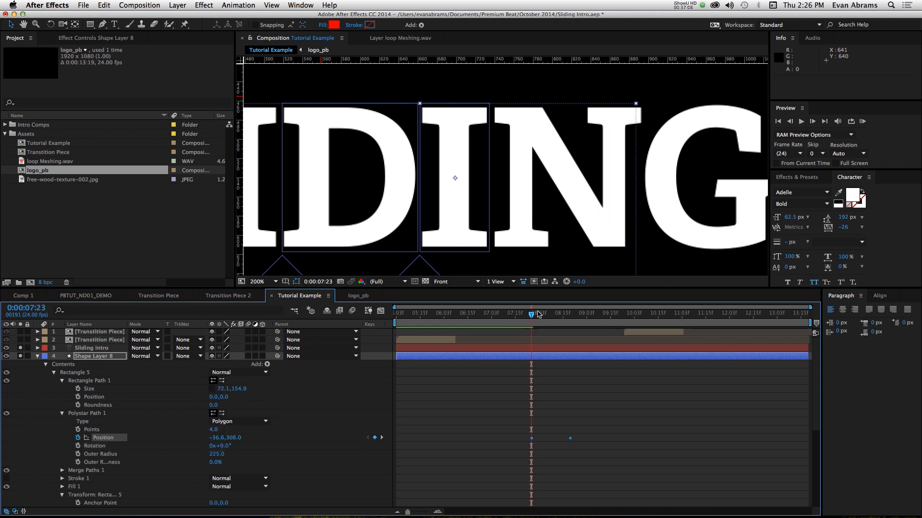
- Scrub and play back the diagonal block reveals behind the letters D and I from 0:00:08:03
{"action": "left_click_drag", "start_coordinate": [536, 315], "coordinate": [599, 315]}
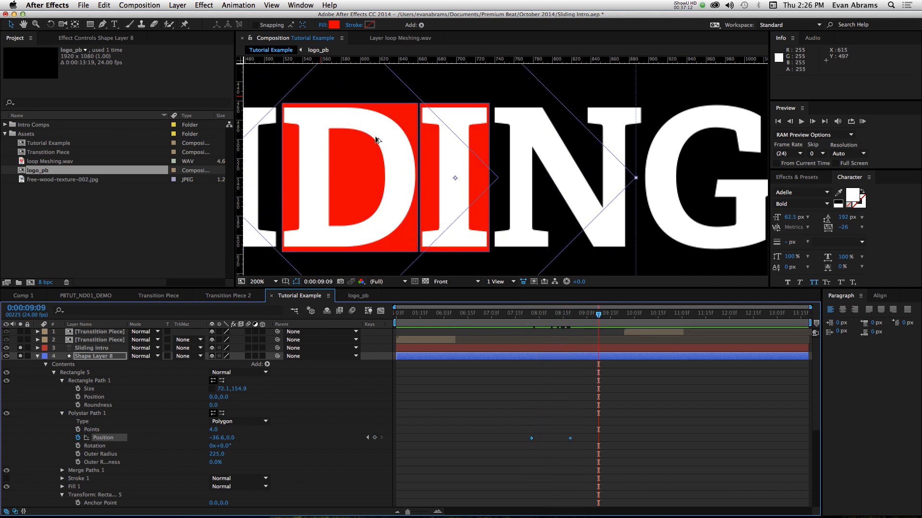
{"action": "key", "text": "comma"}
{"action": "left_click_drag", "start_coordinate": [542, 315], "coordinate": [545, 316]}
{"action": "left_click", "coordinate": [615, 400]}
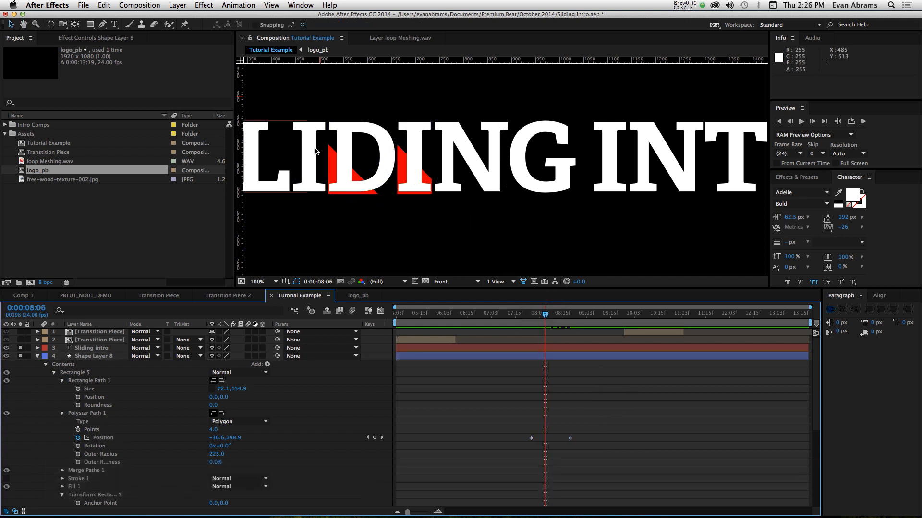
{"action": "key", "text": "space"}
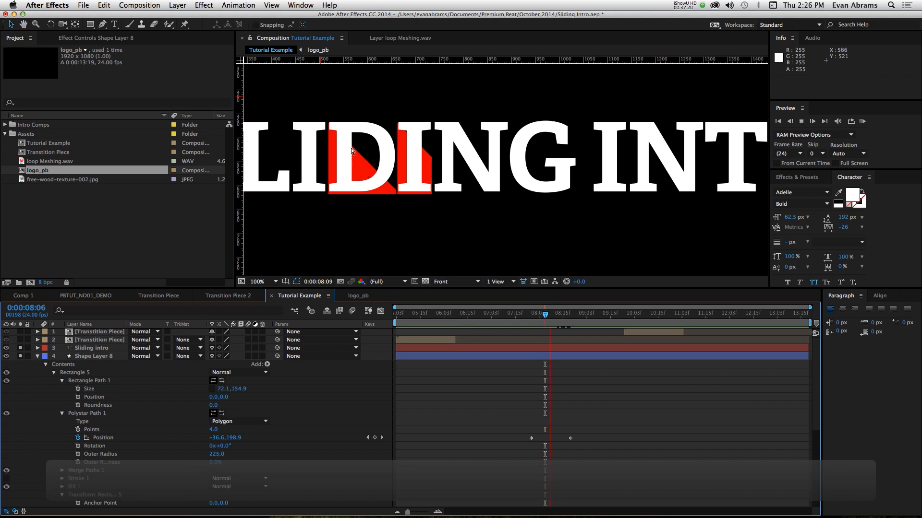
{"action": "left_click_drag", "start_coordinate": [558, 316], "coordinate": [539, 325]}
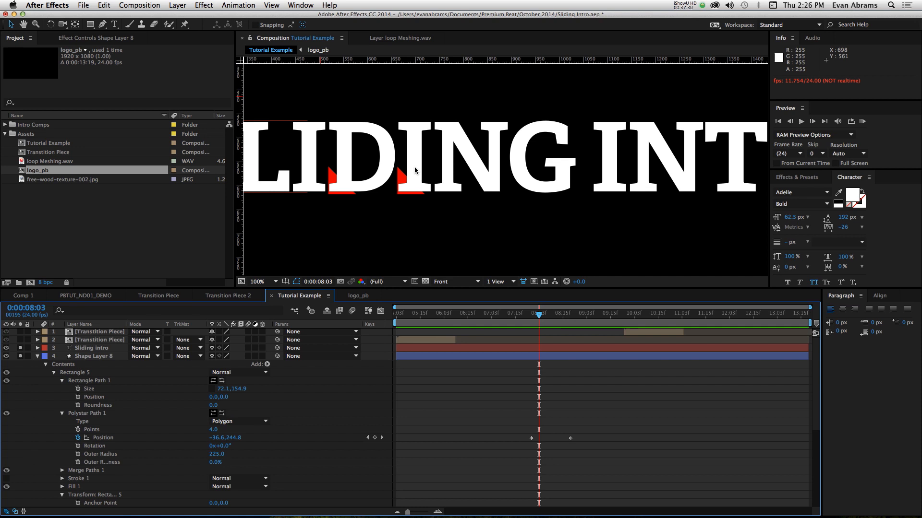
{"action": "key", "text": "space"}
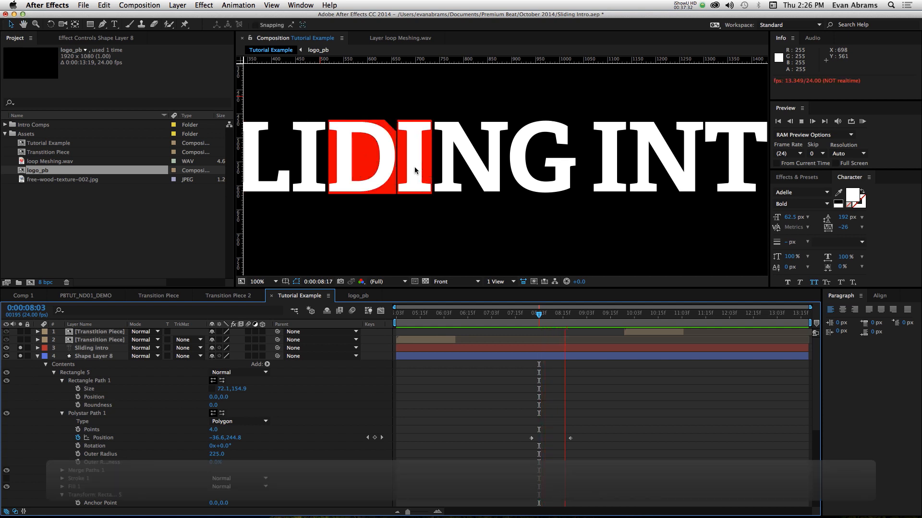
{"action": "key", "text": "space"}
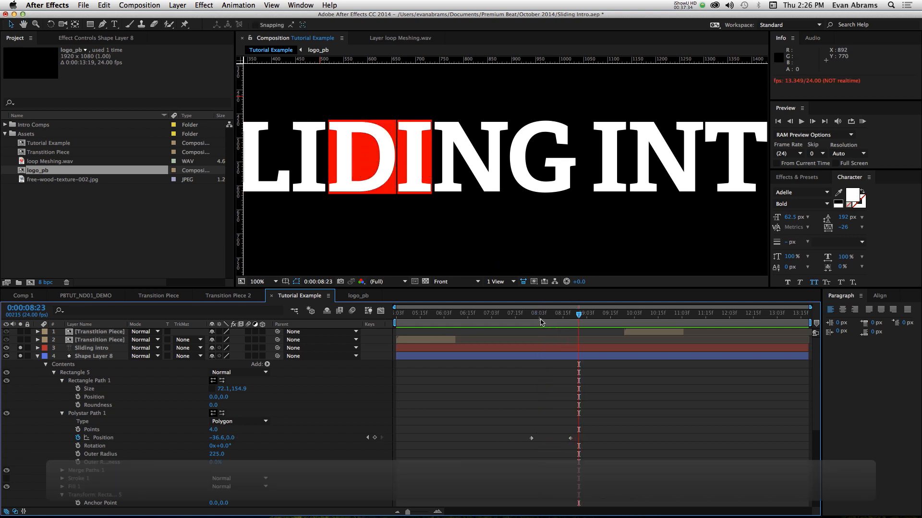
{"action": "left_click_drag", "start_coordinate": [541, 322], "coordinate": [585, 319]}
- Try moving the D's red block down below the title, and undo the move
{"action": "left_click", "coordinate": [86, 416]}
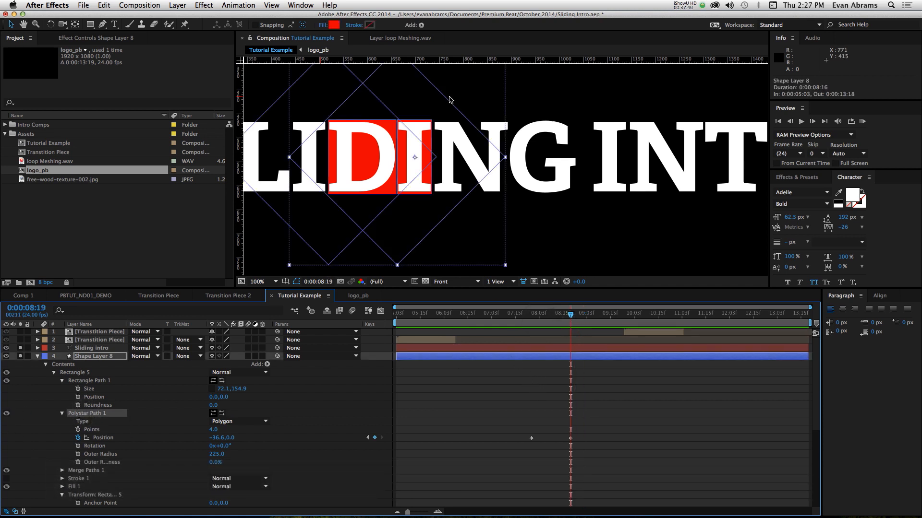
{"action": "key", "text": "comma"}
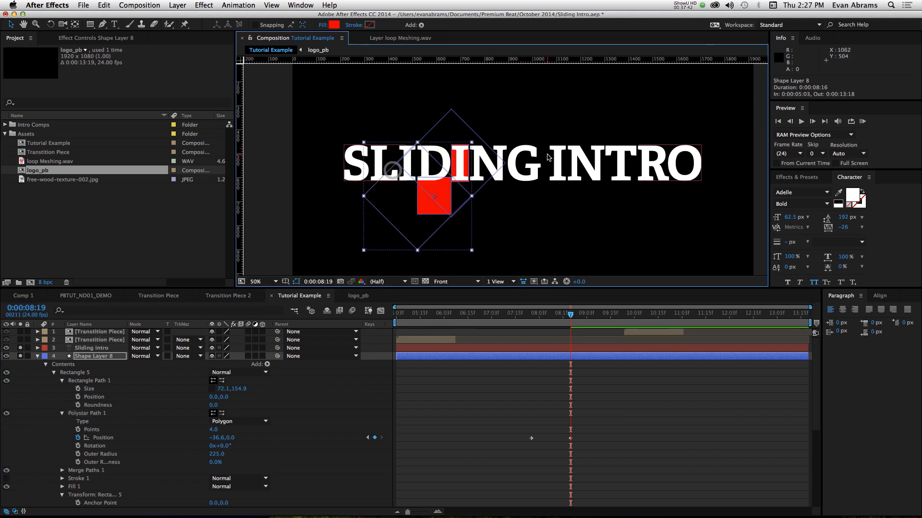
{"action": "key", "text": "super+z"}
- Apply Easy Ease to all letter block Position keyframes in Shape Layer 8 and reshape the speed graph for a fast start and long slowdown
{"action": "left_click", "coordinate": [572, 437]}
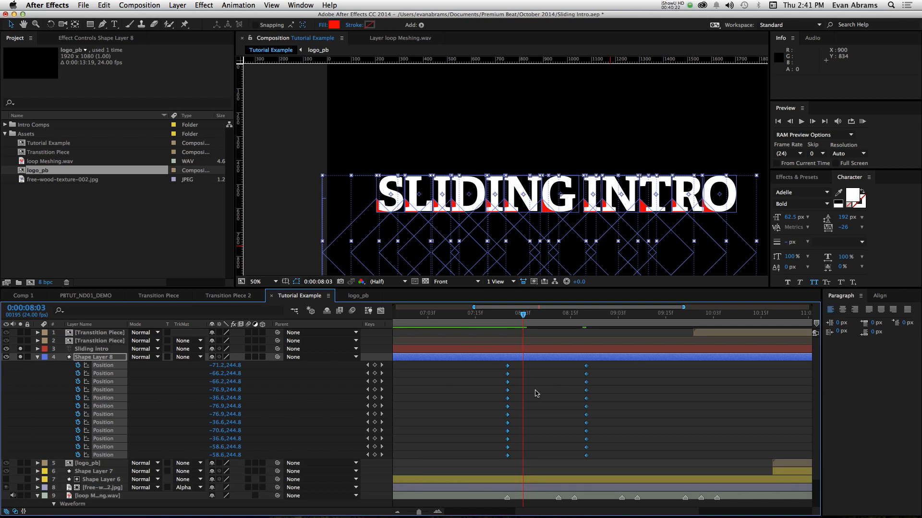
{"action": "left_click", "coordinate": [381, 311]}
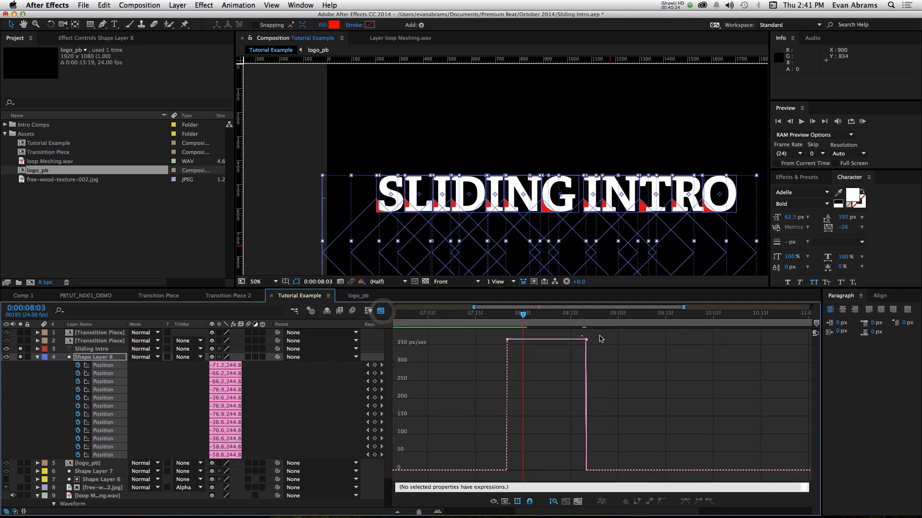
{"action": "left_click_drag", "start_coordinate": [598, 335], "coordinate": [448, 359]}
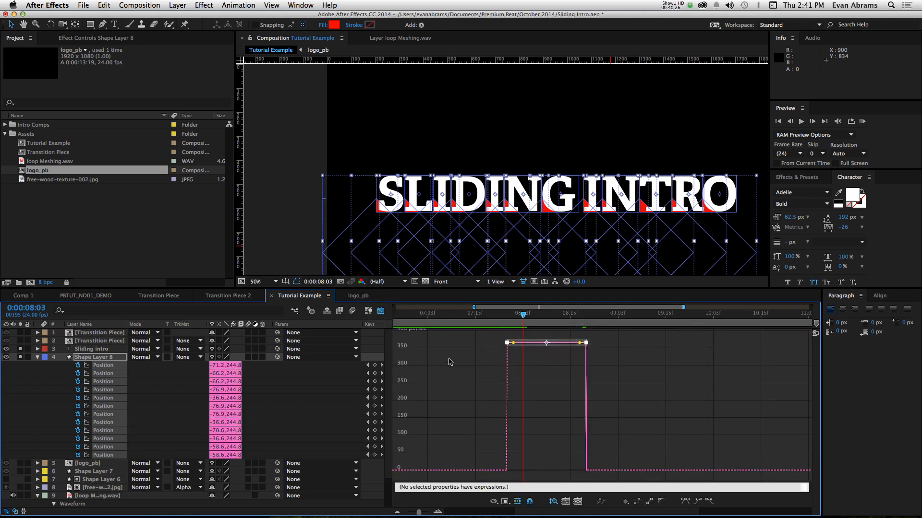
{"action": "key", "text": "F9"}
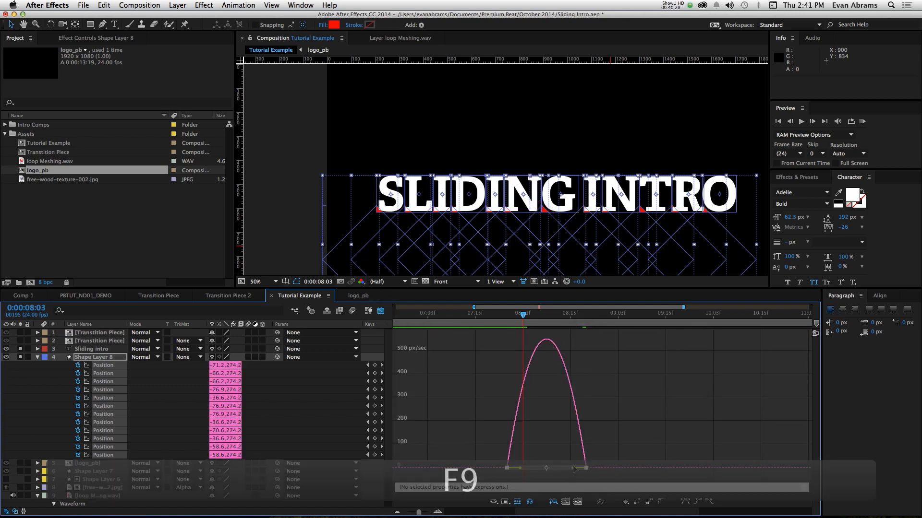
{"action": "left_click_drag", "start_coordinate": [573, 469], "coordinate": [493, 317]}
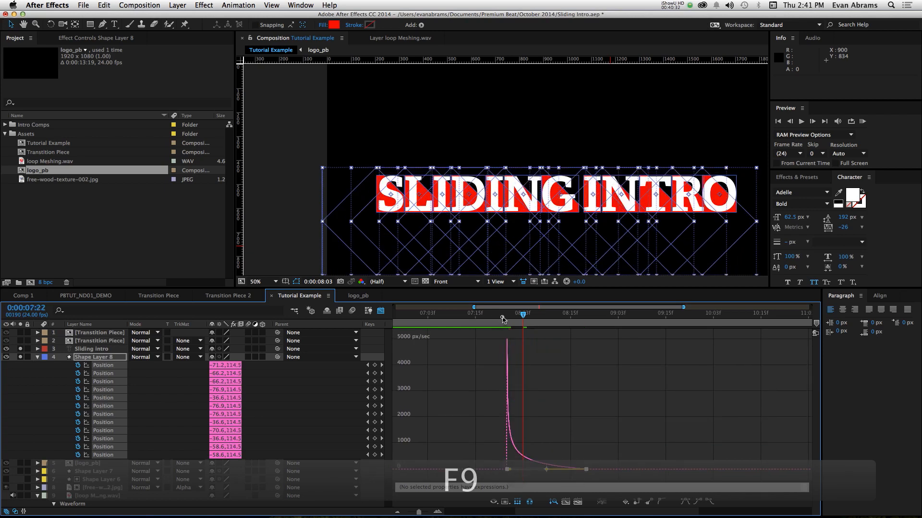
- Play back the eased letter block reveals from 0:00:07:22, and return from the speed graph to the keyframe view
{"action": "key", "text": "space"}
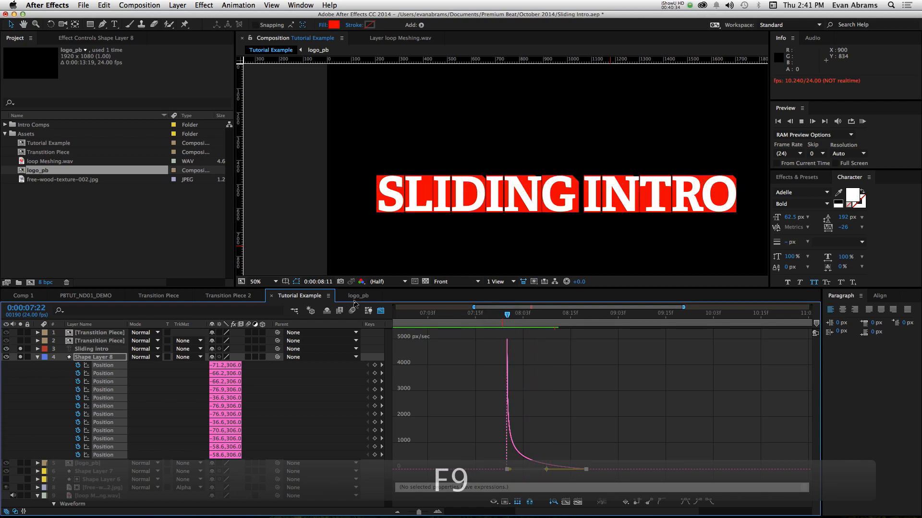
{"action": "key", "text": "space"}
{"action": "left_click", "coordinate": [381, 310]}
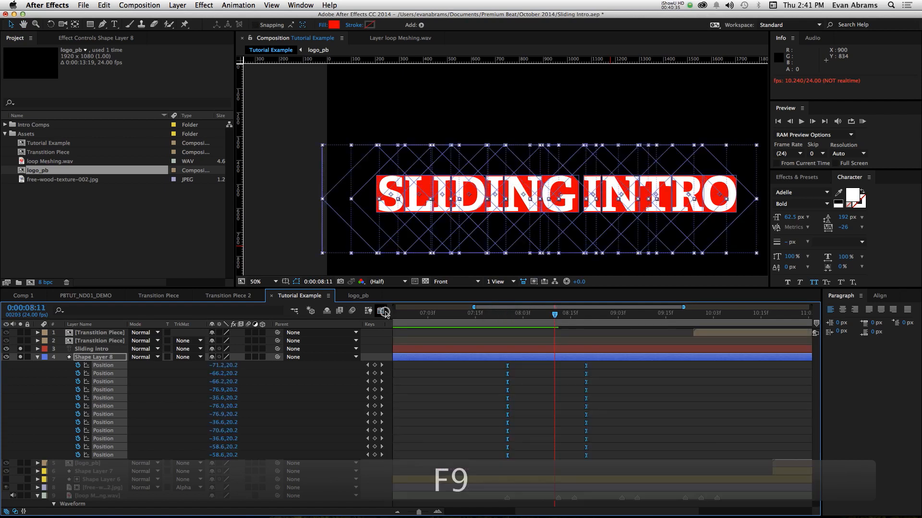
- Shift the Position keyframe pair of the letter L's block in Shape Layer 8 to start at 0:00:08:05
{"action": "left_click", "coordinate": [630, 396]}
{"action": "left_click", "coordinate": [586, 456]}
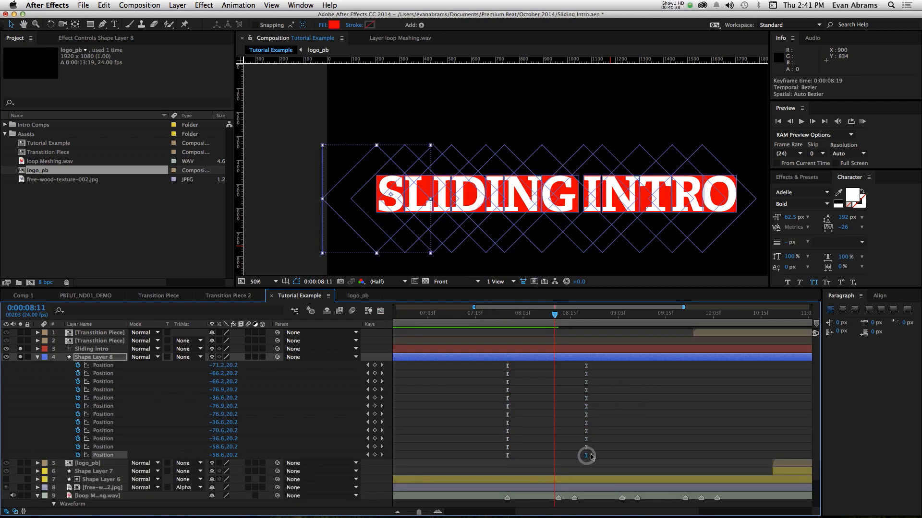
{"action": "left_click_drag", "start_coordinate": [591, 457], "coordinate": [505, 457]}
{"action": "left_click_drag", "start_coordinate": [600, 446], "coordinate": [487, 445]}
{"action": "left_click_drag", "start_coordinate": [513, 320], "coordinate": [507, 317]}
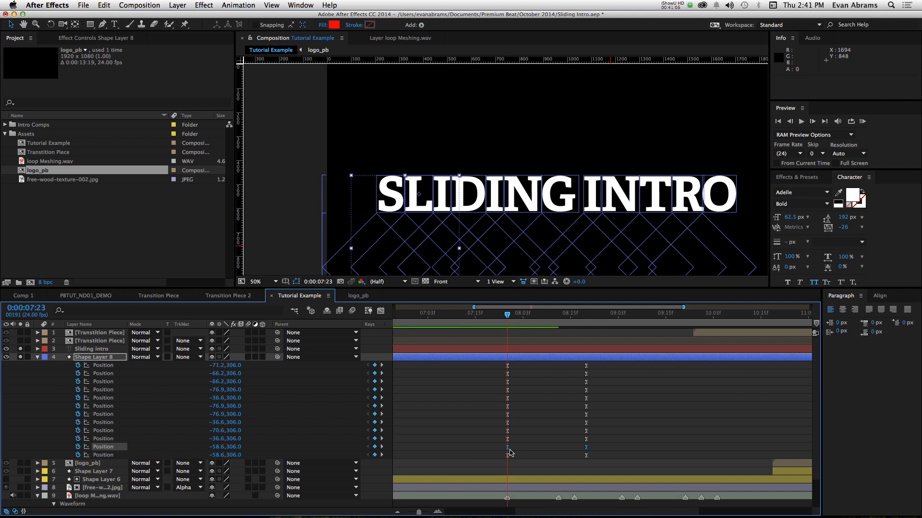
{"action": "key", "text": "space"}
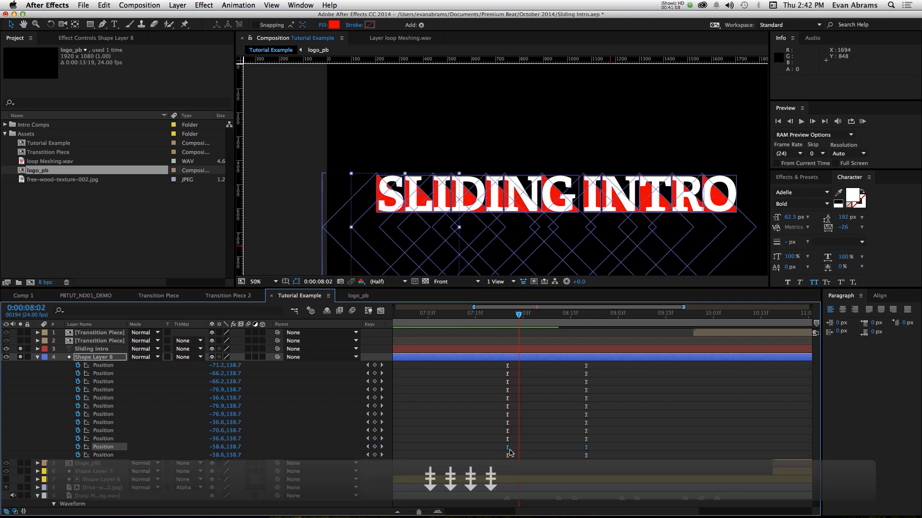
{"action": "left_click_drag", "start_coordinate": [509, 449], "coordinate": [610, 433]}
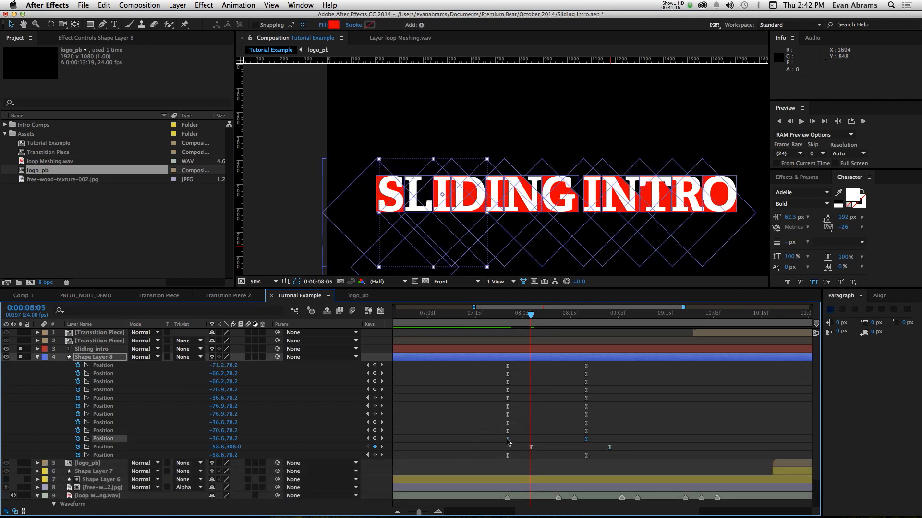
- Shift the Position keyframe pair of the first I's block to start five frames after the L's, at 0:00:08:10
{"action": "left_click_drag", "start_coordinate": [508, 442], "coordinate": [536, 444]}
{"action": "key", "text": "Page_Down"}
{"action": "key", "text": "Page_Down"}
{"action": "key", "text": "Page_Down"}
{"action": "key", "text": "Page_Down"}
{"action": "key", "text": "Page_Down"}
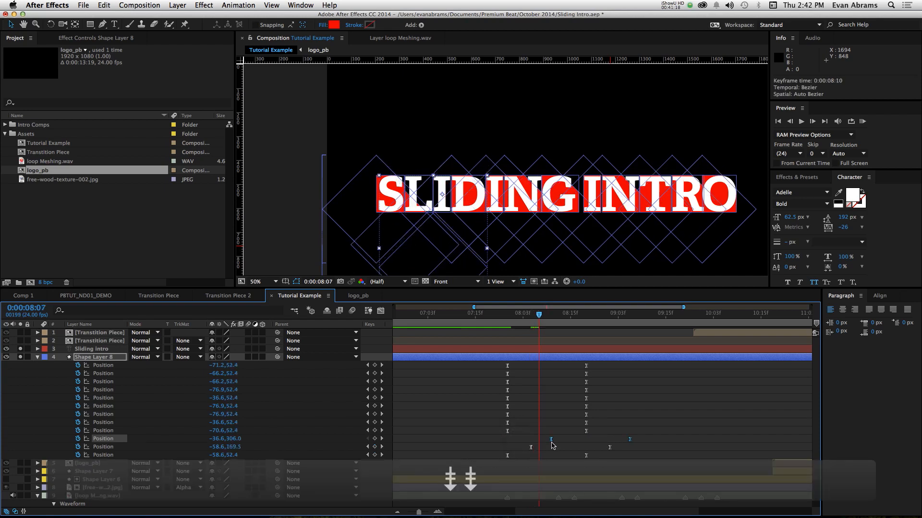
{"action": "key", "text": "Page_Down"}
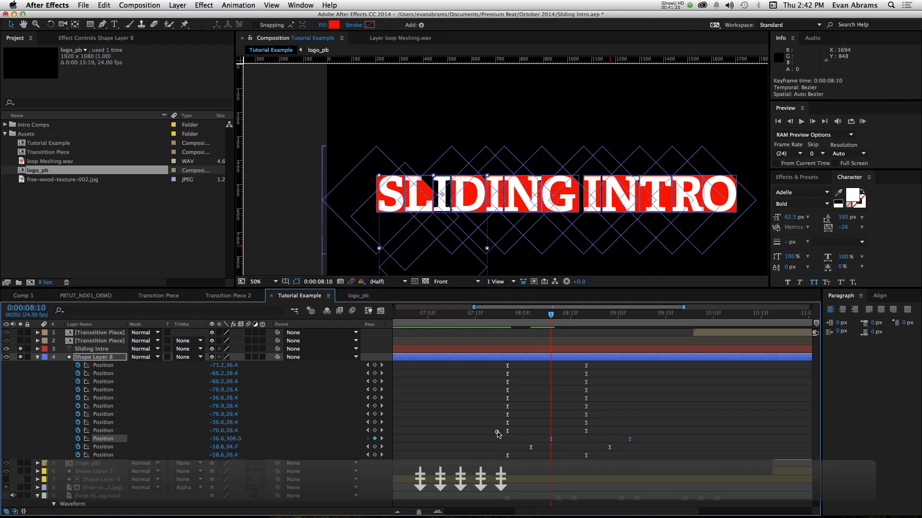
- Offset the Position keyframes of the D and second I blocks, starting four and then three frames after the preceding letter
{"action": "left_click_drag", "start_coordinate": [496, 432], "coordinate": [590, 434]}
{"action": "left_click_drag", "start_coordinate": [603, 434], "coordinate": [500, 427]}
{"action": "key", "text": "Page_Down"}
{"action": "key", "text": "Page_Down"}
{"action": "key", "text": "Page_Down"}
{"action": "key", "text": "Page_Down"}
{"action": "key", "text": "Page_Down"}
{"action": "key", "text": "Page_Down"}
{"action": "key", "text": "Page_Down"}
{"action": "left_click", "coordinate": [618, 424]}
{"action": "left_click_drag", "start_coordinate": [508, 424], "coordinate": [578, 425]}
- Offset the Position keyframes of the N and G blocks in Sliding, starting the N at 0:00:08:19 and the G one frame after
{"action": "key", "text": "Page_Down"}
{"action": "key", "text": "Page_Down"}
{"action": "left_click_drag", "start_coordinate": [496, 415], "coordinate": [595, 416]}
{"action": "mouse_move", "coordinate": [507, 416]}
{"action": "left_mouse_down"}
{"action": "mouse_move", "coordinate": [590, 418]}
{"action": "mouse_move", "coordinate": [499, 410]}
{"action": "left_mouse_up"}
{"action": "key", "text": "Page_Down"}
{"action": "mouse_move", "coordinate": [507, 408]}
{"action": "left_mouse_down"}
{"action": "mouse_move", "coordinate": [595, 413]}
{"action": "mouse_move", "coordinate": [492, 403]}
{"action": "left_mouse_up"}
- Offset the Position keyframes of the I and N blocks in Intro, starting two and then three frames after the preceding letter
{"action": "key", "text": "Page_Down"}
{"action": "key", "text": "Page_Down"}
{"action": "key", "text": "Page_Down"}
{"action": "key", "text": "Page_Down"}
{"action": "key", "text": "Page_Down"}
{"action": "mouse_move", "coordinate": [506, 398]}
{"action": "left_mouse_down"}
{"action": "mouse_move", "coordinate": [598, 398]}
{"action": "mouse_move", "coordinate": [498, 393]}
{"action": "left_mouse_up"}
- Stagger the Position keyframes of the T, R and O blocks four to five frames apart, starting the O at 0:00:09:15
{"action": "key", "text": "Page_Down"}
{"action": "mouse_move", "coordinate": [507, 390]}
{"action": "left_mouse_down"}
{"action": "mouse_move", "coordinate": [610, 392]}
{"action": "mouse_move", "coordinate": [497, 384]}
{"action": "left_mouse_up"}
{"action": "key", "text": "Page_Down"}
{"action": "key", "text": "Page_Down"}
{"action": "key", "text": "Page_Down"}
{"action": "key", "text": "Page_Down"}
{"action": "left_click_drag", "start_coordinate": [507, 381], "coordinate": [498, 363]}
{"action": "key", "text": "Page_Down"}
{"action": "key", "text": "Page_Down"}
{"action": "key", "text": "Page_Down"}
{"action": "key", "text": "Page_Down"}
{"action": "key", "text": "Page_Down"}
{"action": "key", "text": "Page_Down"}
{"action": "key", "text": "Page_Down"}
{"action": "key", "text": "Page_Down"}
{"action": "key", "text": "Page_Down"}
{"action": "key", "text": "Page_Down"}
{"action": "key", "text": "Page_Down"}
{"action": "left_click_drag", "start_coordinate": [506, 365], "coordinate": [663, 367]}
- Play back the staggered letter block reveals from 0:00:07:22
{"action": "left_click", "coordinate": [509, 319]}
{"action": "key", "text": "space"}
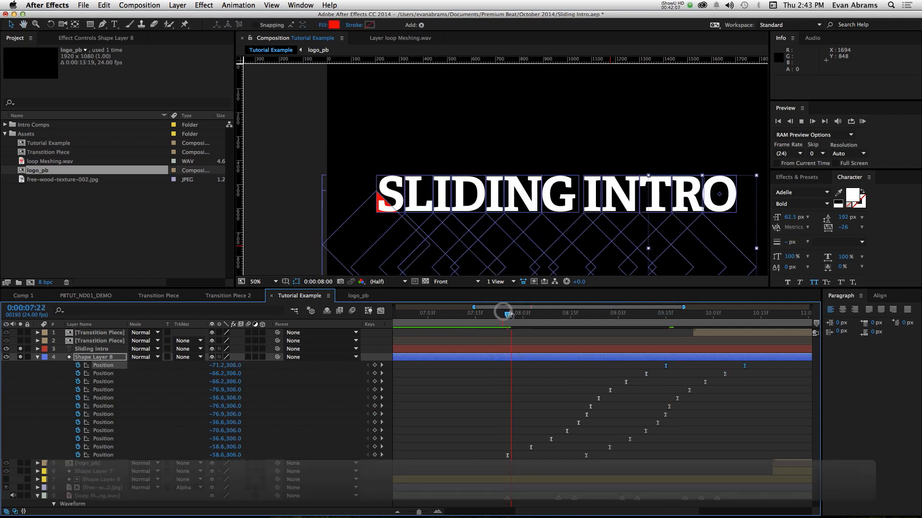
{"action": "key", "text": "space"}
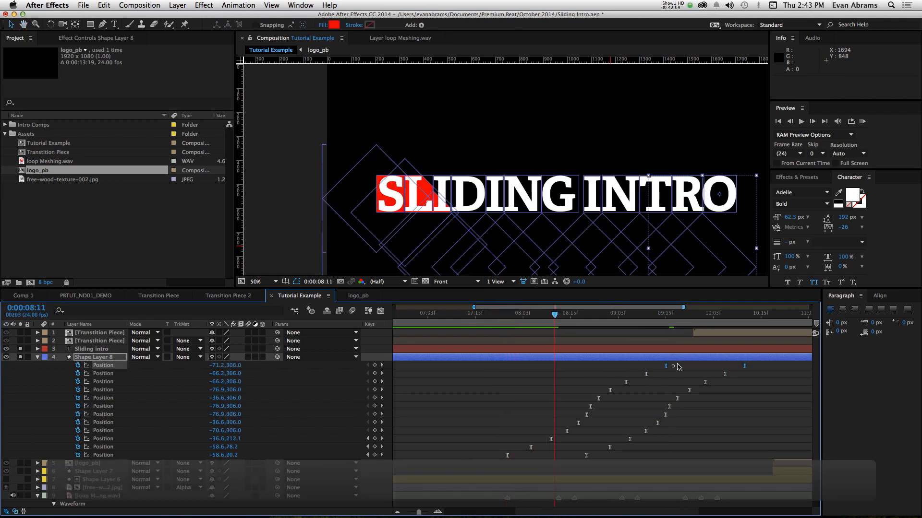
- Proportionally compress the starting Position keyframes of all letter blocks so the O block begins at 0:00:08:19
{"action": "left_click_drag", "start_coordinate": [677, 367], "coordinate": [502, 456]}
{"action": "left_click_drag", "start_coordinate": [658, 424], "coordinate": [572, 463]}
{"action": "left_click_drag", "start_coordinate": [509, 318], "coordinate": [503, 317]}
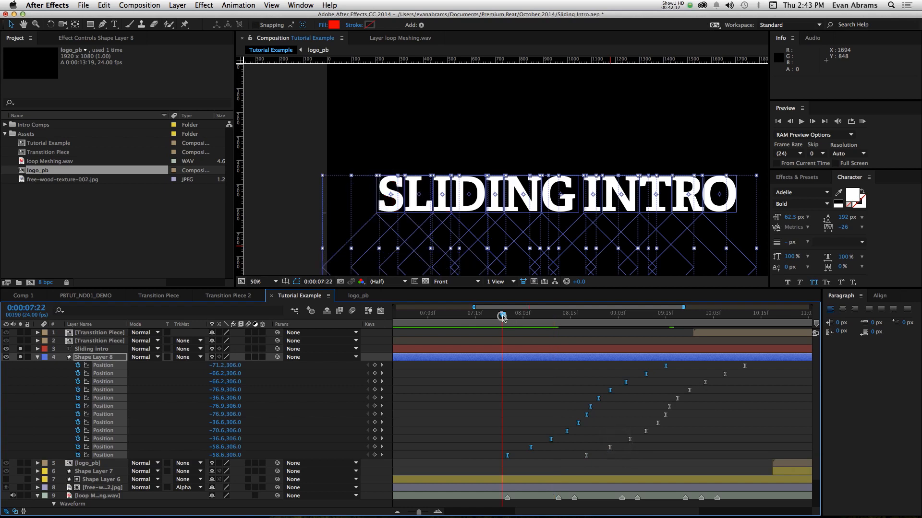
{"action": "key", "text": "shift+Page_Down"}
{"action": "key", "text": "shift+Page_Down"}
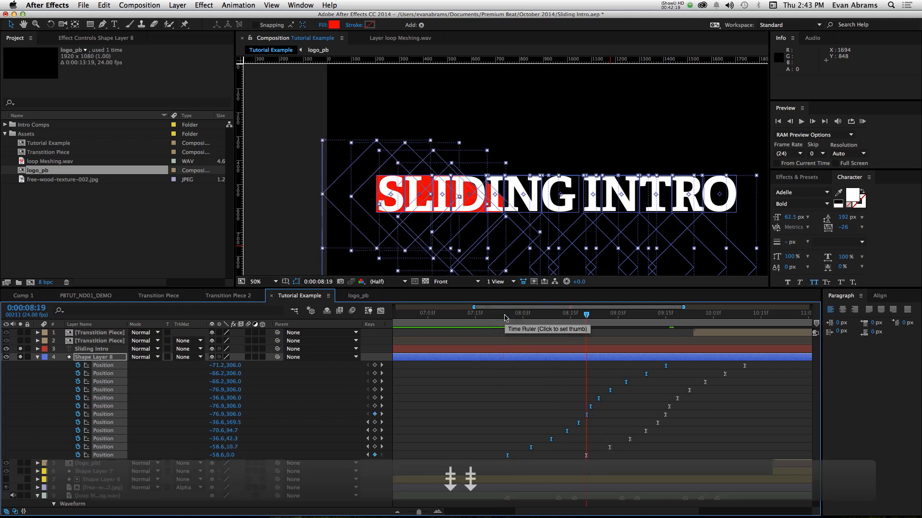
{"action": "left_click_drag", "start_coordinate": [665, 366], "coordinate": [589, 377]}
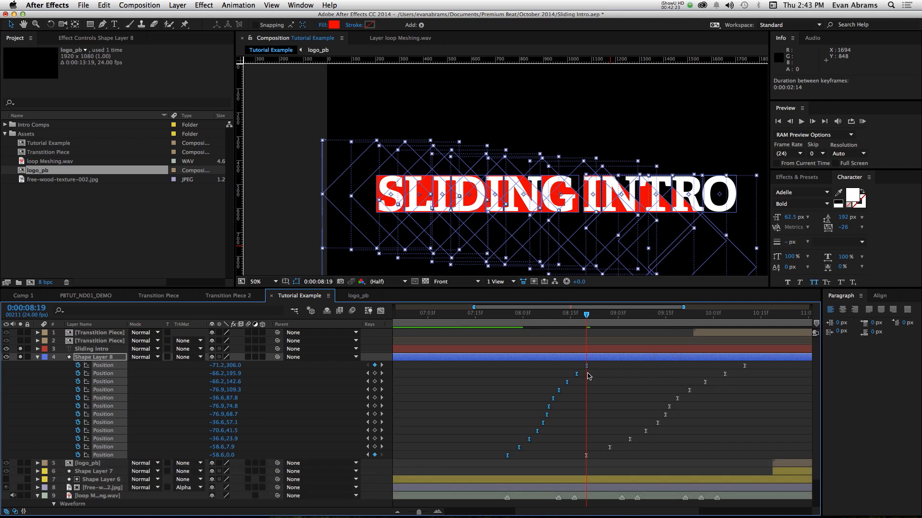
- Proportionally compress the ending Position keyframes of all letter blocks so the O block finishes at 0:00:09:15, and deselect them
{"action": "key", "text": "shift+Page_Down"}
{"action": "key", "text": "shift+Page_Down"}
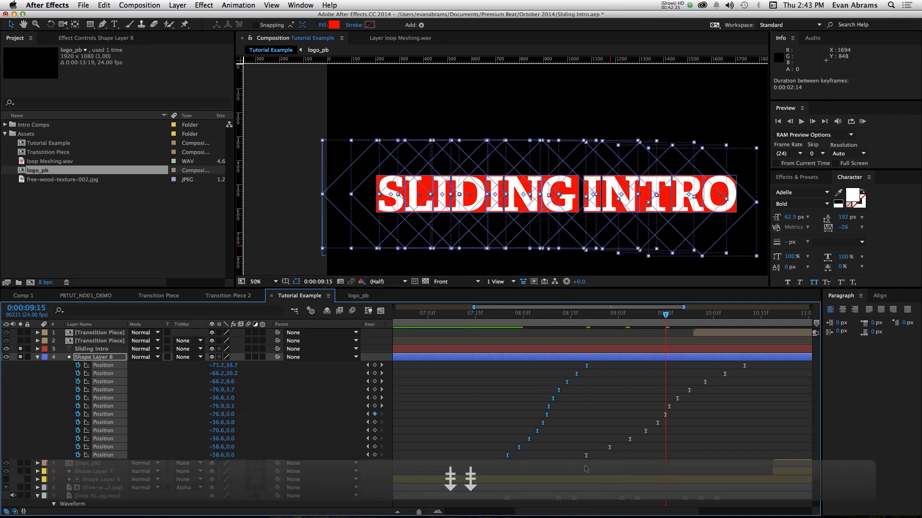
{"action": "left_click_drag", "start_coordinate": [585, 469], "coordinate": [669, 377]}
{"action": "left_click", "coordinate": [668, 375]}
- Play back the tightened letter block cascade from 0:00:07:23
{"action": "left_click_drag", "start_coordinate": [512, 320], "coordinate": [507, 320]}
{"action": "key", "text": "space"}
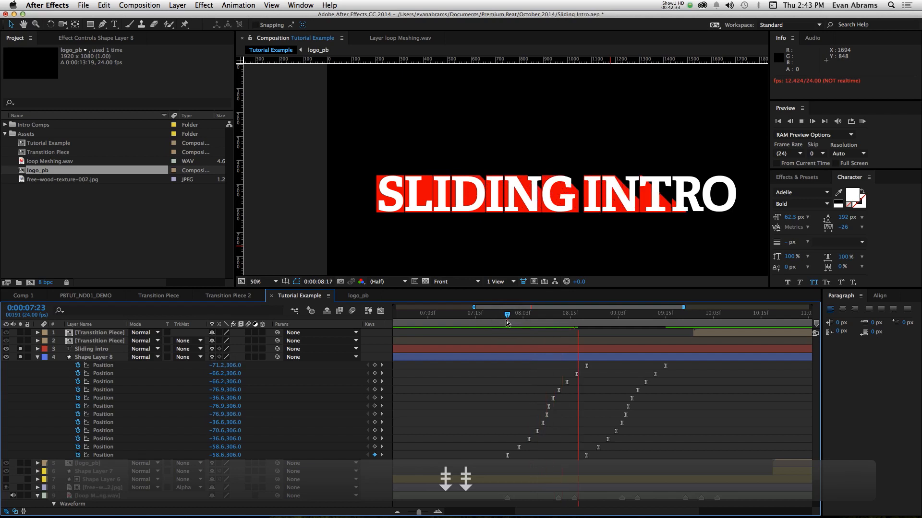
{"action": "key", "text": "space"}
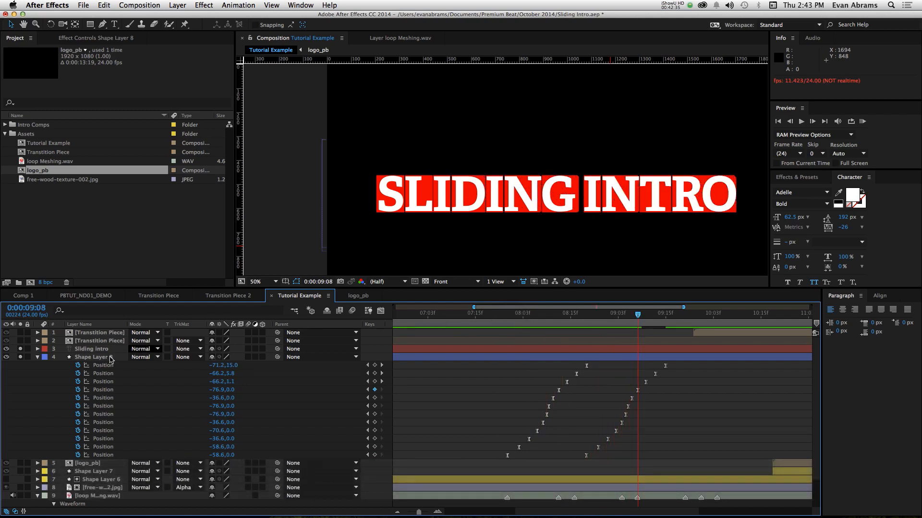
- Place Shape Layer 8 above the Sliding Intro text, use it as the title's Alpha Matte, and preview the reveal
{"action": "left_click", "coordinate": [39, 357]}
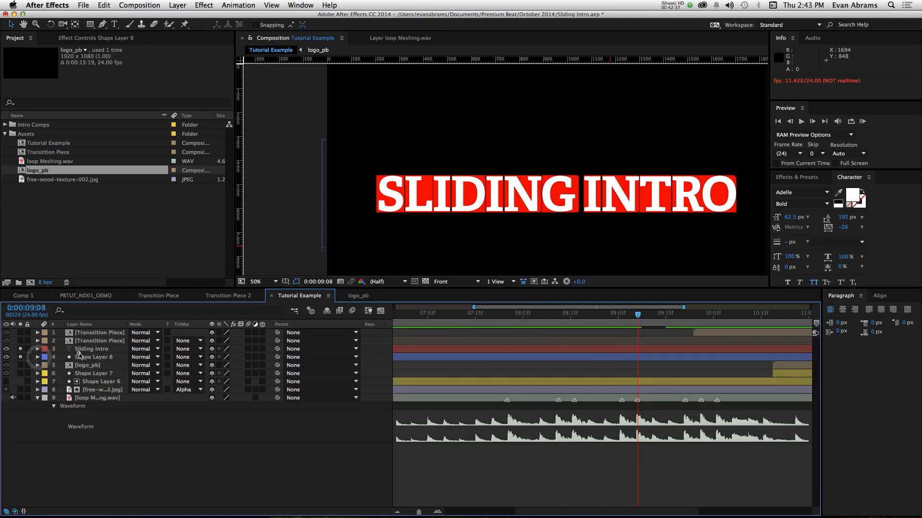
{"action": "left_click_drag", "start_coordinate": [79, 356], "coordinate": [84, 346]}
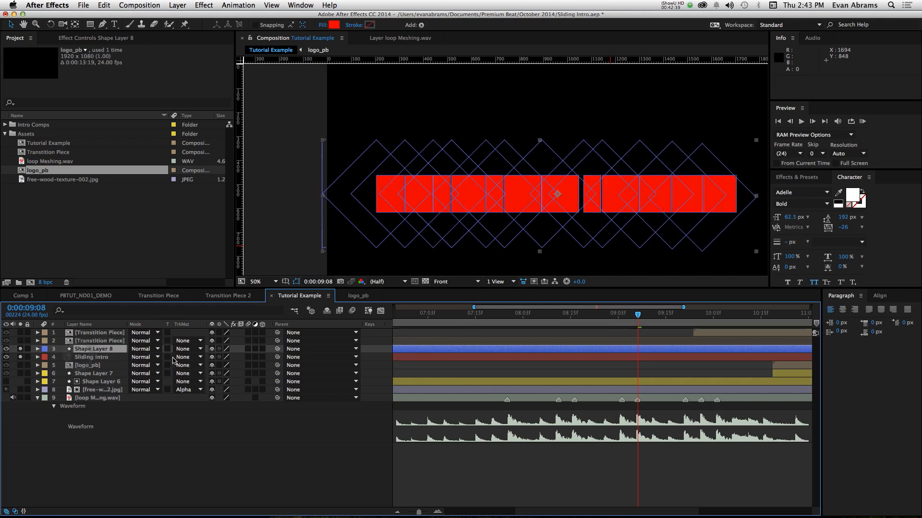
{"action": "left_click", "coordinate": [188, 360]}
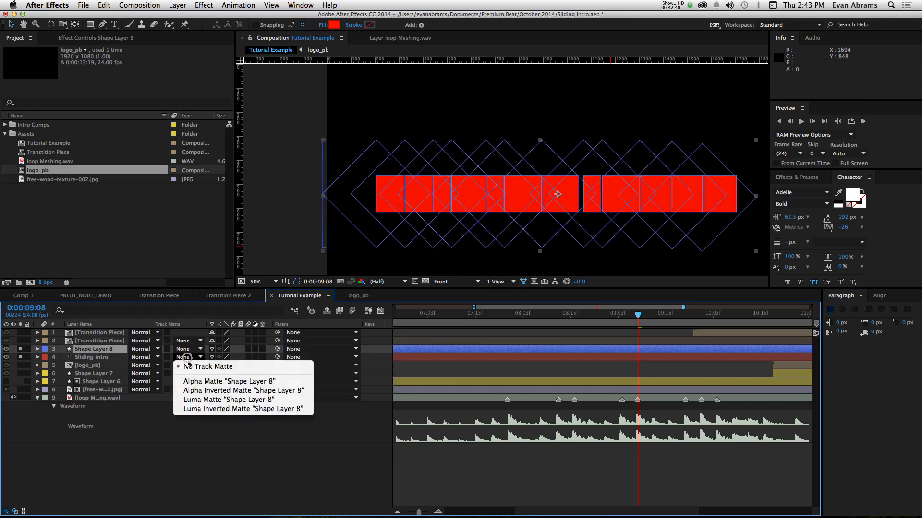
{"action": "left_click", "coordinate": [198, 379]}
{"action": "key", "text": "KP_0"}
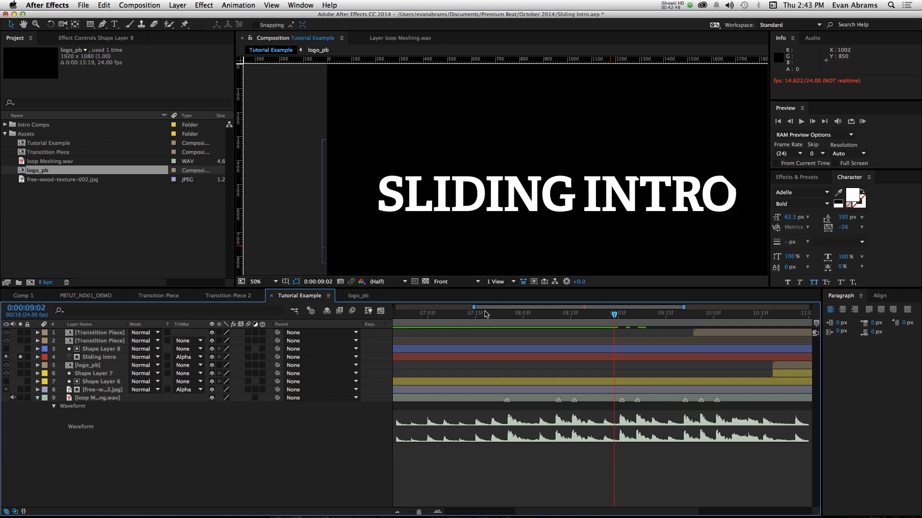
- Duplicate the Sliding Intro title together with its Shape Layer 8 matte
{"action": "left_click", "coordinate": [99, 358]}
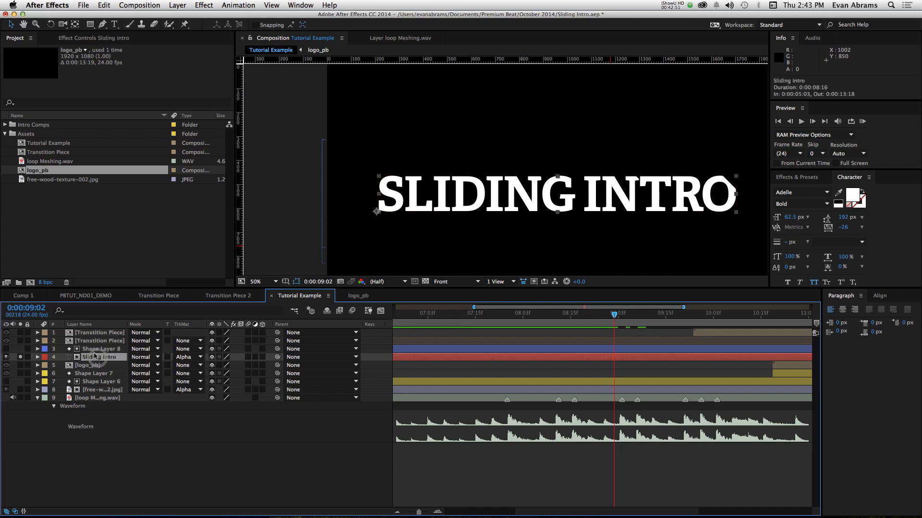
{"action": "left_click", "coordinate": [94, 349], "text": "shift"}
{"action": "key", "text": "super+d"}
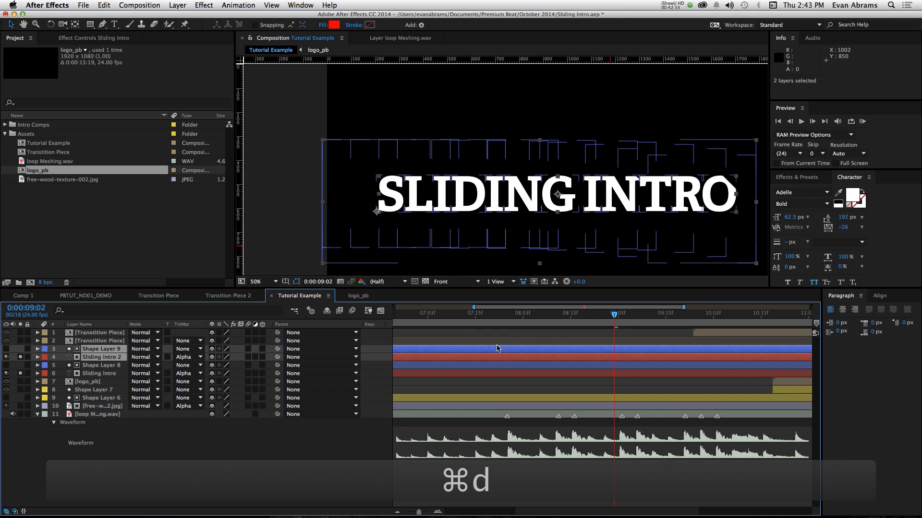
- Turn off solo on both title layers and fill the lower Sliding Intro text with pink sampled from the transition bars
{"action": "left_click", "coordinate": [475, 374]}
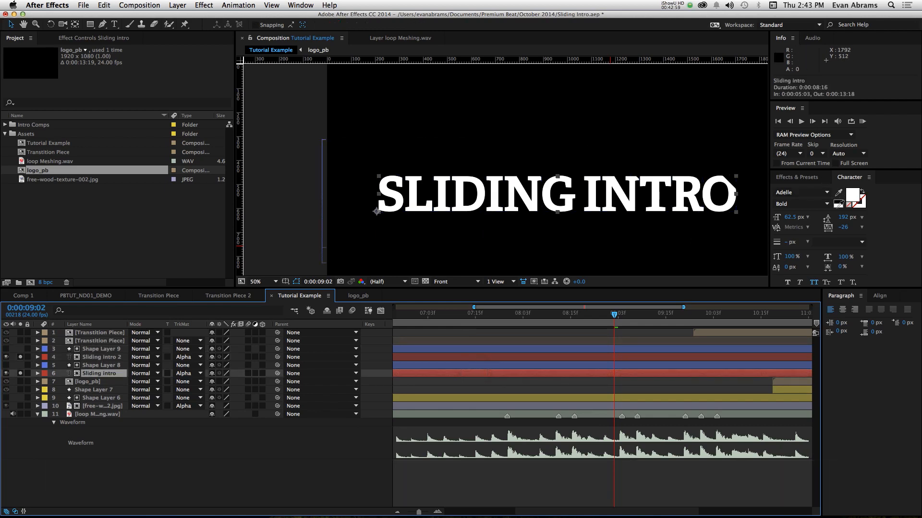
{"action": "key", "text": "minus"}
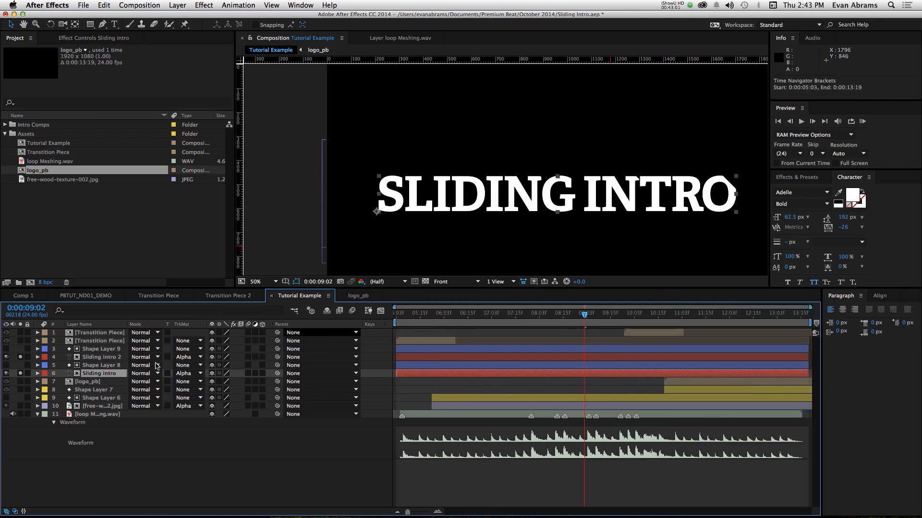
{"action": "left_click", "coordinate": [19, 357]}
{"action": "left_click", "coordinate": [19, 373]}
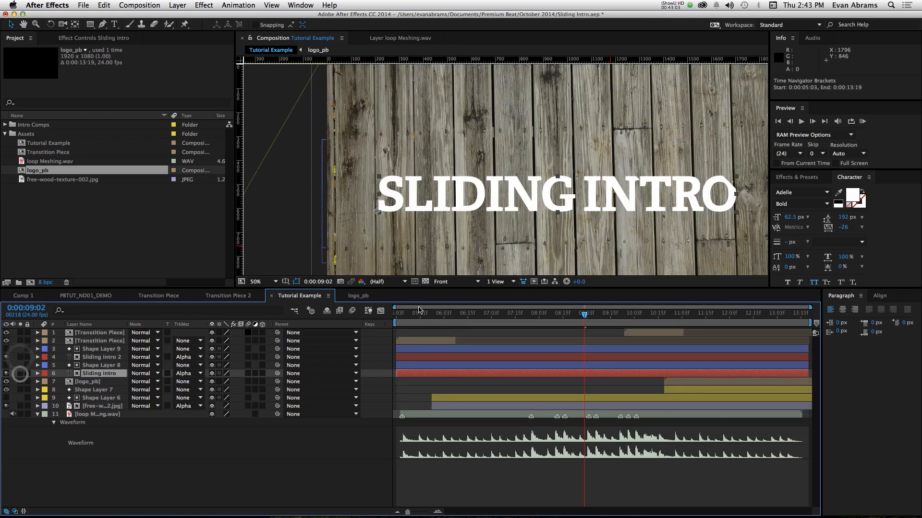
{"action": "left_click", "coordinate": [418, 313]}
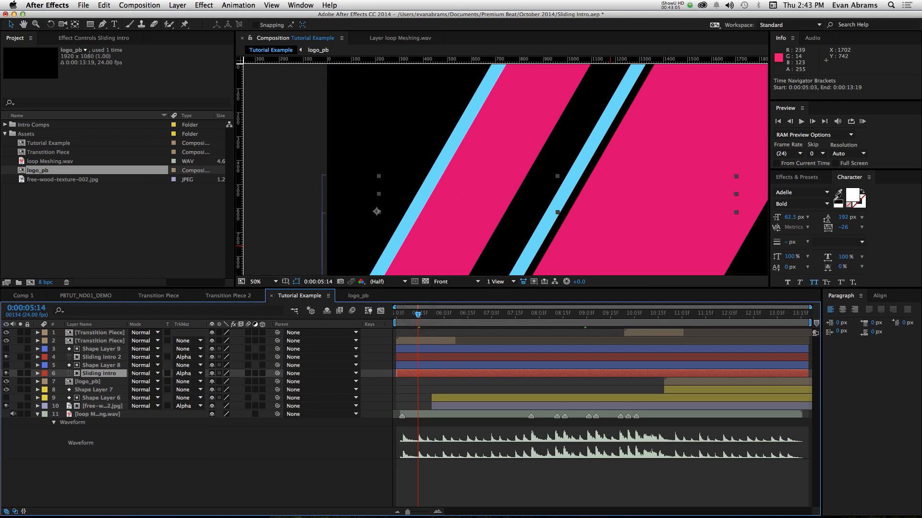
{"action": "left_click", "coordinate": [838, 192]}
{"action": "left_click", "coordinate": [695, 180]}
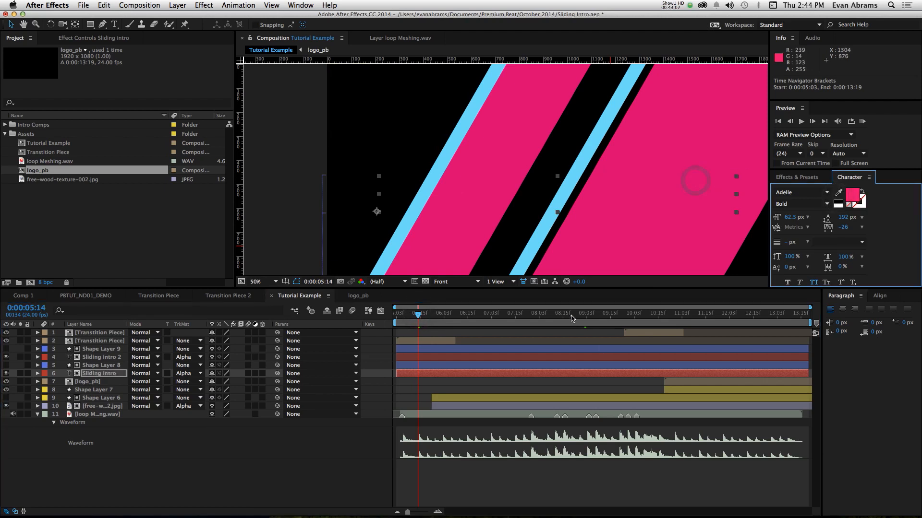
- Slide Shape Layer 8 earlier to an In point of 0:00:05:01 so the pink title reveals ahead of the white, checking playback
{"action": "left_click_drag", "start_coordinate": [571, 317], "coordinate": [577, 318]}
{"action": "left_click", "coordinate": [577, 367]}
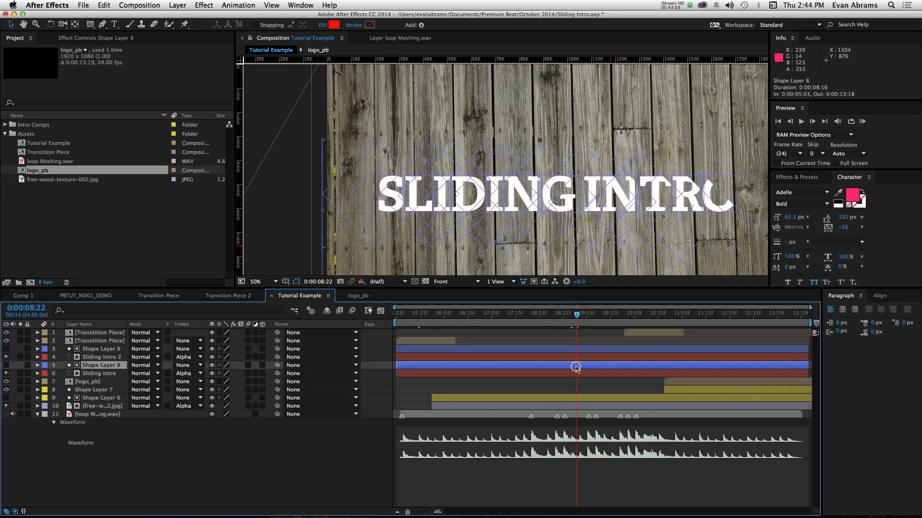
{"action": "left_click_drag", "start_coordinate": [559, 318], "coordinate": [536, 320]}
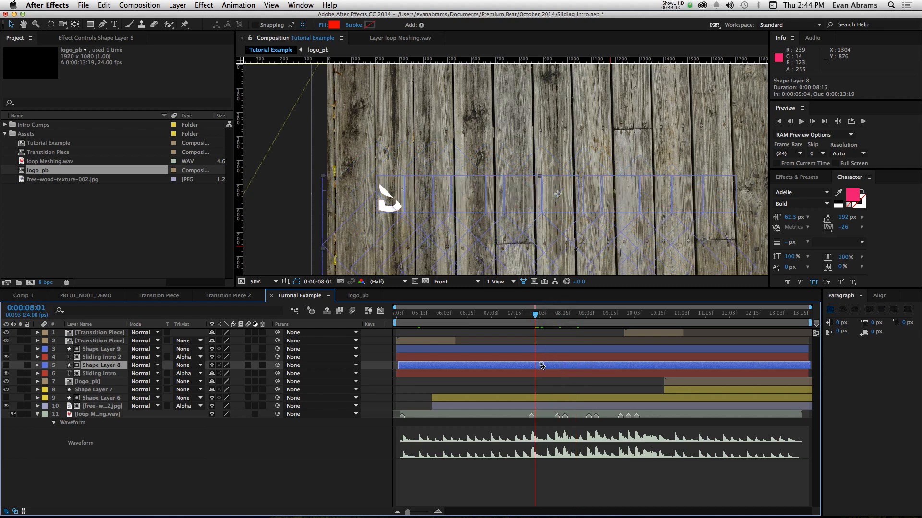
{"action": "left_click_drag", "start_coordinate": [539, 365], "coordinate": [538, 367]}
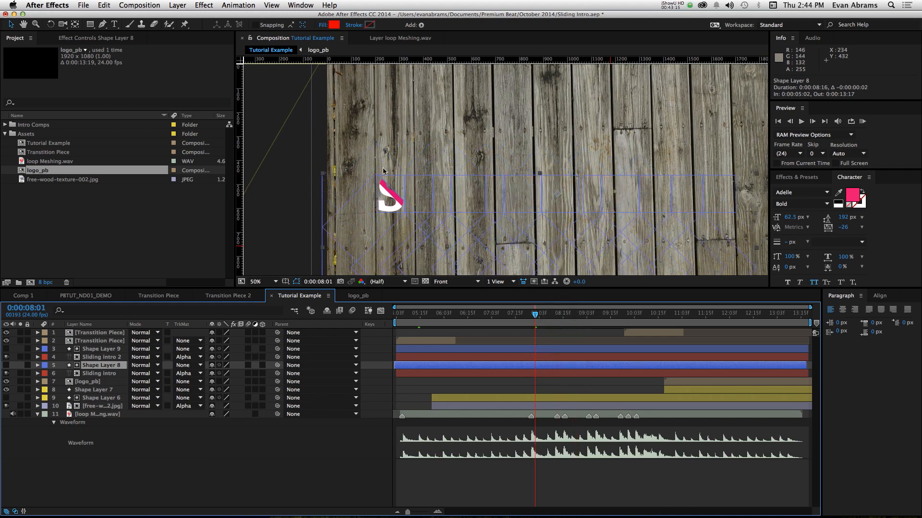
{"action": "left_click", "coordinate": [499, 384]}
{"action": "key", "text": "space"}
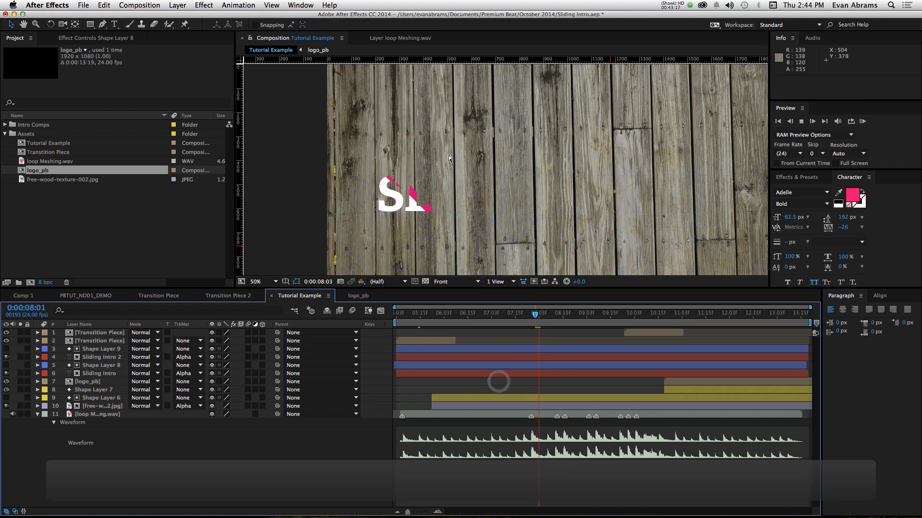
{"action": "left_click_drag", "start_coordinate": [560, 362], "coordinate": [560, 367]}
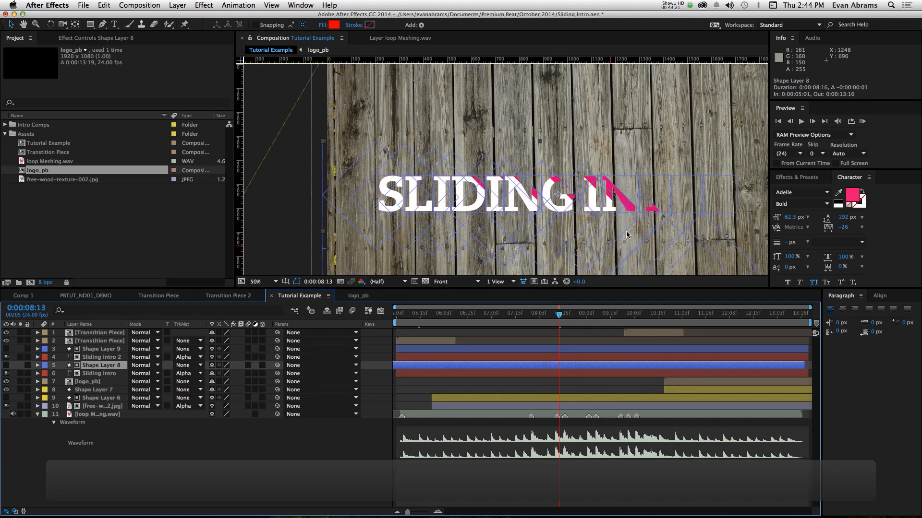
- Play back the offset pink and white reveal up close and inspect the edges of the finished letters for pink fringing
{"action": "scroll", "coordinate": [631, 218], "scroll_direction": "up", "scroll_amount": 2}
{"action": "key", "text": "space"}
{"action": "key", "text": "space"}
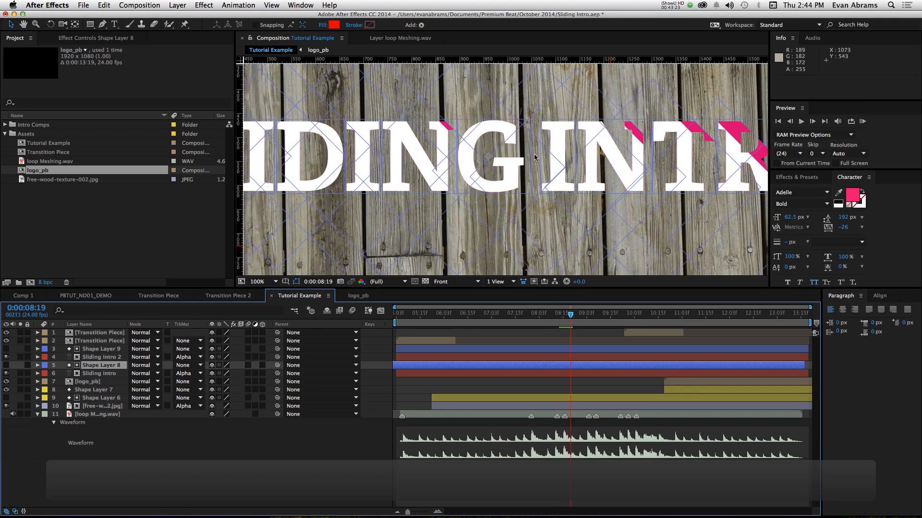
{"action": "key", "text": "space"}
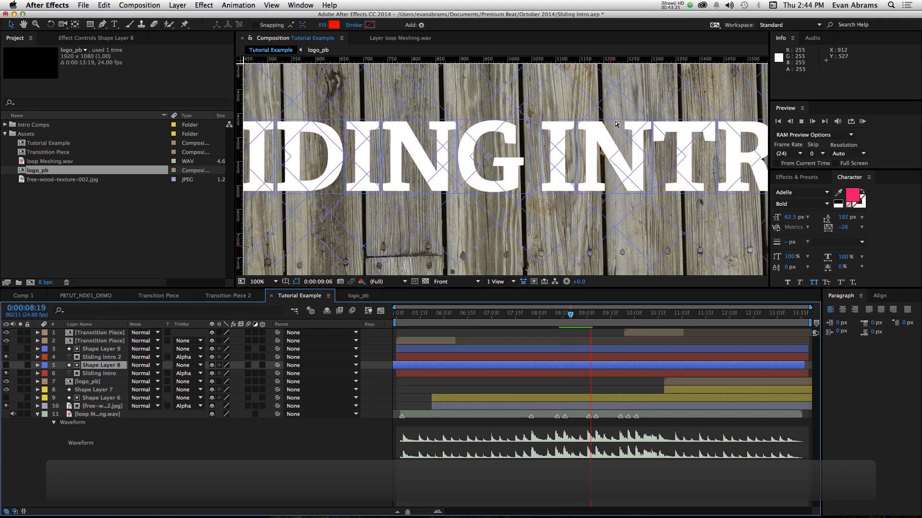
{"action": "key", "text": "space"}
{"action": "scroll", "coordinate": [666, 133], "scroll_direction": "up", "scroll_amount": 6}
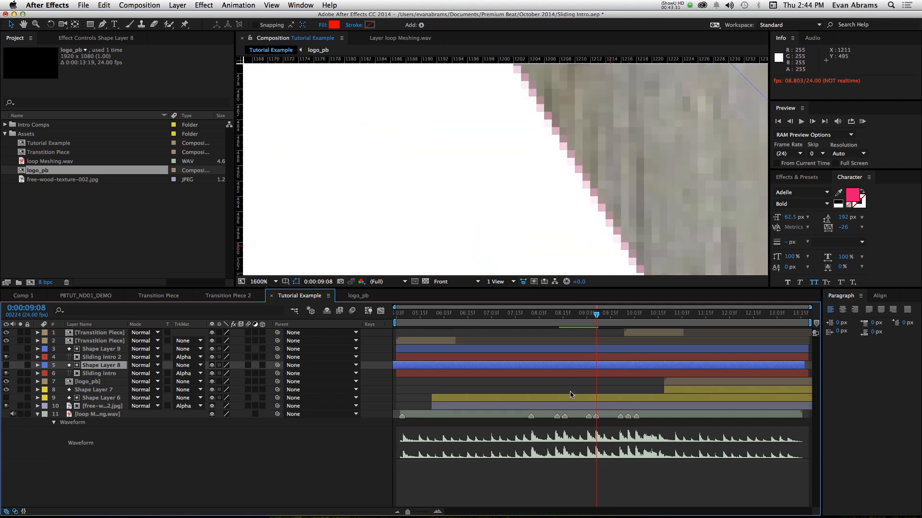
- Add a 1 px white stroke over the fill of the Sliding intro 2 text and play back the reveal
{"action": "left_click", "coordinate": [572, 359]}
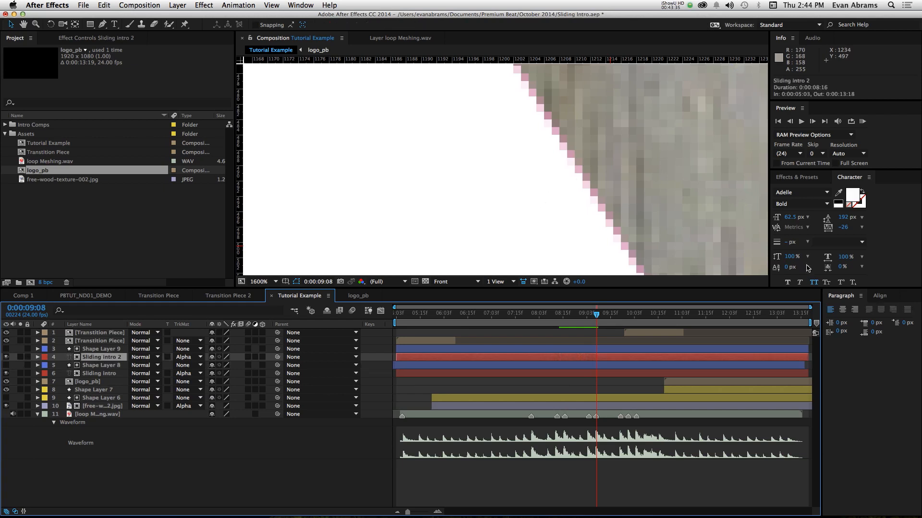
{"action": "left_click", "coordinate": [855, 209]}
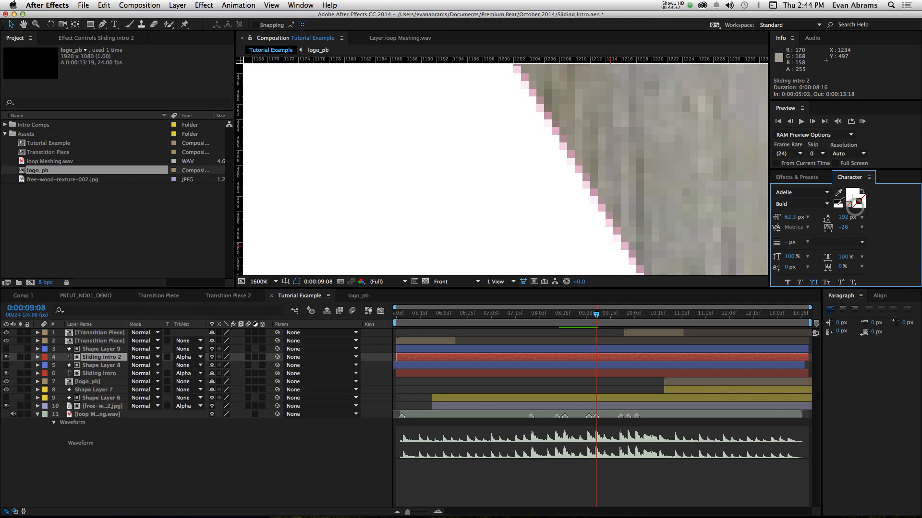
{"action": "left_click", "coordinate": [837, 206]}
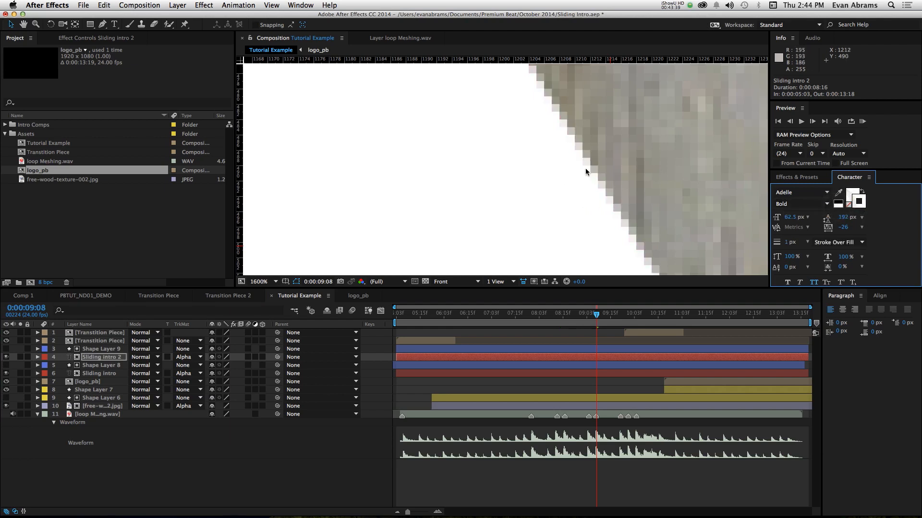
{"action": "scroll", "coordinate": [580, 154], "scroll_direction": "down", "scroll_amount": 2}
{"action": "scroll", "coordinate": [516, 160], "scroll_direction": "up", "scroll_amount": 2}
{"action": "scroll", "coordinate": [578, 126], "scroll_direction": "down", "scroll_amount": 6}
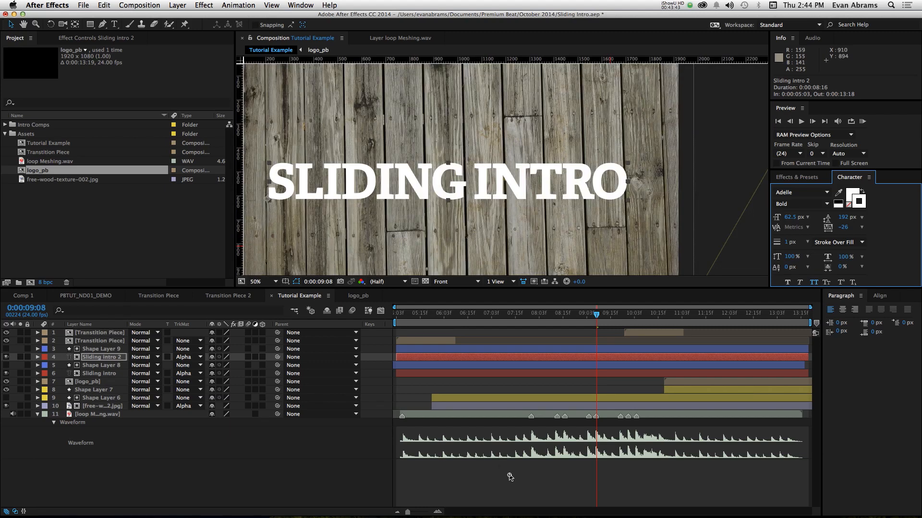
{"action": "left_click", "coordinate": [509, 477]}
{"action": "left_click_drag", "start_coordinate": [557, 315], "coordinate": [504, 316]}
{"action": "key", "text": "space"}
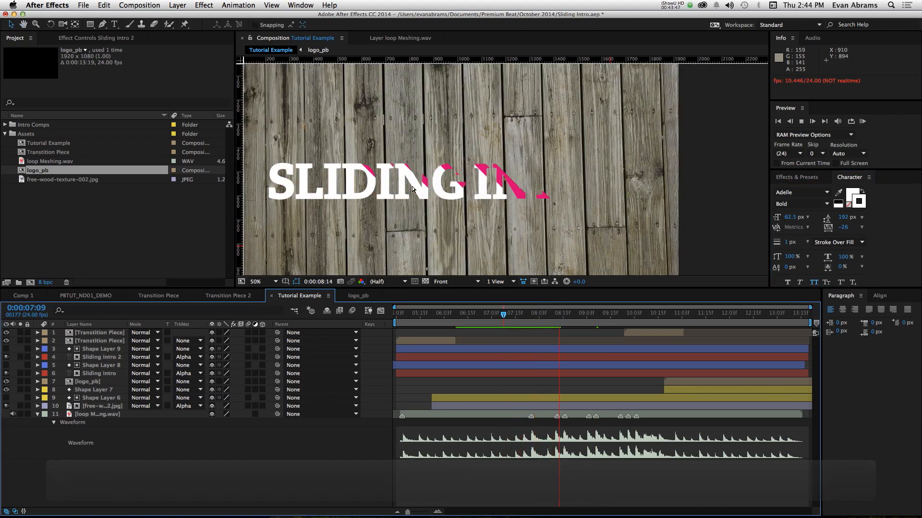
- Slide both title layers and their mattes 1 second 21 frames earlier, putting Shape Layer 9's In point at 0:00:03:06, and play back the reveal
{"action": "left_click_drag", "start_coordinate": [468, 318], "coordinate": [448, 329]}
{"action": "left_click", "coordinate": [506, 372]}
{"action": "left_click", "coordinate": [508, 351], "text": "shift"}
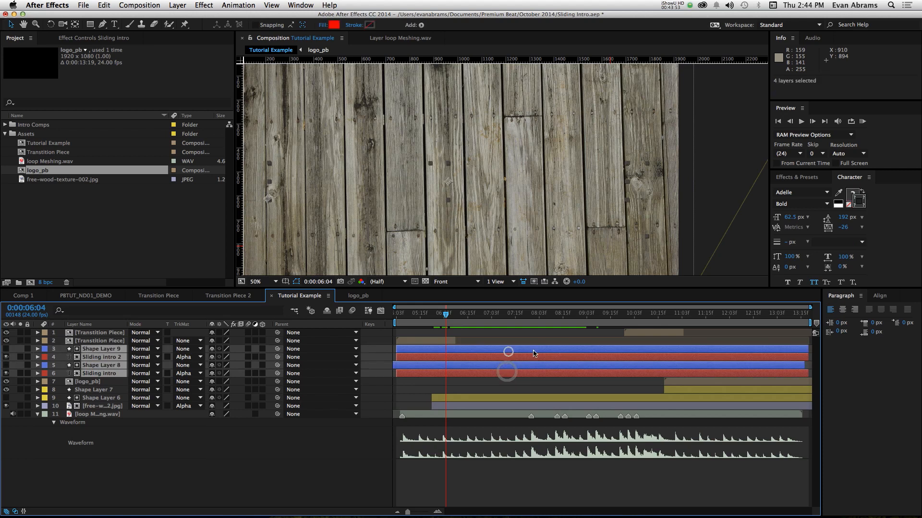
{"action": "left_click_drag", "start_coordinate": [533, 351], "coordinate": [444, 359]}
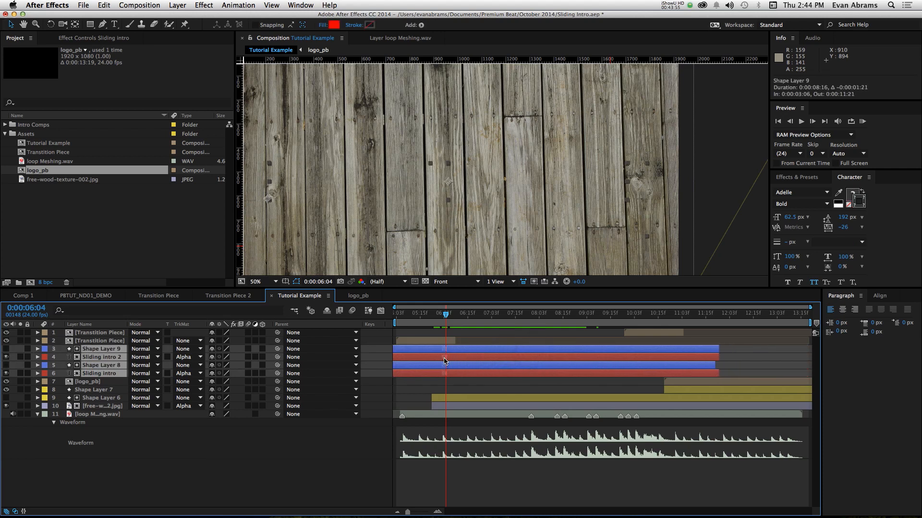
{"action": "scroll", "coordinate": [408, 196], "scroll_direction": "down", "scroll_amount": 1}
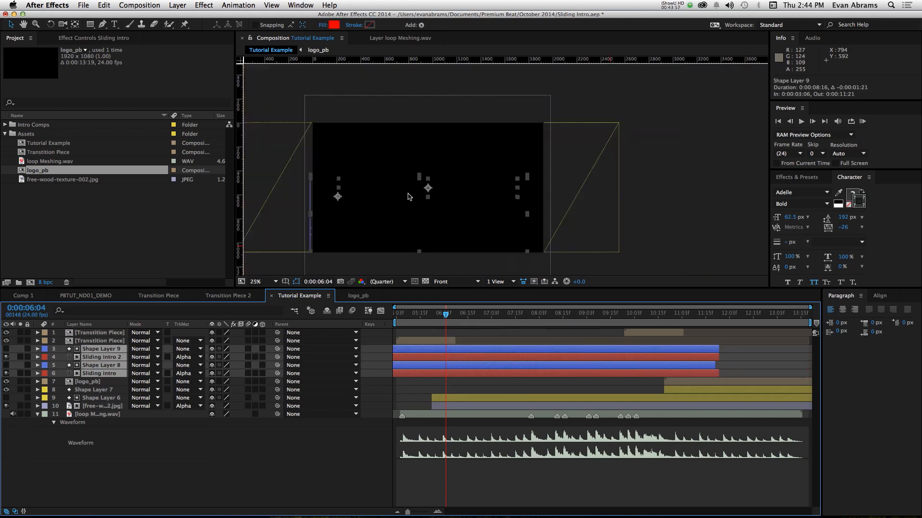
{"action": "key", "text": "space"}
{"action": "key", "text": "space"}
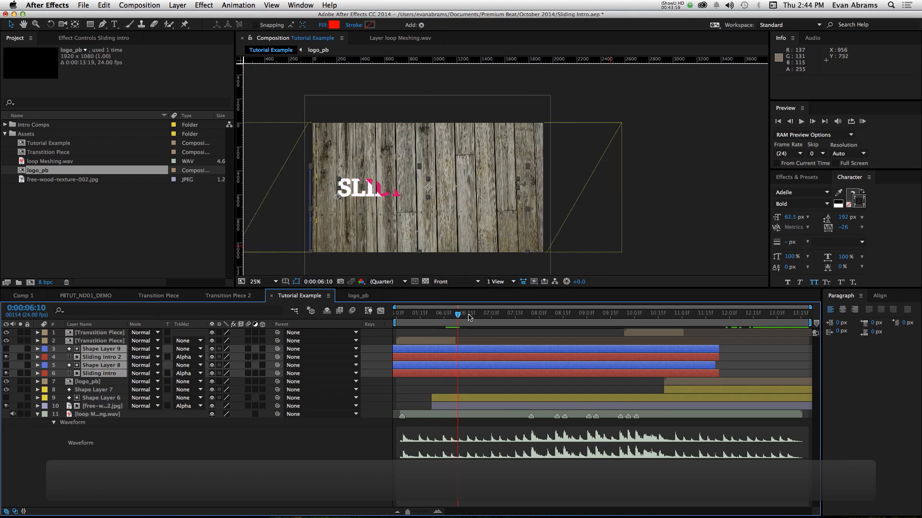
{"action": "left_click_drag", "start_coordinate": [452, 316], "coordinate": [436, 317]}
{"action": "key", "text": "space"}
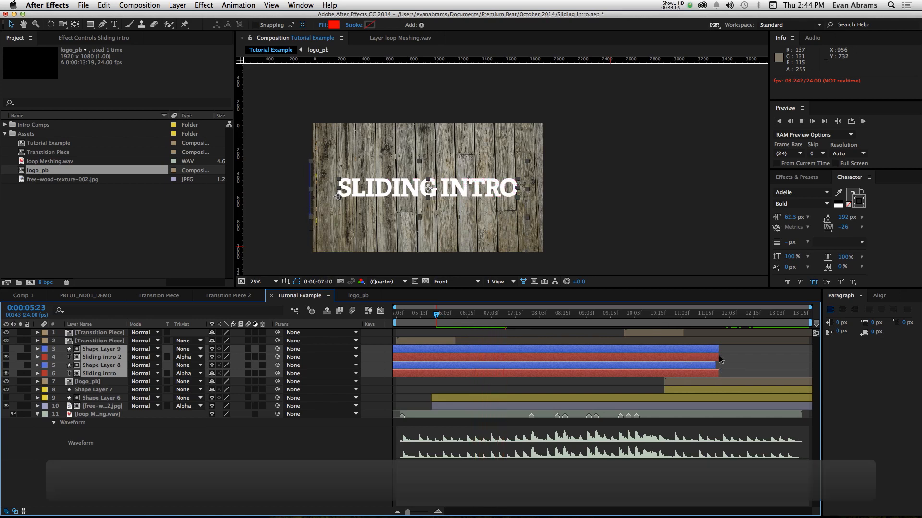
{"action": "key", "text": "space"}
- Move both title layers and their mattes below Shape Layer 7 in the stack, checking the closing transition and title playback
{"action": "left_click", "coordinate": [669, 318]}
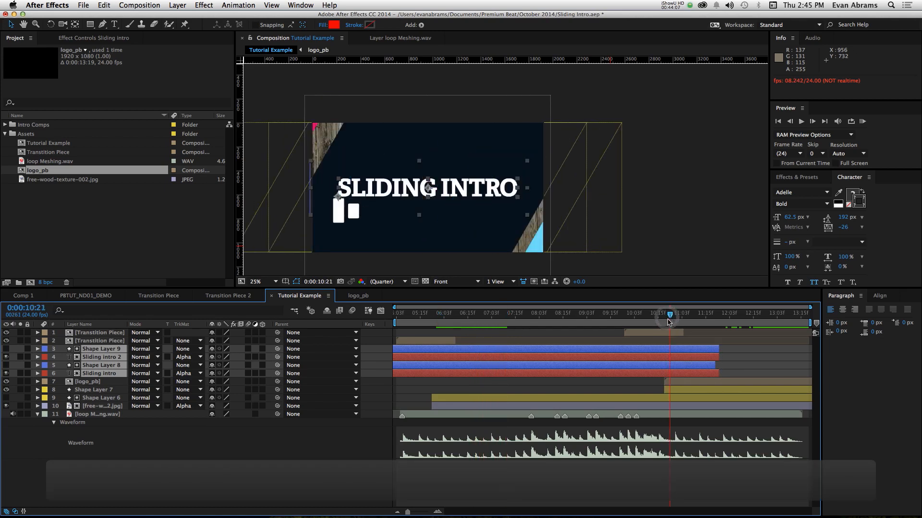
{"action": "left_click_drag", "start_coordinate": [667, 320], "coordinate": [664, 325]}
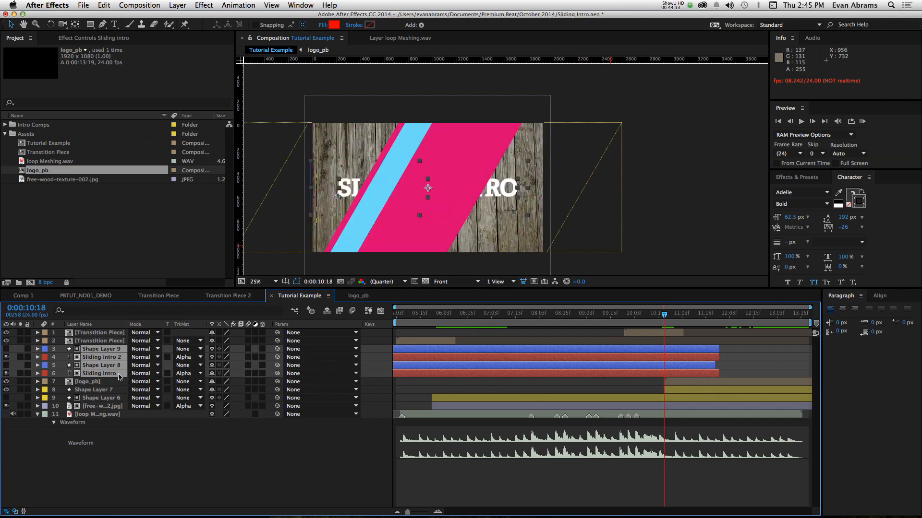
{"action": "left_click_drag", "start_coordinate": [119, 377], "coordinate": [113, 394]}
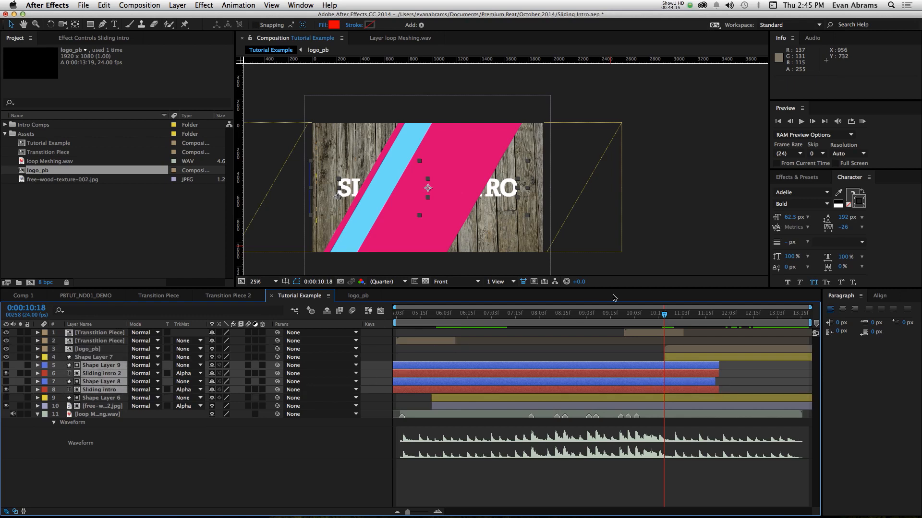
{"action": "key", "text": "Page_Down"}
{"action": "key", "text": "Page_Down"}
{"action": "key", "text": "Page_Down"}
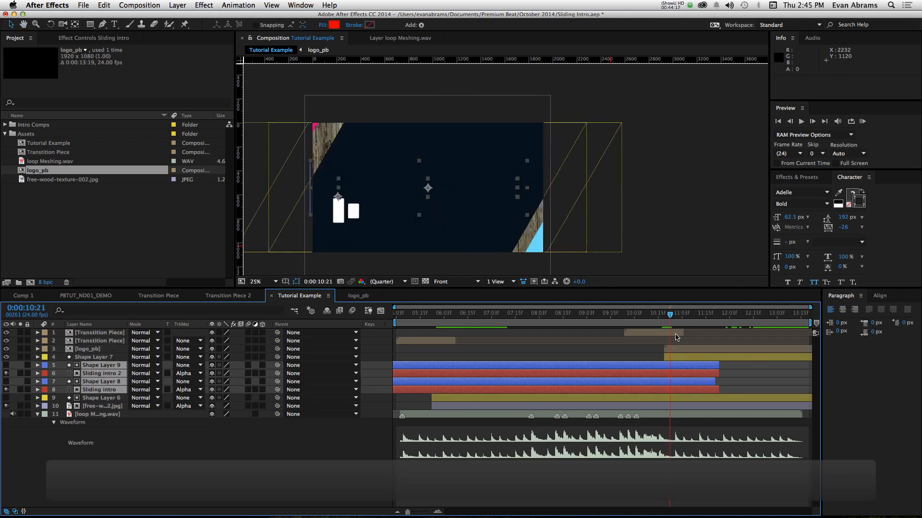
{"action": "key", "text": "space"}
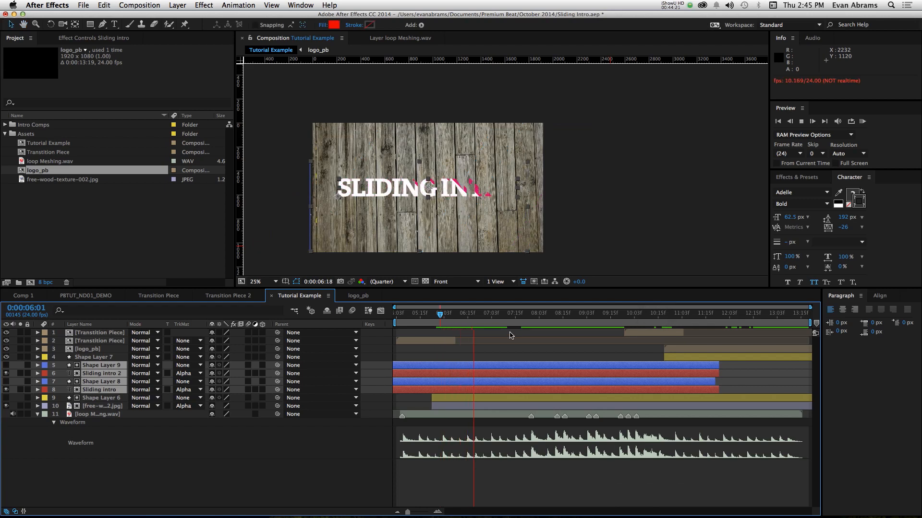
{"action": "left_click", "coordinate": [520, 471]}
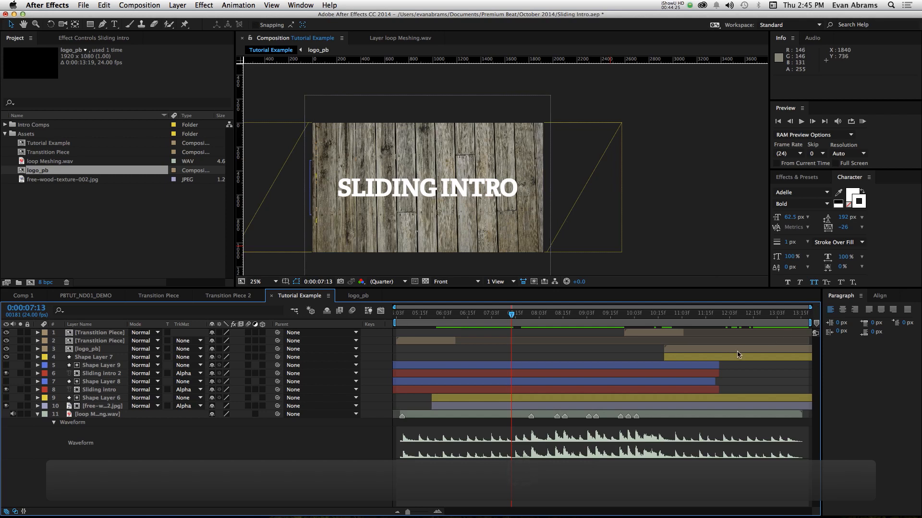
- Duplicate the logo_pb layer, place the copy beneath the Sliding intro layer, and slide its In point to 0:00:06:23
{"action": "left_click", "coordinate": [700, 351]}
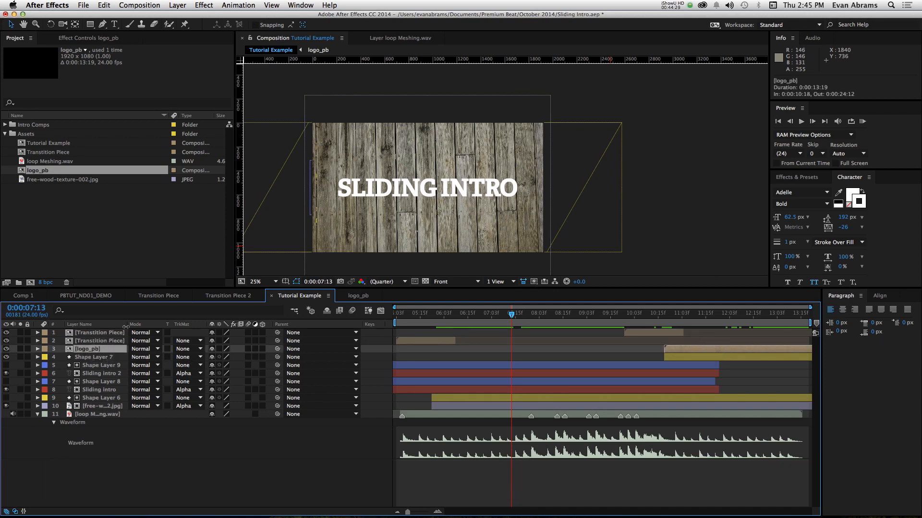
{"action": "key", "text": "super+d"}
{"action": "left_click_drag", "start_coordinate": [116, 351], "coordinate": [122, 402]}
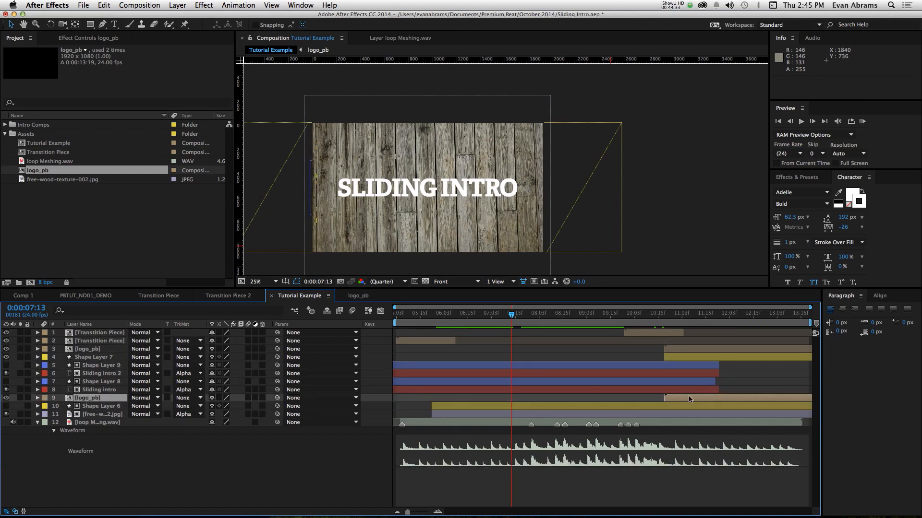
{"action": "left_click_drag", "start_coordinate": [689, 398], "coordinate": [506, 409]}
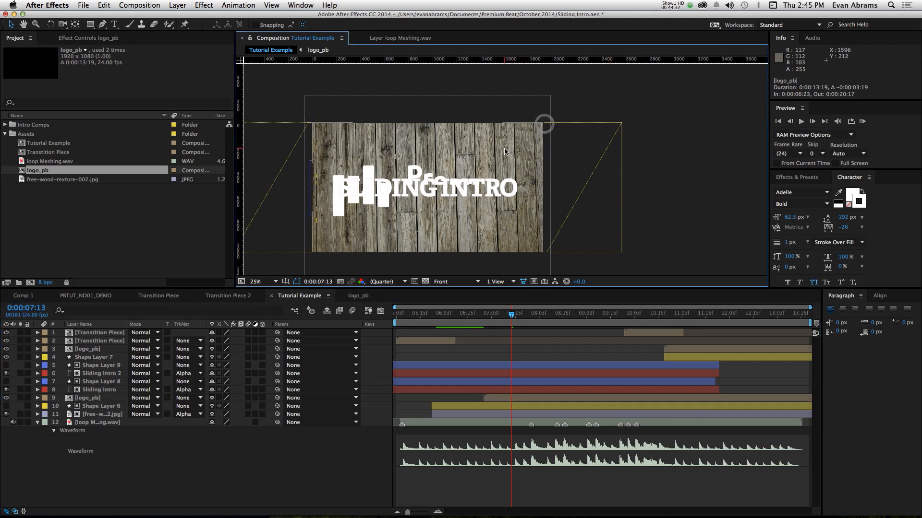
- Scale the logo_pb copy to 27%, position it centered beneath the Sliding Intro title, and play back its animation
{"action": "key", "text": "s"}
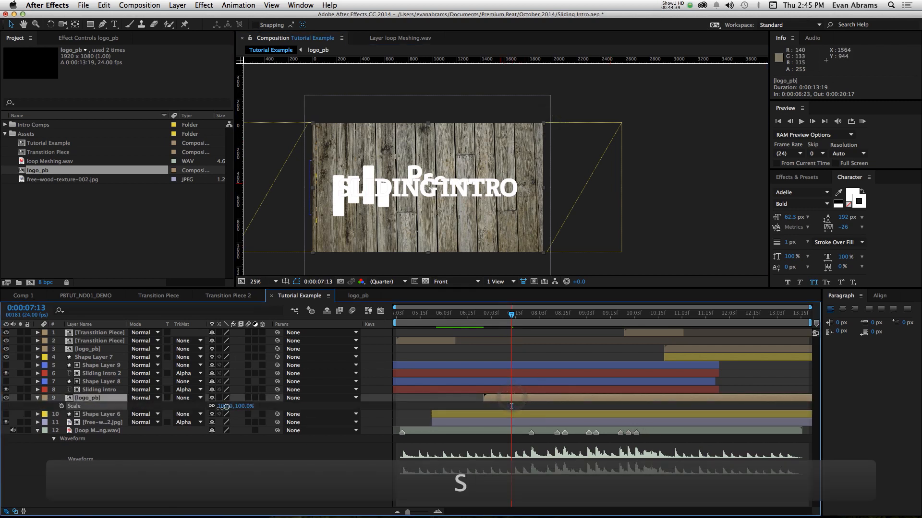
{"action": "left_click_drag", "start_coordinate": [223, 406], "coordinate": [288, 397]}
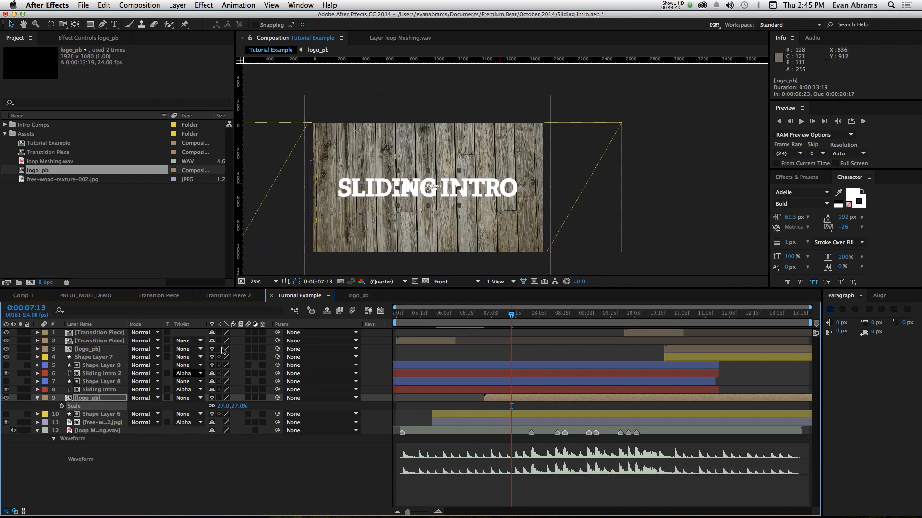
{"action": "left_click_drag", "start_coordinate": [417, 194], "coordinate": [399, 222]}
{"action": "key", "text": "space"}
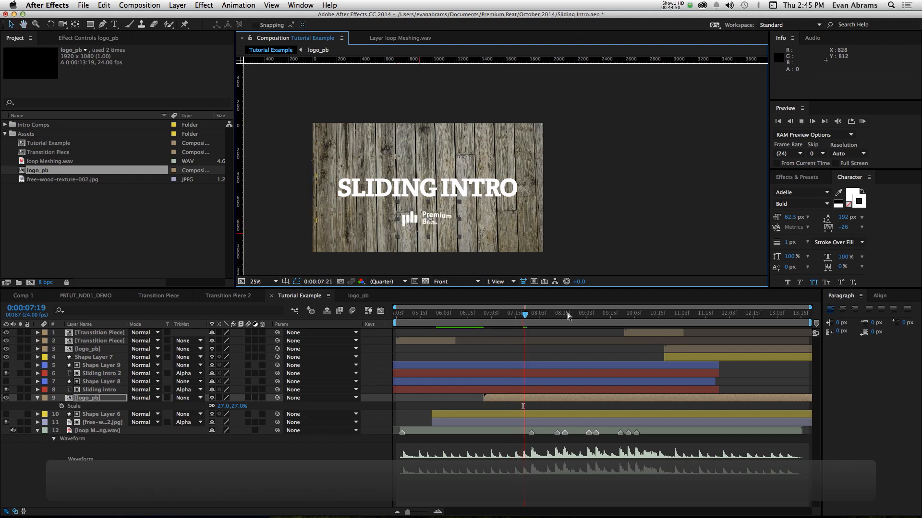
{"action": "key", "text": "space"}
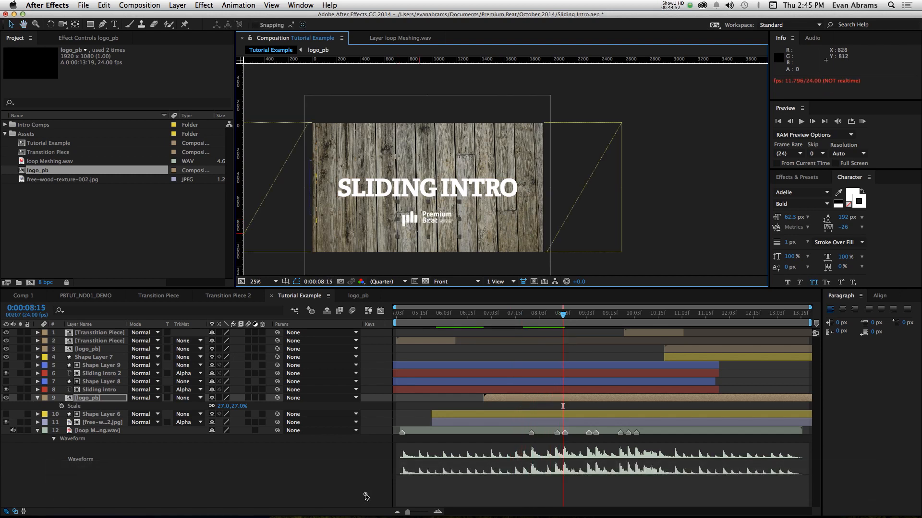
- Create a null object and parent both title layers, their mattes and the small logo_pb copy to it
{"action": "right_click", "coordinate": [408, 409]}
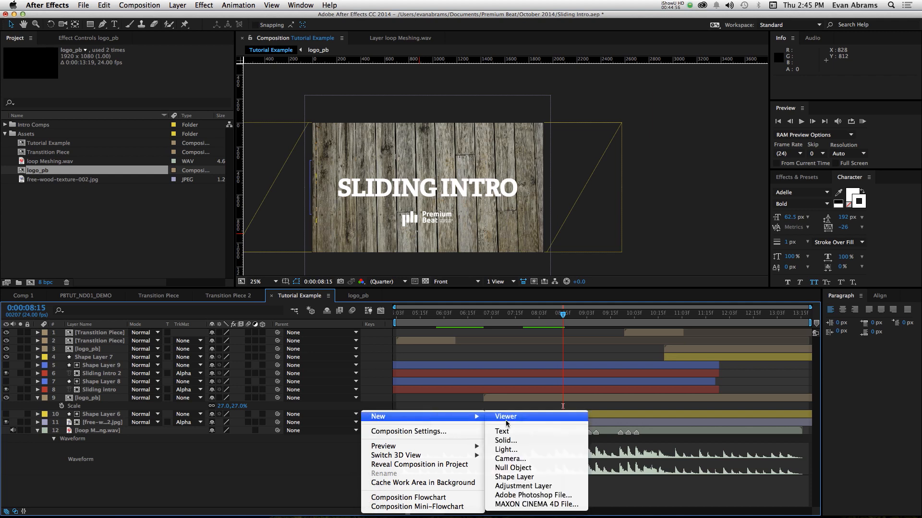
{"action": "left_click", "coordinate": [517, 465]}
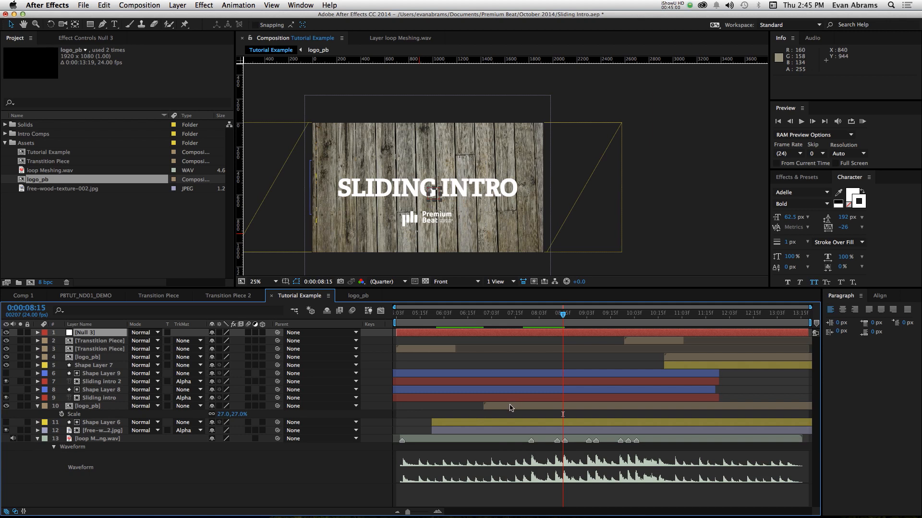
{"action": "left_click", "coordinate": [510, 407]}
{"action": "left_click", "coordinate": [493, 376], "text": "shift"}
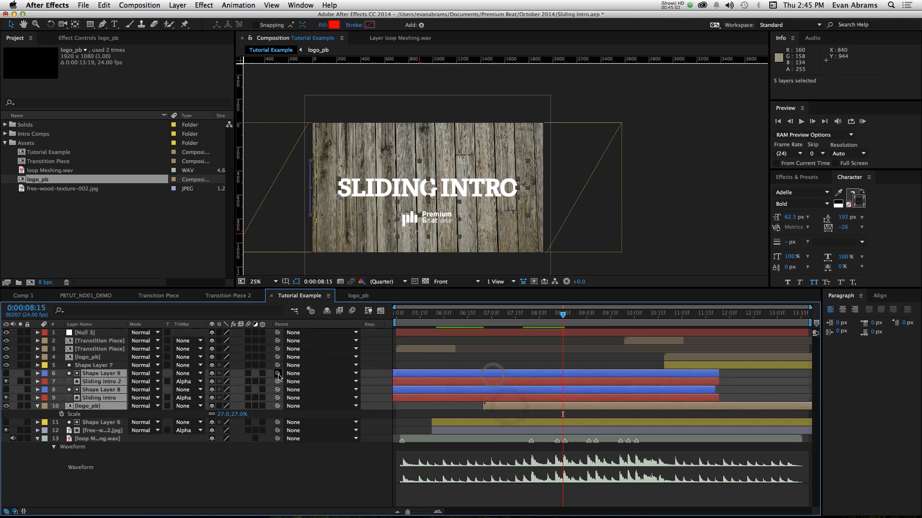
{"action": "left_click_drag", "start_coordinate": [278, 374], "coordinate": [101, 335]}
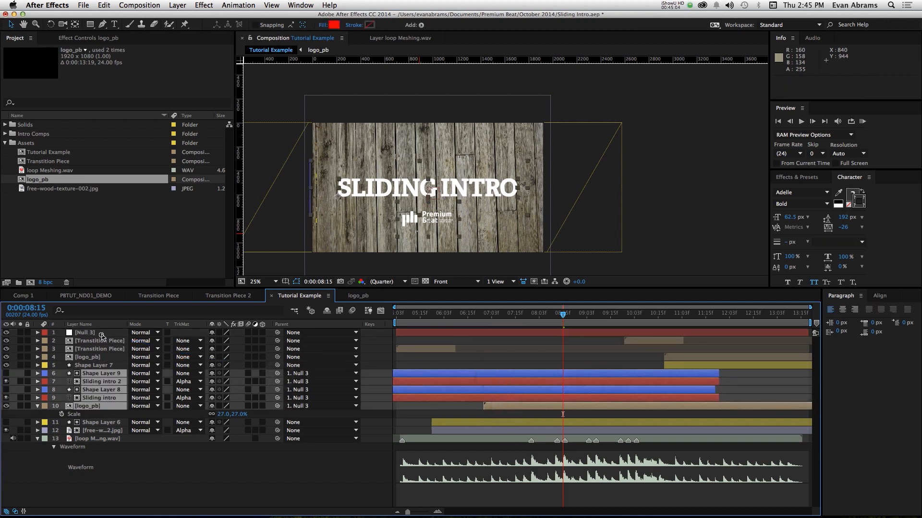
{"action": "left_click", "coordinate": [102, 335]}
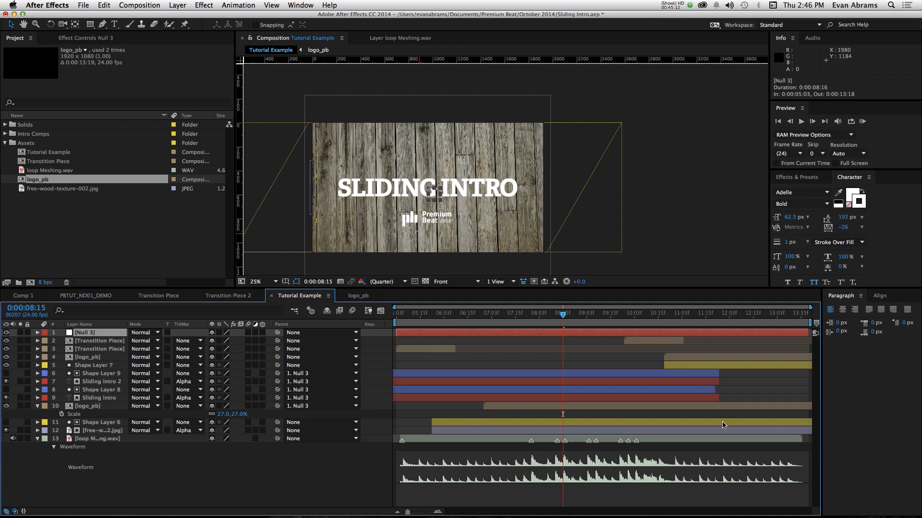
- Check the title's timing against the audio marker at 0:00:09:04 and its early letter reveal at 0:00:06:07
{"action": "scroll", "coordinate": [598, 471], "scroll_direction": "up", "scroll_amount": 2}
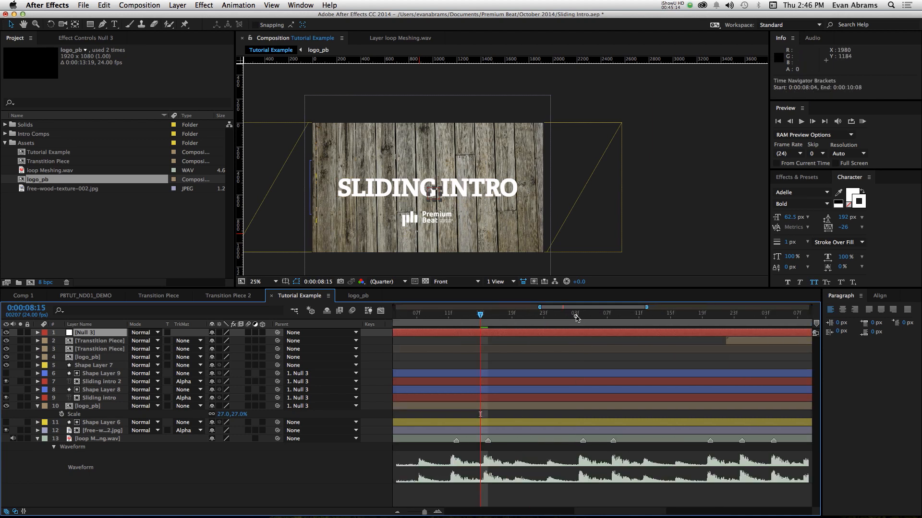
{"action": "mouse_move", "coordinate": [576, 318]}
{"action": "left_mouse_down"}
{"action": "mouse_move", "coordinate": [614, 319]}
{"action": "mouse_move", "coordinate": [581, 328]}
{"action": "left_mouse_up"}
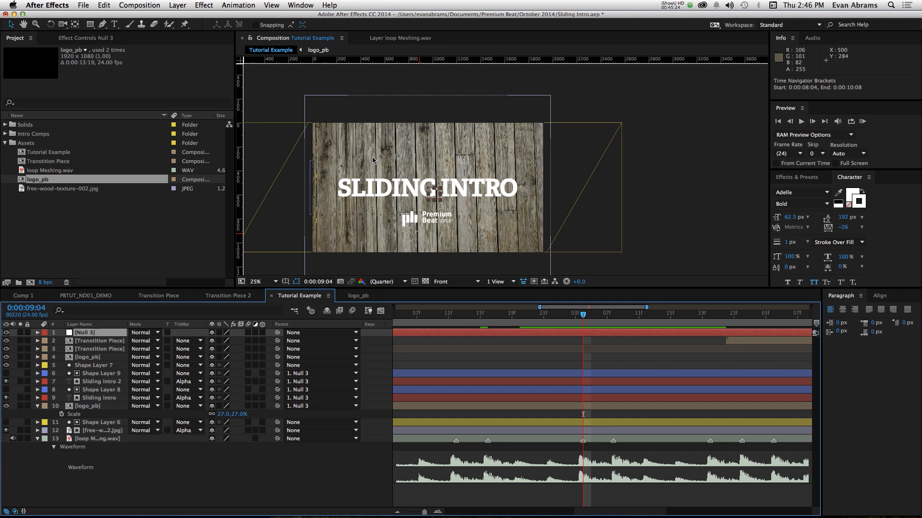
{"action": "scroll", "coordinate": [455, 362], "scroll_direction": "down", "scroll_amount": 3}
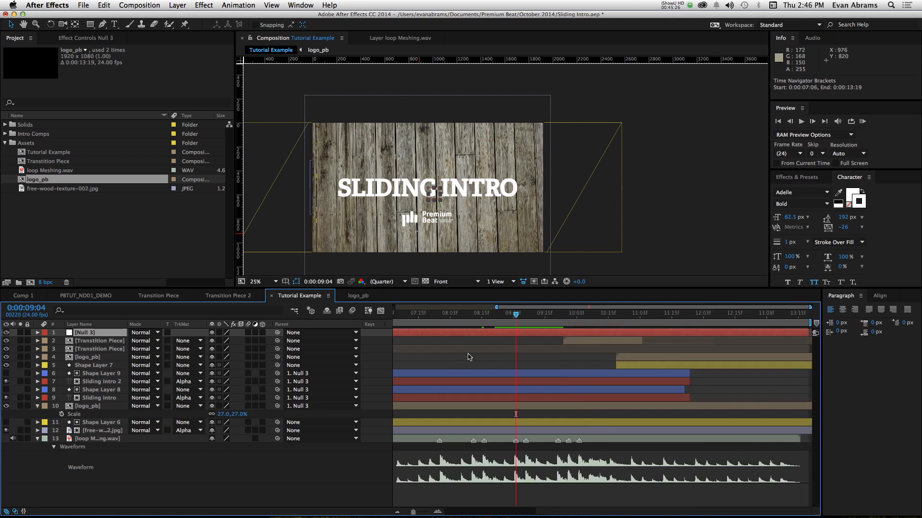
{"action": "left_click_drag", "start_coordinate": [434, 319], "coordinate": [460, 331]}
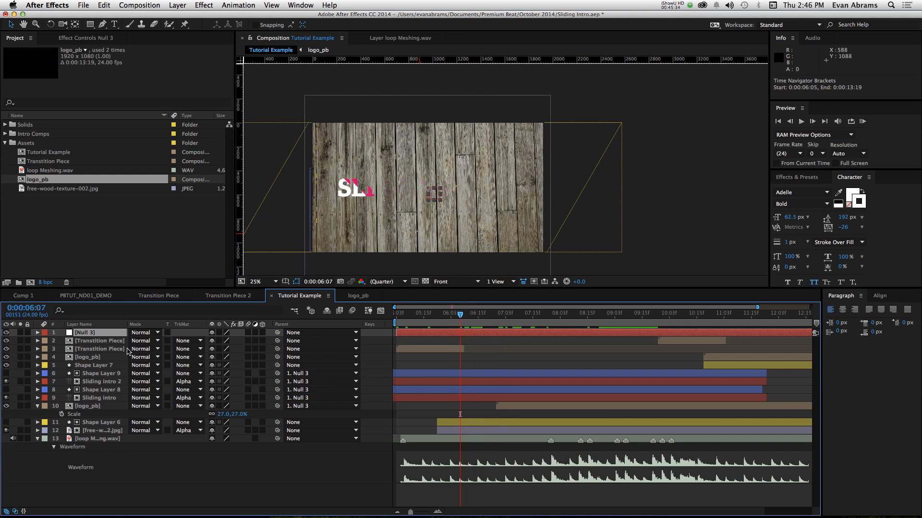
- Open the PBTUT_ND01_DEMO composition and examine the arrow shapes around its rotated title up close
{"action": "left_click", "coordinate": [101, 296]}
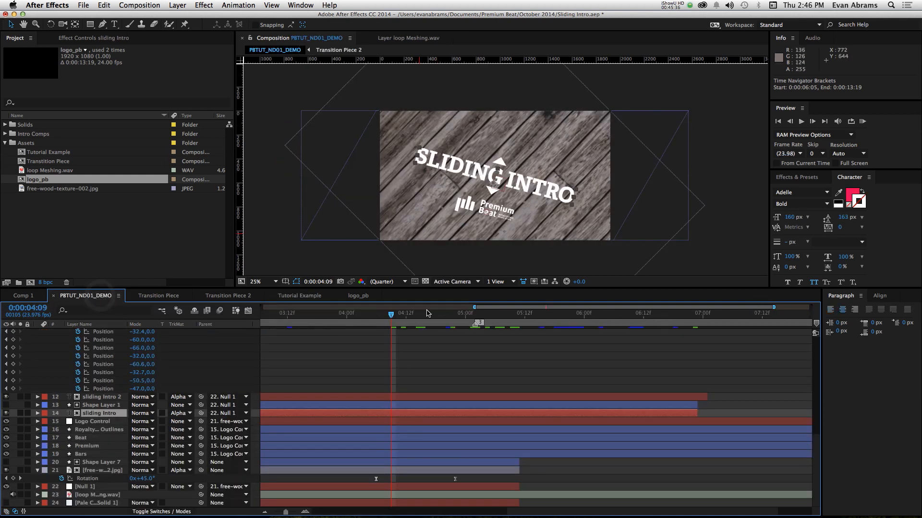
{"action": "left_click", "coordinate": [454, 166]}
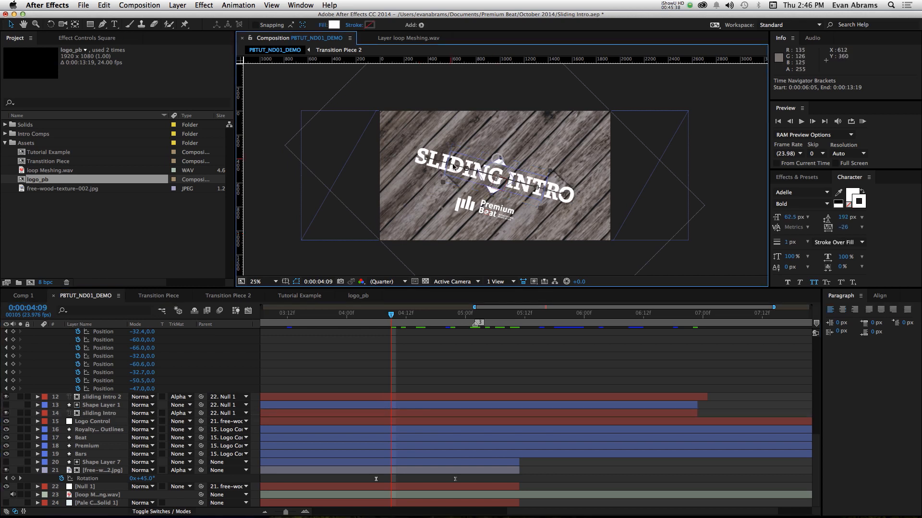
{"action": "scroll", "coordinate": [487, 161], "scroll_direction": "up", "scroll_amount": 2}
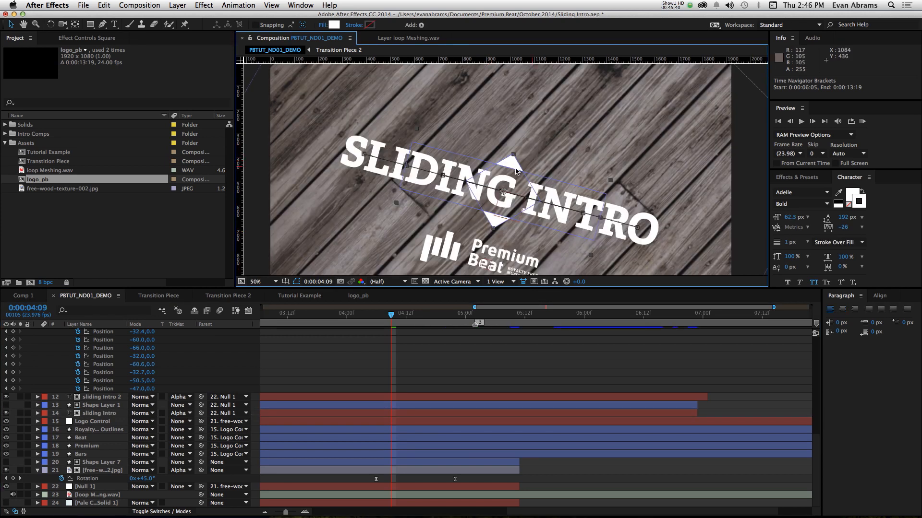
- Find the Square layer's keyframes, go to 0:00:02:08 and solo the Square layer
{"action": "scroll", "coordinate": [392, 385], "scroll_direction": "up", "scroll_amount": 5}
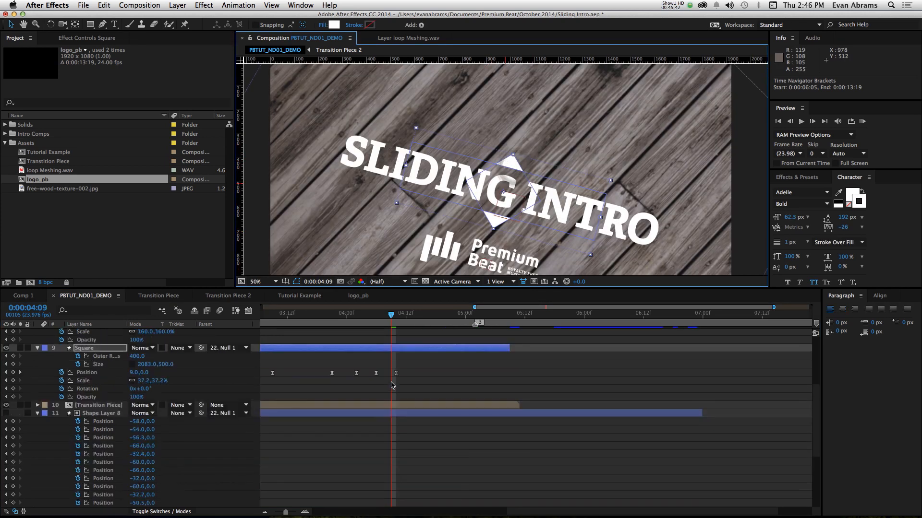
{"action": "scroll", "coordinate": [480, 387], "scroll_direction": "left", "scroll_amount": 5}
{"action": "scroll", "coordinate": [623, 388], "scroll_direction": "up", "scroll_amount": 2}
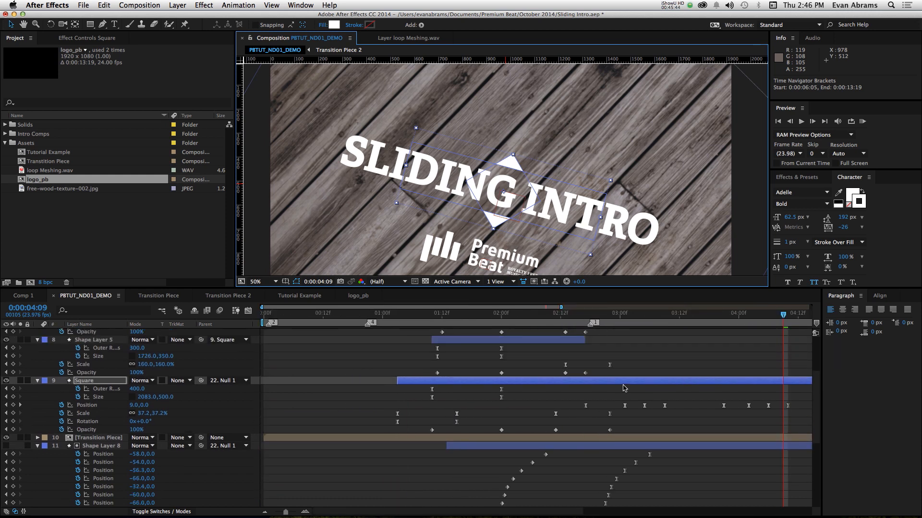
{"action": "scroll", "coordinate": [623, 388], "scroll_direction": "up", "scroll_amount": 3}
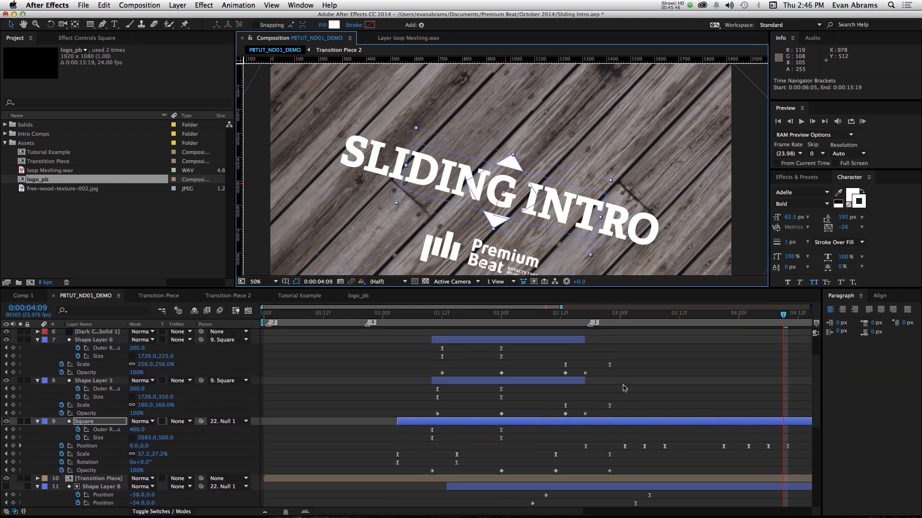
{"action": "left_click_drag", "start_coordinate": [494, 315], "coordinate": [543, 346]}
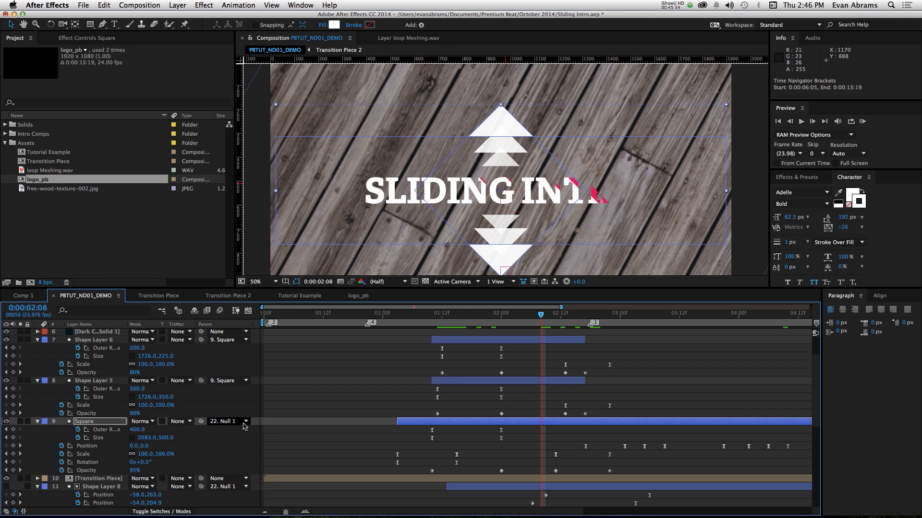
{"action": "left_click", "coordinate": [22, 422]}
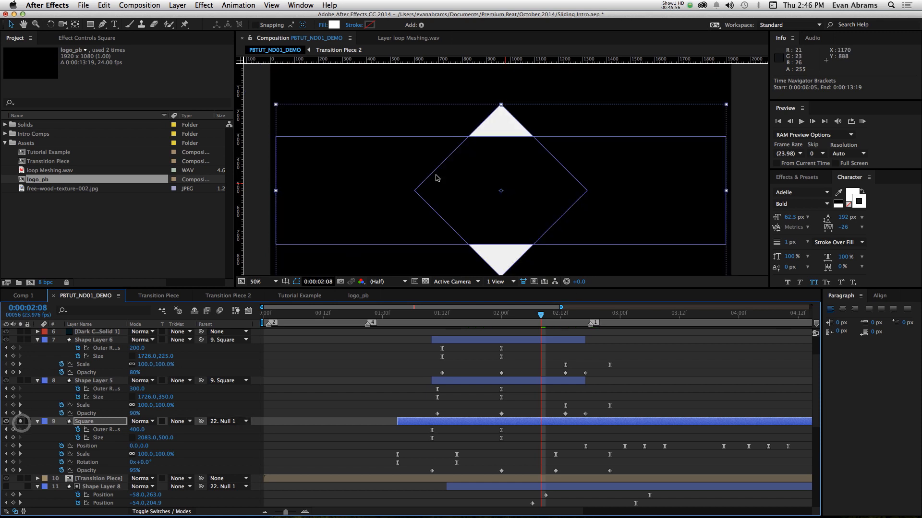
- Examine the Square layer's opening Scale and Rotation keyframes by playing from 0:00:01:06, then go to 0:00:01:10
{"action": "mouse_move", "coordinate": [424, 318]}
{"action": "left_mouse_down"}
{"action": "mouse_move", "coordinate": [404, 325]}
{"action": "mouse_move", "coordinate": [412, 321]}
{"action": "left_mouse_up"}
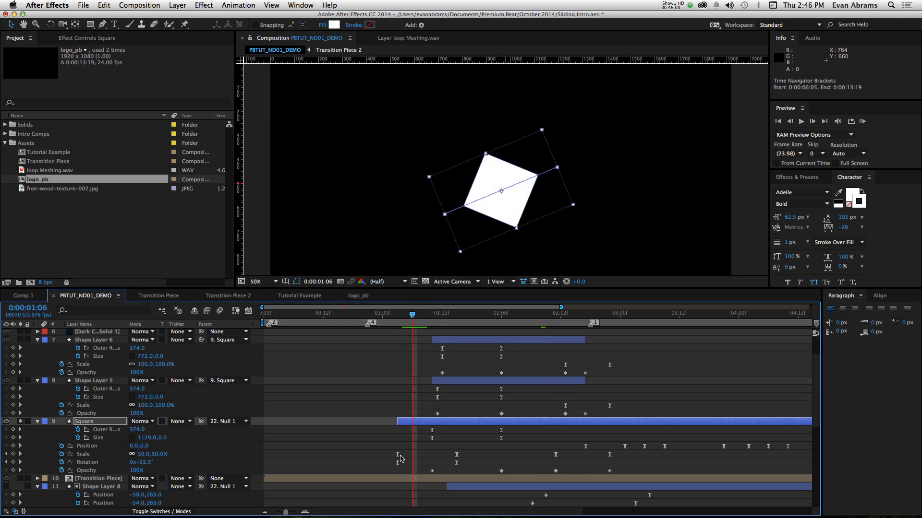
{"action": "left_click_drag", "start_coordinate": [376, 441], "coordinate": [463, 471]}
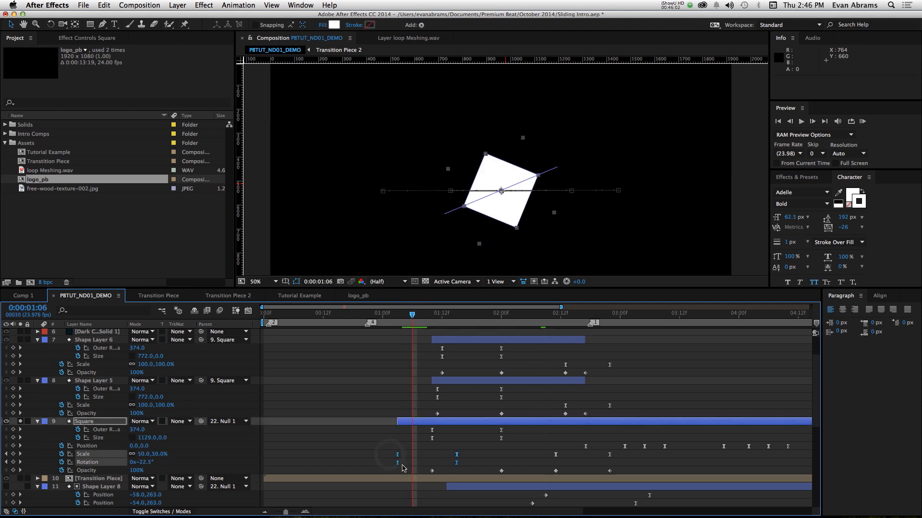
{"action": "key", "text": "space"}
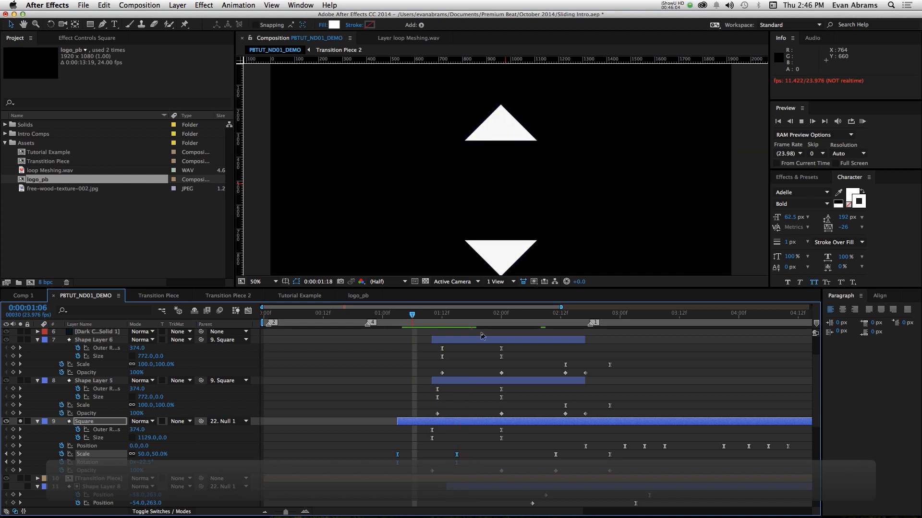
{"action": "left_click_drag", "start_coordinate": [438, 315], "coordinate": [432, 315]}
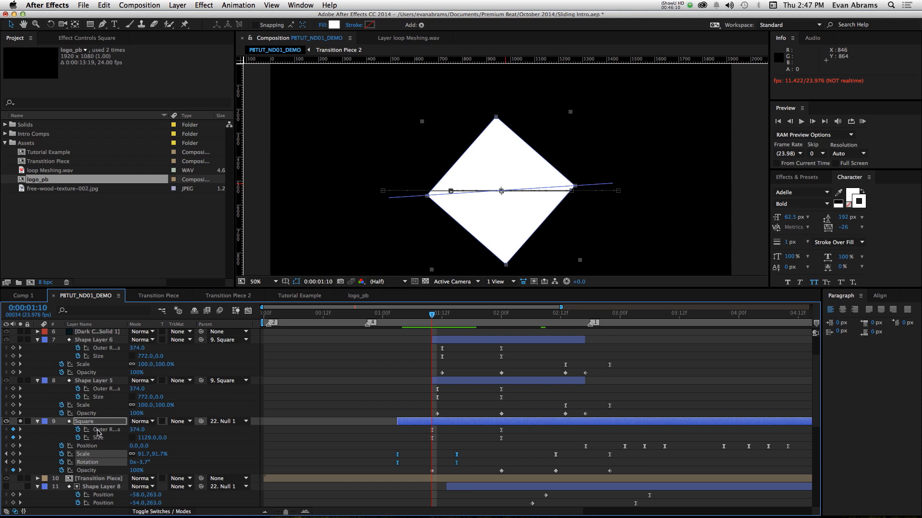
- Reveal all modified properties of the Square layer and examine its Polystar Path 1, Rectangle Path 1 and Merge Paths 1
{"action": "key", "text": "u"}
{"action": "key", "text": "u"}
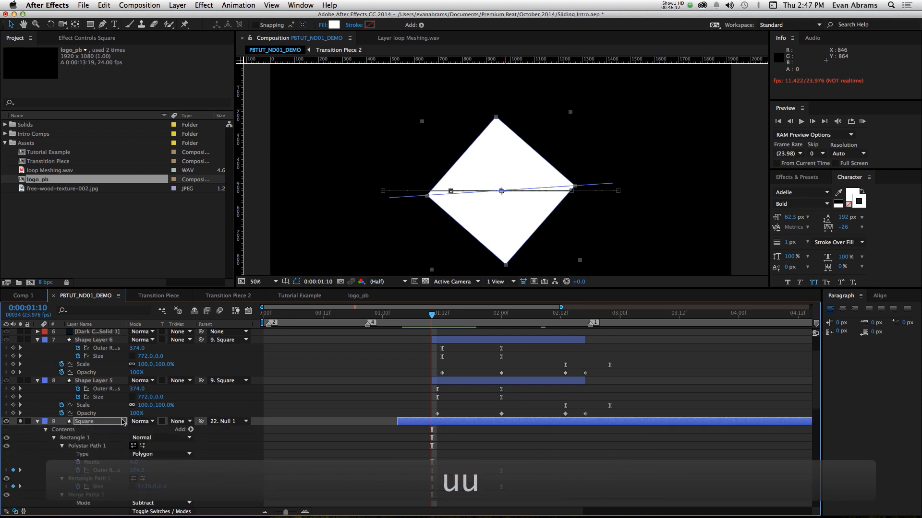
{"action": "scroll", "coordinate": [80, 452], "scroll_direction": "down", "scroll_amount": 2}
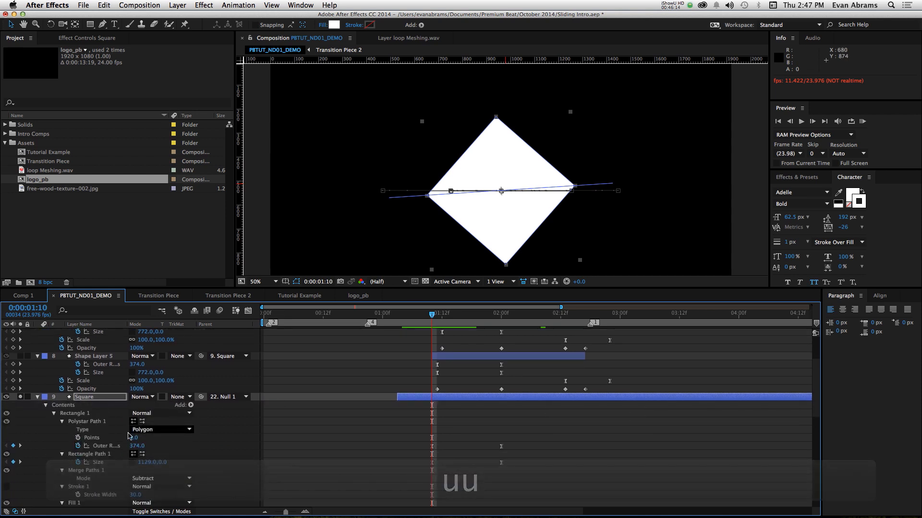
{"action": "left_click", "coordinate": [88, 421]}
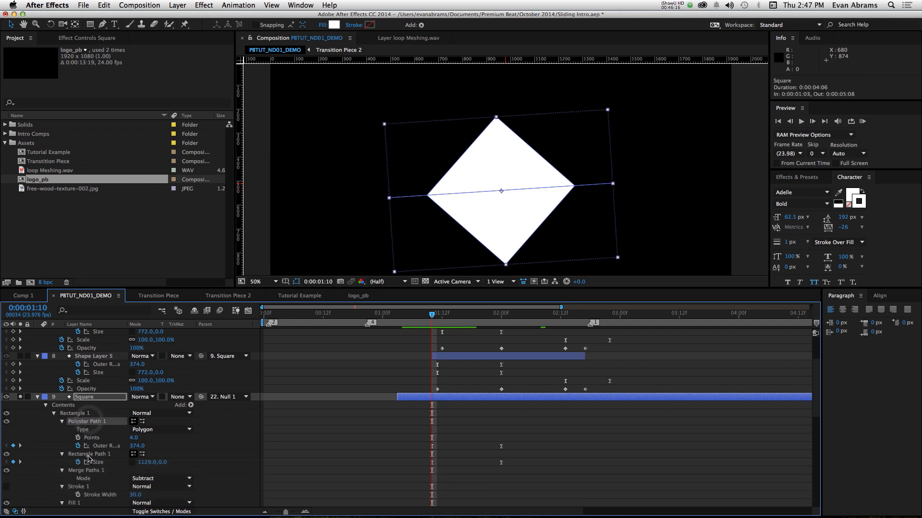
{"action": "left_click", "coordinate": [89, 456]}
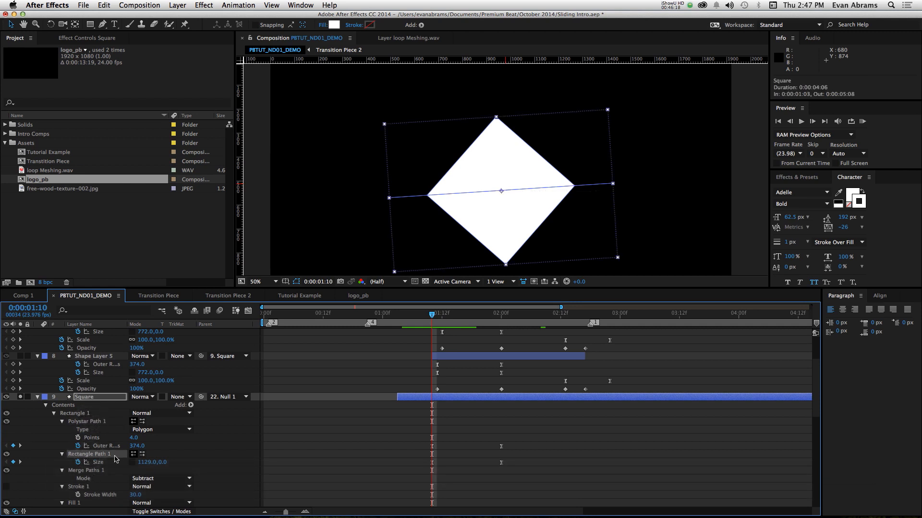
{"action": "left_click", "coordinate": [100, 473]}
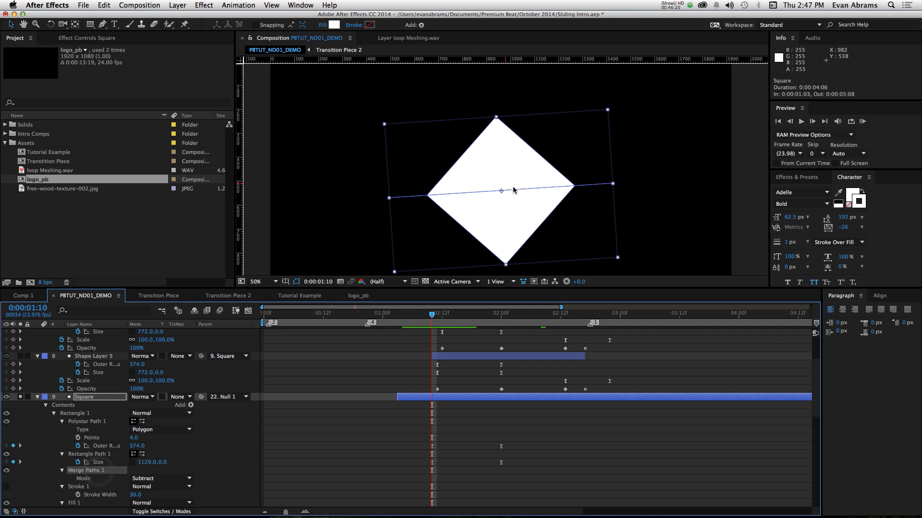
- Scrub the Square layer's splitting animation from 0:00:01:09 to 0:00:02:00, play on from there and review its transform keyframes
{"action": "left_click_drag", "start_coordinate": [438, 315], "coordinate": [427, 370]}
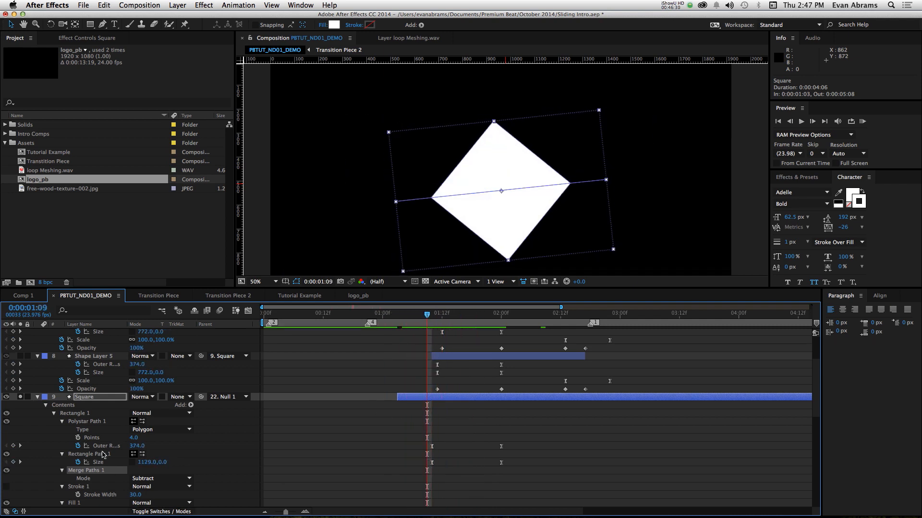
{"action": "left_click_drag", "start_coordinate": [435, 317], "coordinate": [501, 333]}
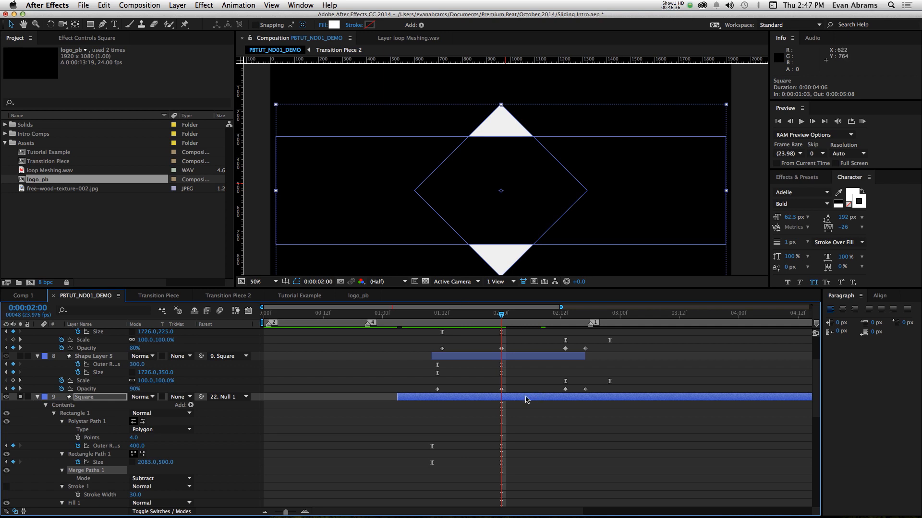
{"action": "key", "text": "space"}
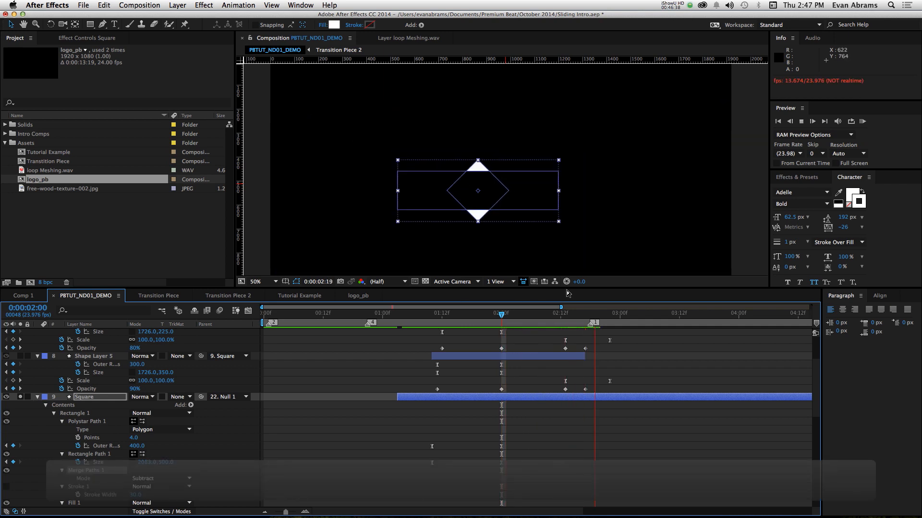
{"action": "key", "text": "space"}
{"action": "scroll", "coordinate": [532, 425], "scroll_direction": "down", "scroll_amount": 3}
{"action": "scroll", "coordinate": [532, 425], "scroll_direction": "down", "scroll_amount": 1}
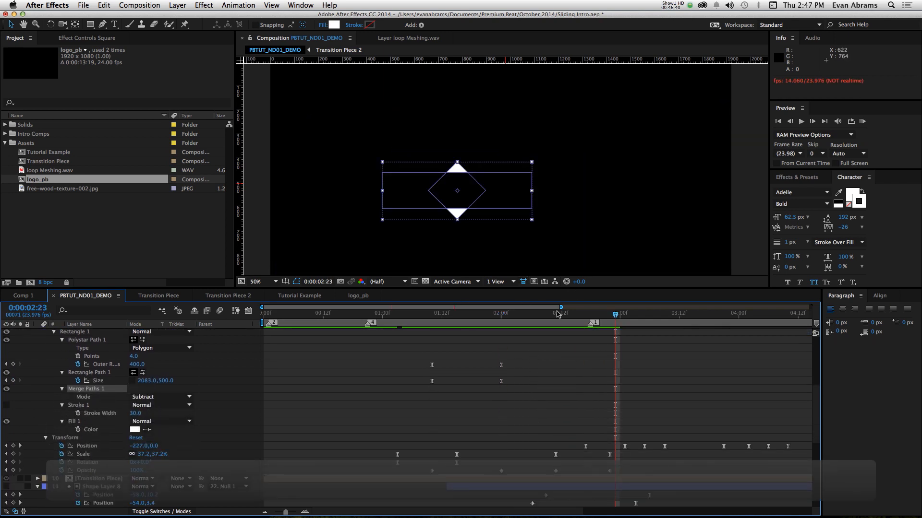
{"action": "left_click_drag", "start_coordinate": [555, 311], "coordinate": [486, 382]}
- Solo Shape Layer 5 together with the Square and play back their combined animation from 0:00:01:10
{"action": "scroll", "coordinate": [486, 381], "scroll_direction": "up", "scroll_amount": 5}
{"action": "left_click", "coordinate": [468, 365]}
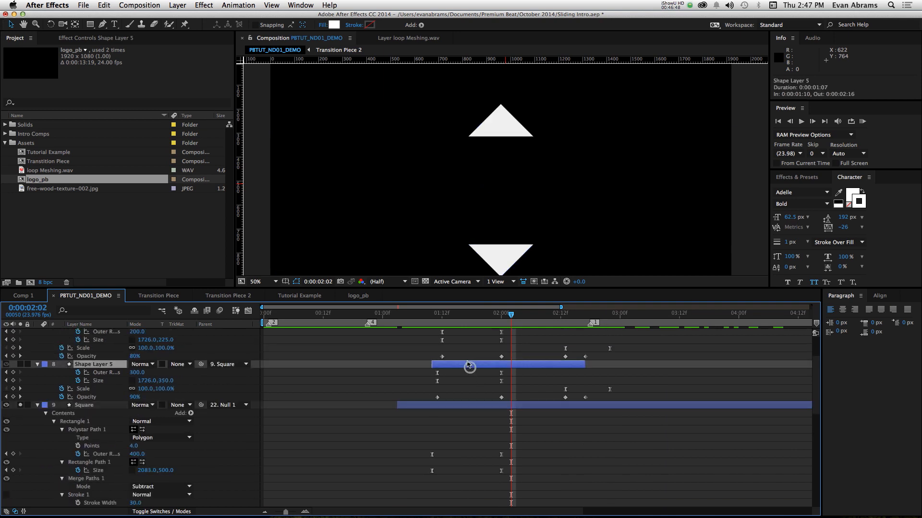
{"action": "scroll", "coordinate": [468, 366], "scroll_direction": "up", "scroll_amount": 3}
{"action": "left_click", "coordinate": [501, 314]}
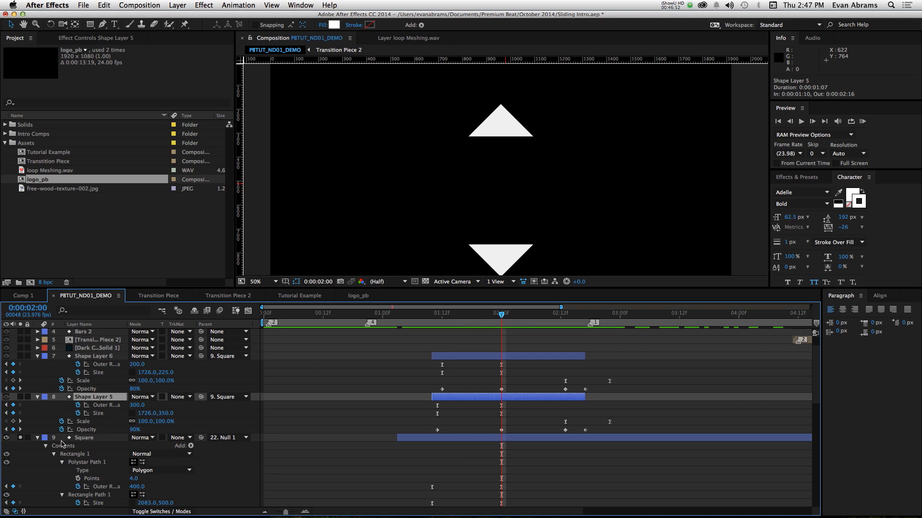
{"action": "left_click", "coordinate": [101, 406]}
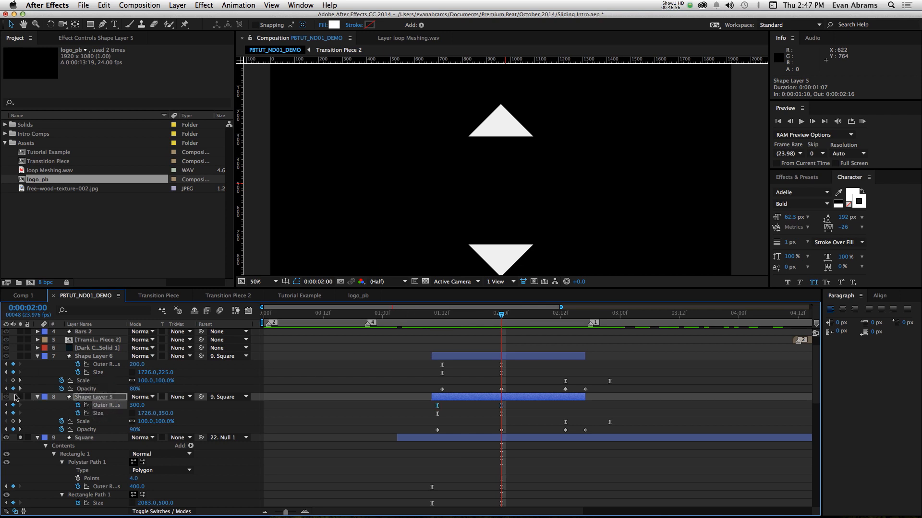
{"action": "left_click", "coordinate": [19, 397]}
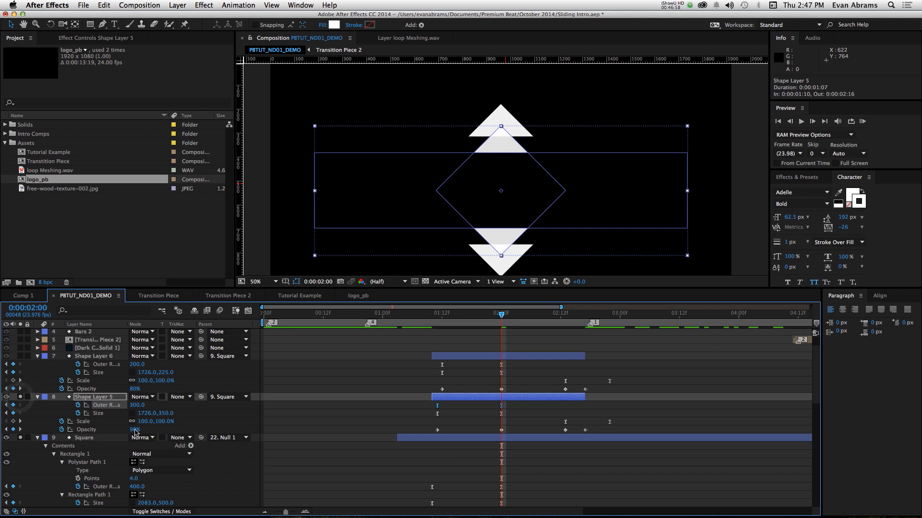
{"action": "left_click_drag", "start_coordinate": [475, 317], "coordinate": [503, 337]}
{"action": "left_click", "coordinate": [432, 317]}
{"action": "key", "text": "space"}
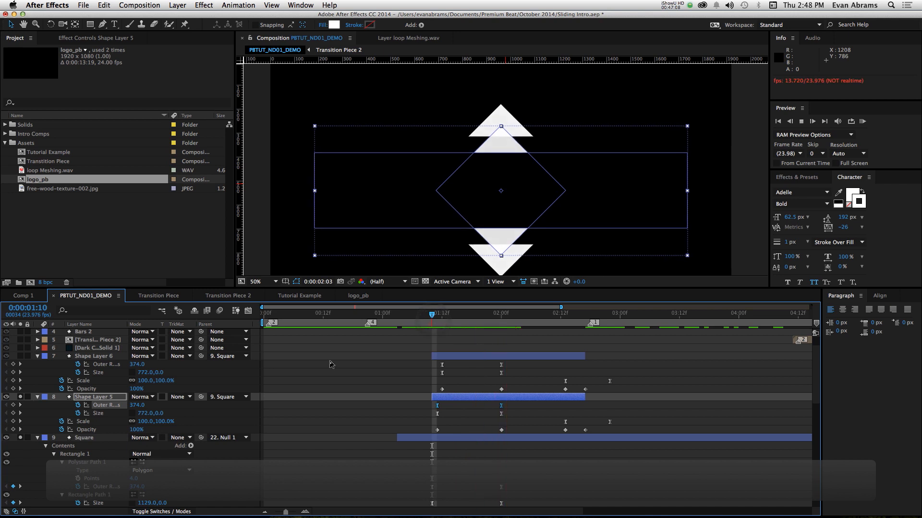
{"action": "key", "text": "space"}
- Add Shape Layer 6 to the soloed layers and play back all three arrow shapes from 0:00:01:09 through their sideways slide
{"action": "left_click", "coordinate": [20, 356]}
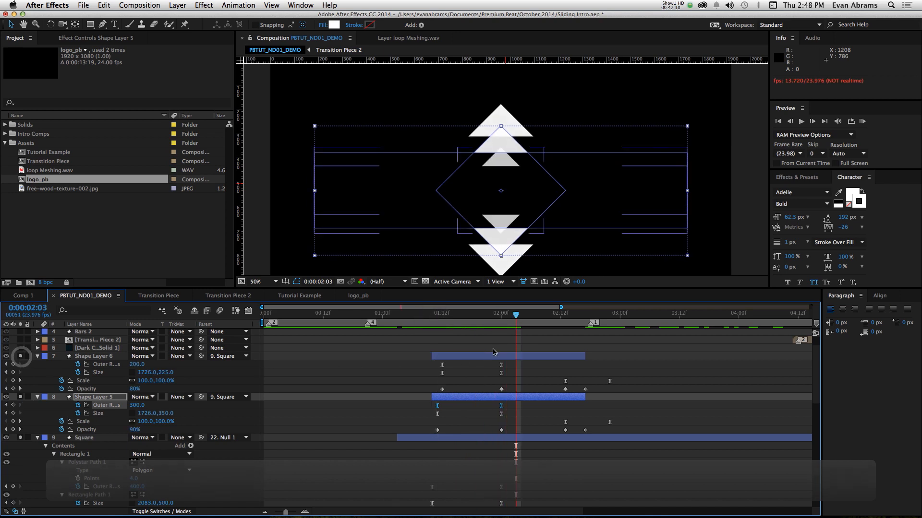
{"action": "left_click", "coordinate": [427, 315]}
{"action": "key", "text": "space"}
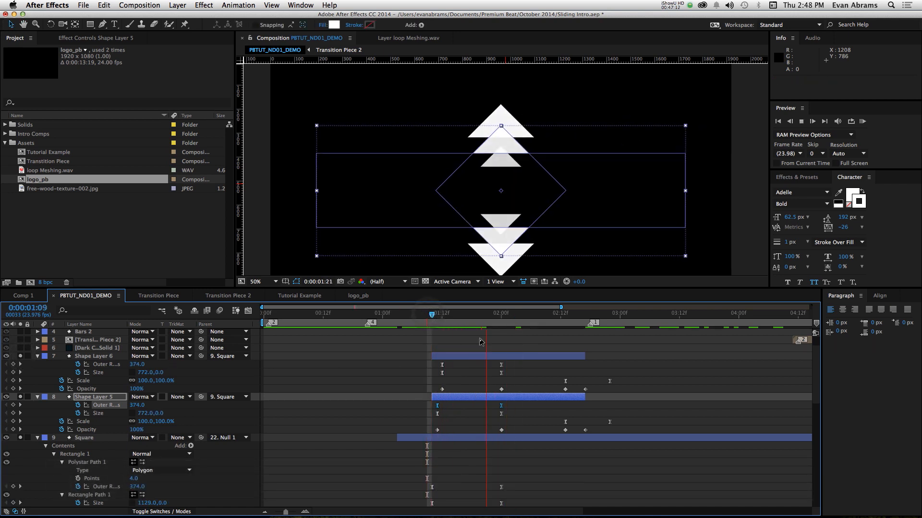
{"action": "key", "text": "space"}
{"action": "left_click", "coordinate": [554, 375]}
{"action": "key", "text": "space"}
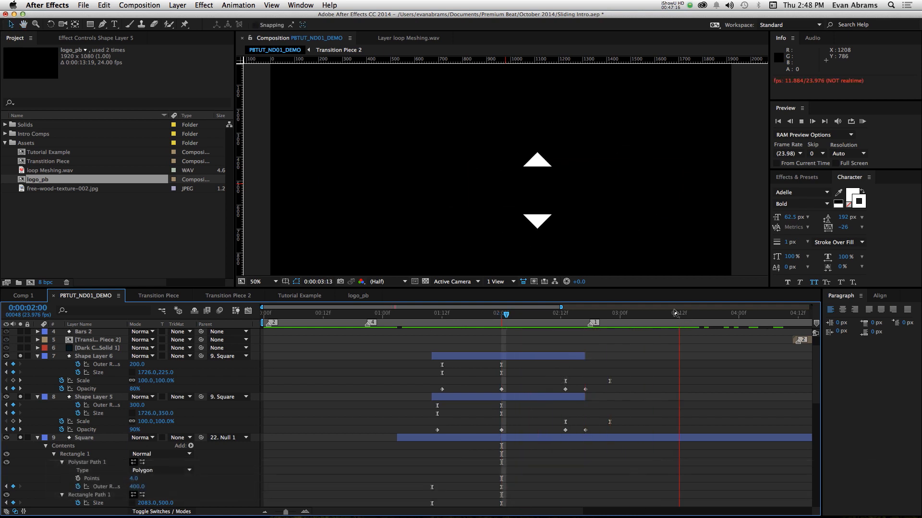
{"action": "key", "text": "space"}
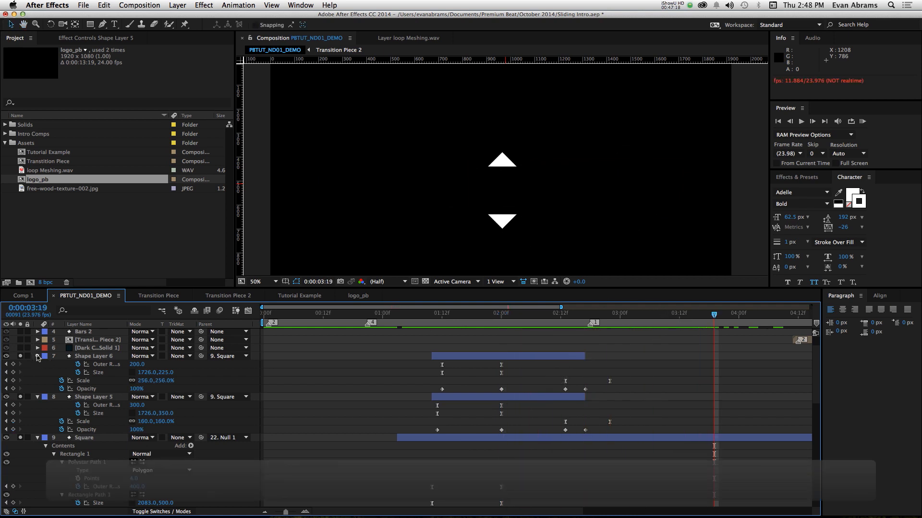
- Collapse Shape Layer 6, Shape Layer 5 and Square, and turn off their solo switches
{"action": "left_click", "coordinate": [37, 357]}
{"action": "left_click", "coordinate": [38, 364]}
{"action": "left_click", "coordinate": [37, 372]}
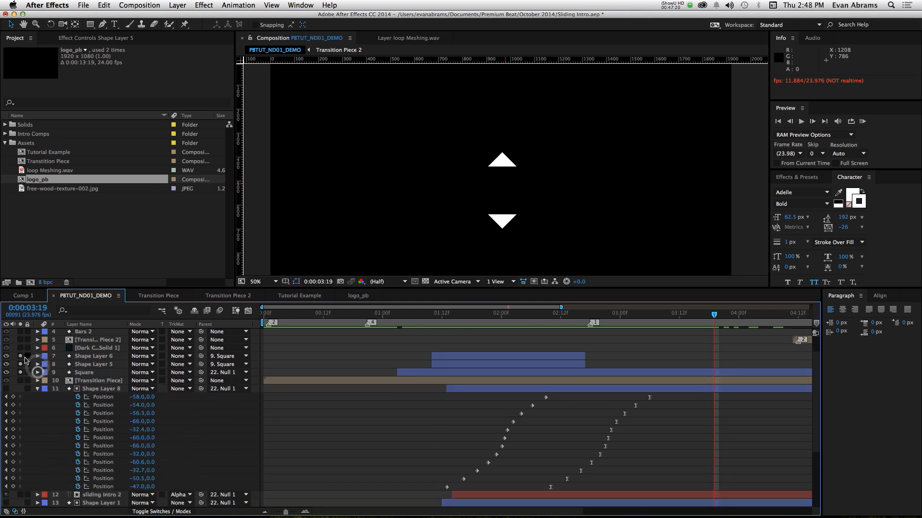
{"action": "left_click_drag", "start_coordinate": [22, 357], "coordinate": [22, 373]}
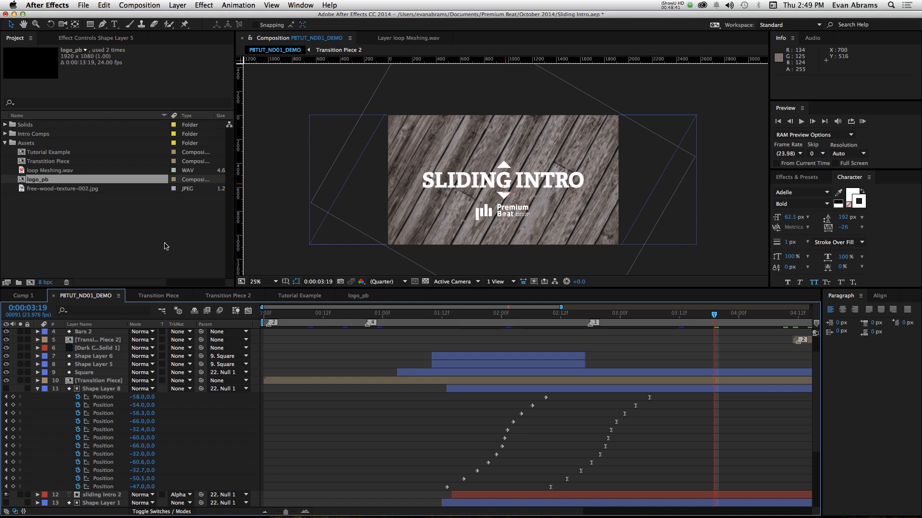
{"action": "key", "text": "y"}
{"action": "key", "text": "5"}
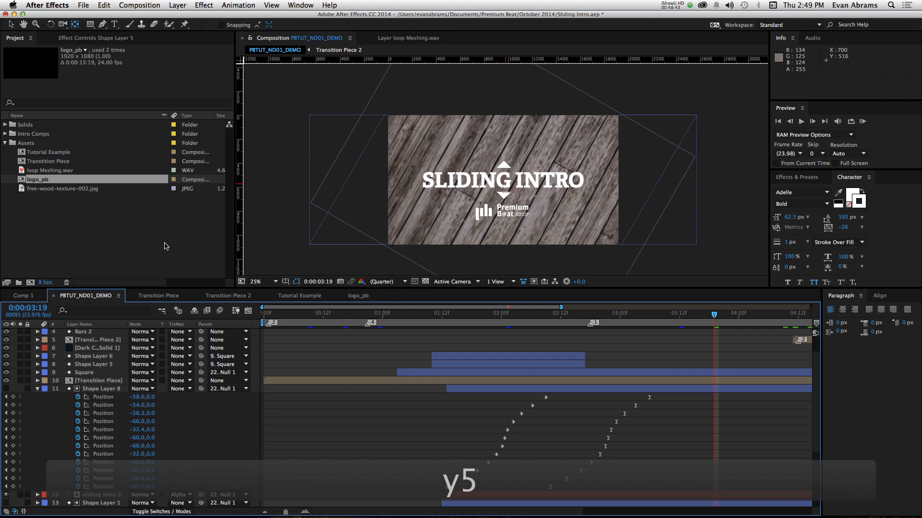